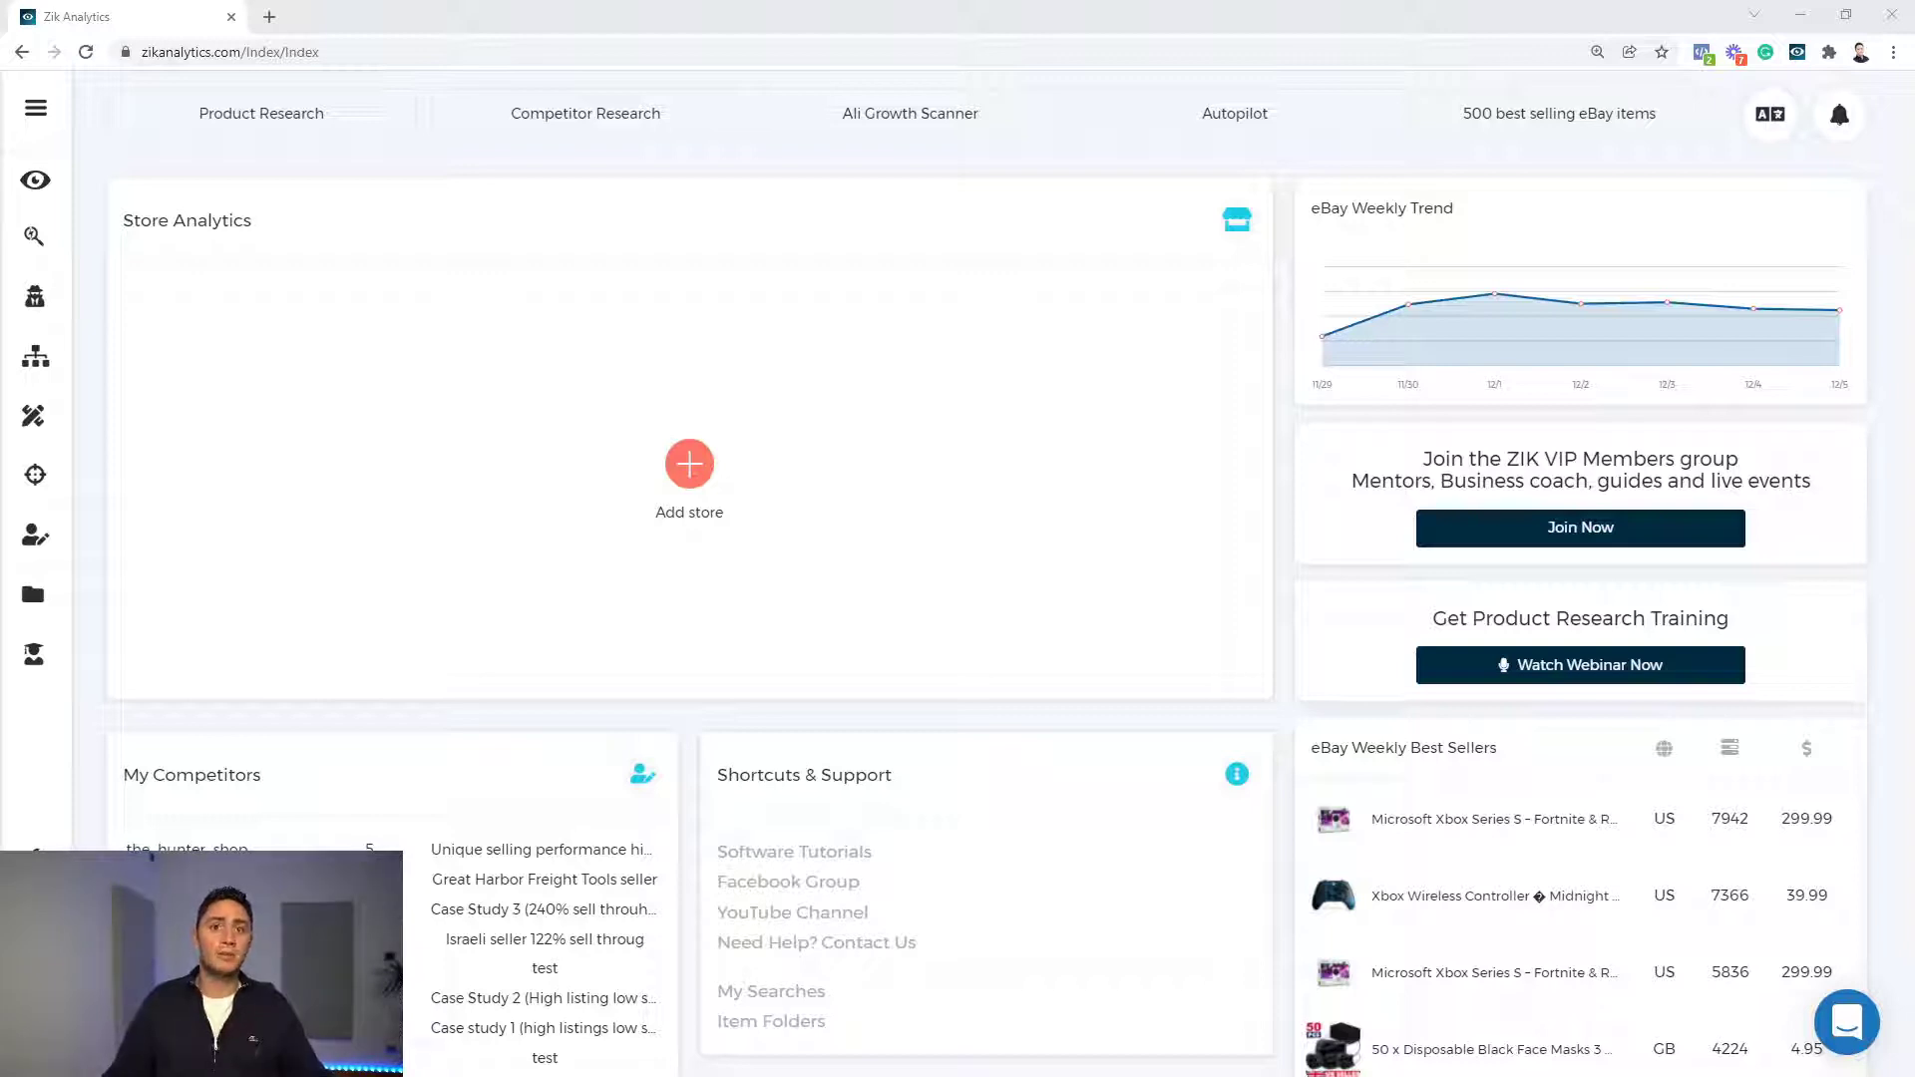
Step: Open Product Research and set the eBay site to ebay.com with a 30 Days sale range
{"action": "left_click", "coordinate": [33, 237]}
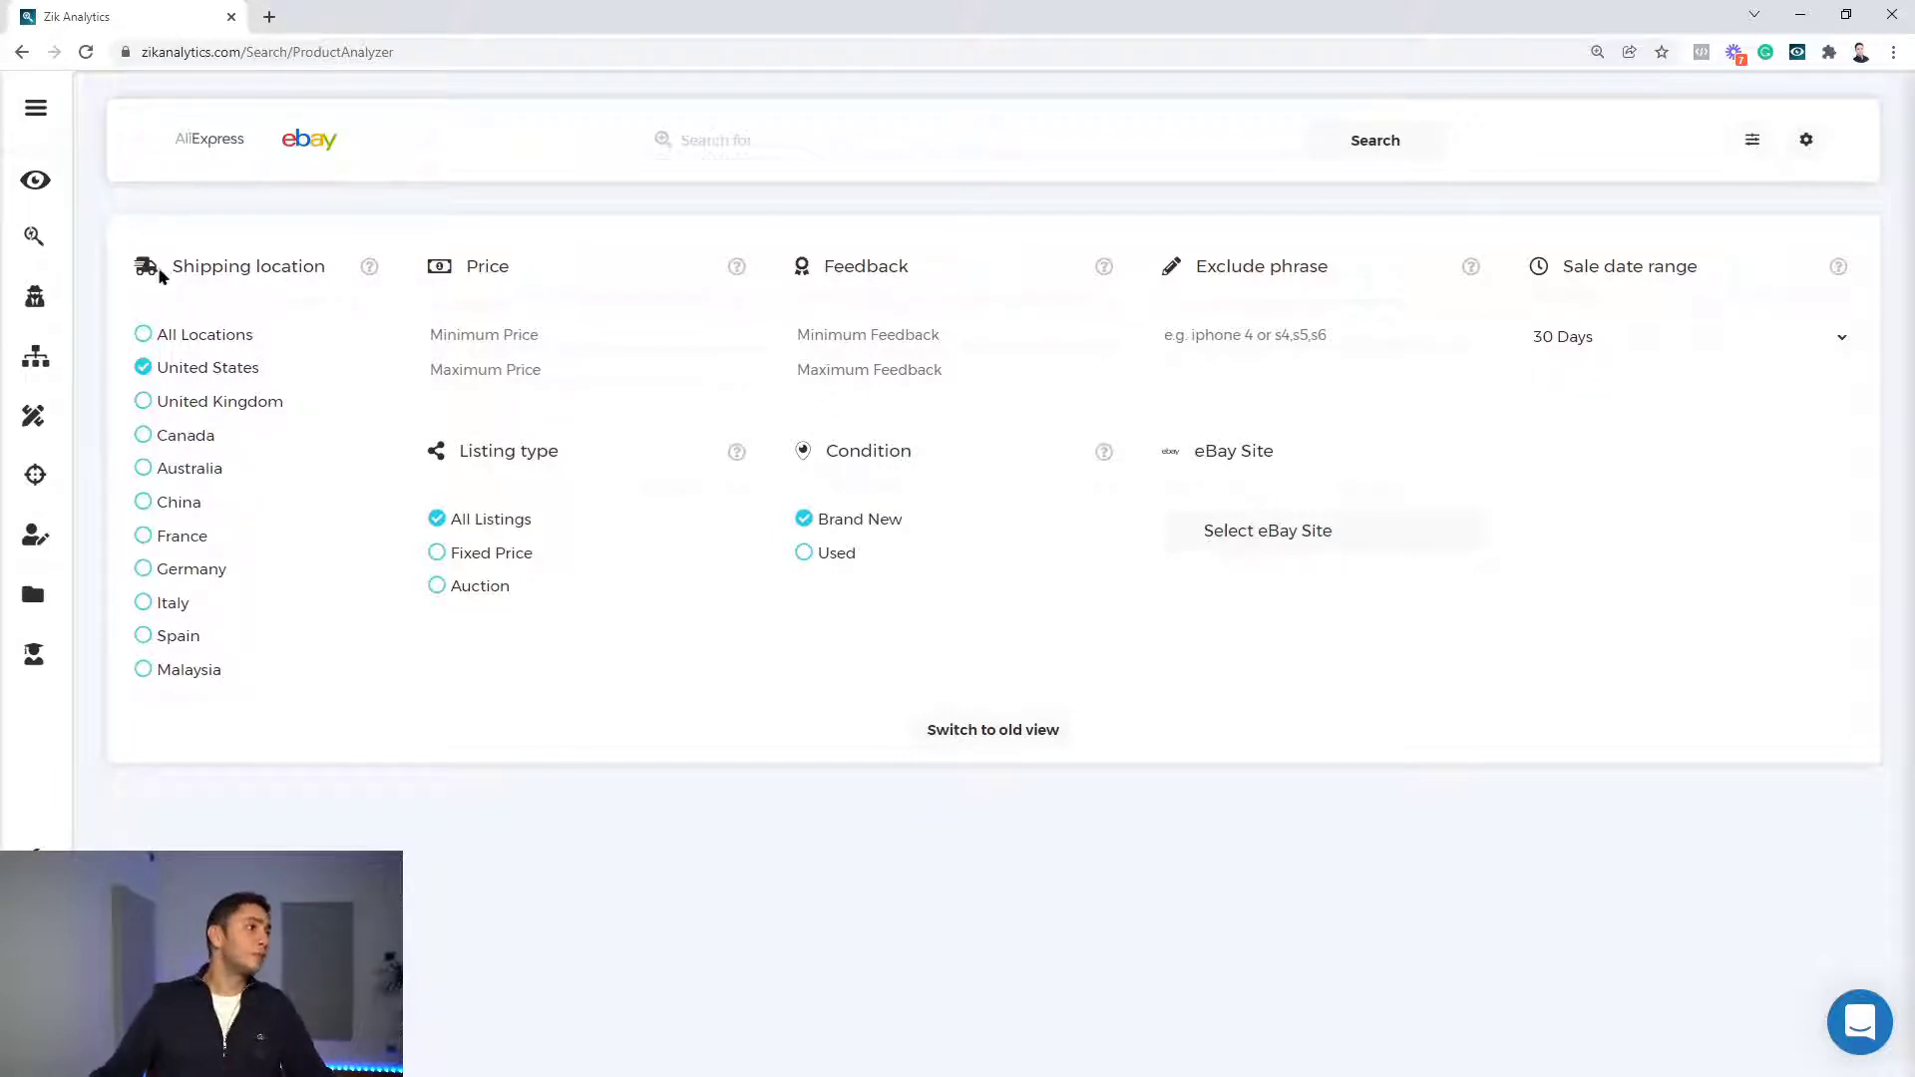
{"action": "left_click", "coordinate": [1282, 541]}
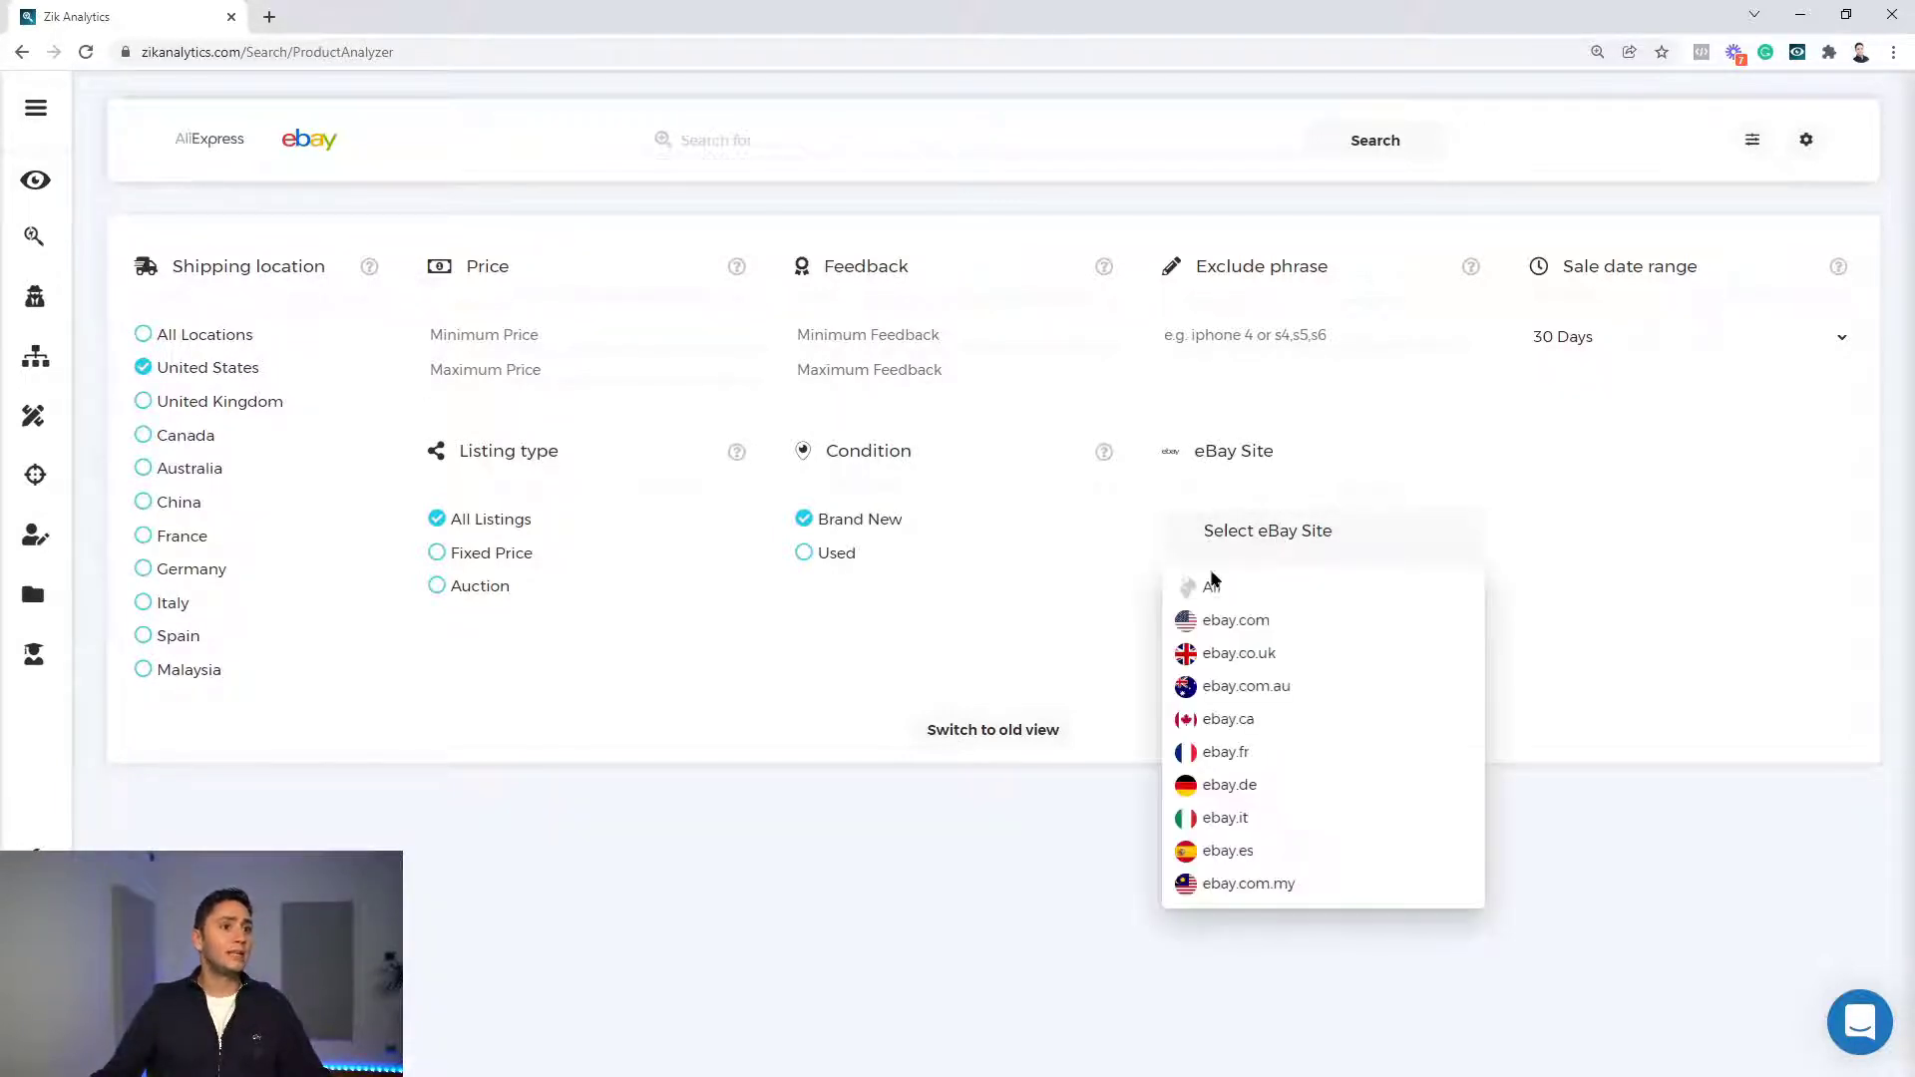
{"action": "left_click", "coordinate": [1231, 620]}
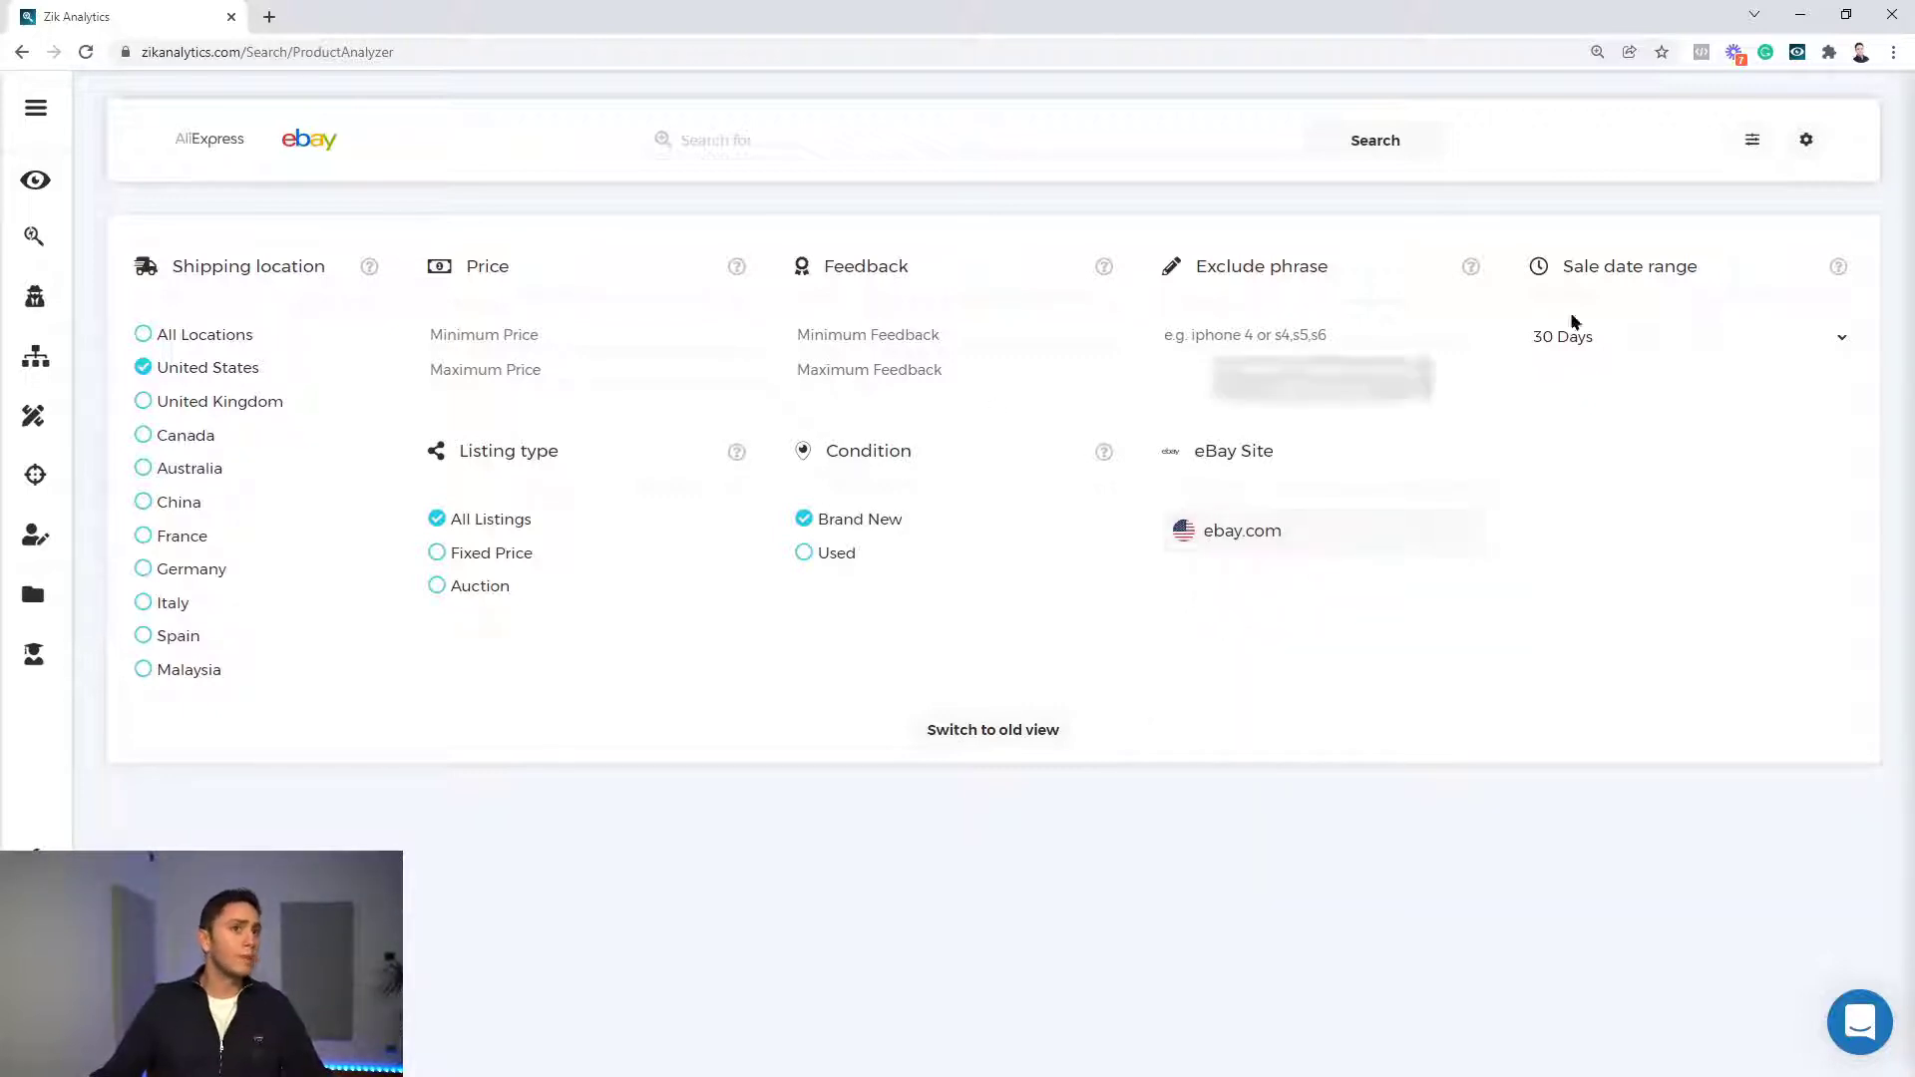
{"action": "left_click", "coordinate": [1732, 339]}
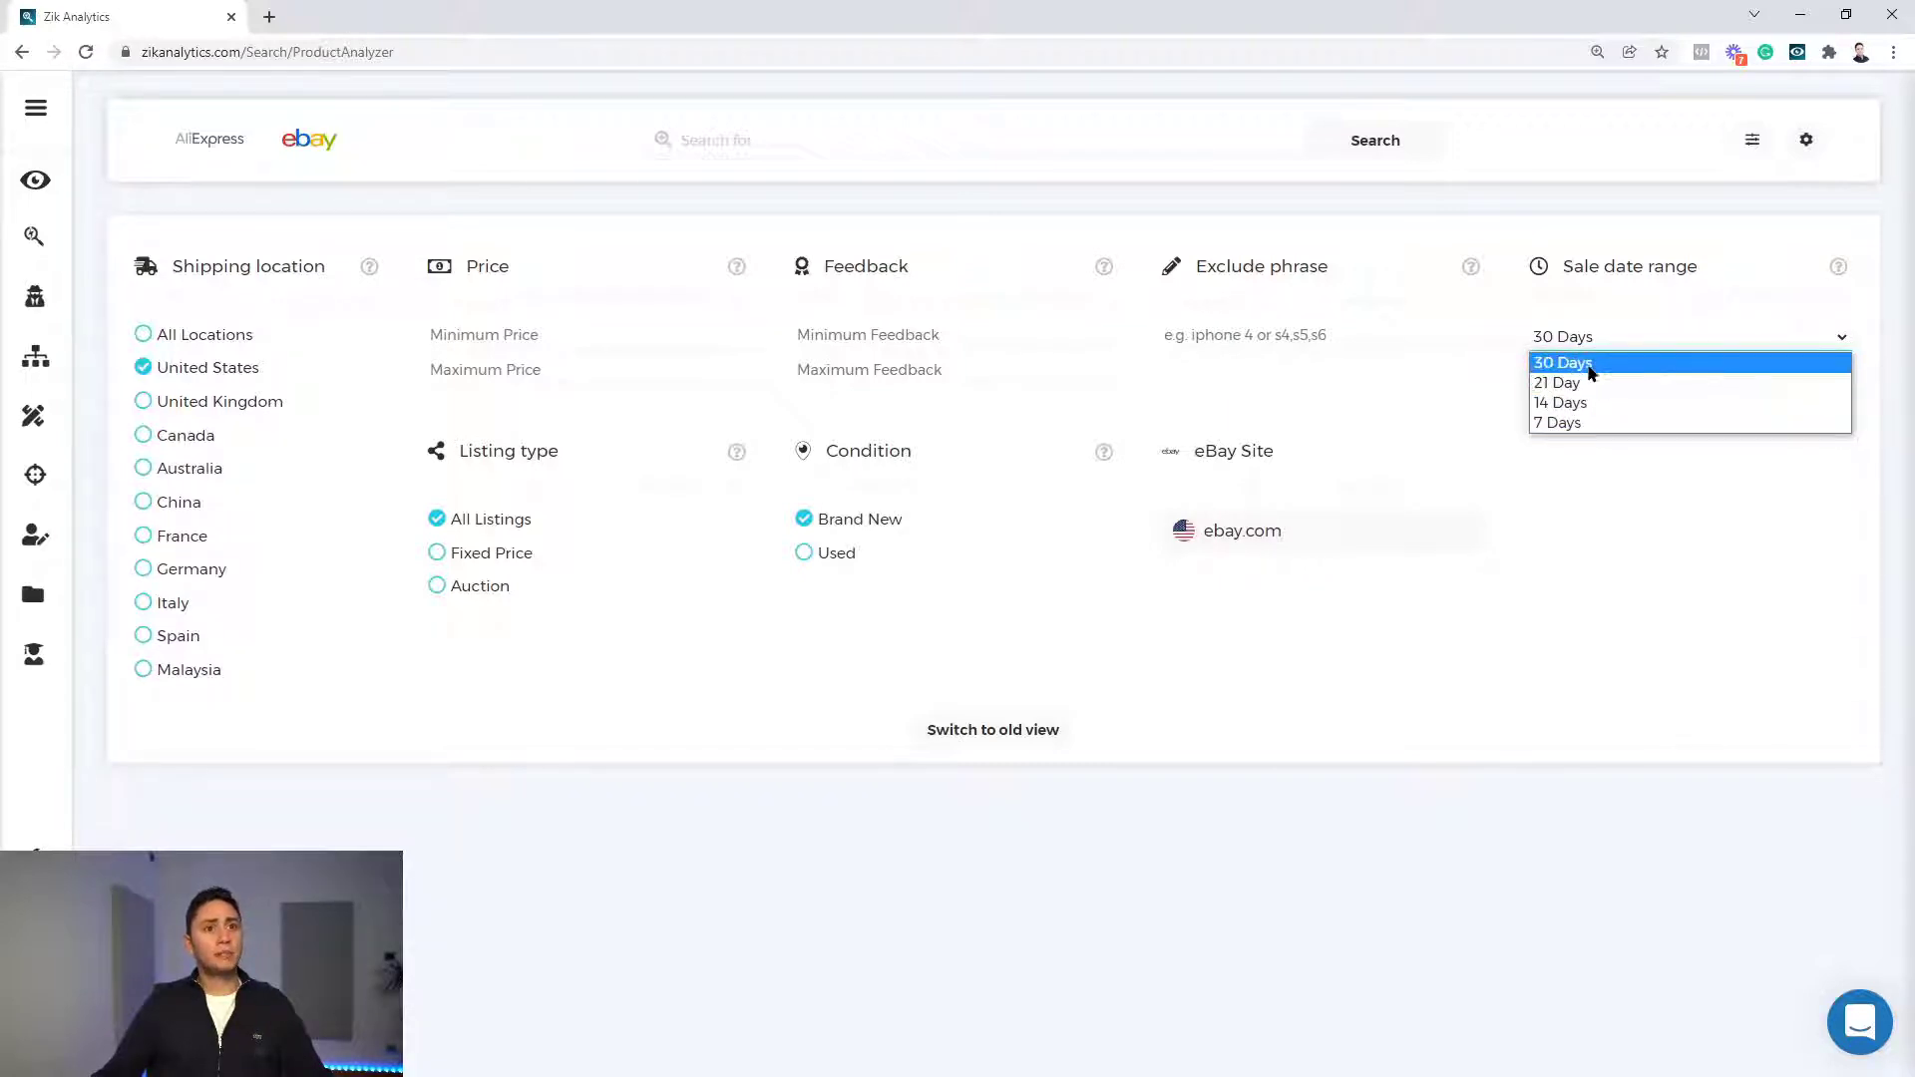
{"action": "left_click", "coordinate": [442, 333]}
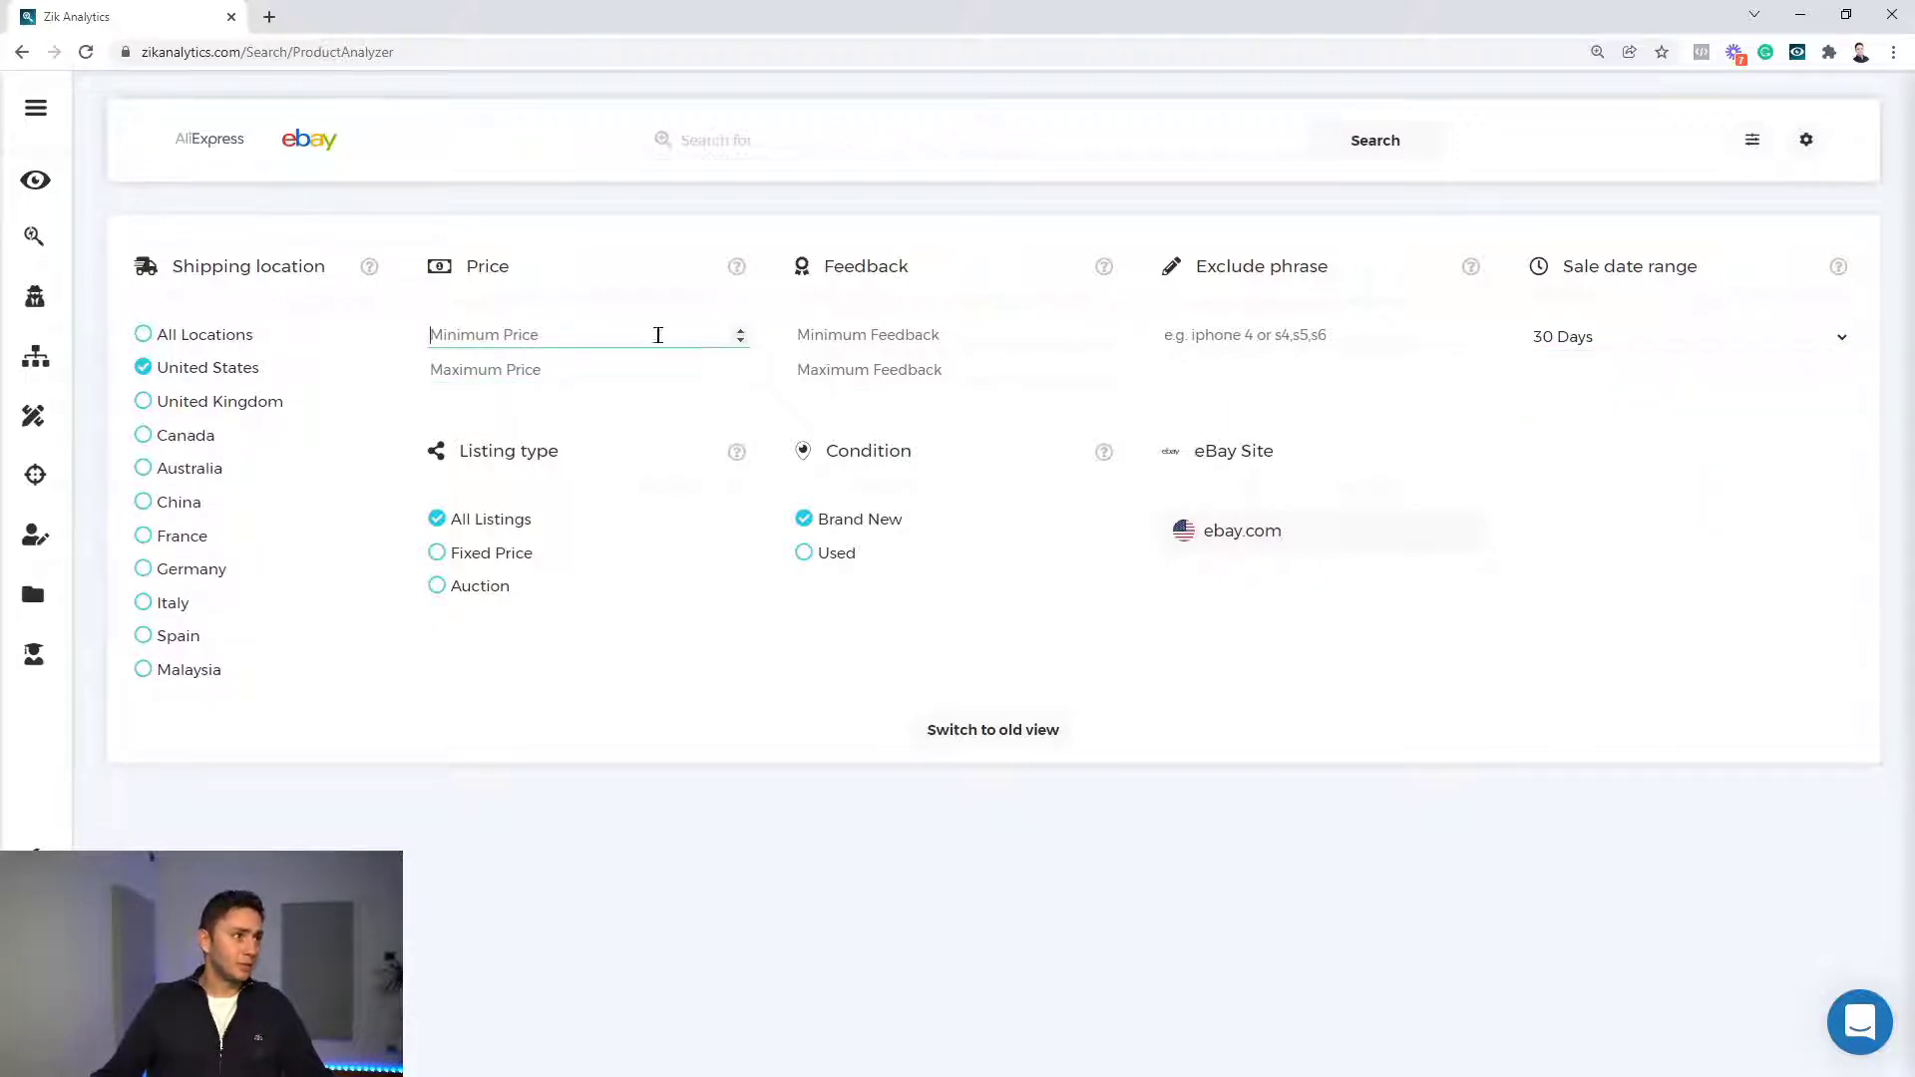
Step: Leave price, minimum feedback and exclude-phrase filters blank, keeping the condition at Brand New
{"action": "left_click", "coordinate": [853, 339]}
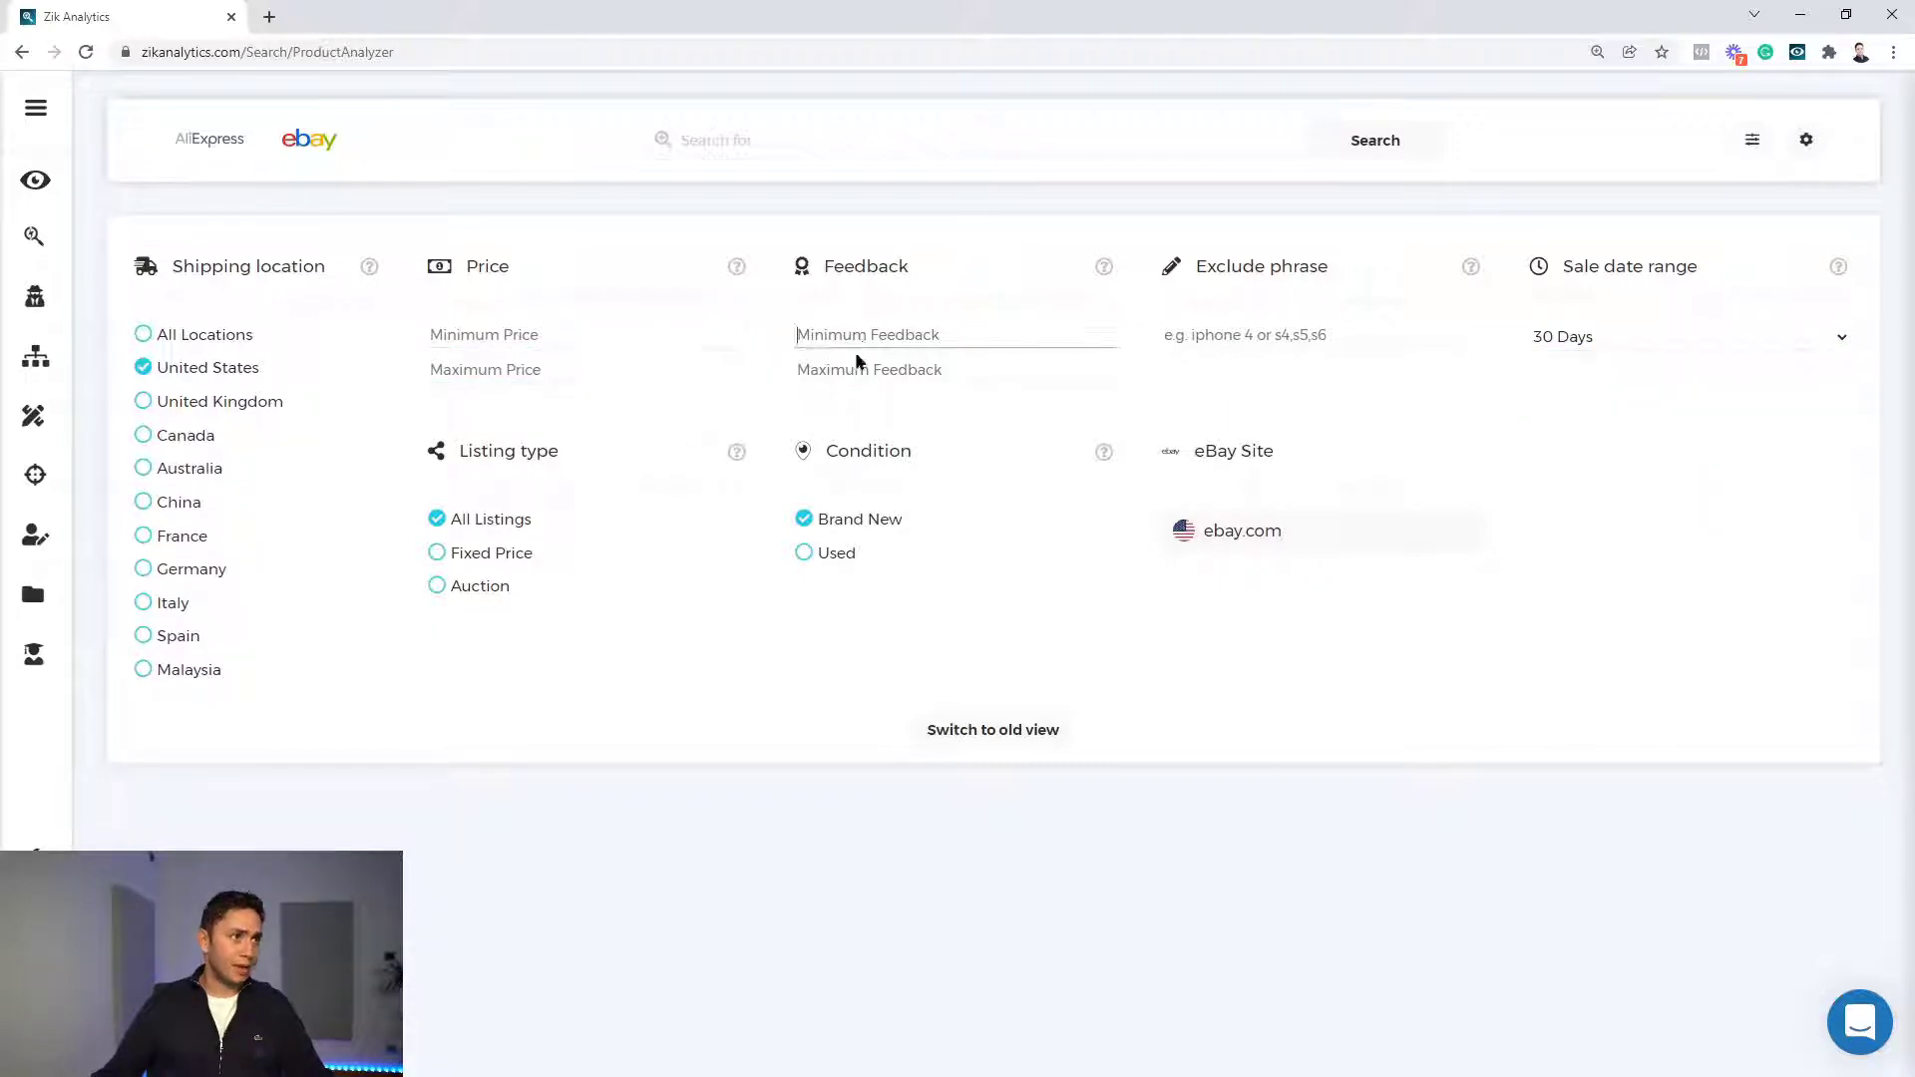
{"action": "left_click", "coordinate": [535, 331]}
{"action": "left_click", "coordinate": [946, 333]}
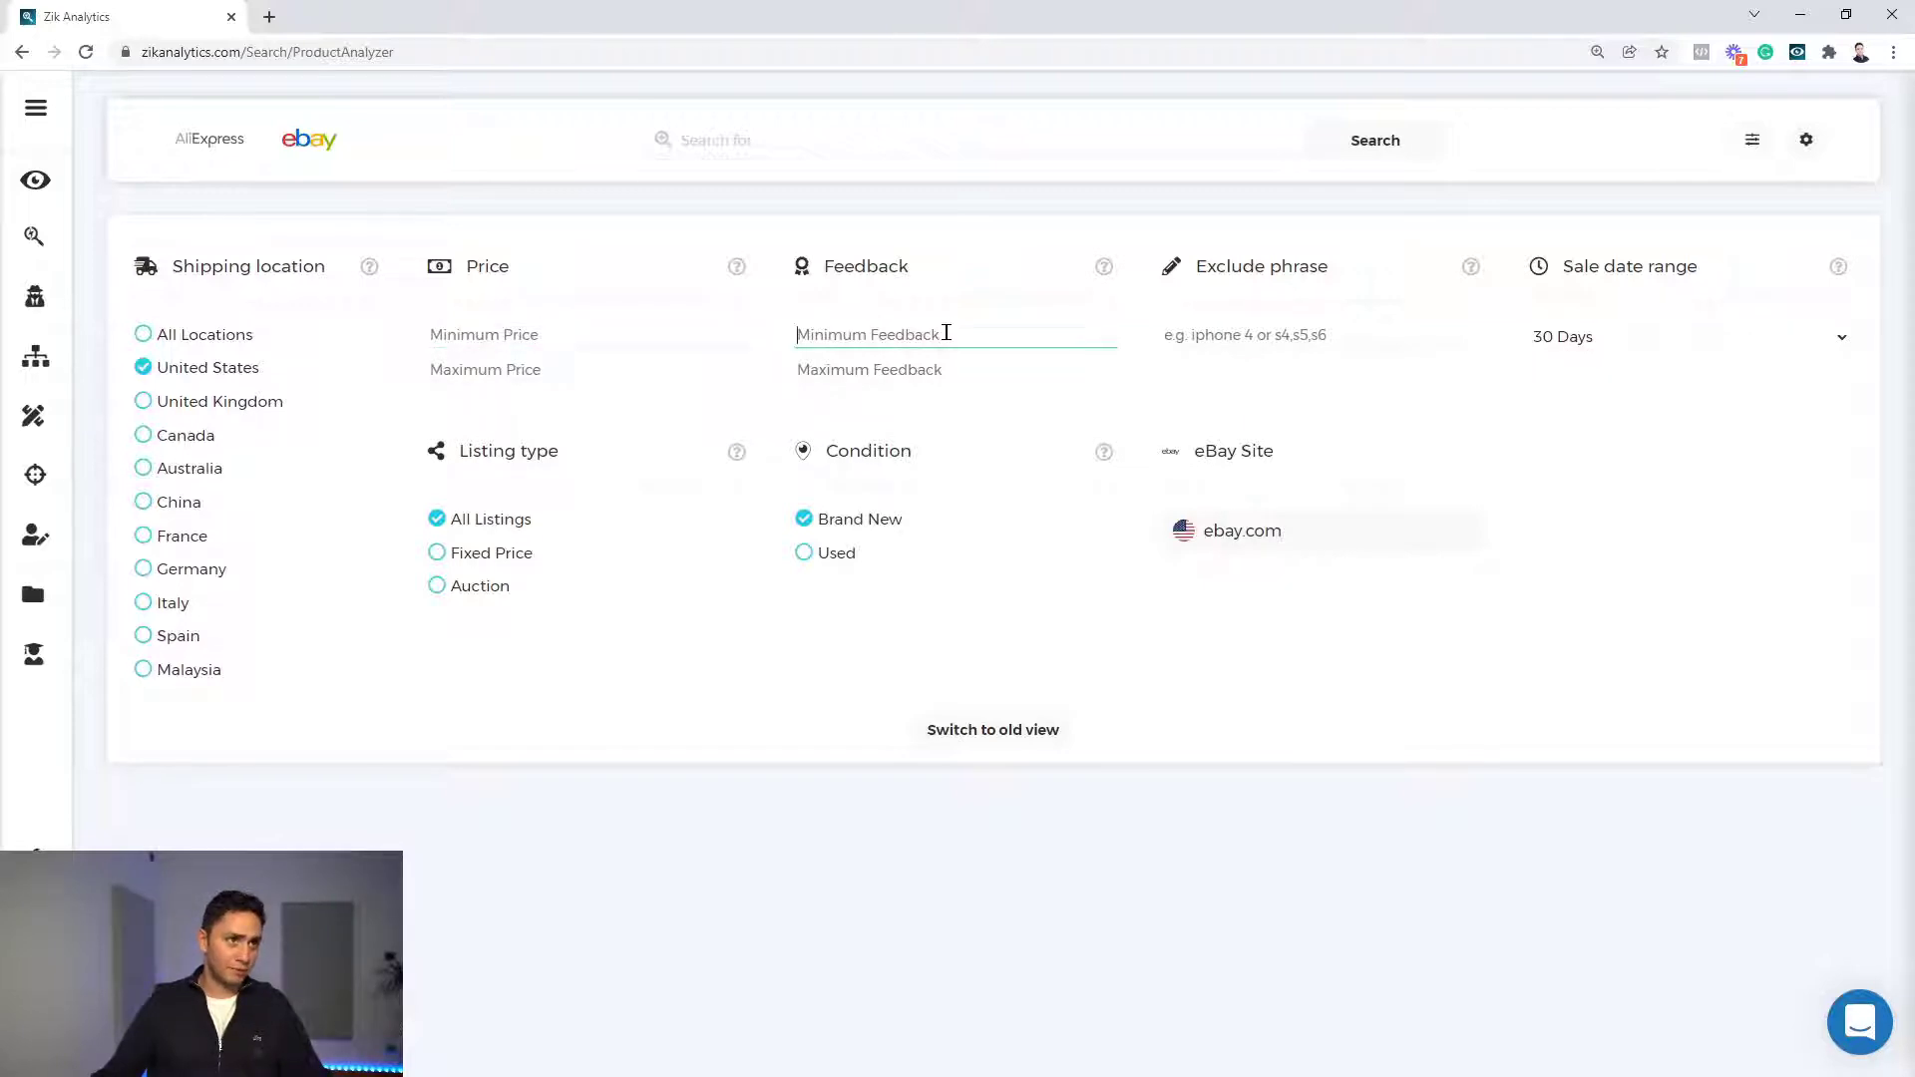
{"action": "left_click", "coordinate": [1223, 339]}
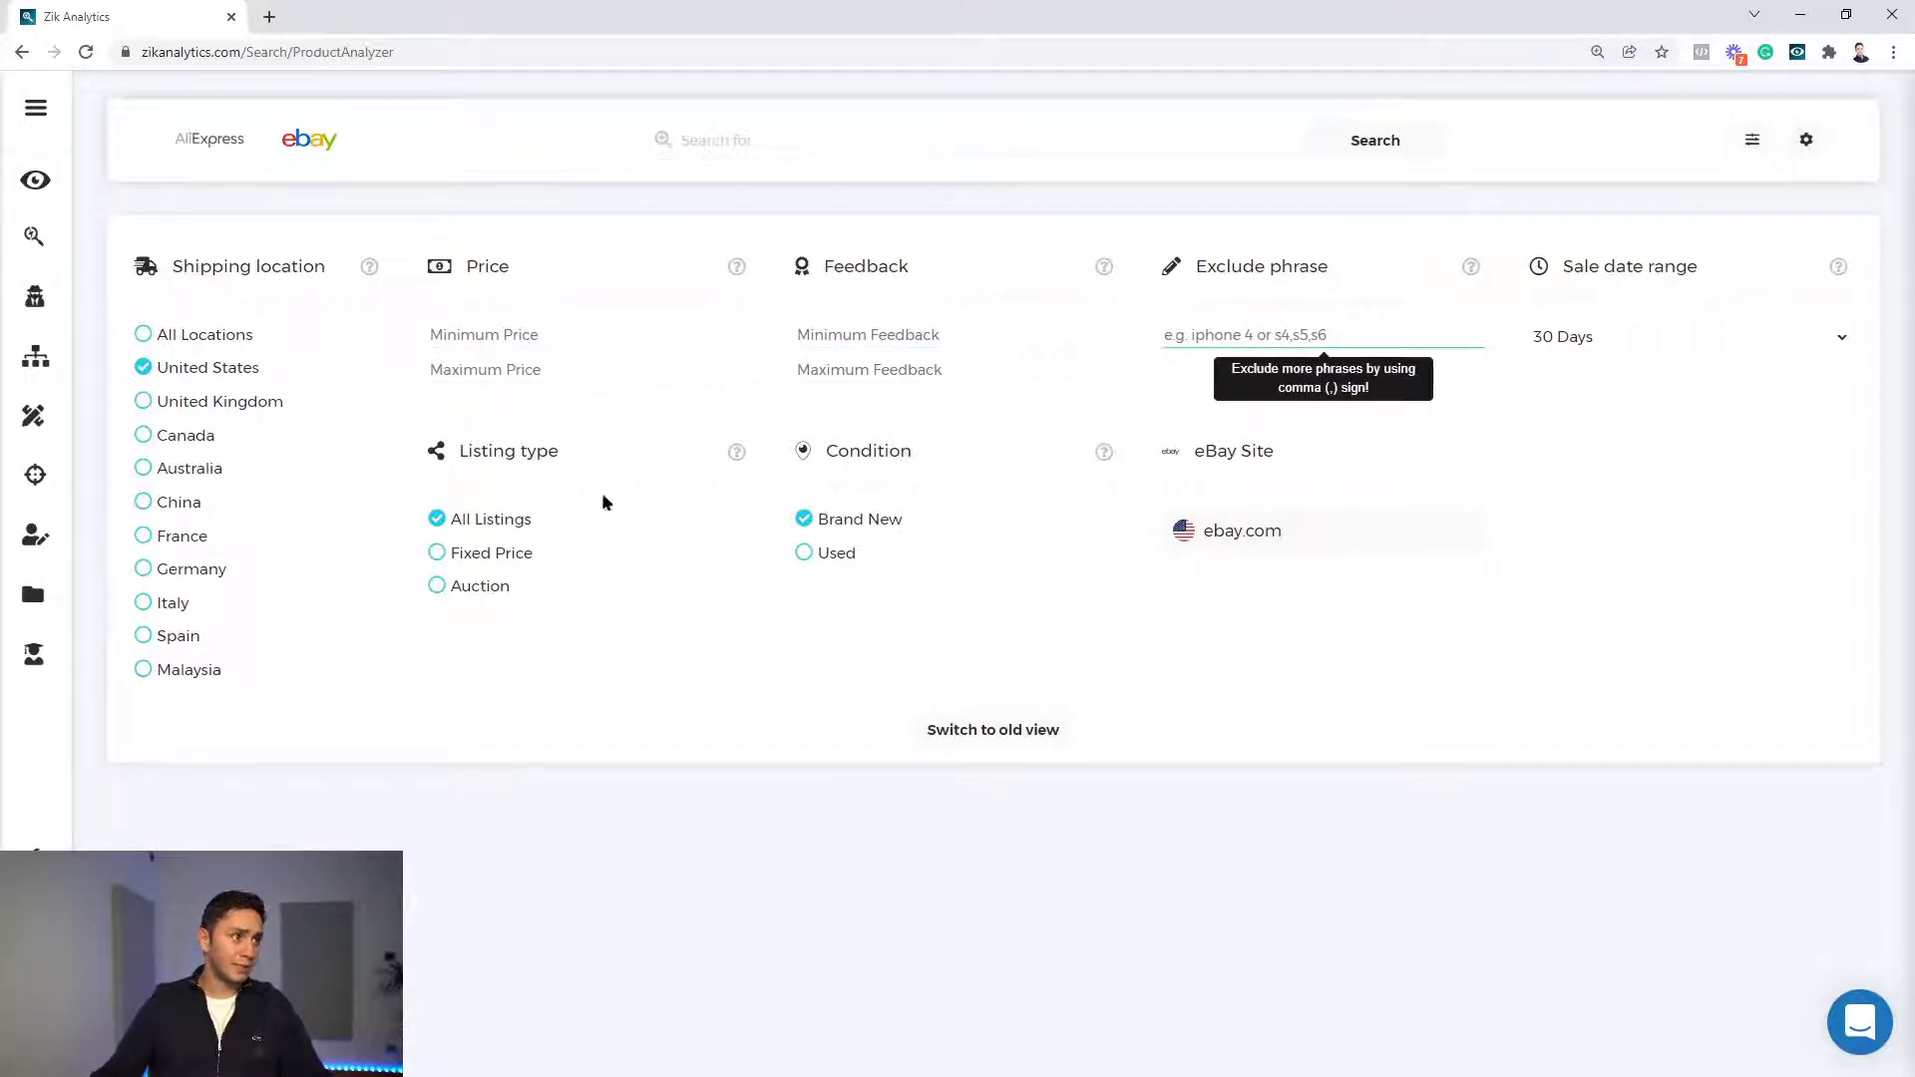
{"action": "left_click", "coordinate": [756, 625]}
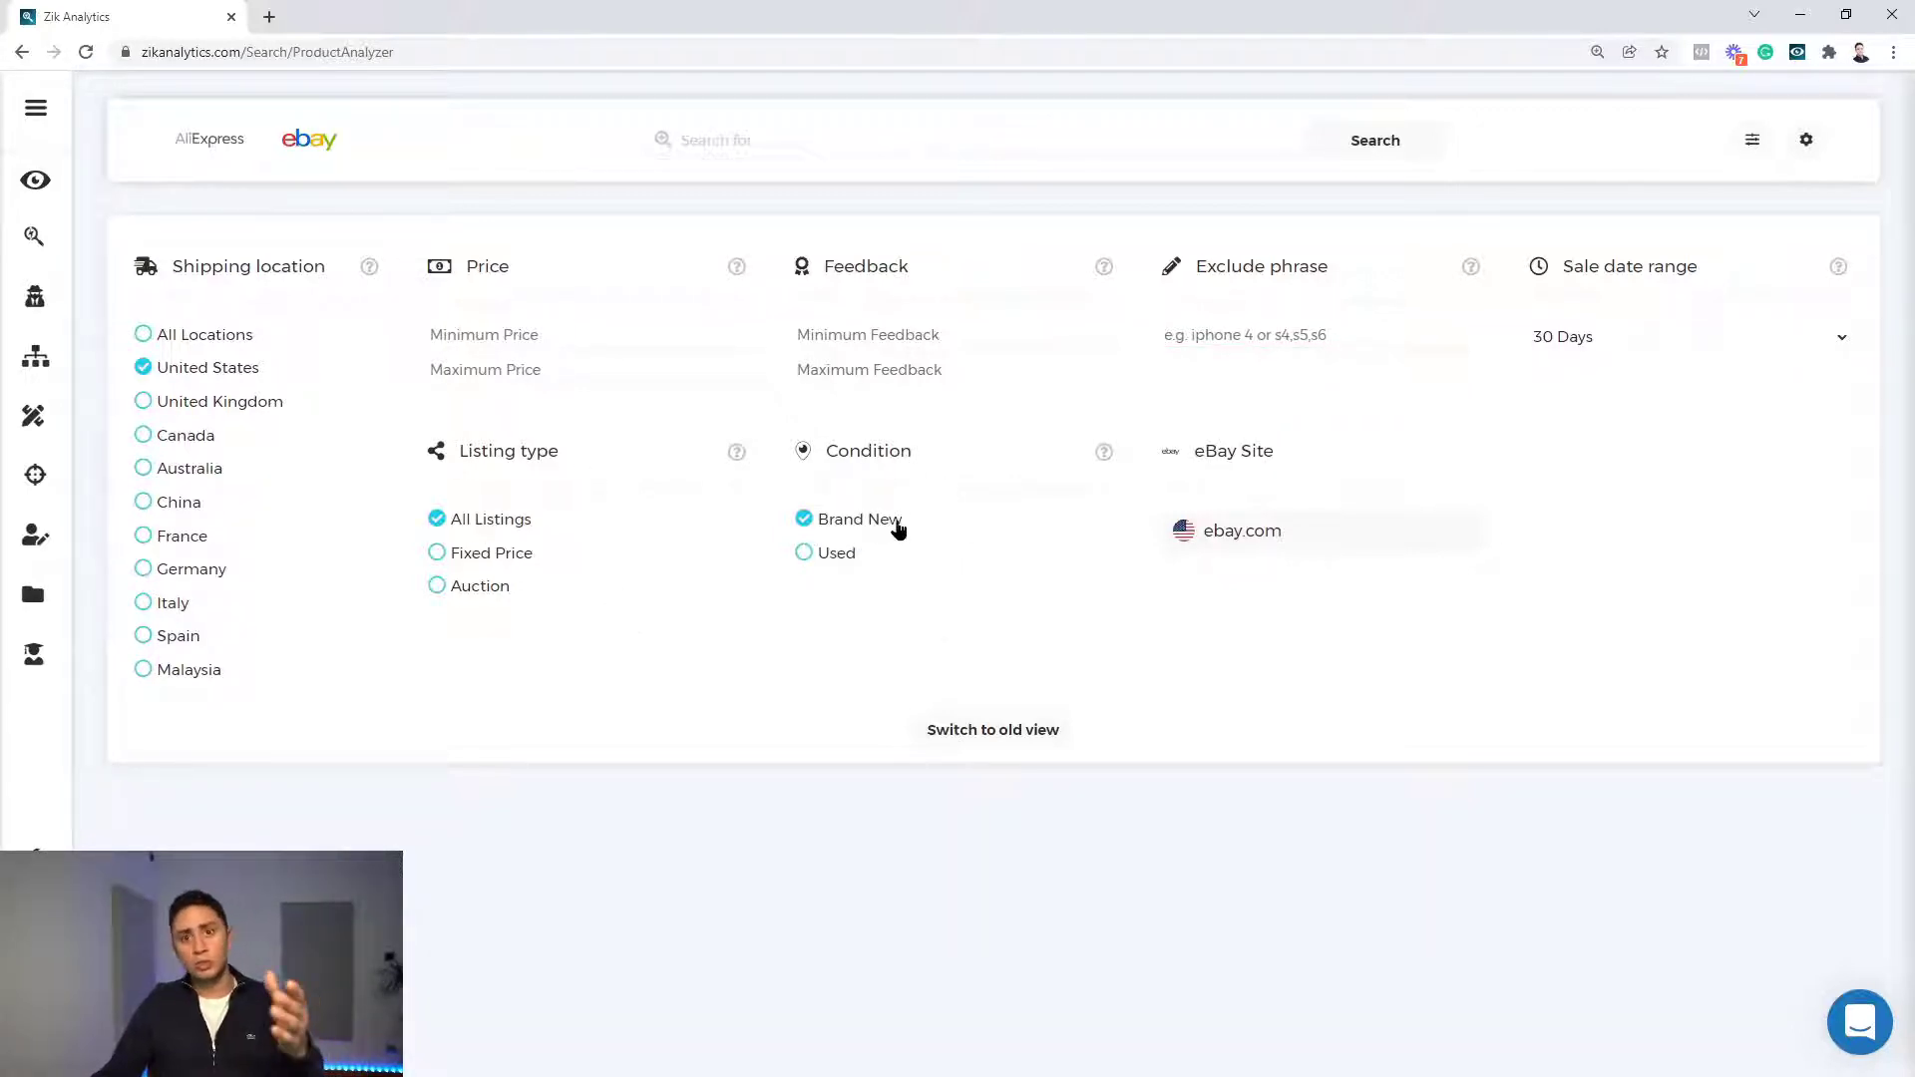
{"action": "left_click", "coordinate": [807, 555]}
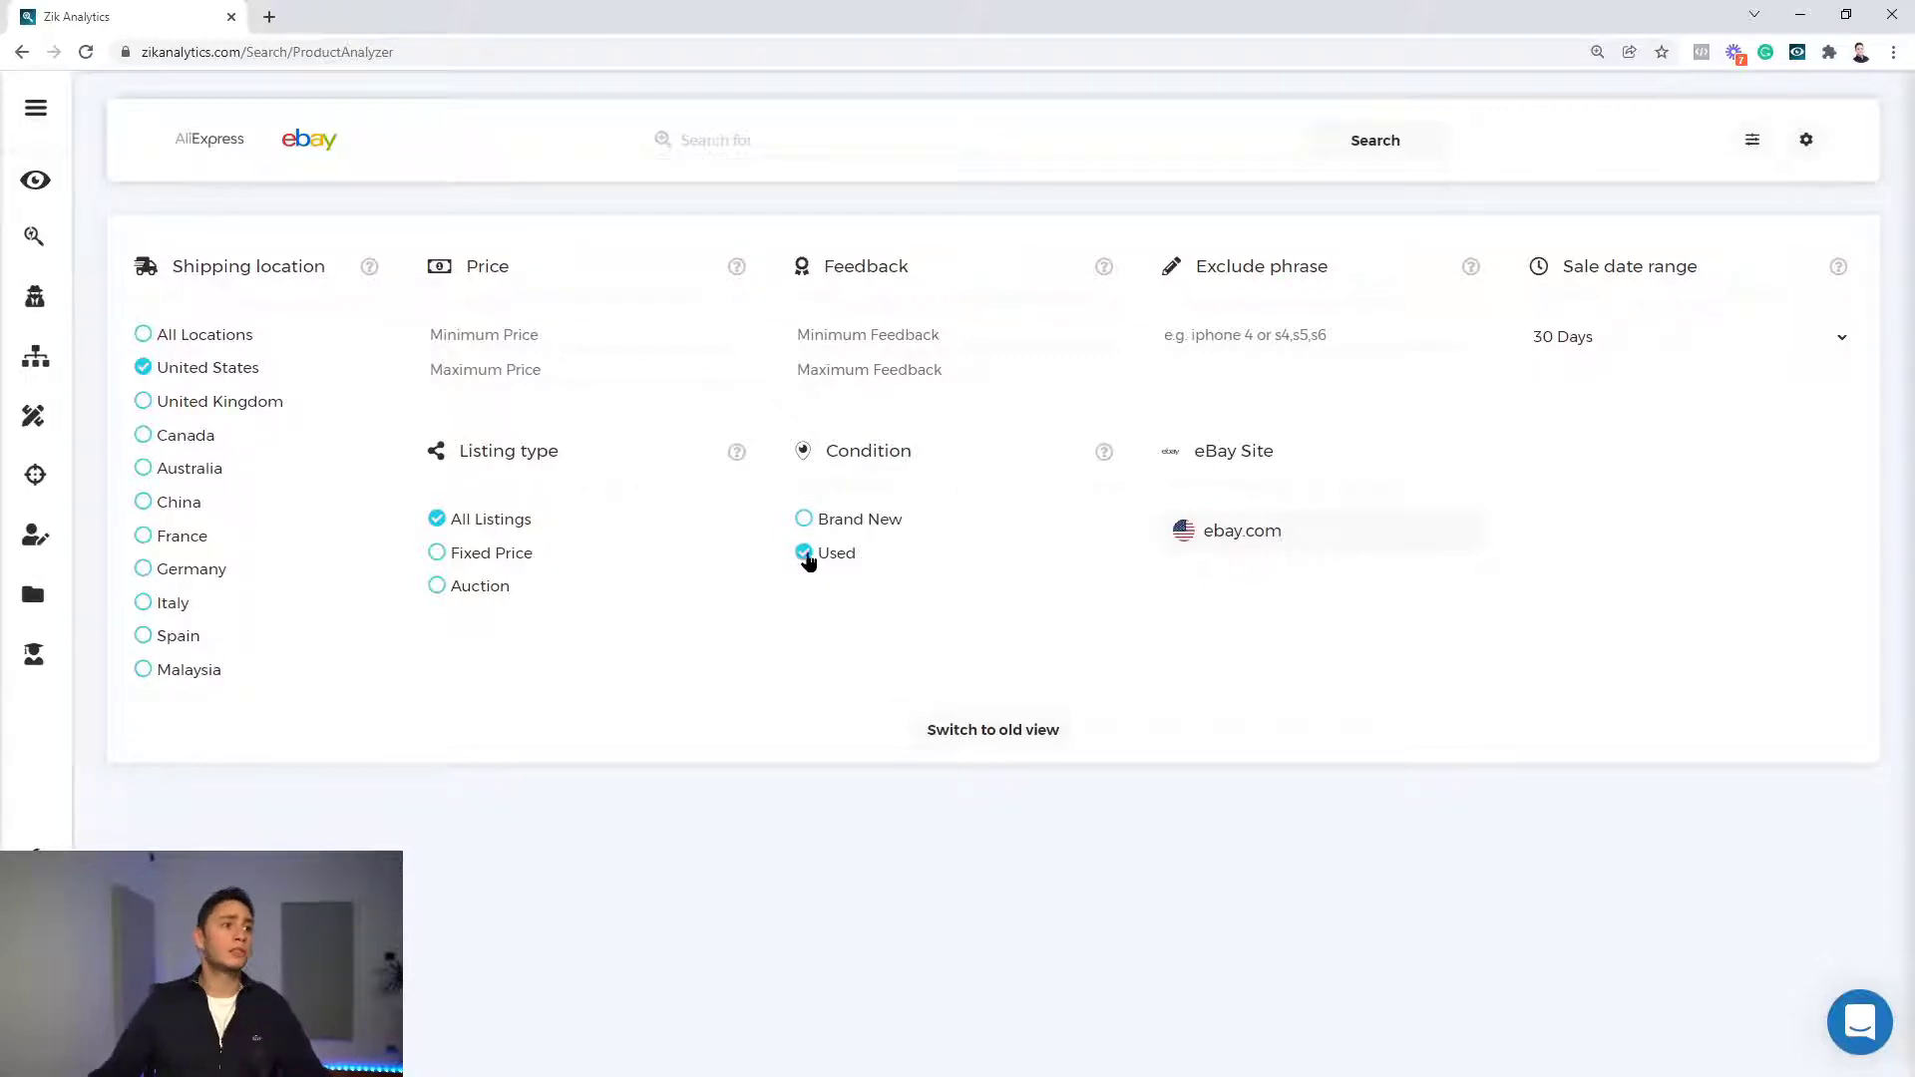
{"action": "left_click", "coordinate": [895, 520]}
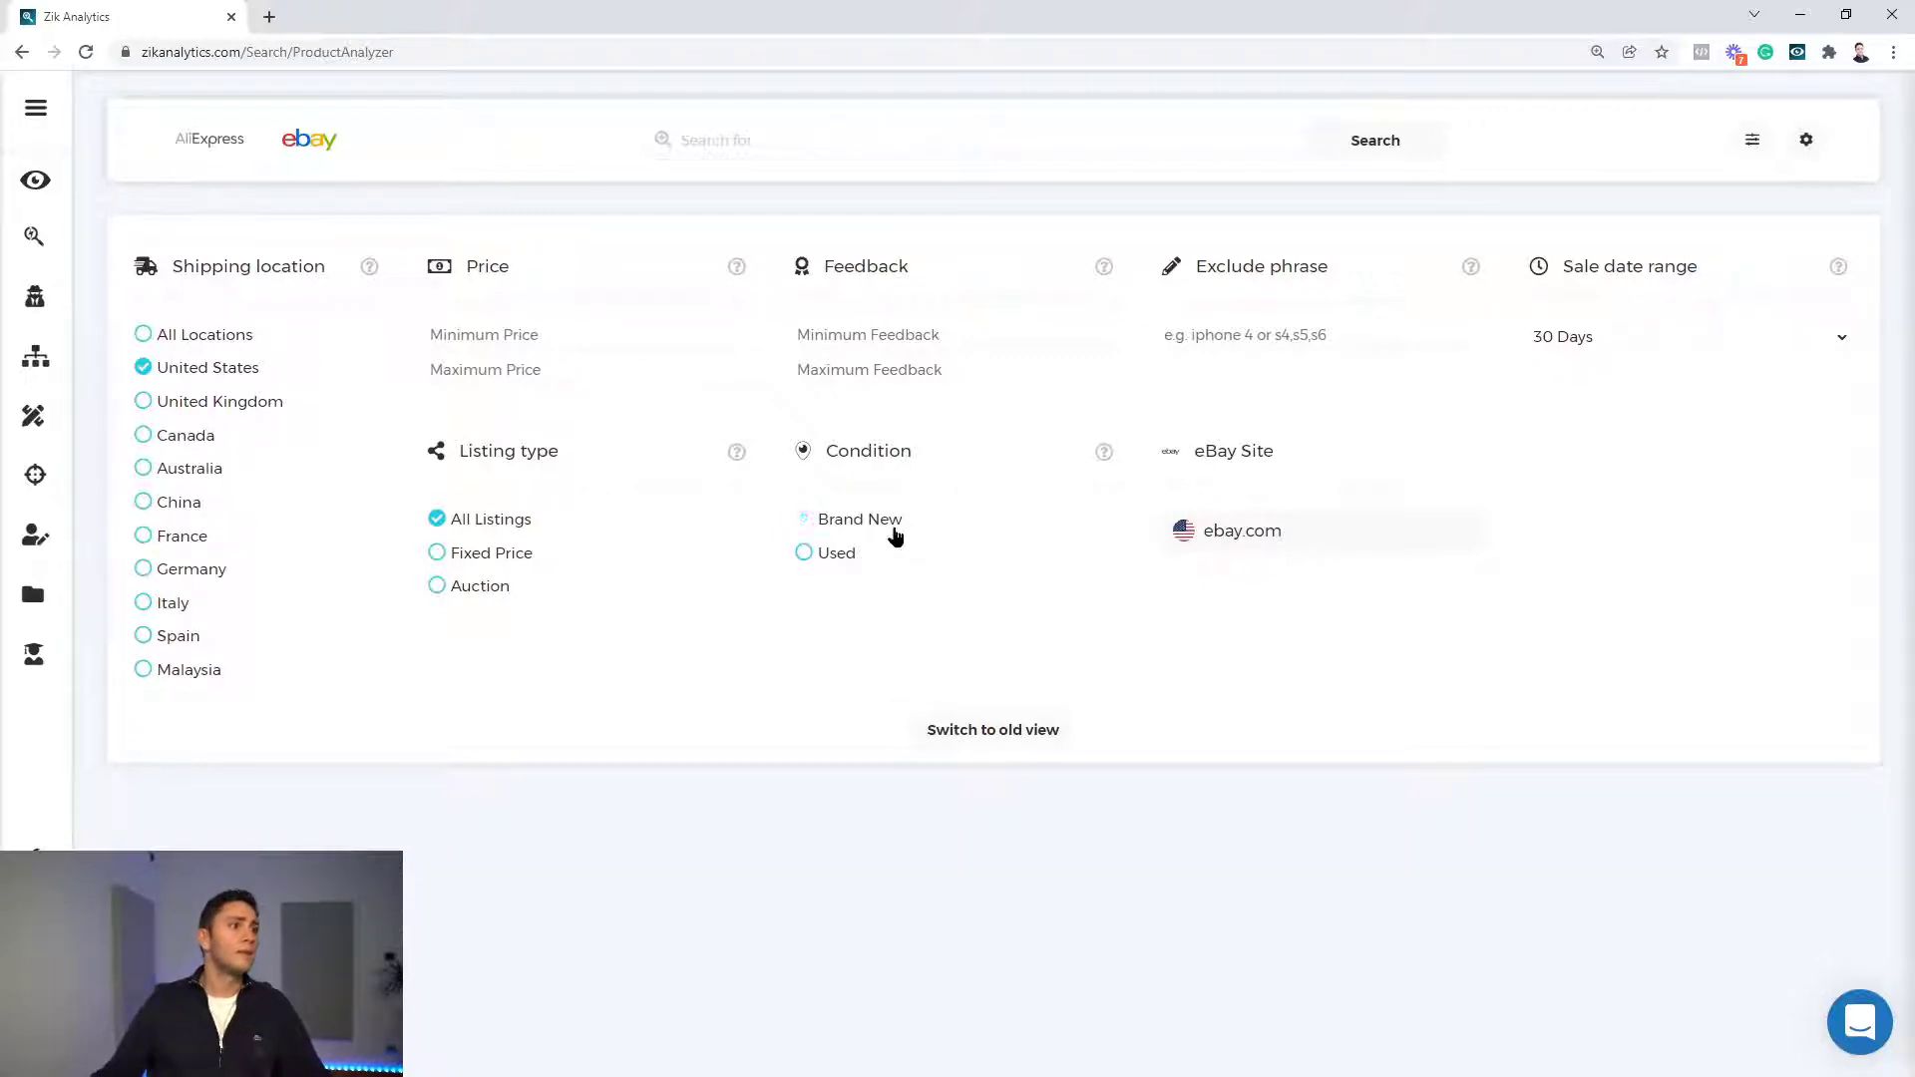
Step: Clear all recent searches and run a product research search for 'T SHIRT'
{"action": "left_click", "coordinate": [795, 139]}
{"action": "left_click", "coordinate": [698, 335]}
{"action": "left_click", "coordinate": [768, 140]}
{"action": "left_click", "coordinate": [1245, 186]}
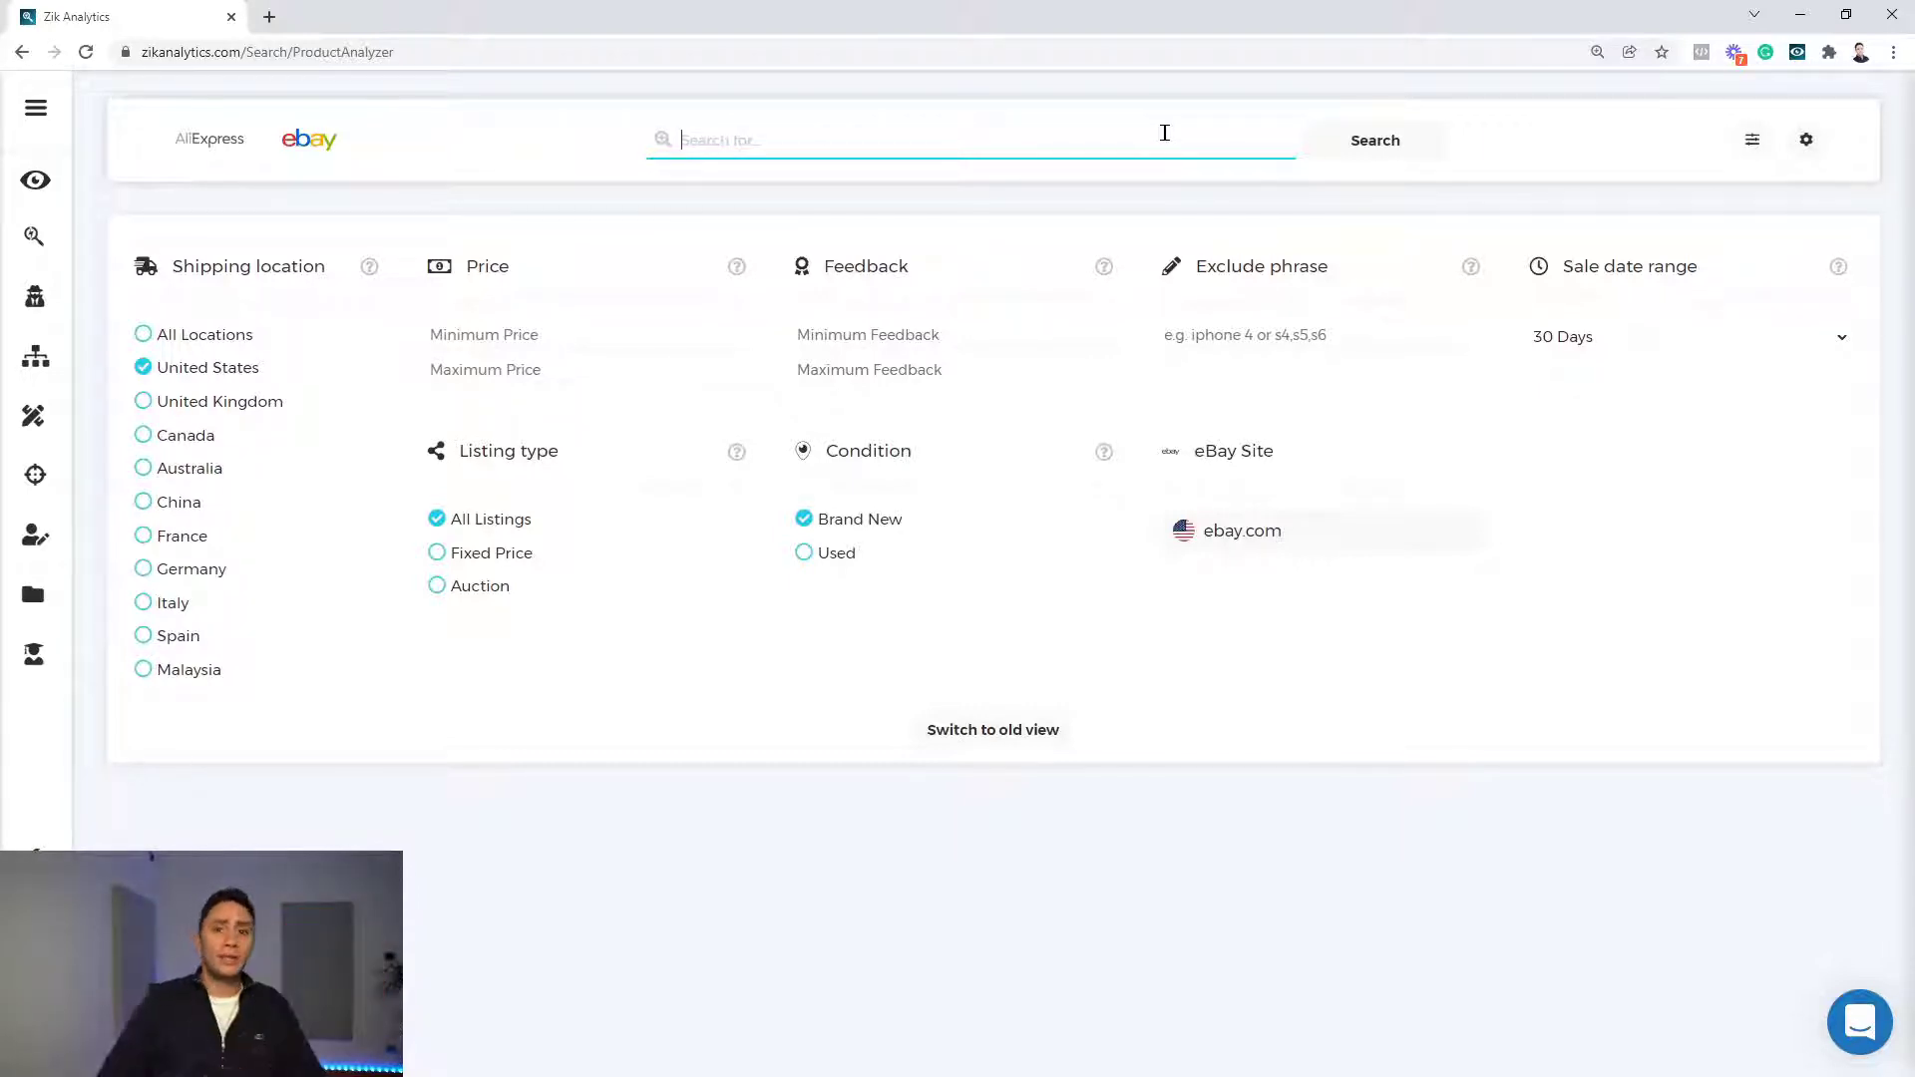
{"action": "type", "text": "T SHIRT"}
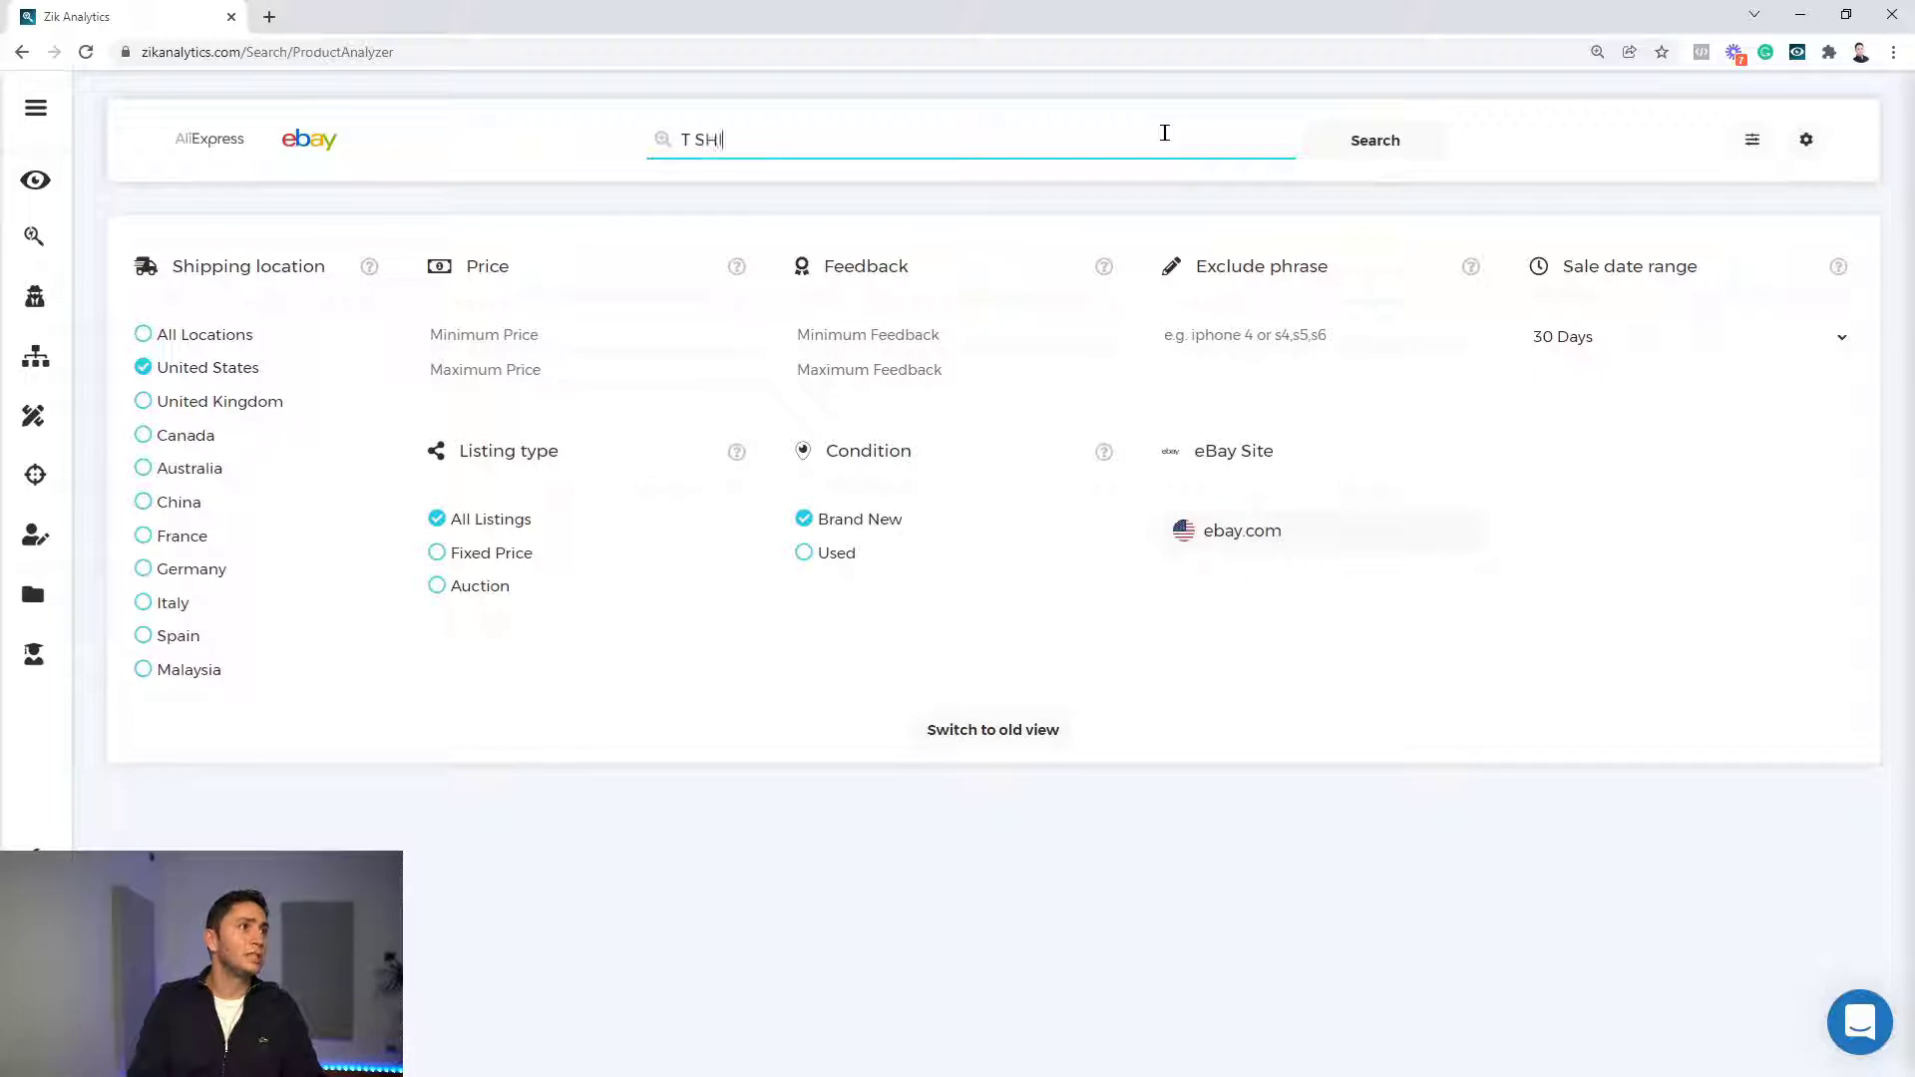
{"action": "left_click", "coordinate": [1355, 141]}
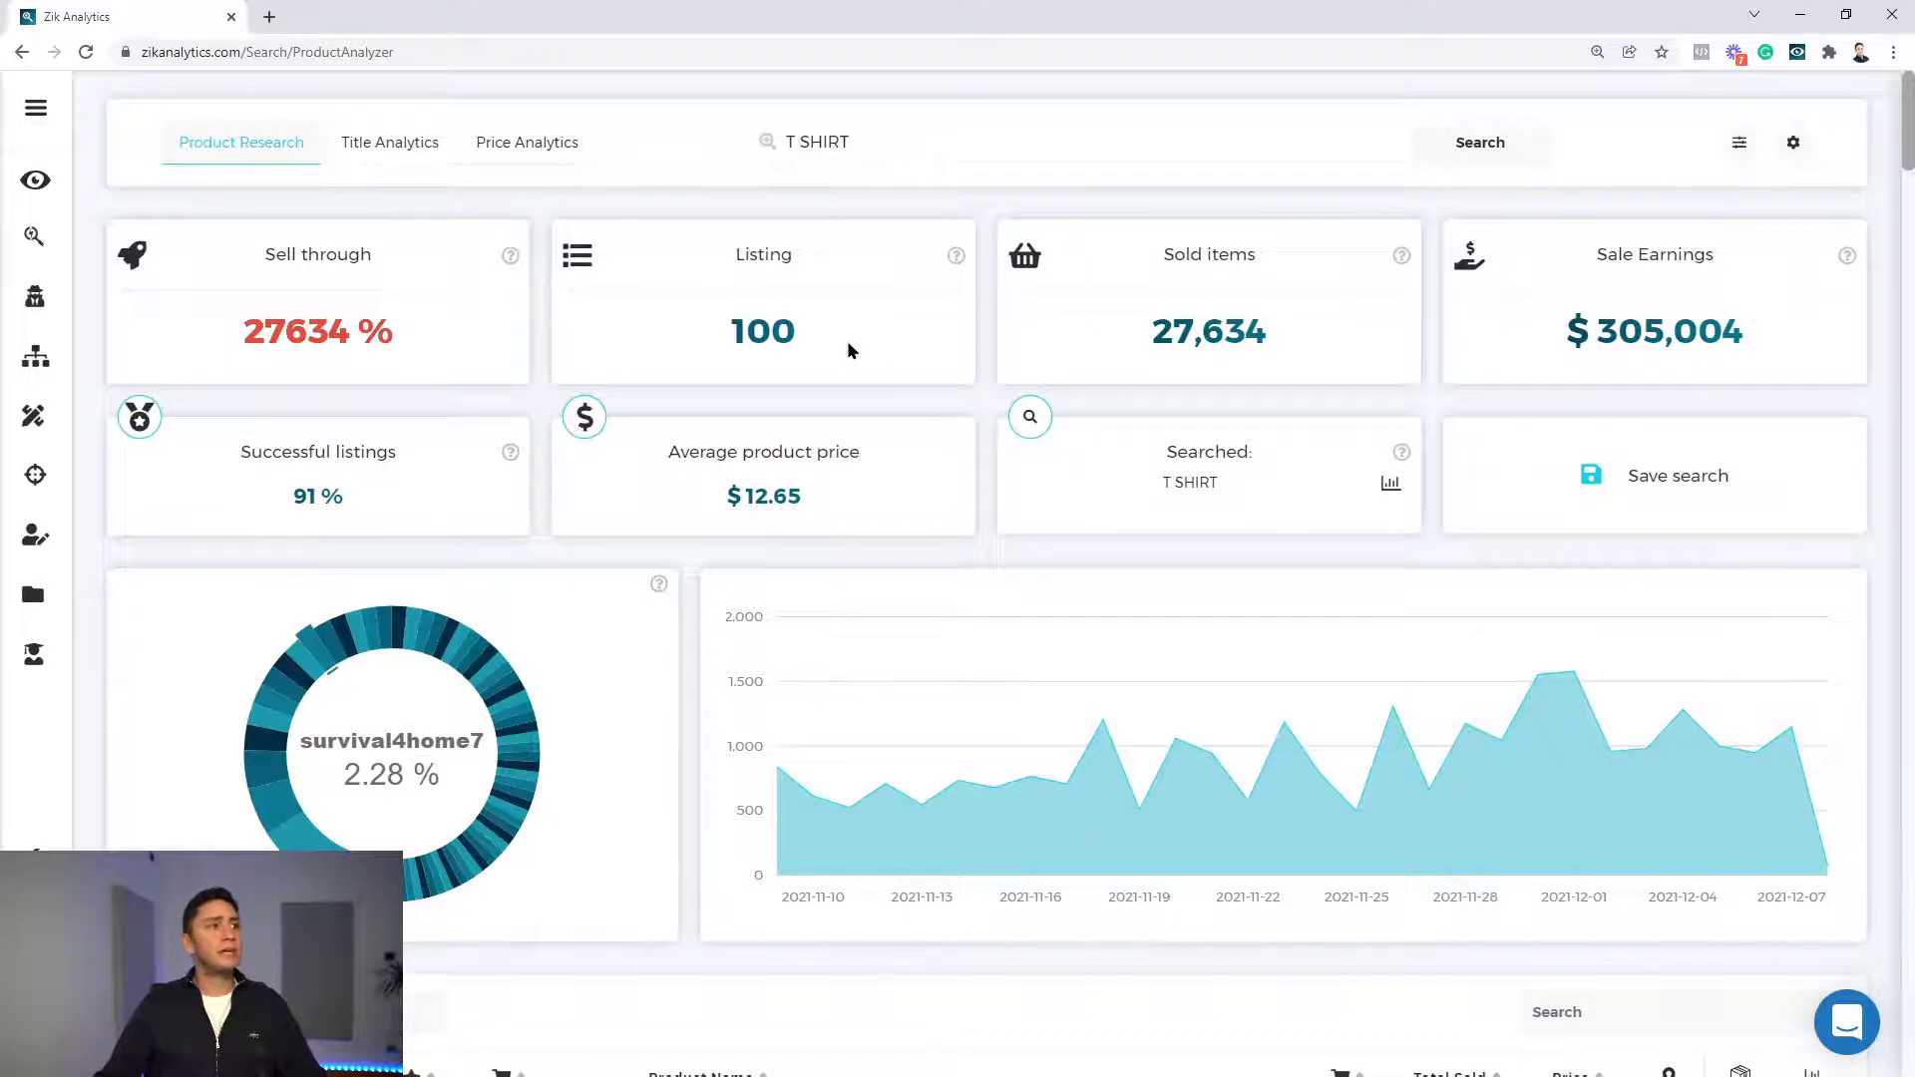
{"action": "double_click", "coordinate": [769, 349]}
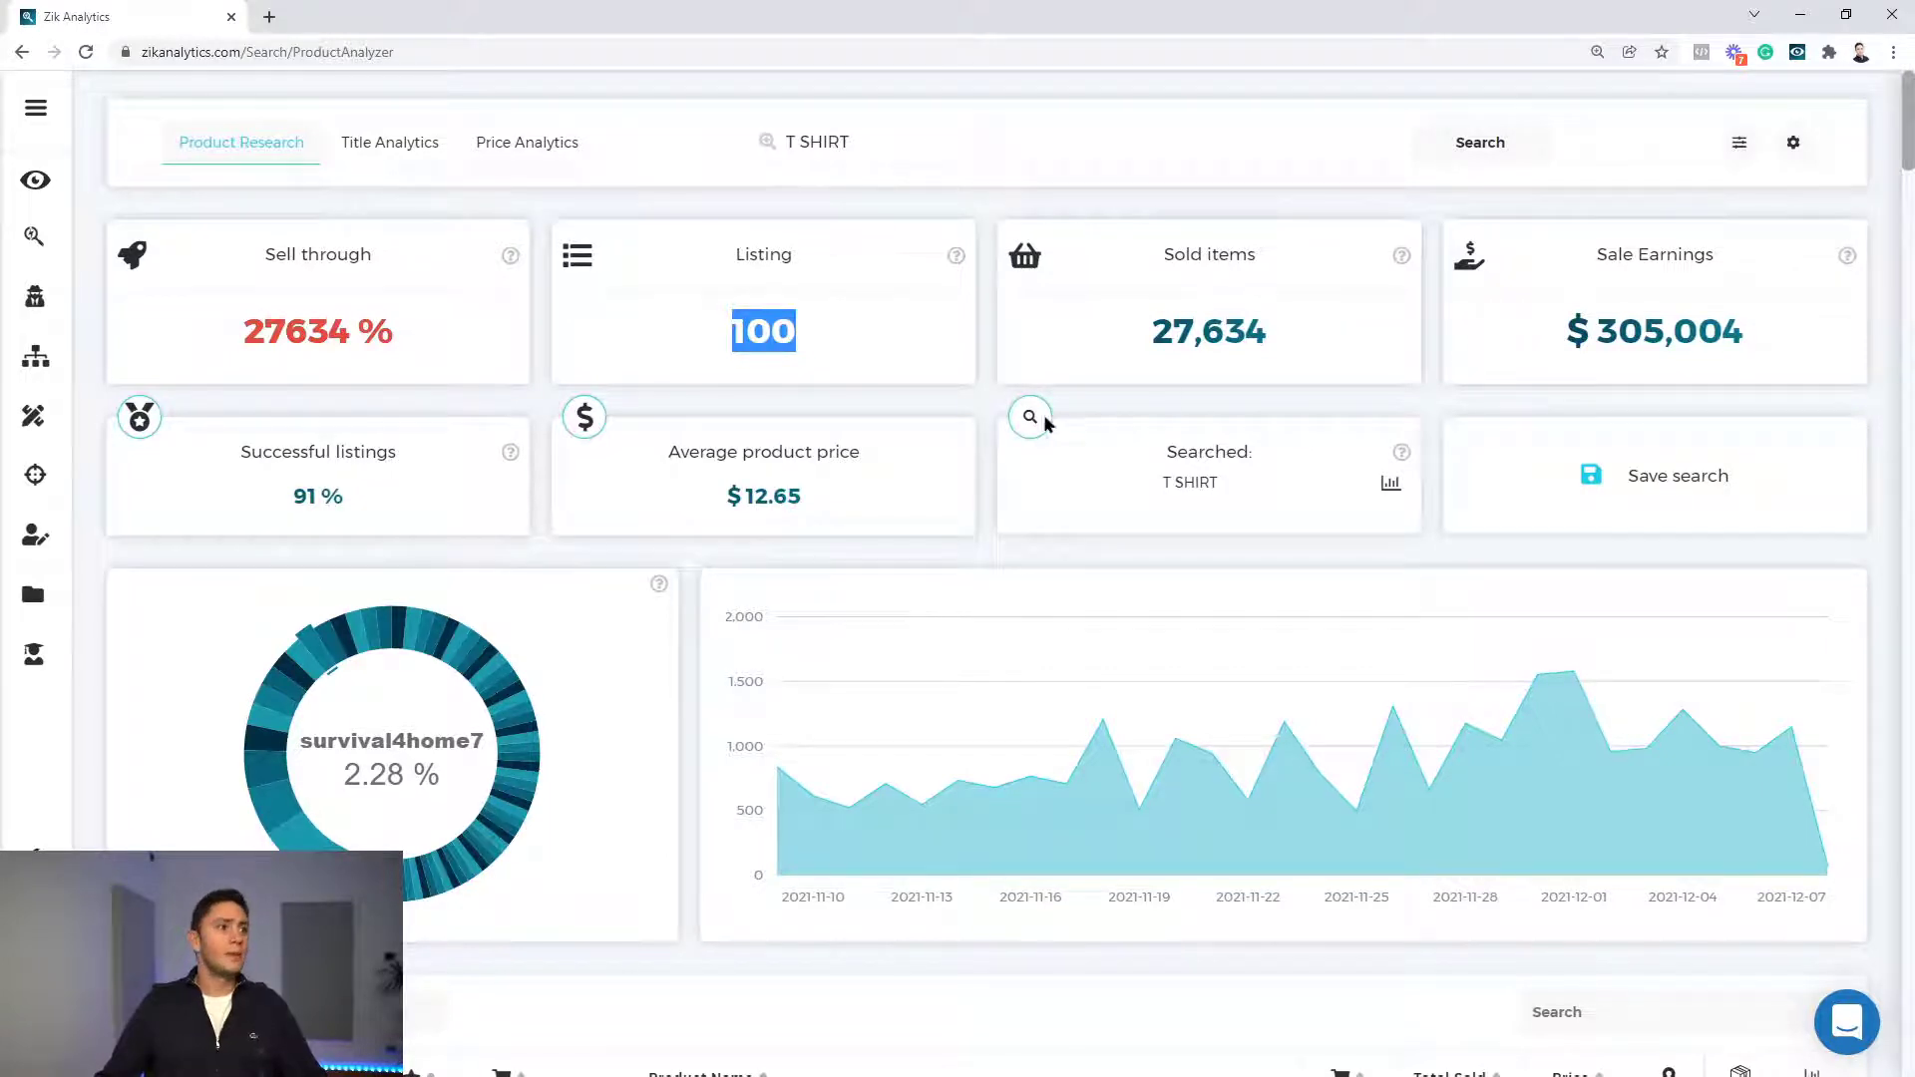
{"action": "left_click", "coordinate": [722, 529]}
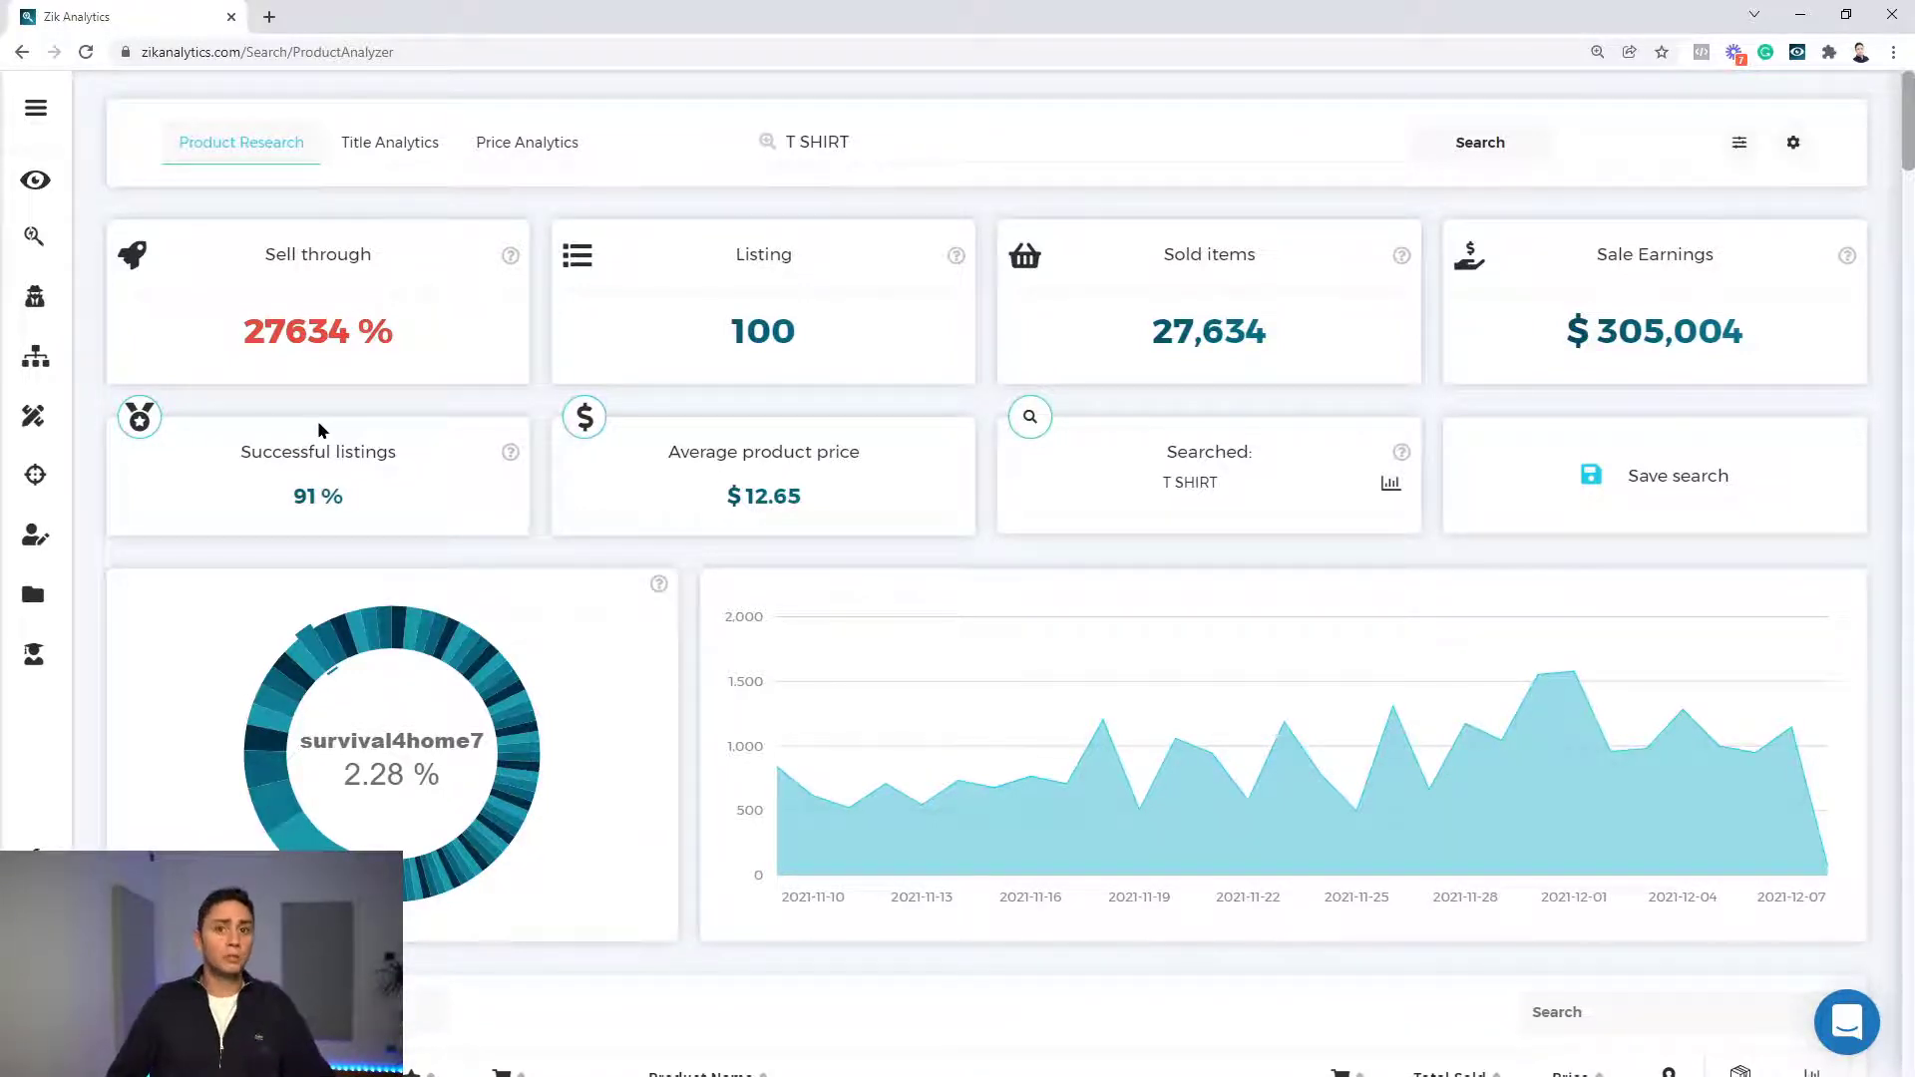
Step: Load ebay.com in a new tab and search eBay for 'T SHIRT'
{"action": "left_click", "coordinate": [269, 17]}
{"action": "type", "text": "EB"}
{"action": "key", "text": "Return"}
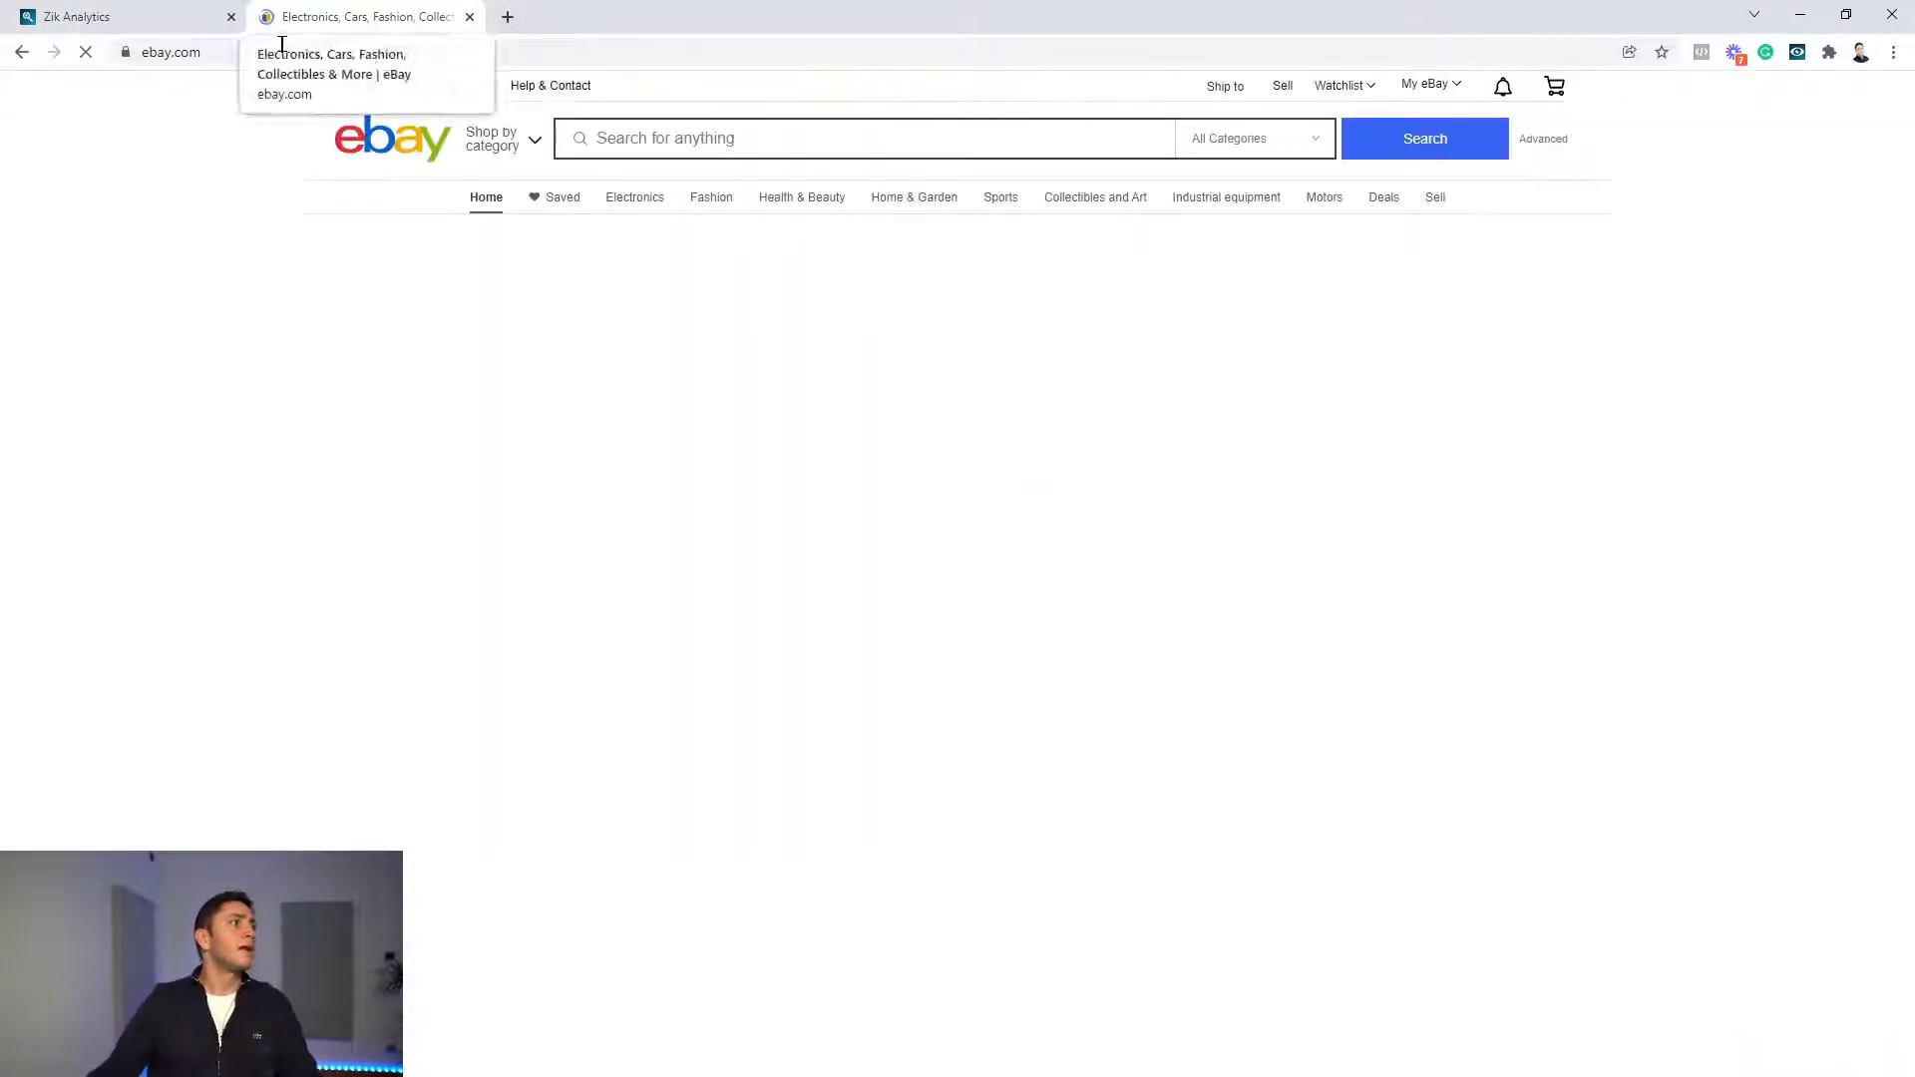
{"action": "left_click", "coordinate": [650, 145]}
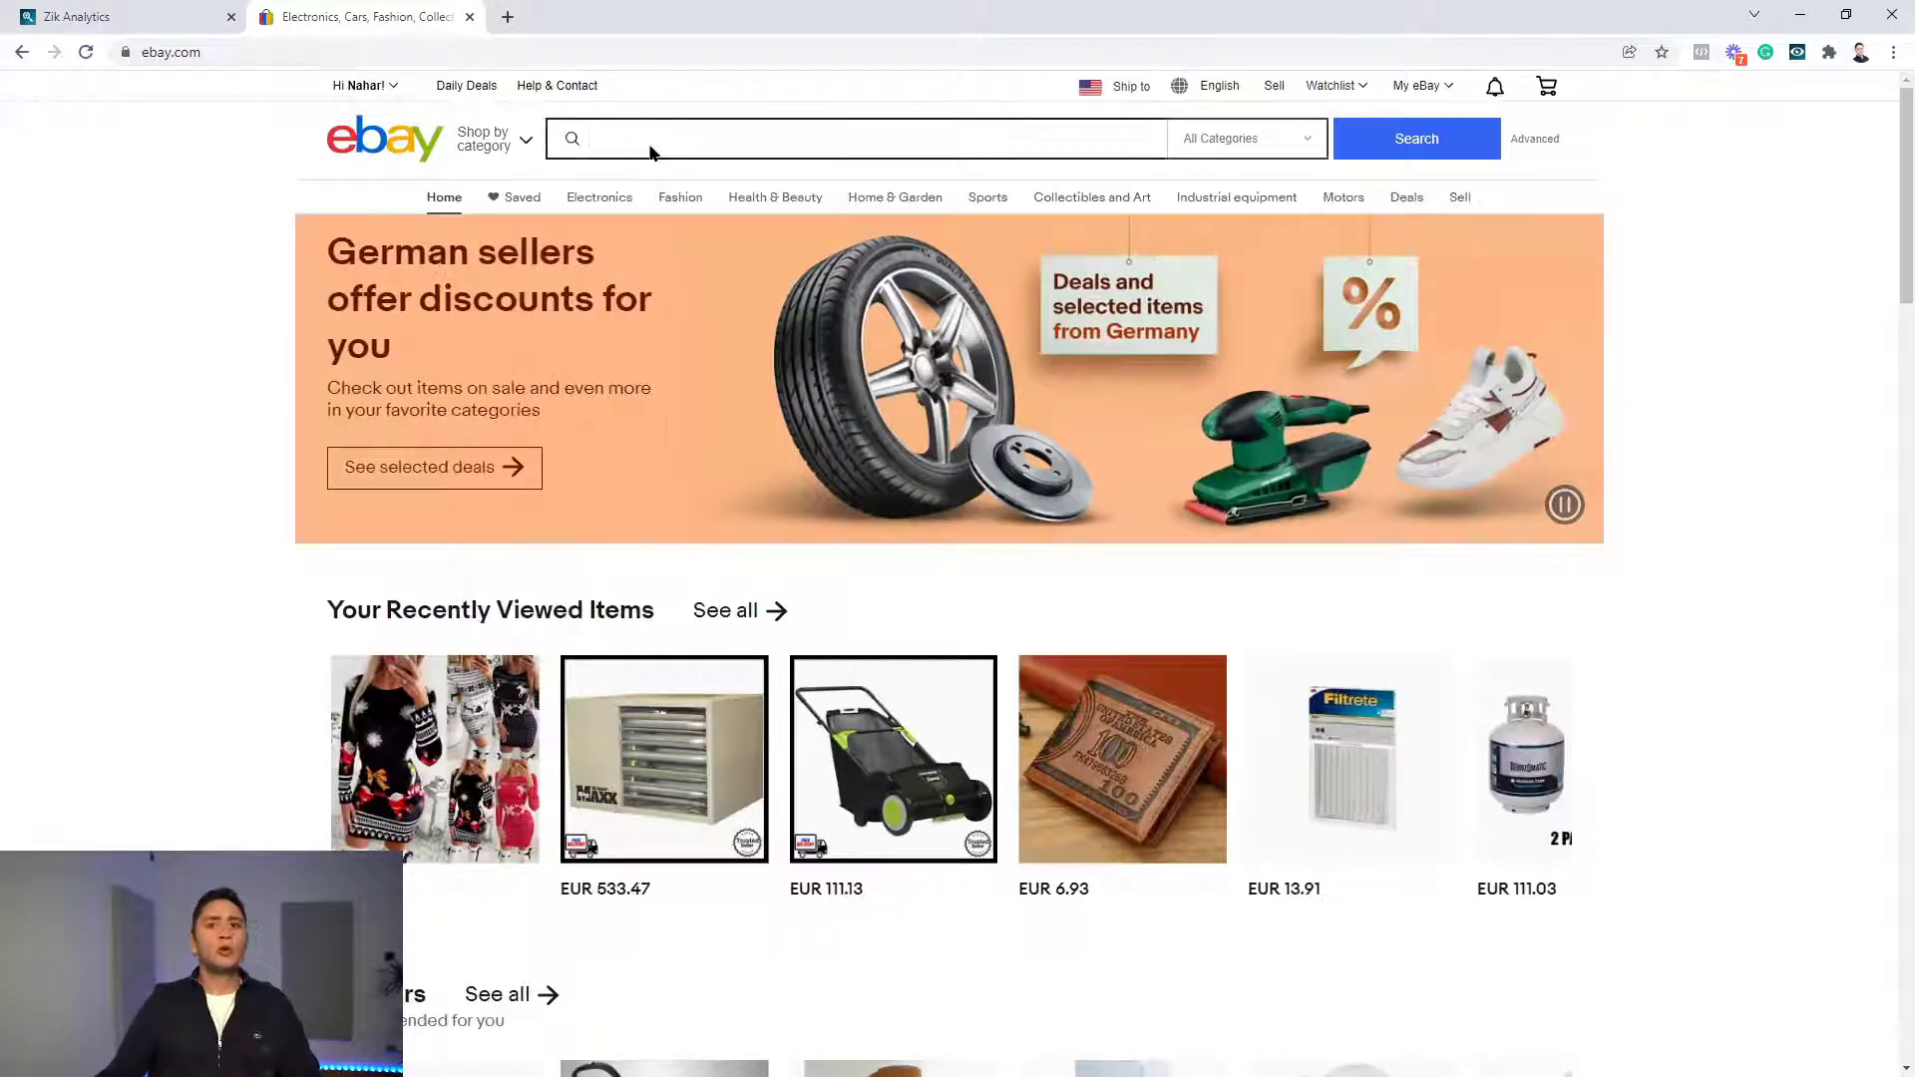
{"action": "left_click", "coordinate": [650, 144]}
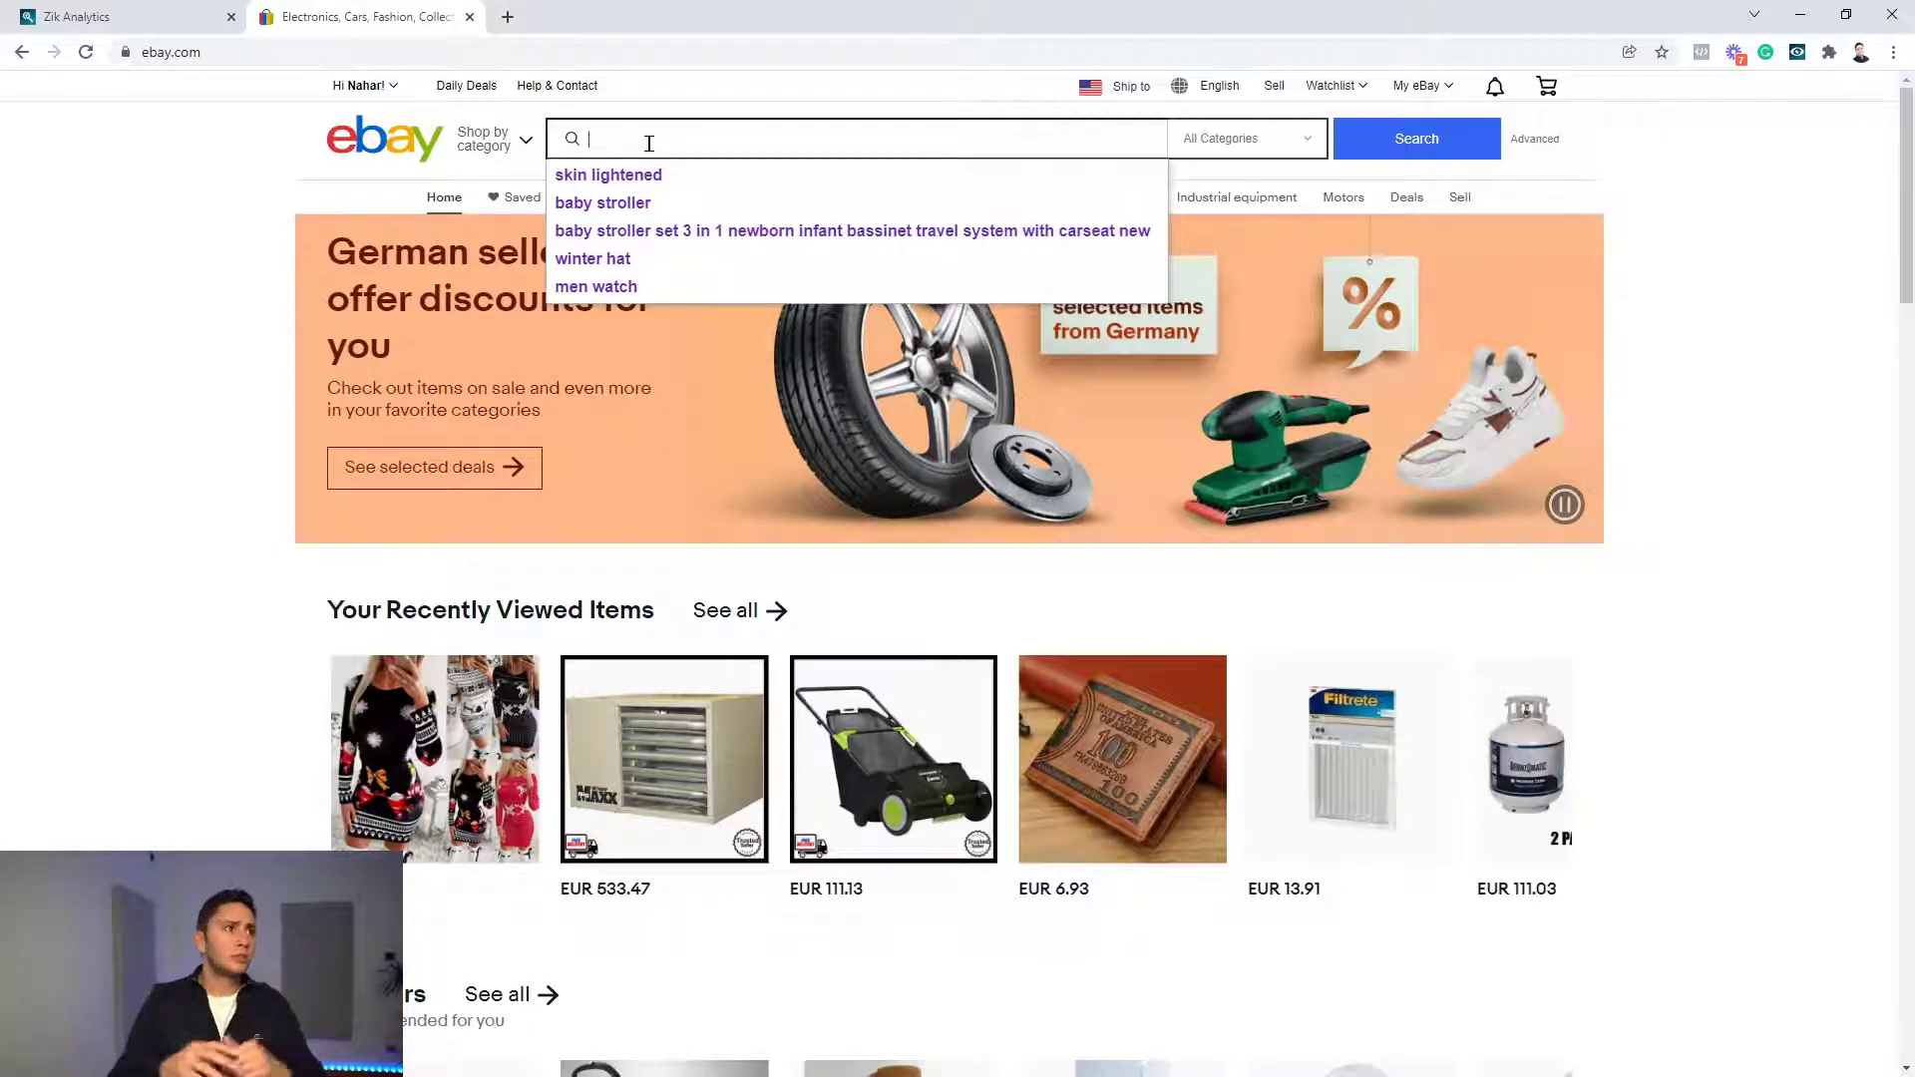
{"action": "type", "text": "T SHIRT"}
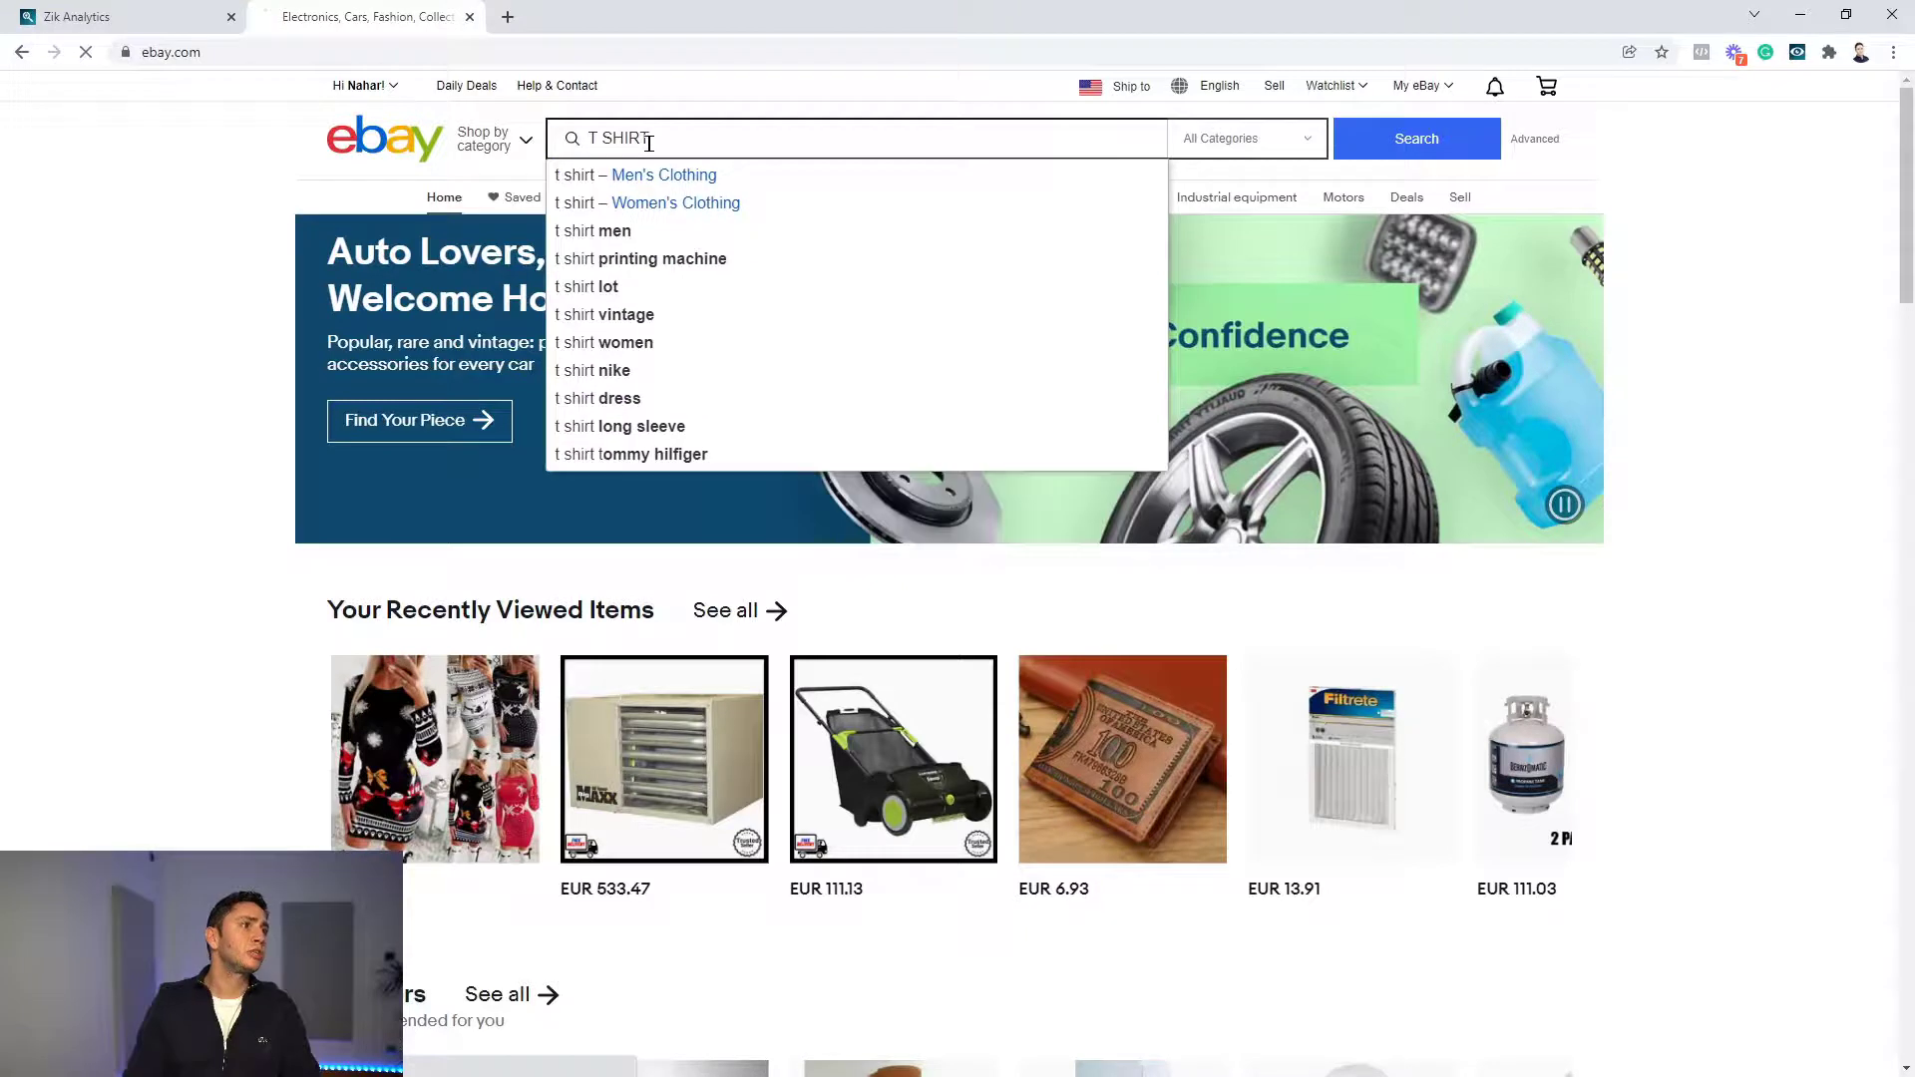
{"action": "key", "text": "Return"}
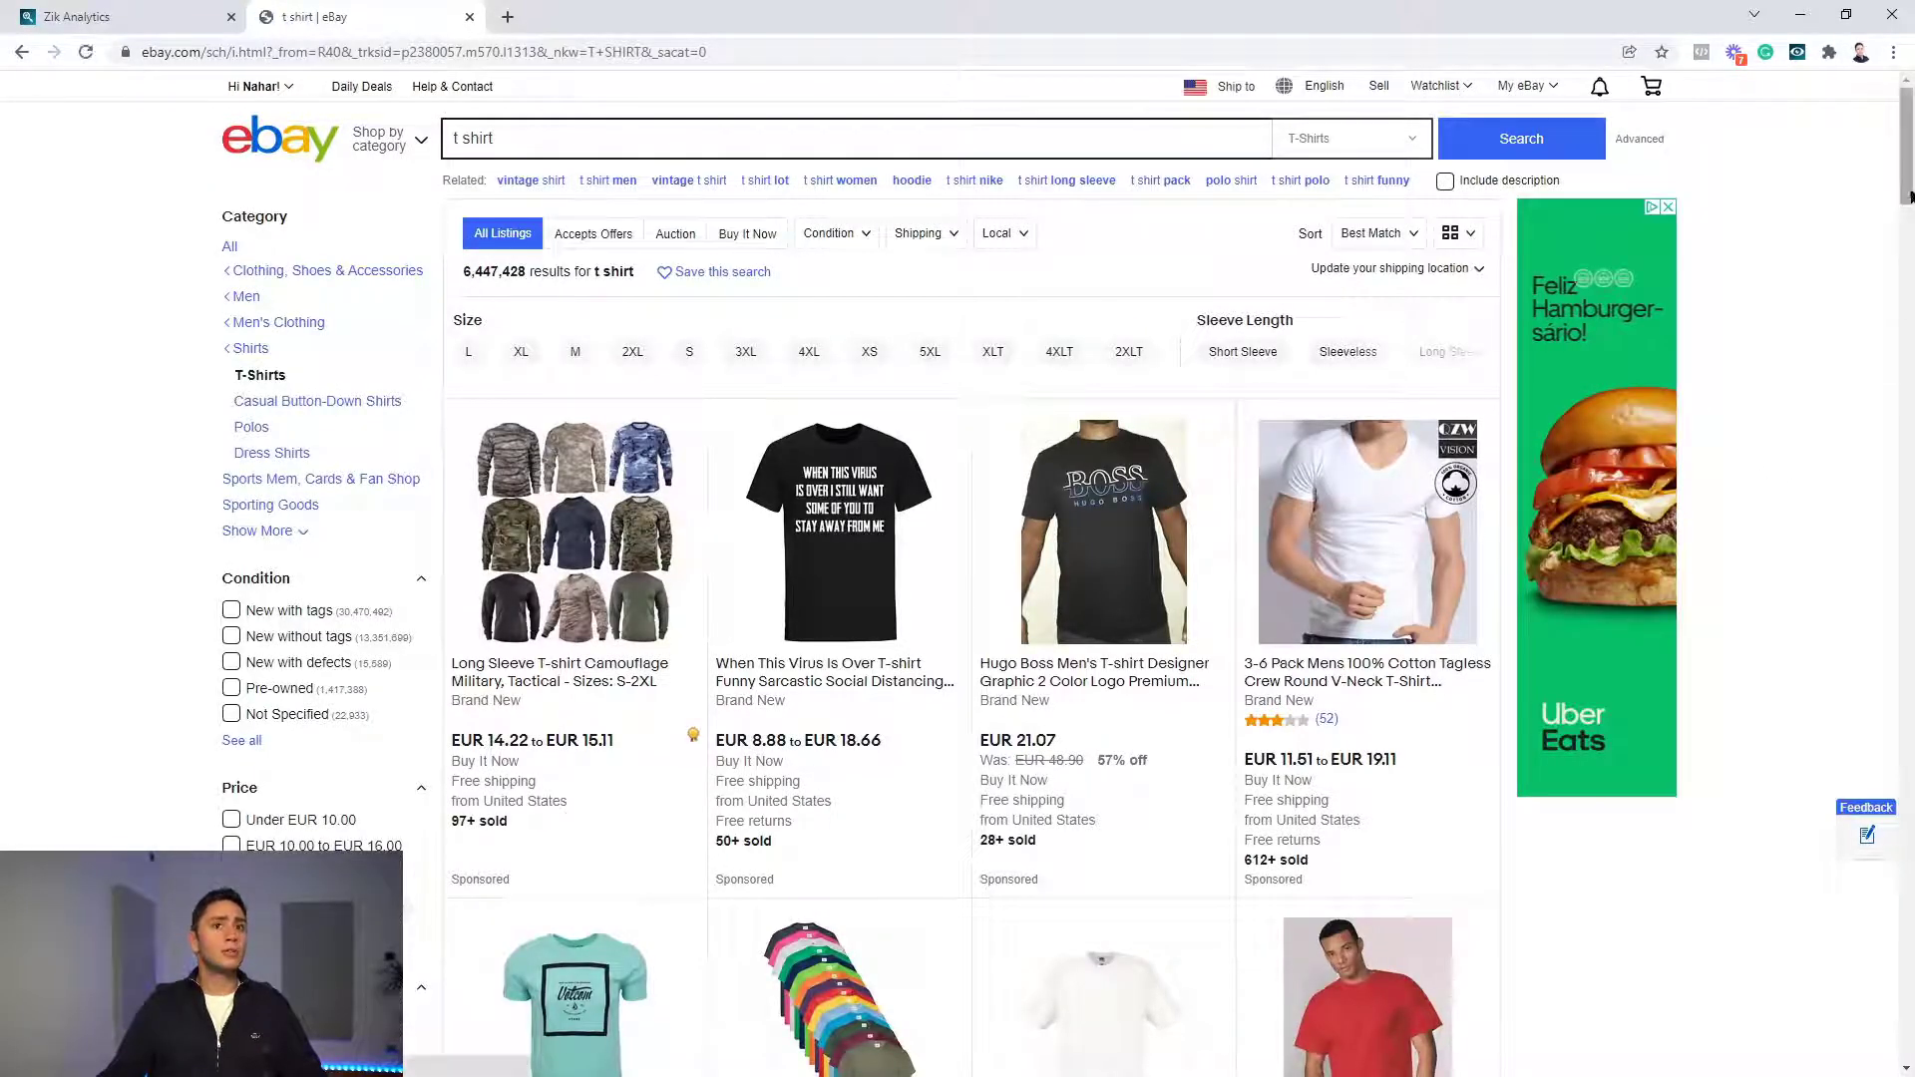
Step: Scroll through the t shirt results and check the items-per-page choices
{"action": "left_click_drag", "start_coordinate": [1907, 150], "coordinate": [1907, 978]}
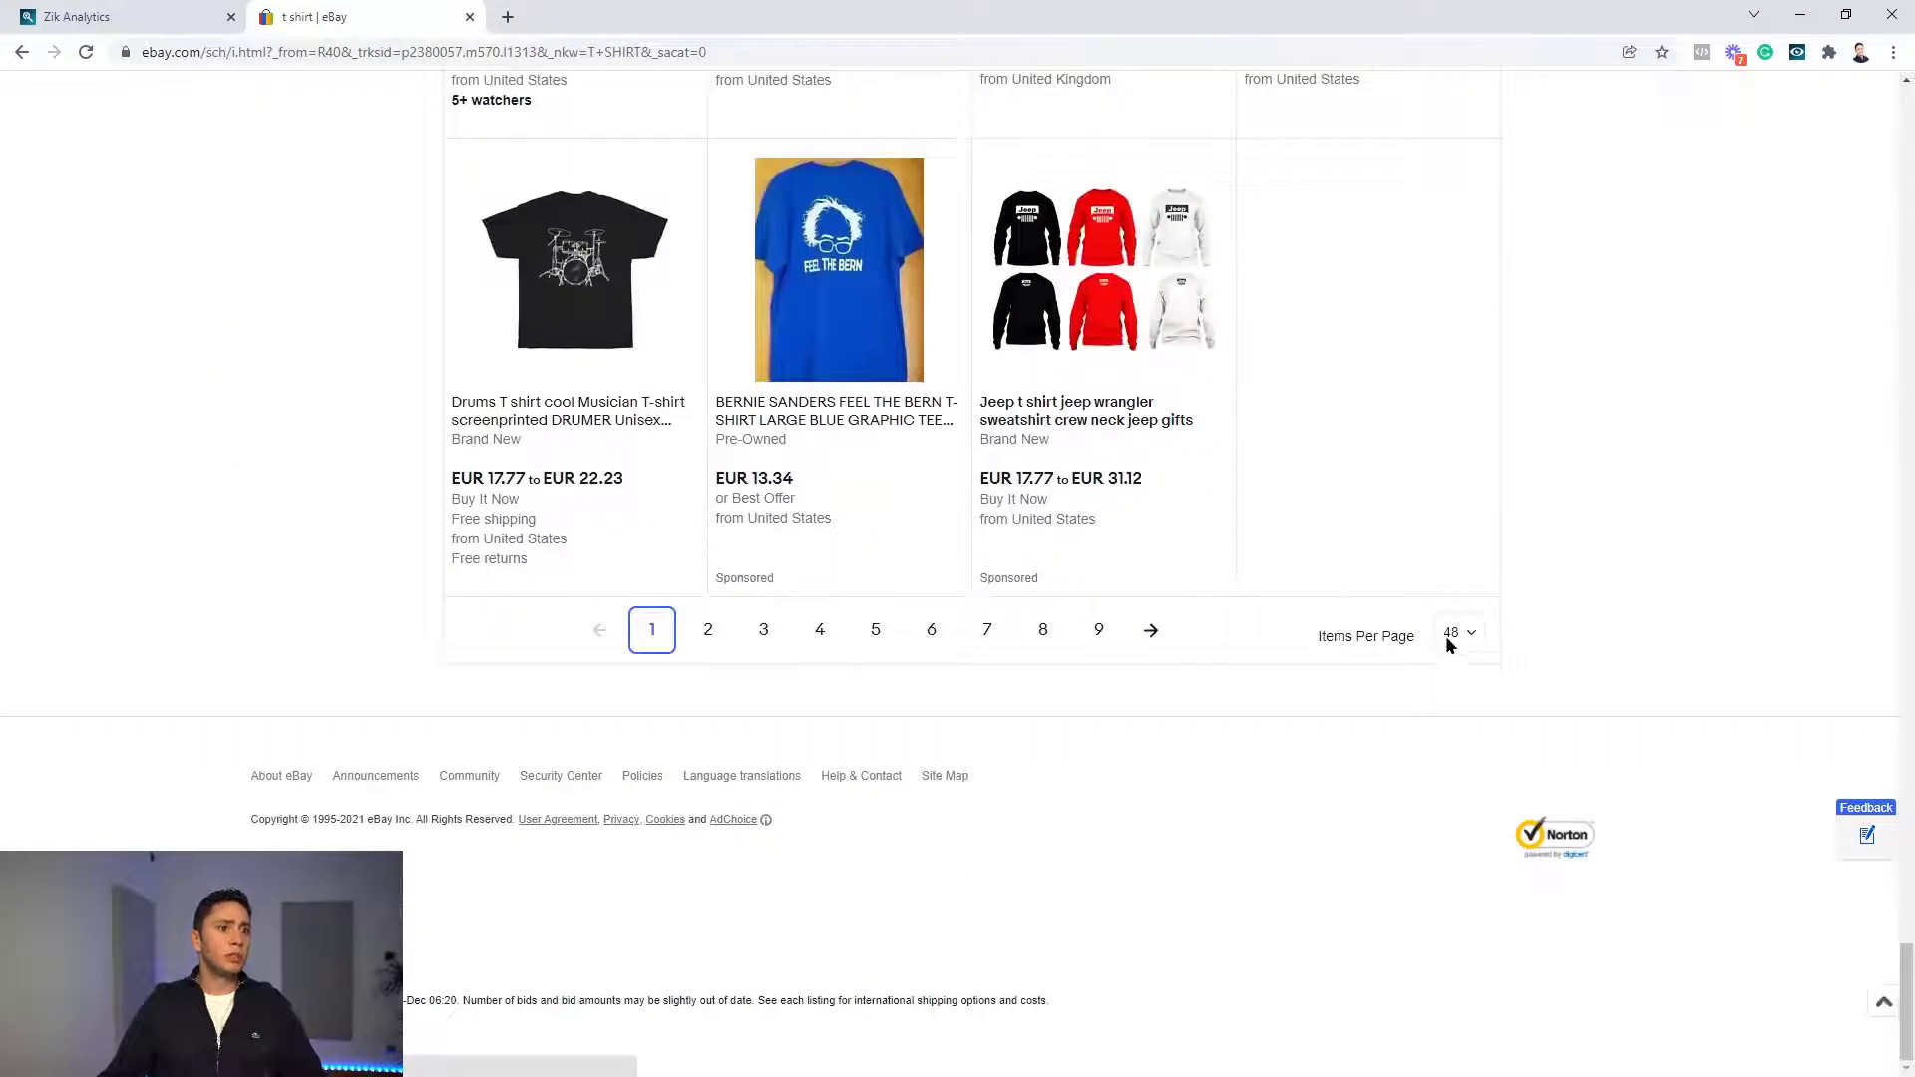
{"action": "left_click", "coordinate": [1452, 633]}
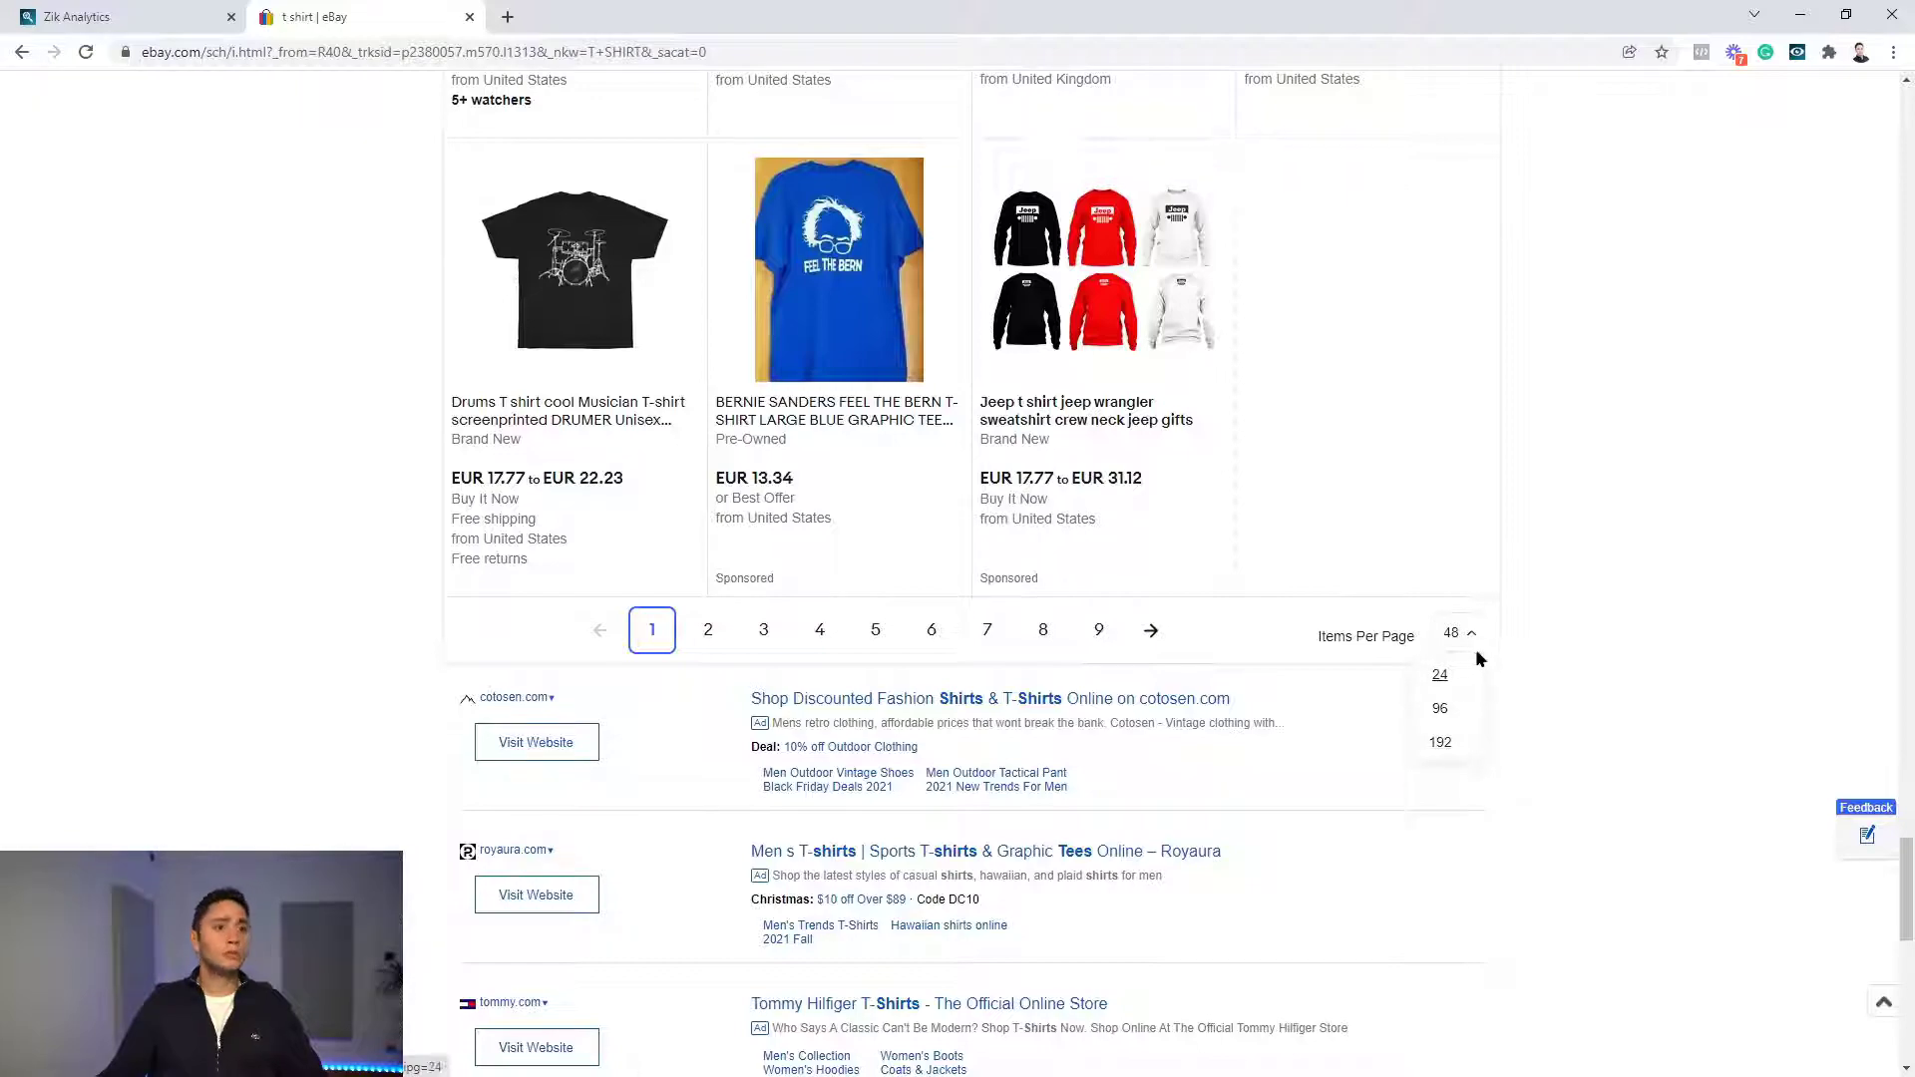
{"action": "left_click_drag", "start_coordinate": [1907, 855], "coordinate": [1911, 824]}
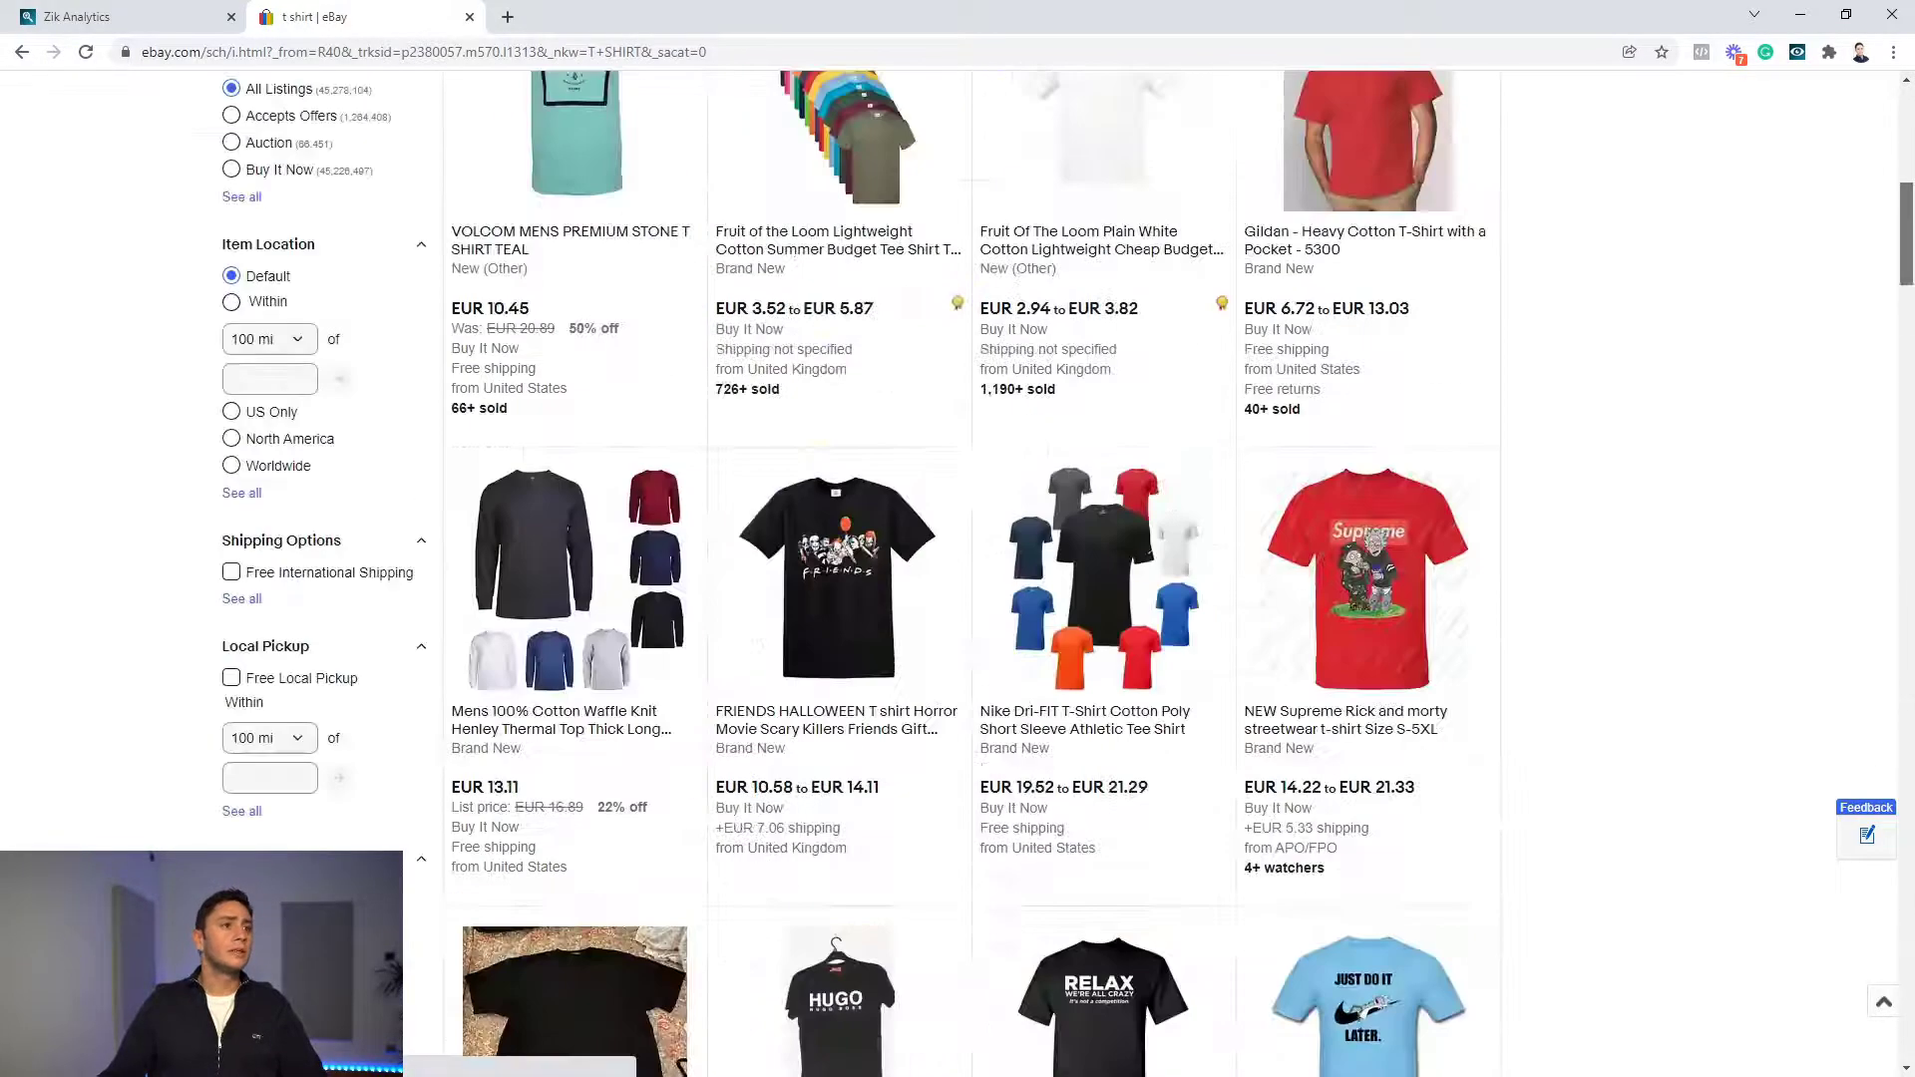
{"action": "scroll", "coordinate": [1881, 307], "scroll_direction": "down", "scroll_amount": 8}
{"action": "scroll", "coordinate": [1881, 308], "scroll_direction": "up", "scroll_amount": 17}
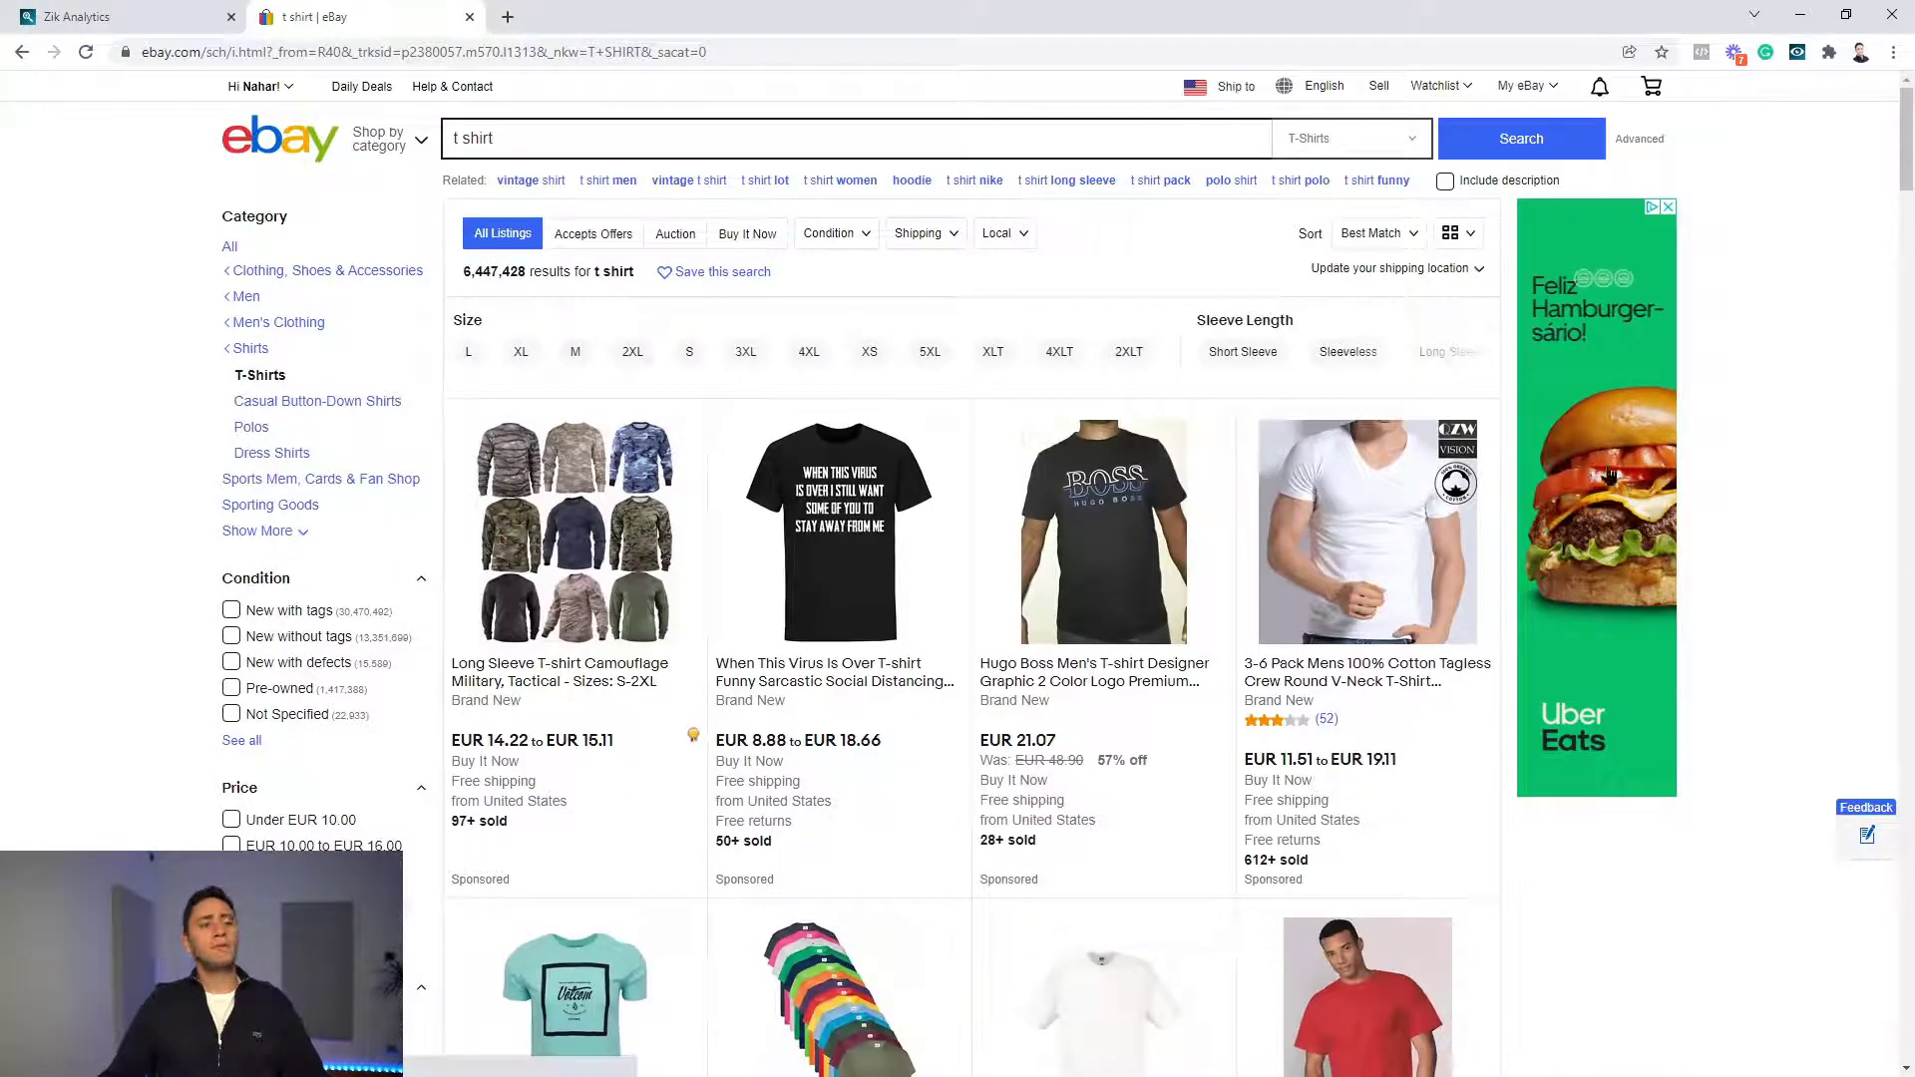
Step: In Zik Analytics, highlight the $305,004 sale earnings and 91% successful listings, then scroll to the product table
{"action": "left_click", "coordinate": [240, 10]}
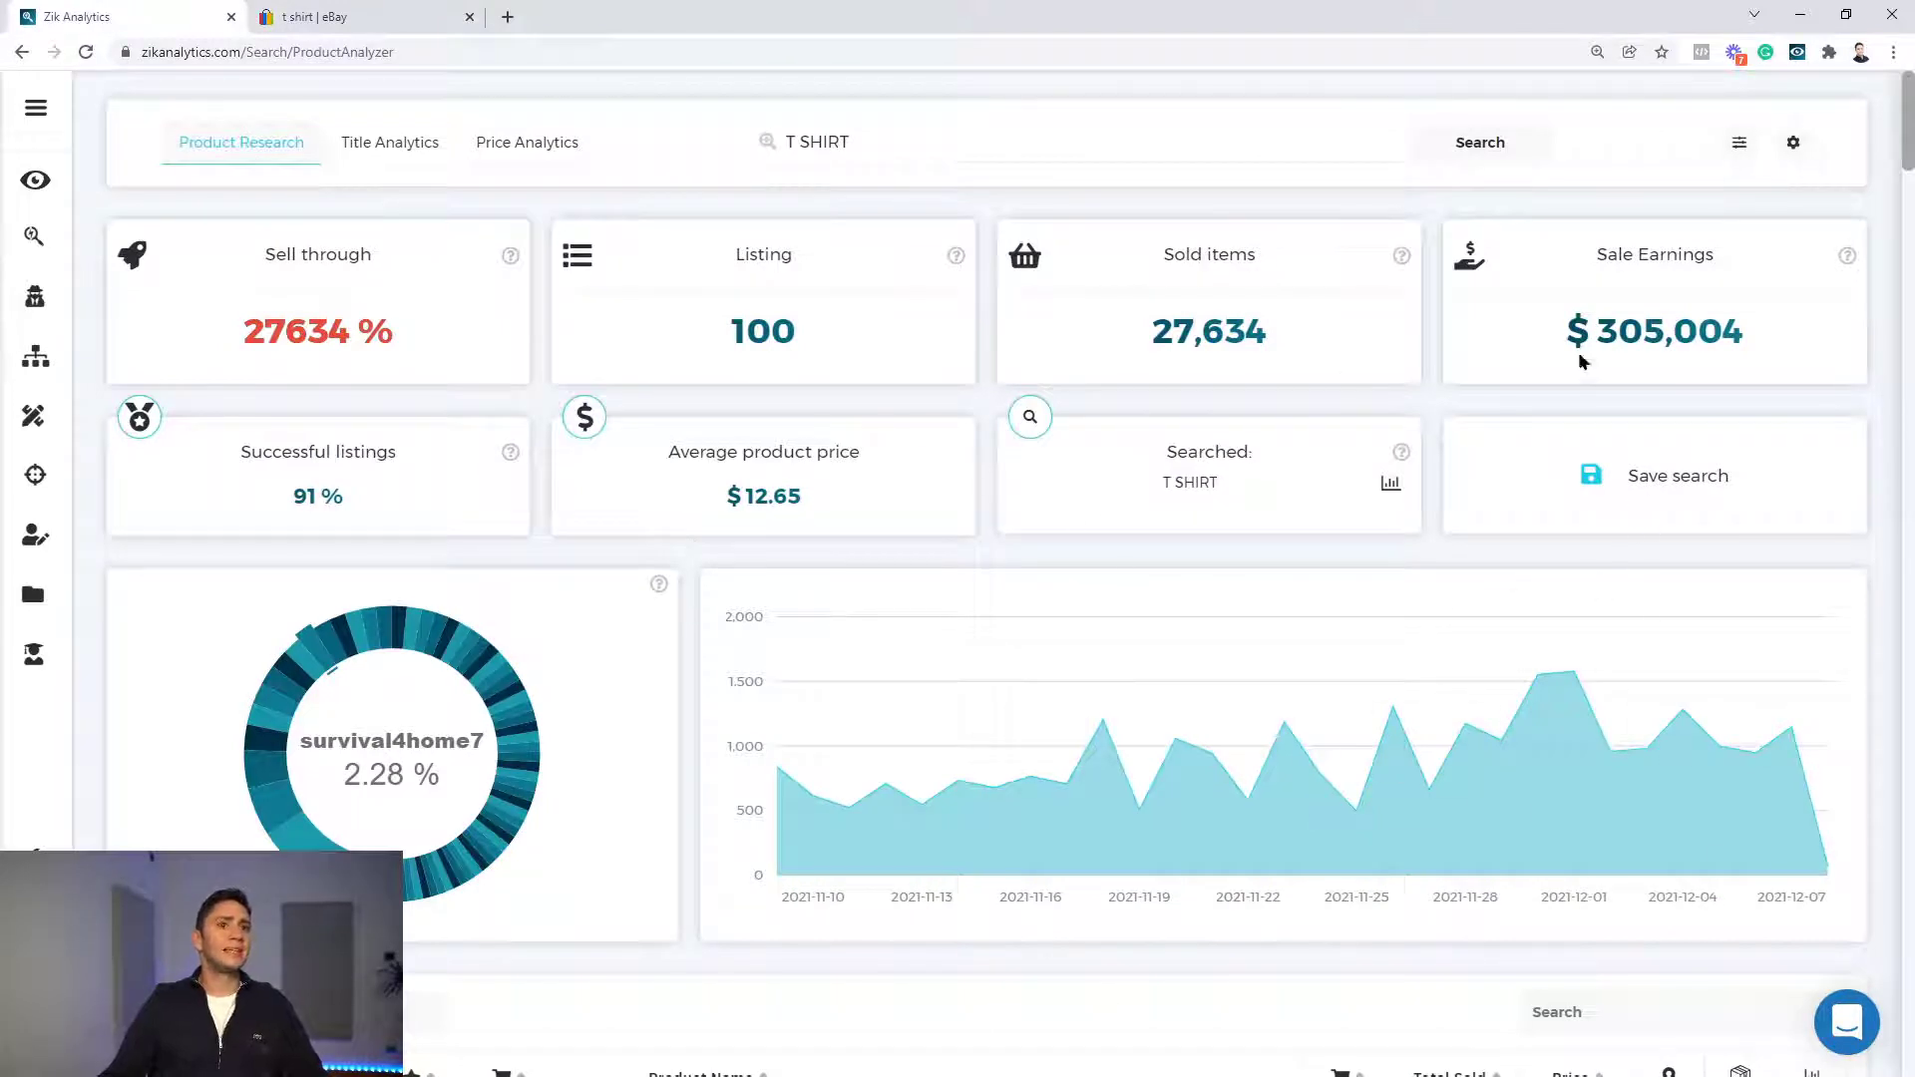
{"action": "left_click_drag", "start_coordinate": [1575, 338], "coordinate": [1756, 361]}
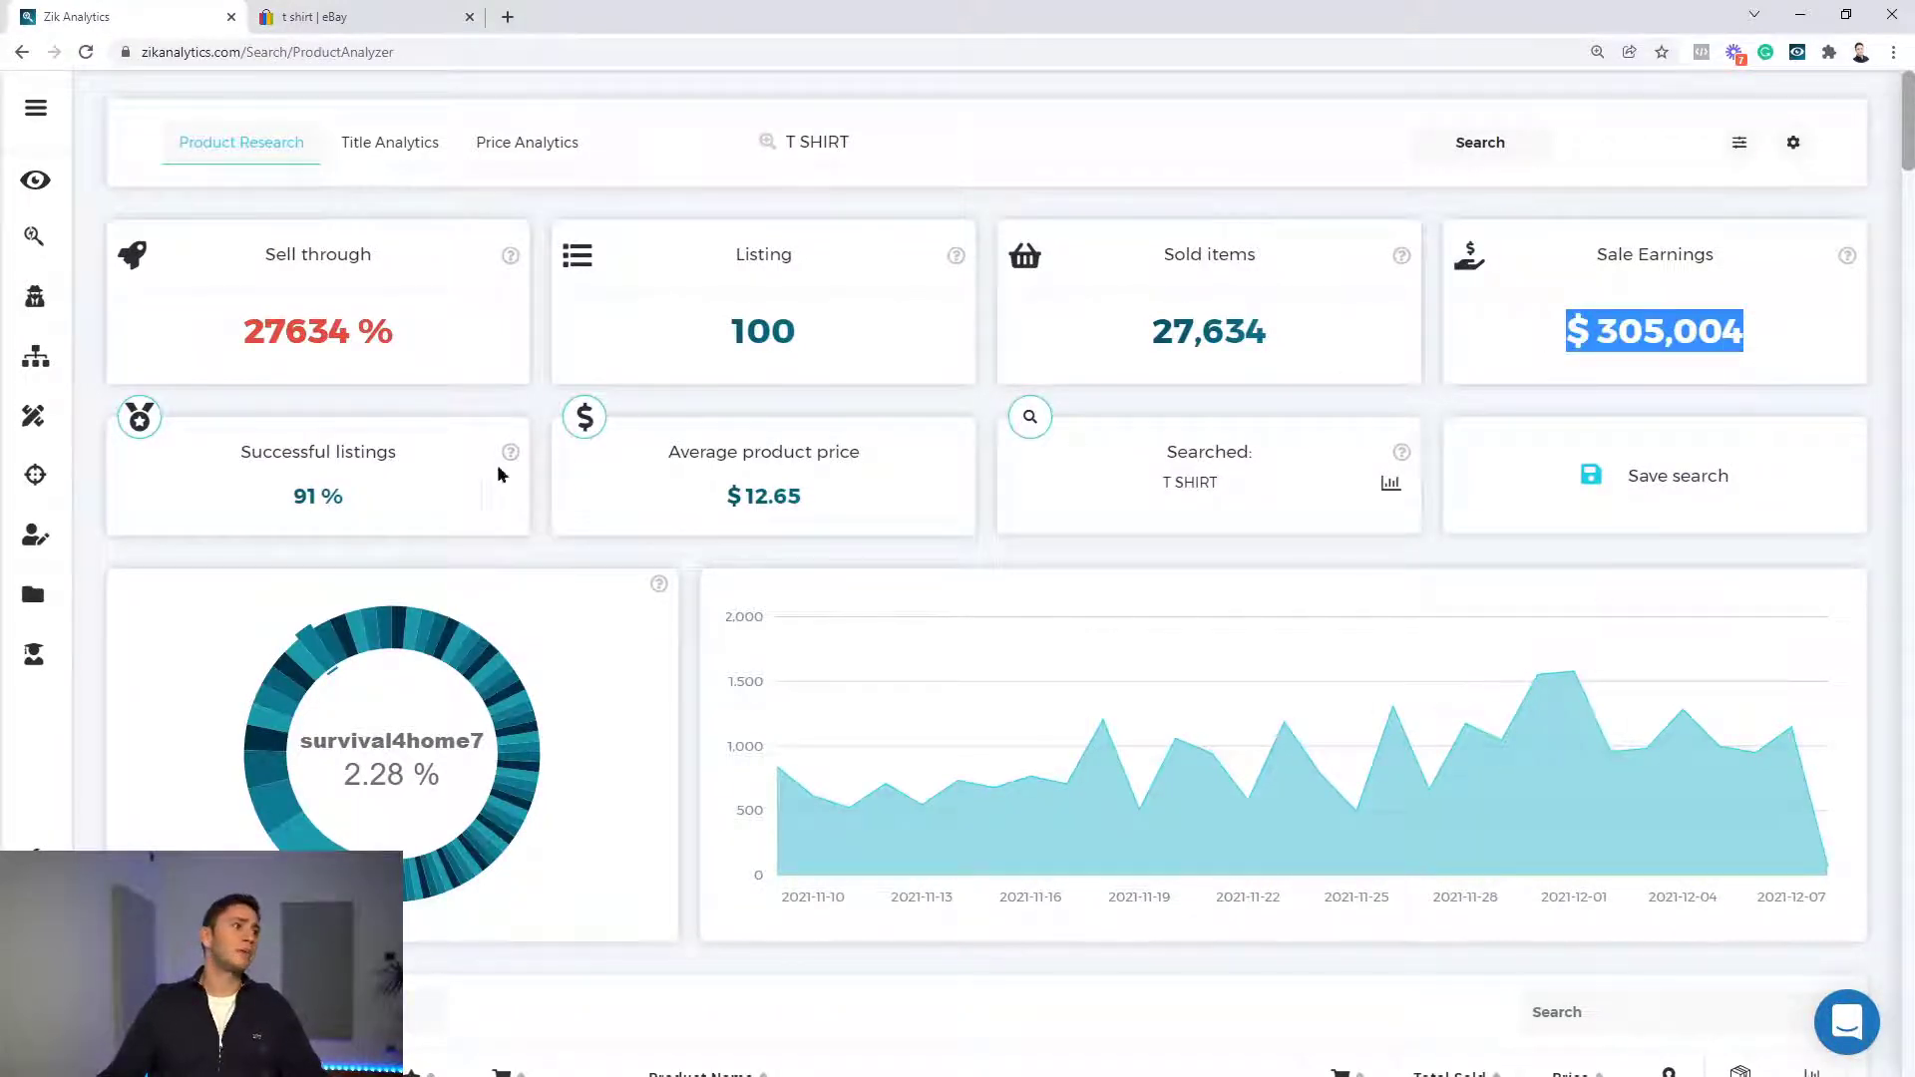
{"action": "left_click_drag", "start_coordinate": [225, 488], "coordinate": [370, 507]}
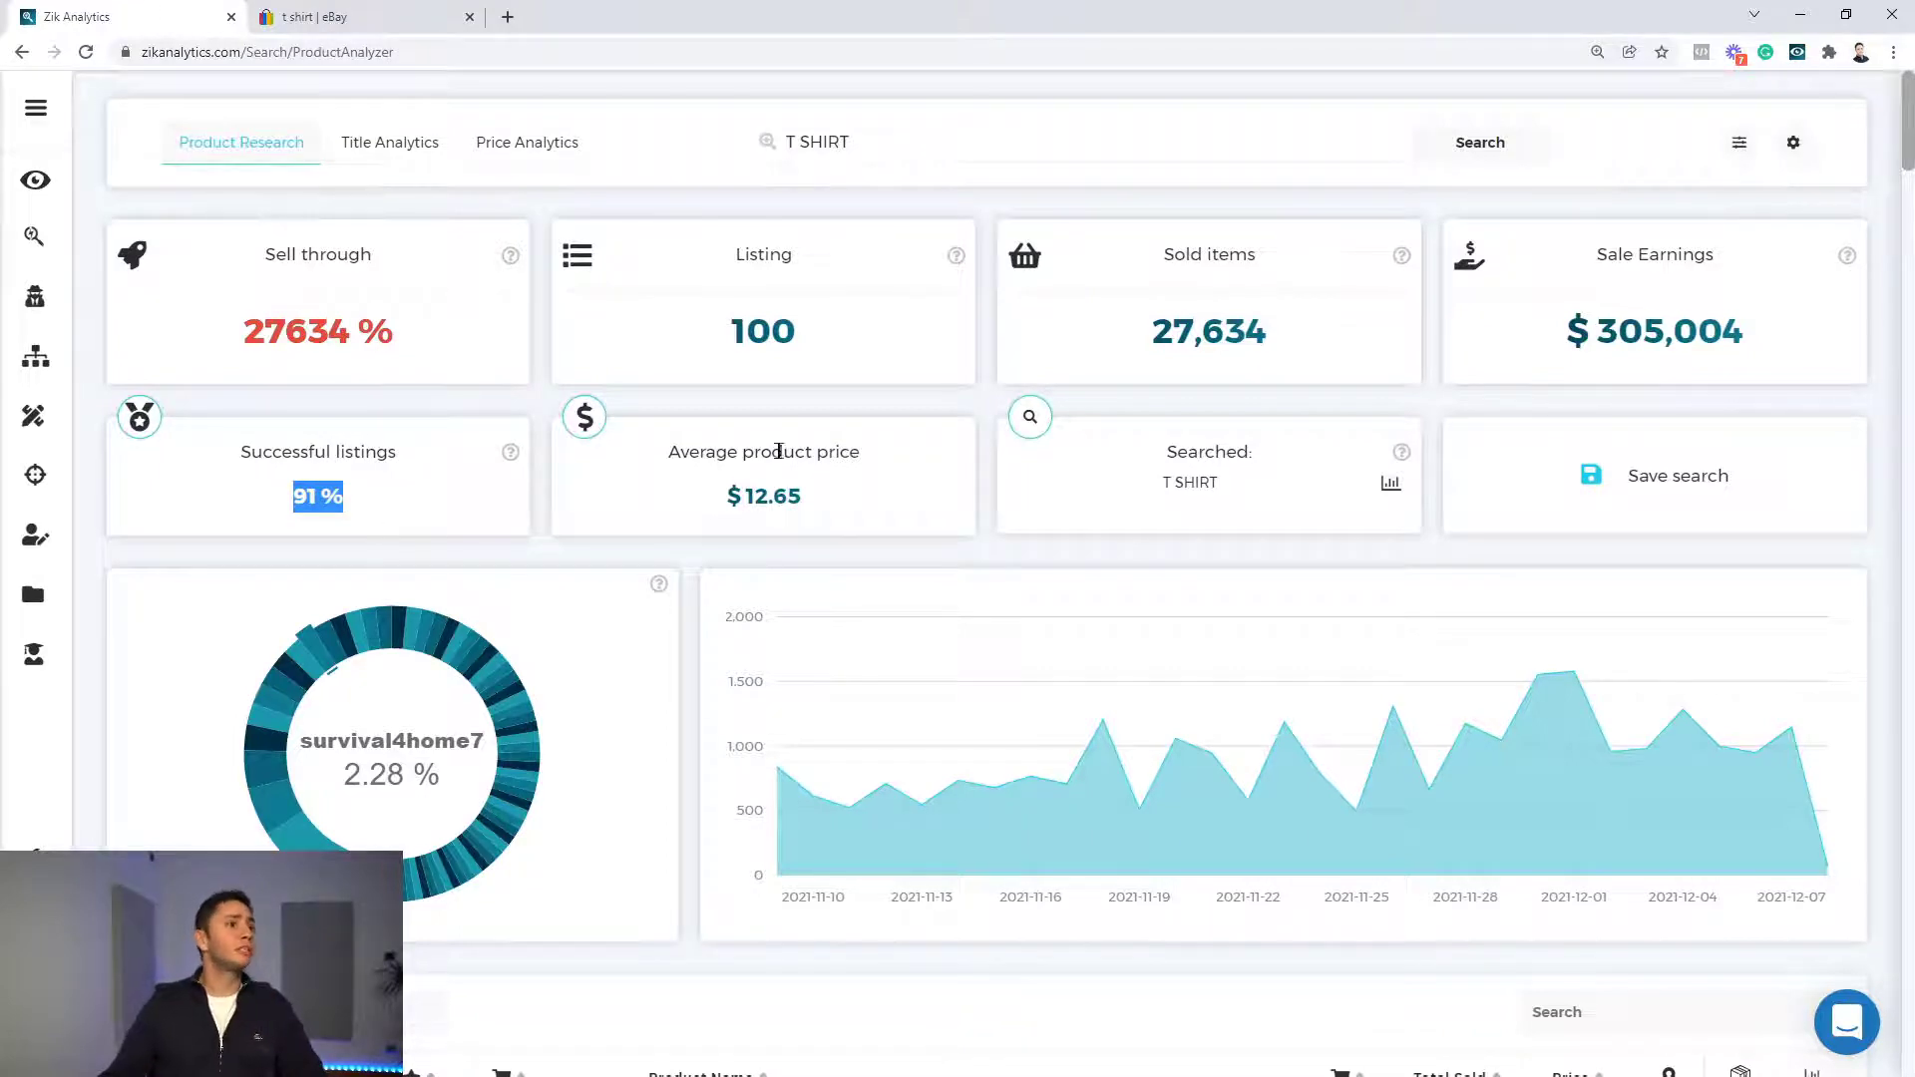
{"action": "scroll", "coordinate": [798, 409], "scroll_direction": "down", "scroll_amount": 7}
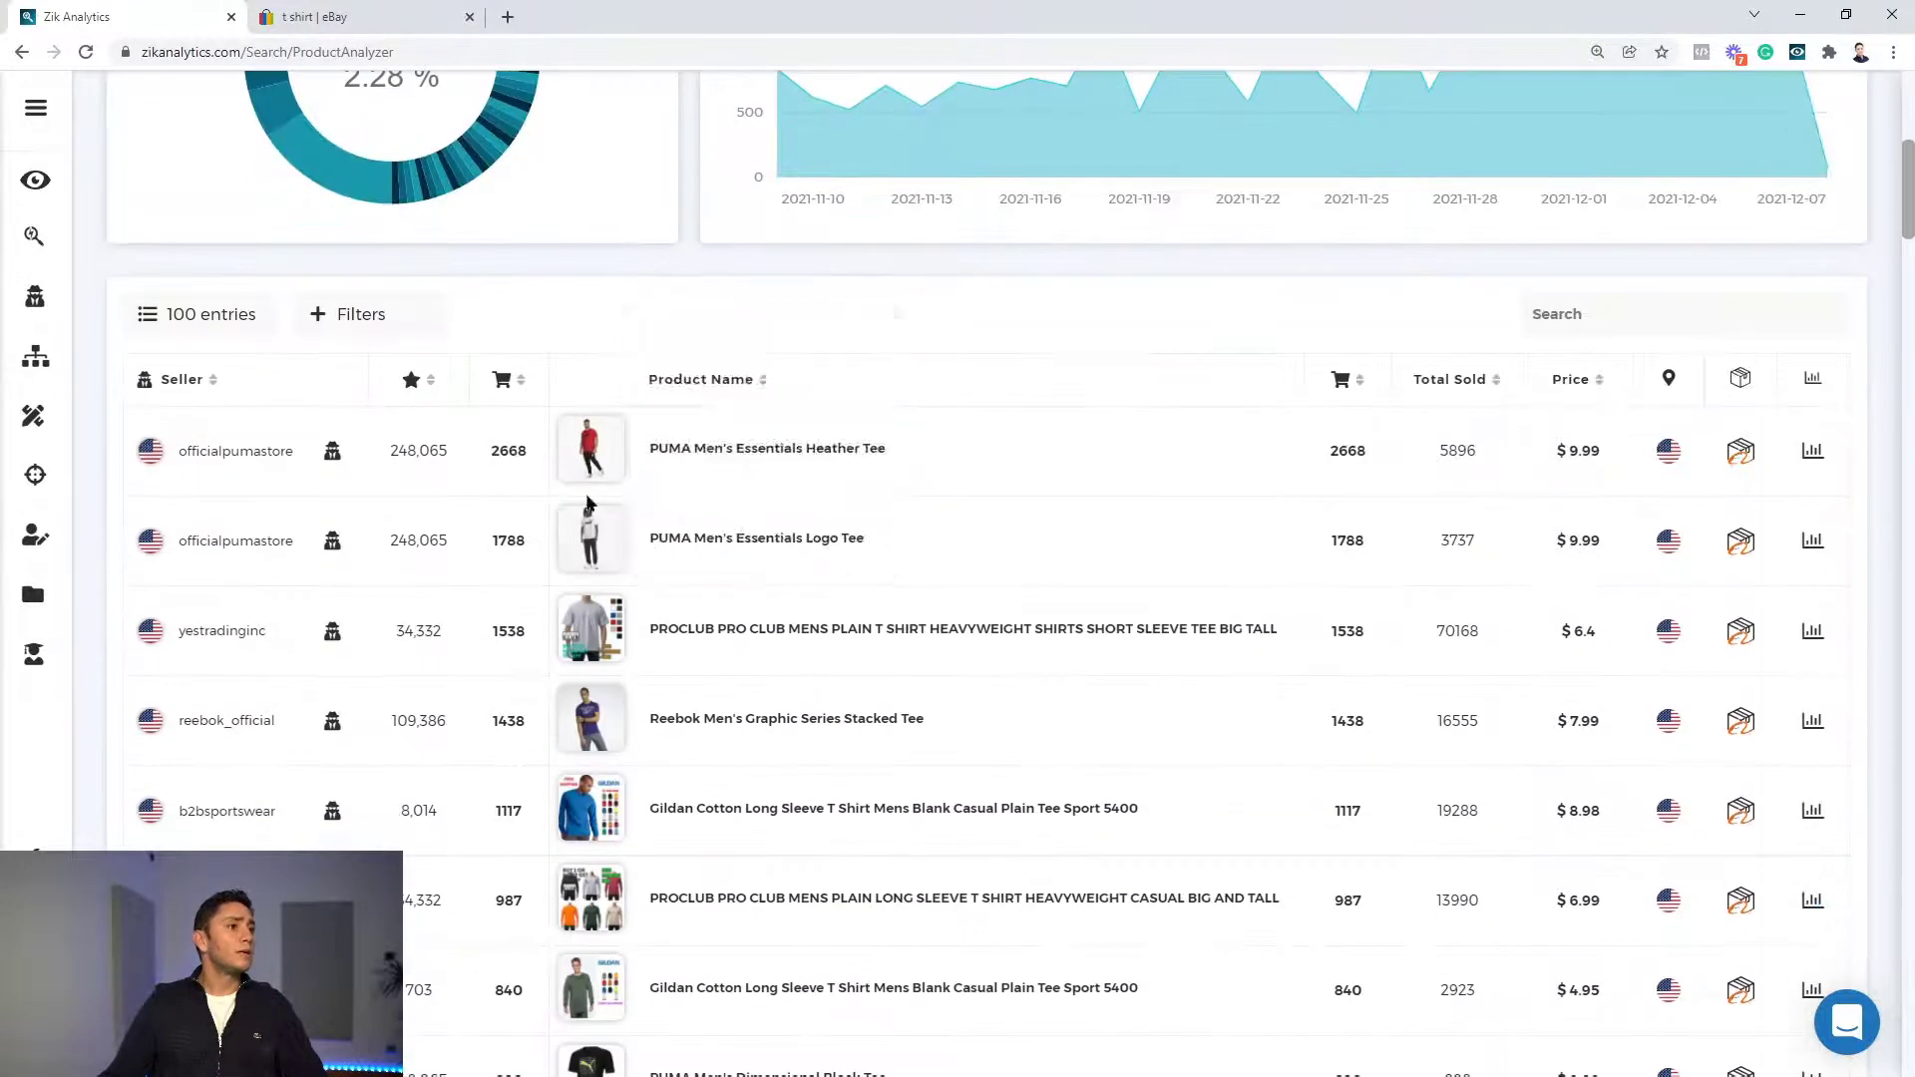
Step: Open the camouflage long-sleeve T-shirt listing, review its purchase history, then return to the t shirt results
{"action": "mouse_move", "coordinate": [577, 633]}
{"action": "left_click", "coordinate": [329, 17]}
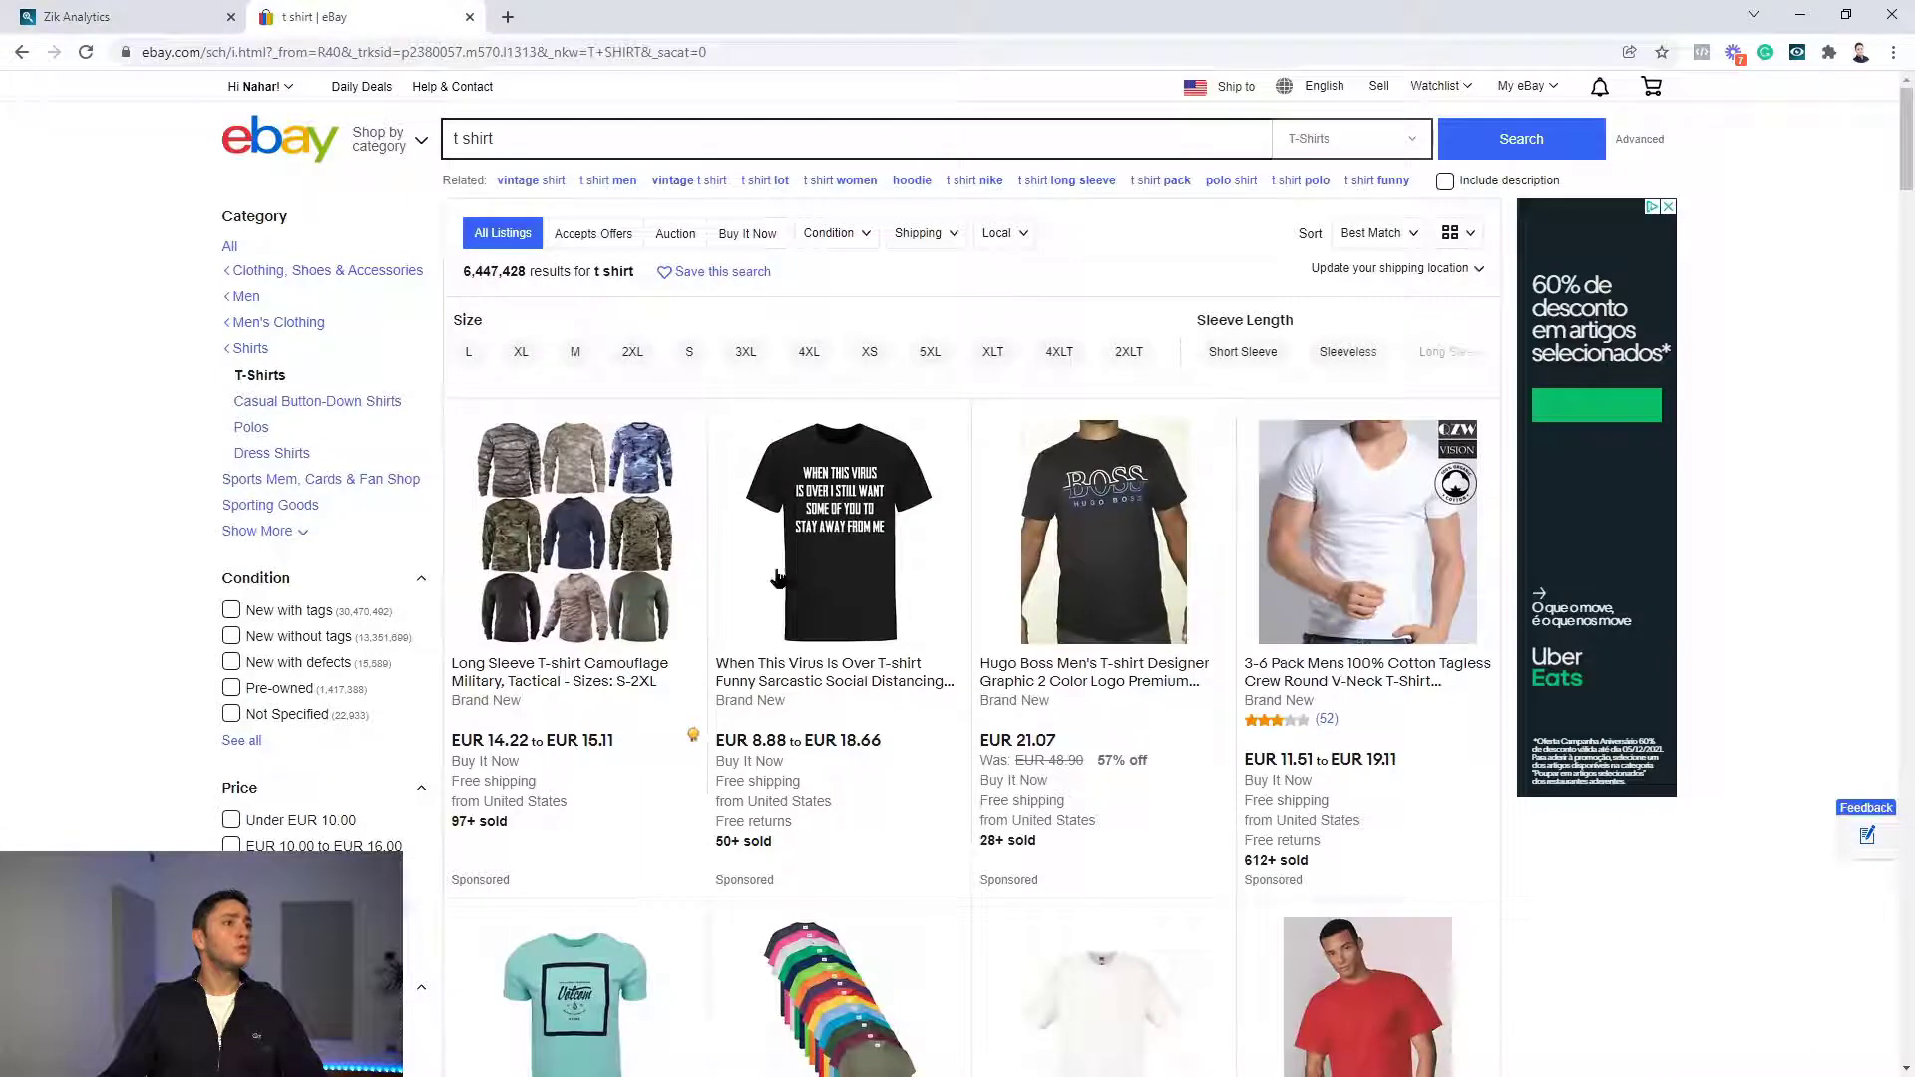
{"action": "left_click", "coordinate": [605, 562]}
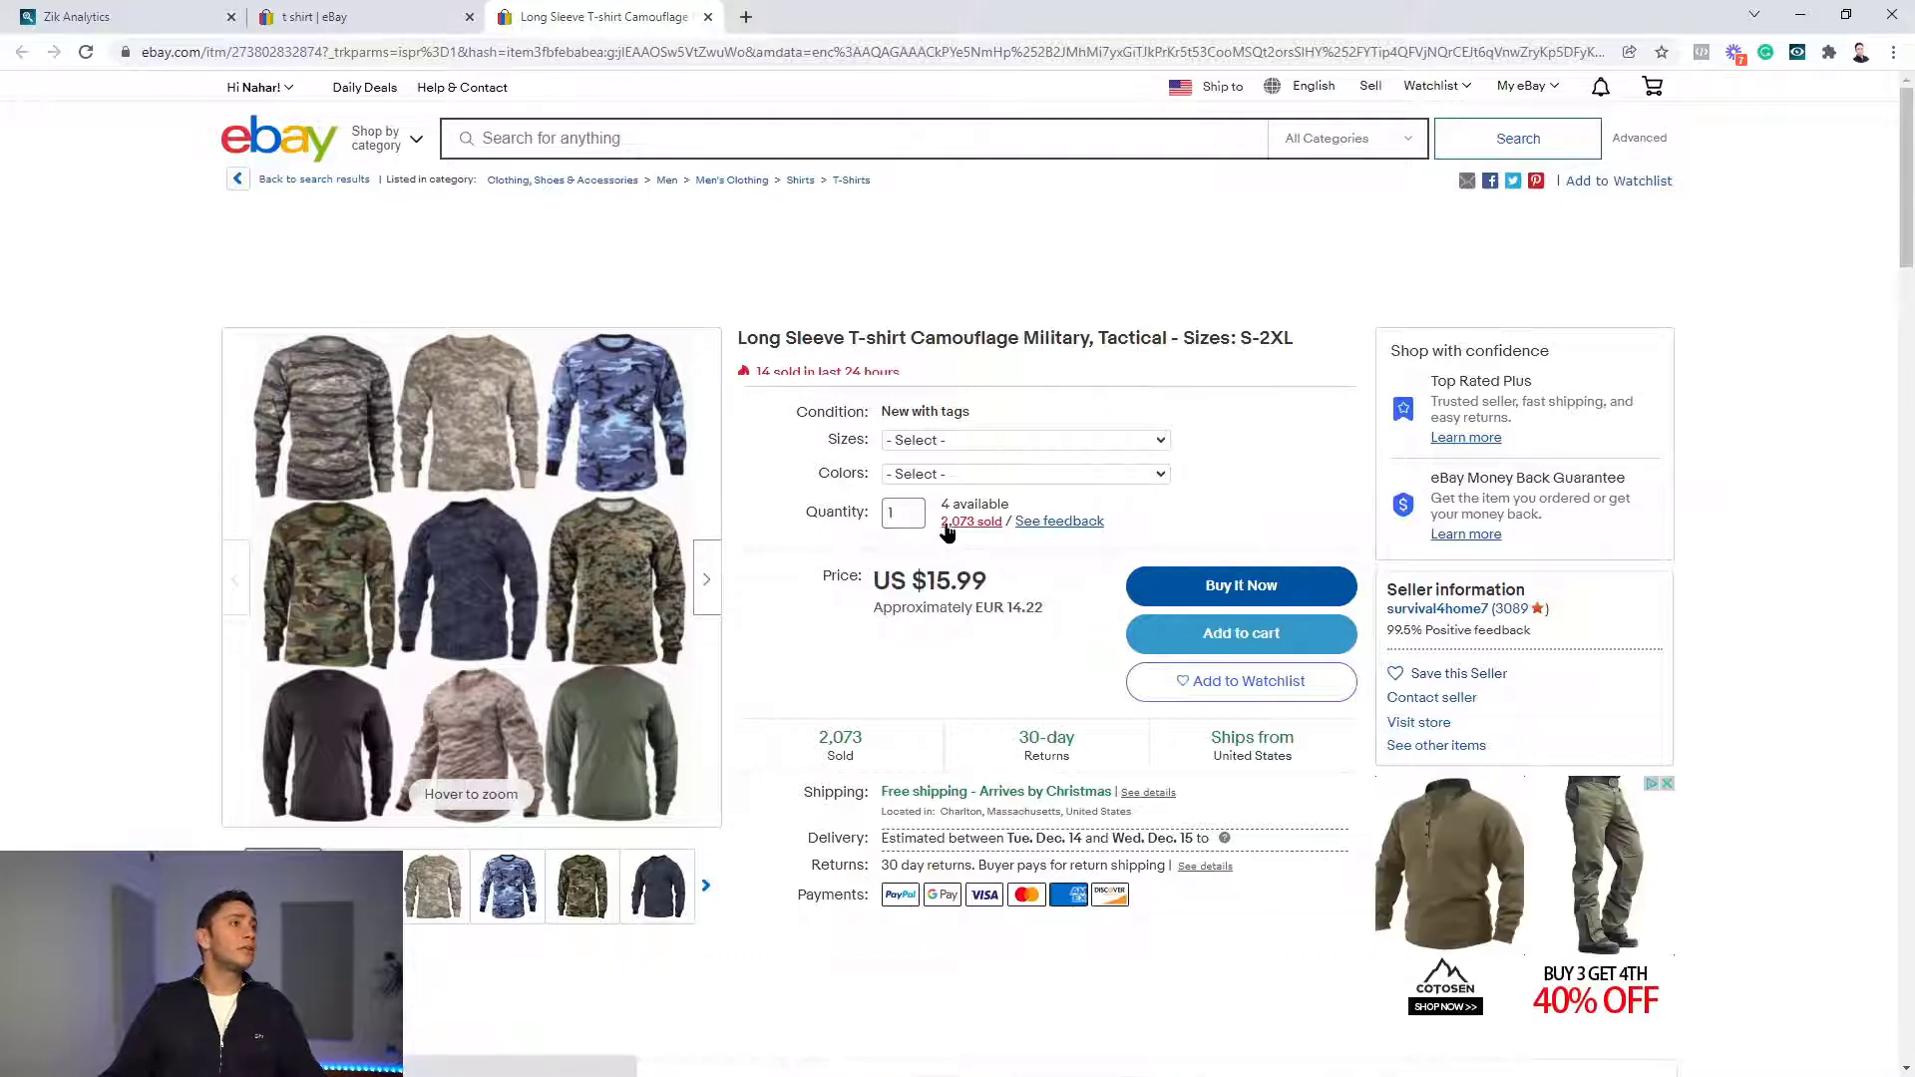
{"action": "left_click", "coordinate": [956, 522]}
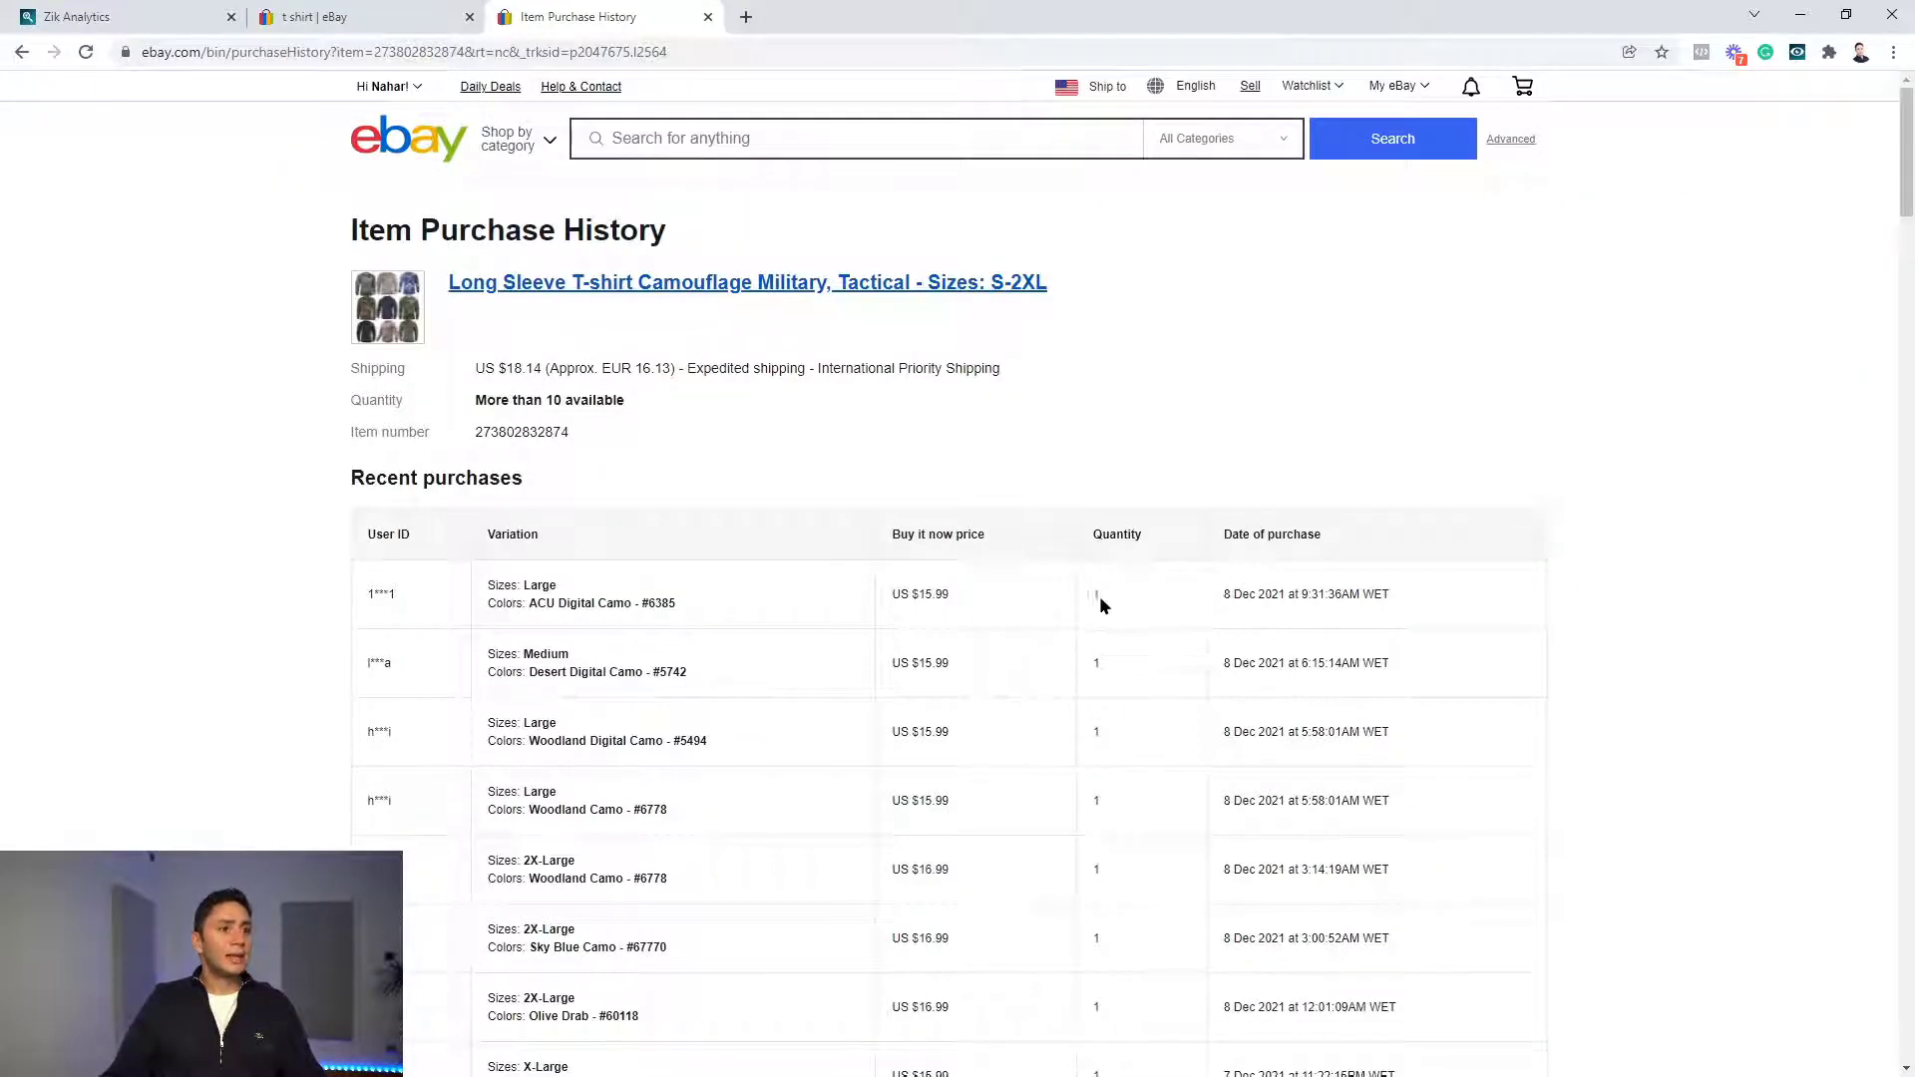
{"action": "scroll", "coordinate": [1107, 758], "scroll_direction": "down", "scroll_amount": 1}
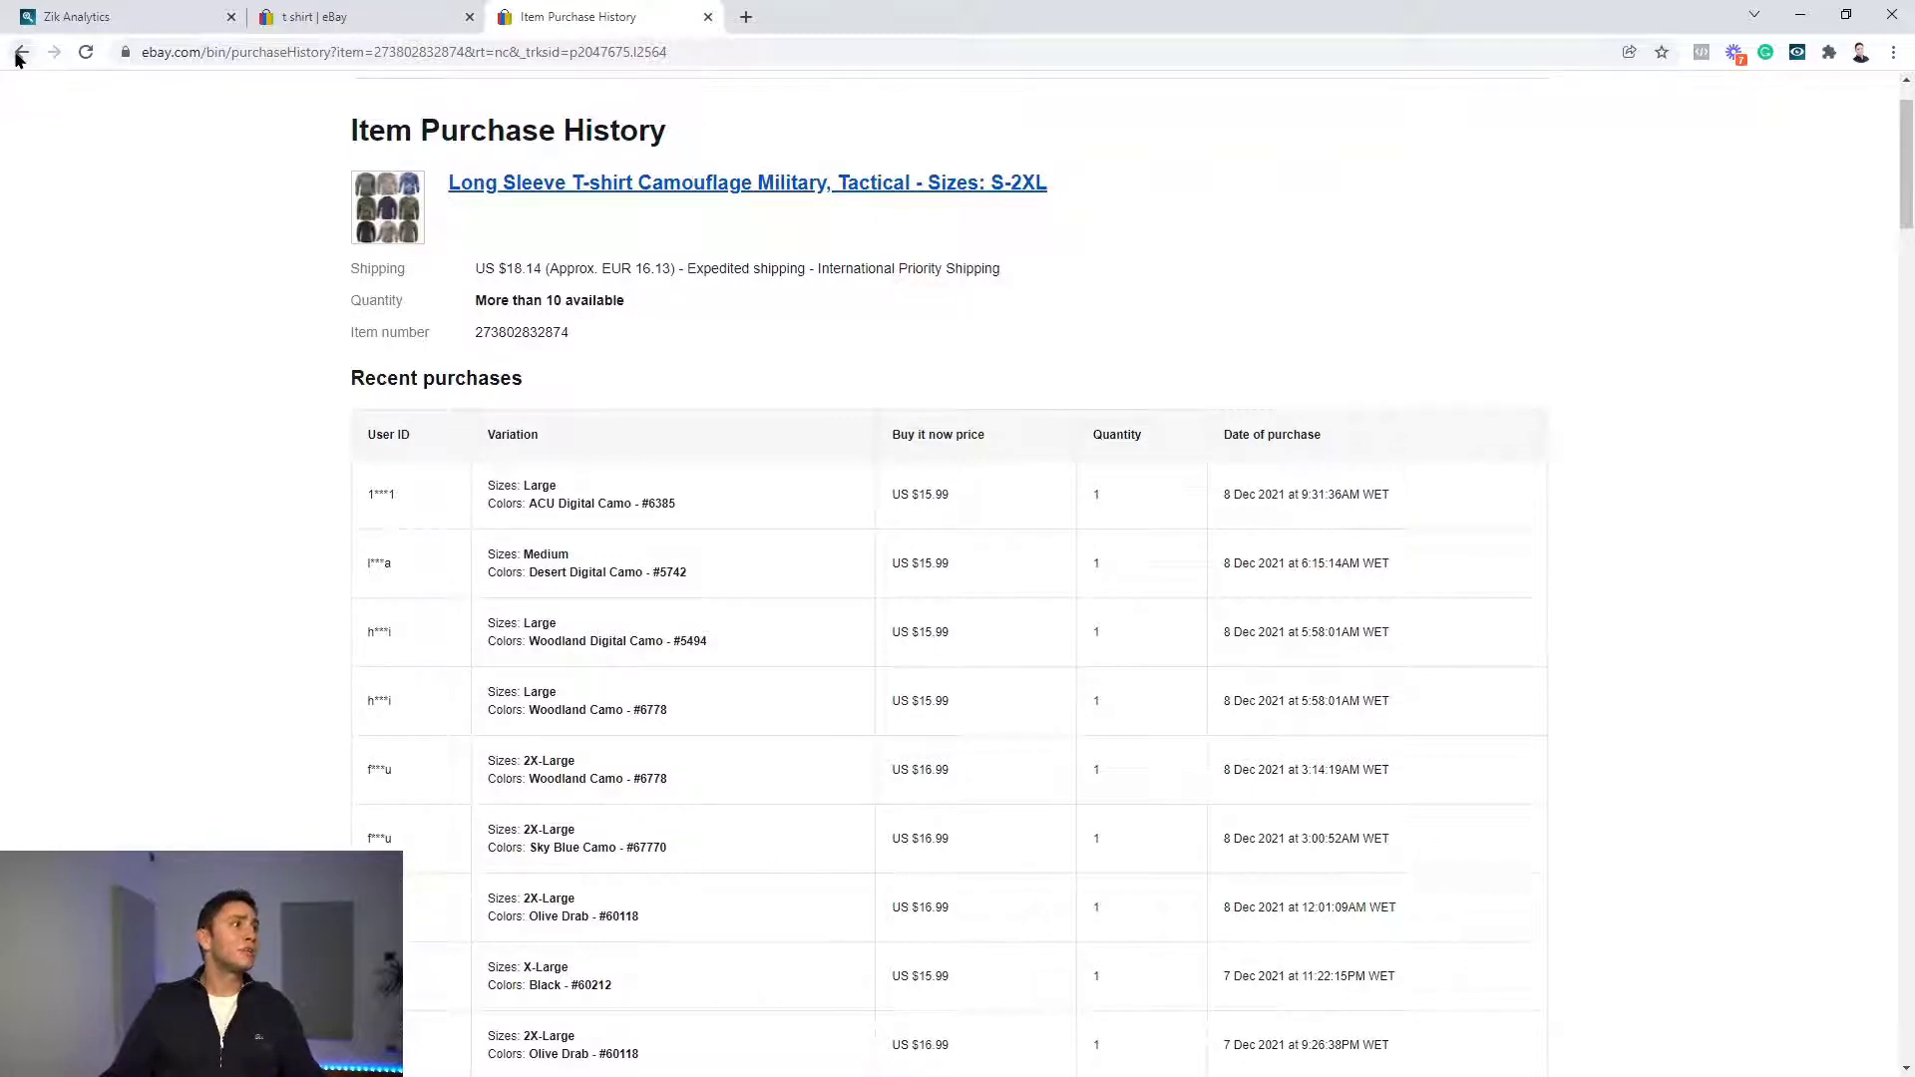
{"action": "left_click", "coordinate": [20, 52]}
{"action": "left_click", "coordinate": [329, 17]}
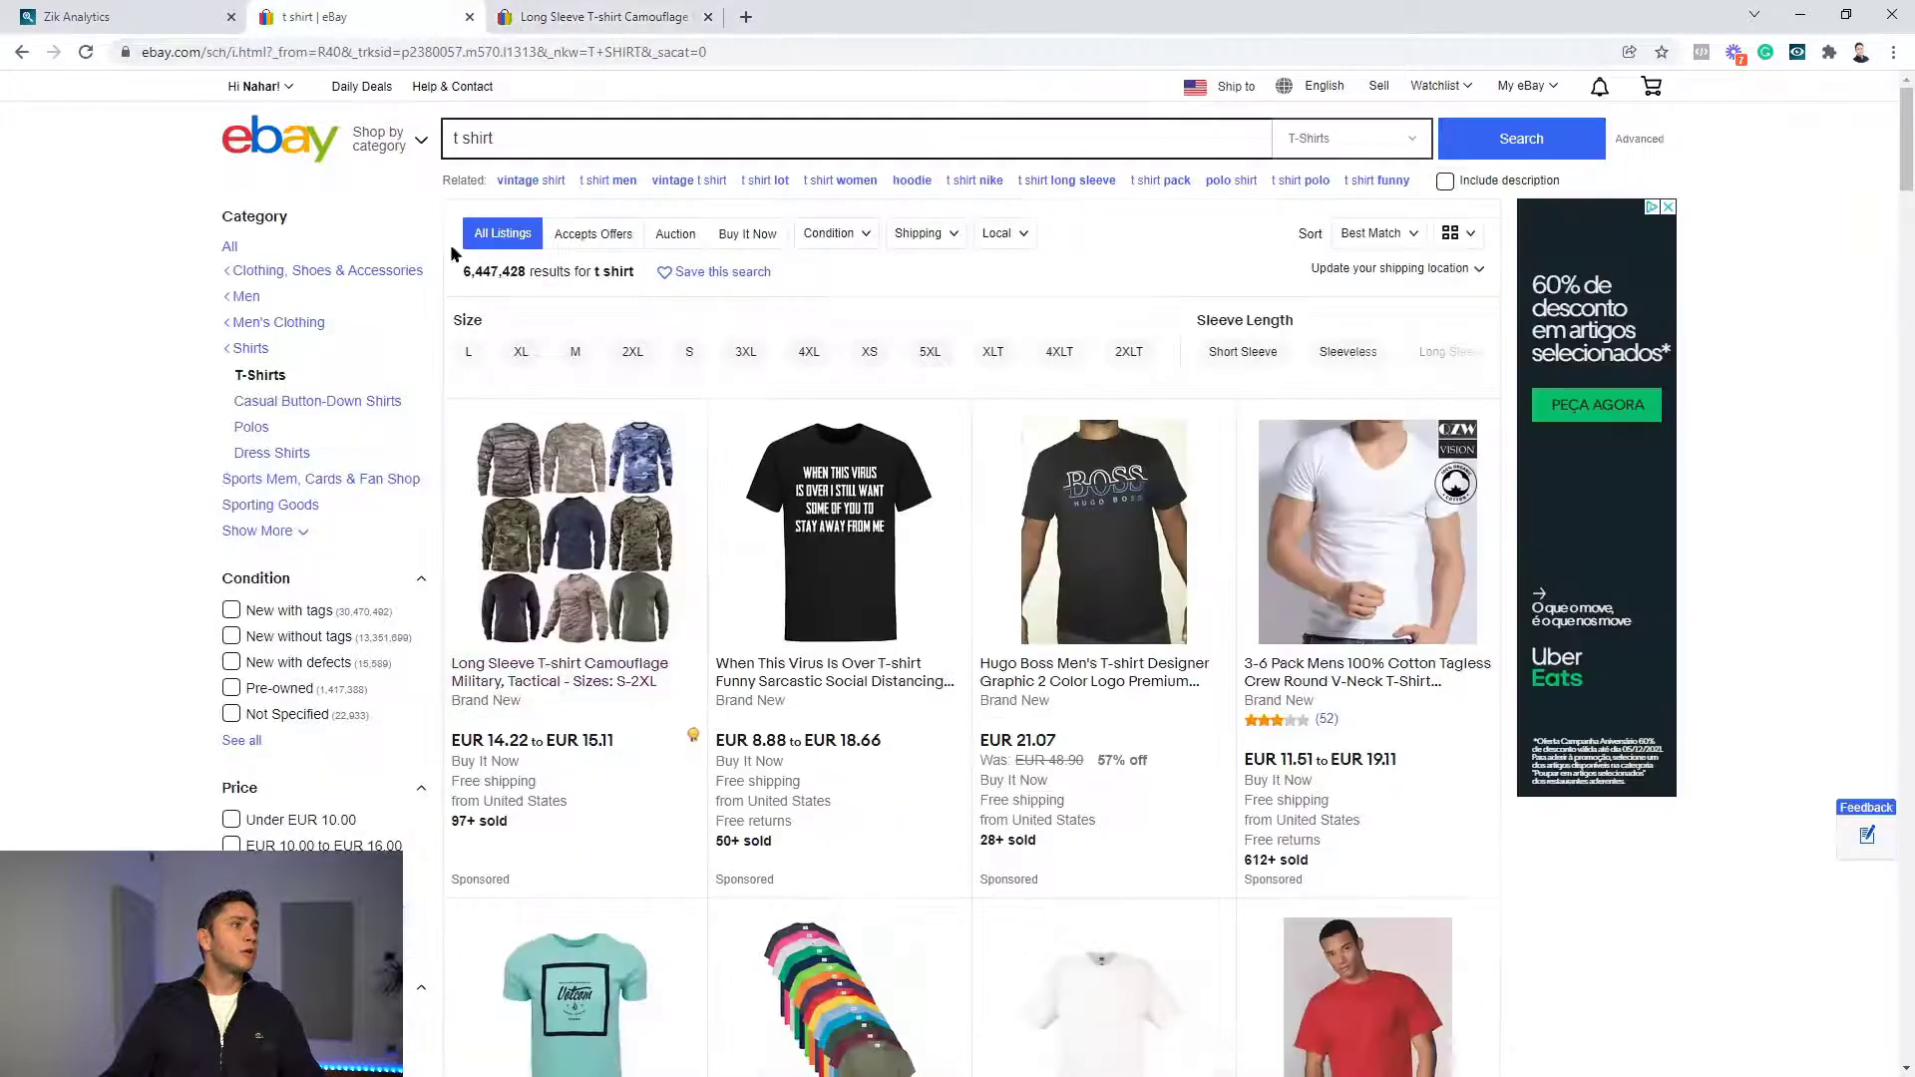
{"action": "scroll", "coordinate": [863, 331], "scroll_direction": "down", "scroll_amount": 5}
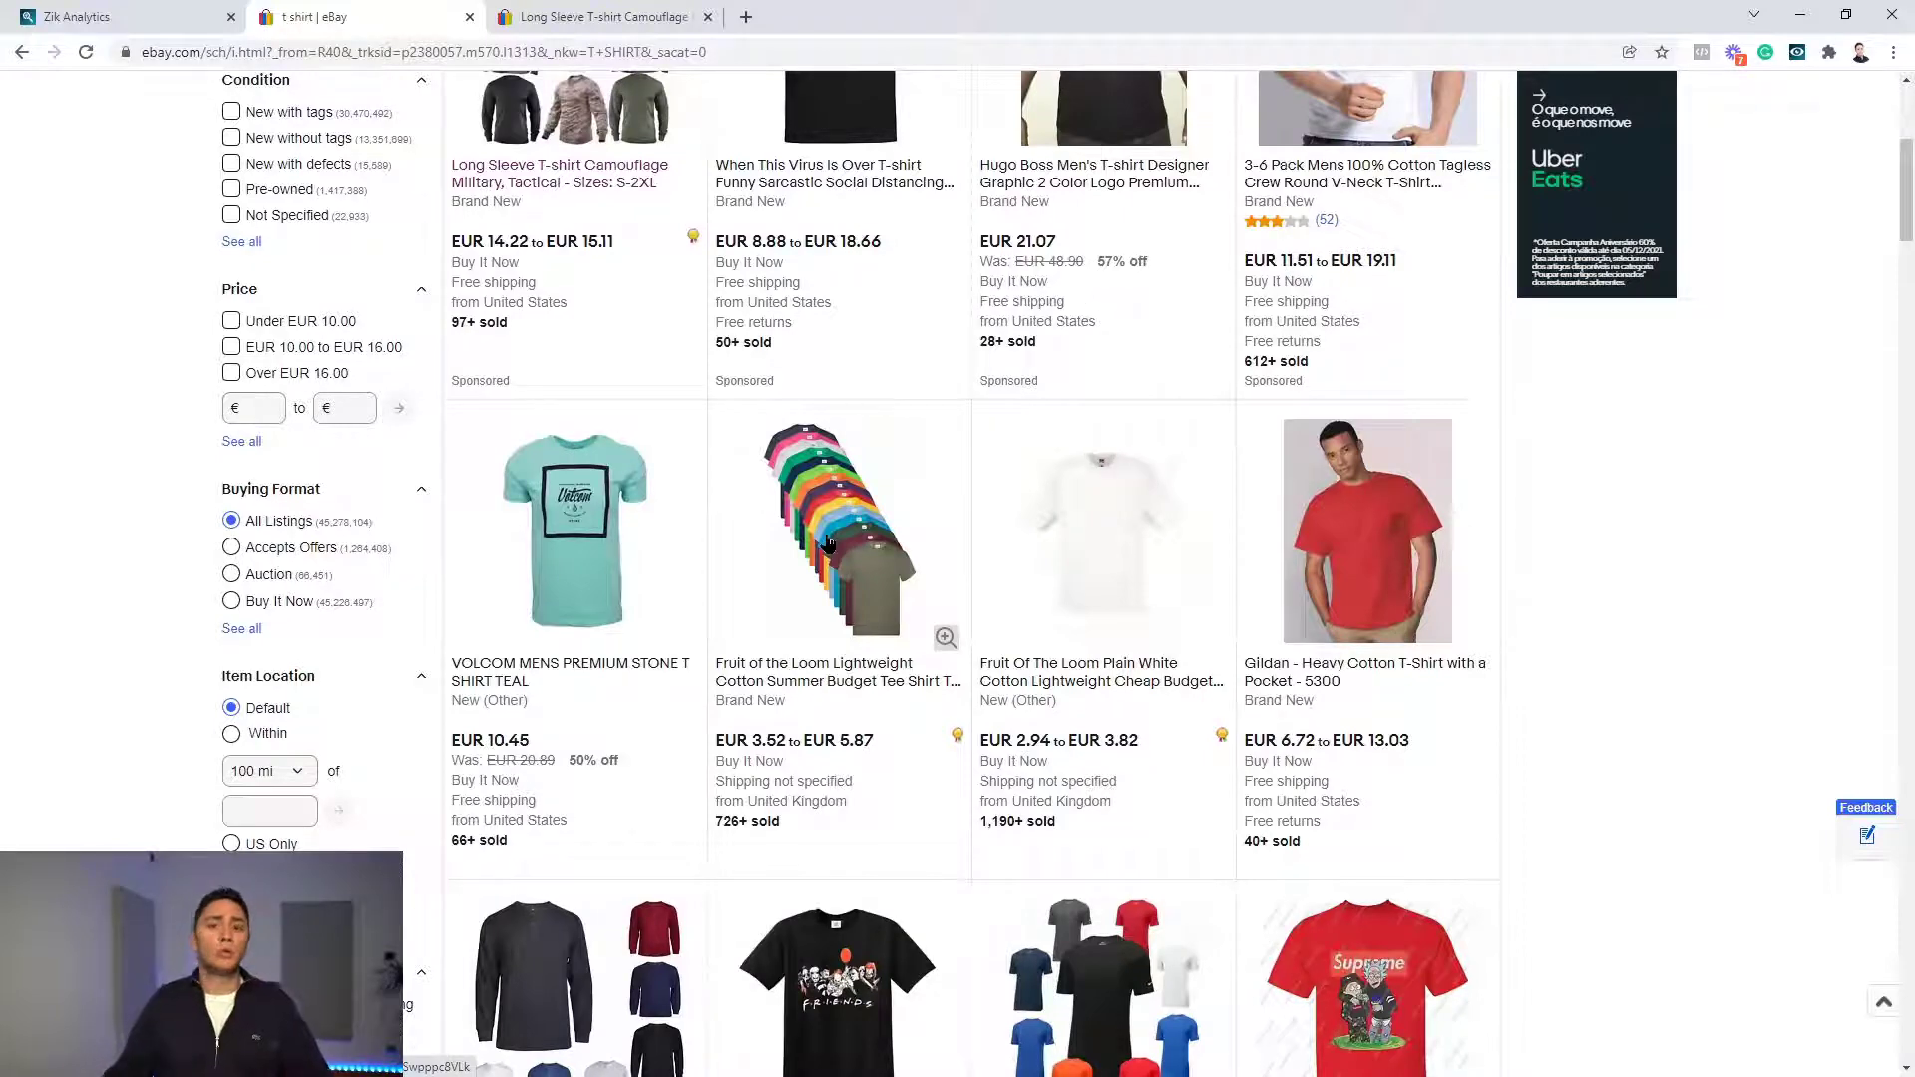
Step: Scroll up and down the eBay t shirt listings to scan more results
{"action": "scroll", "coordinate": [1040, 313], "scroll_direction": "up", "scroll_amount": 5}
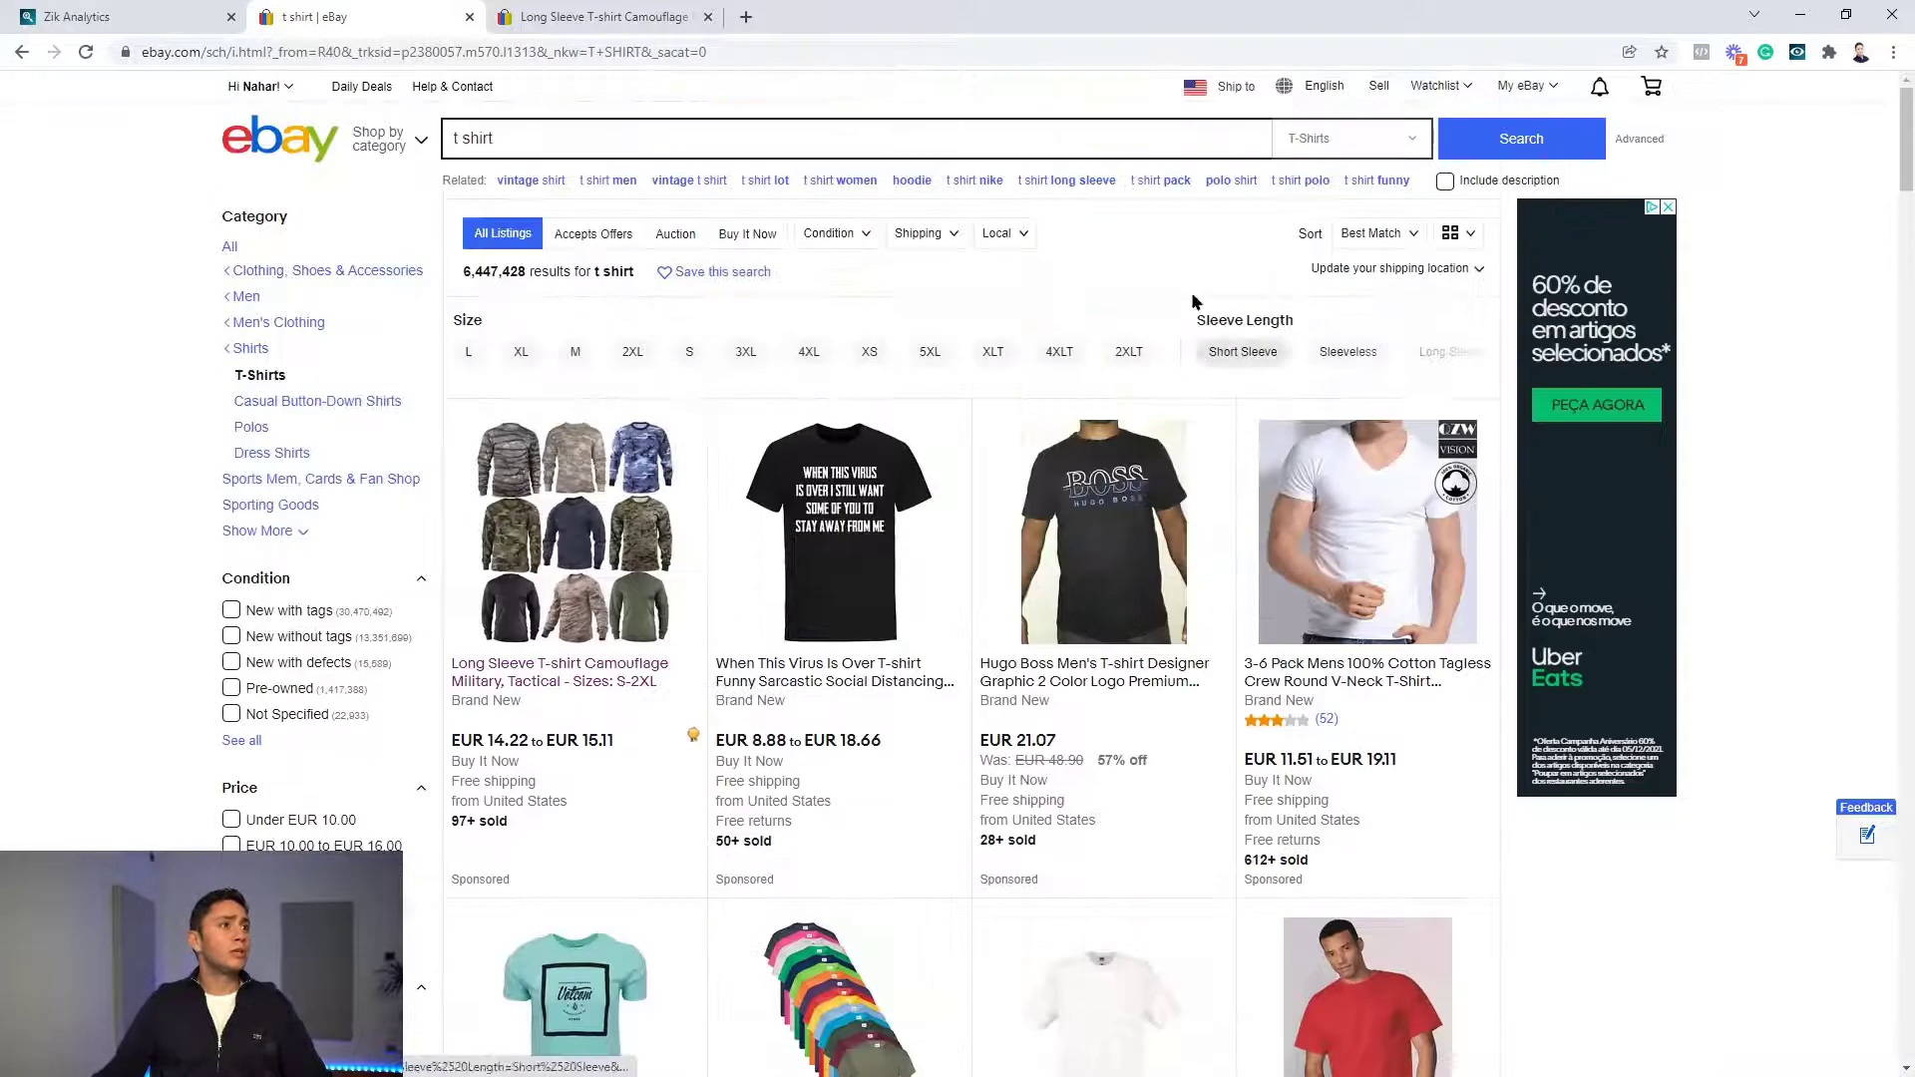
{"action": "scroll", "coordinate": [779, 496], "scroll_direction": "down", "scroll_amount": 3}
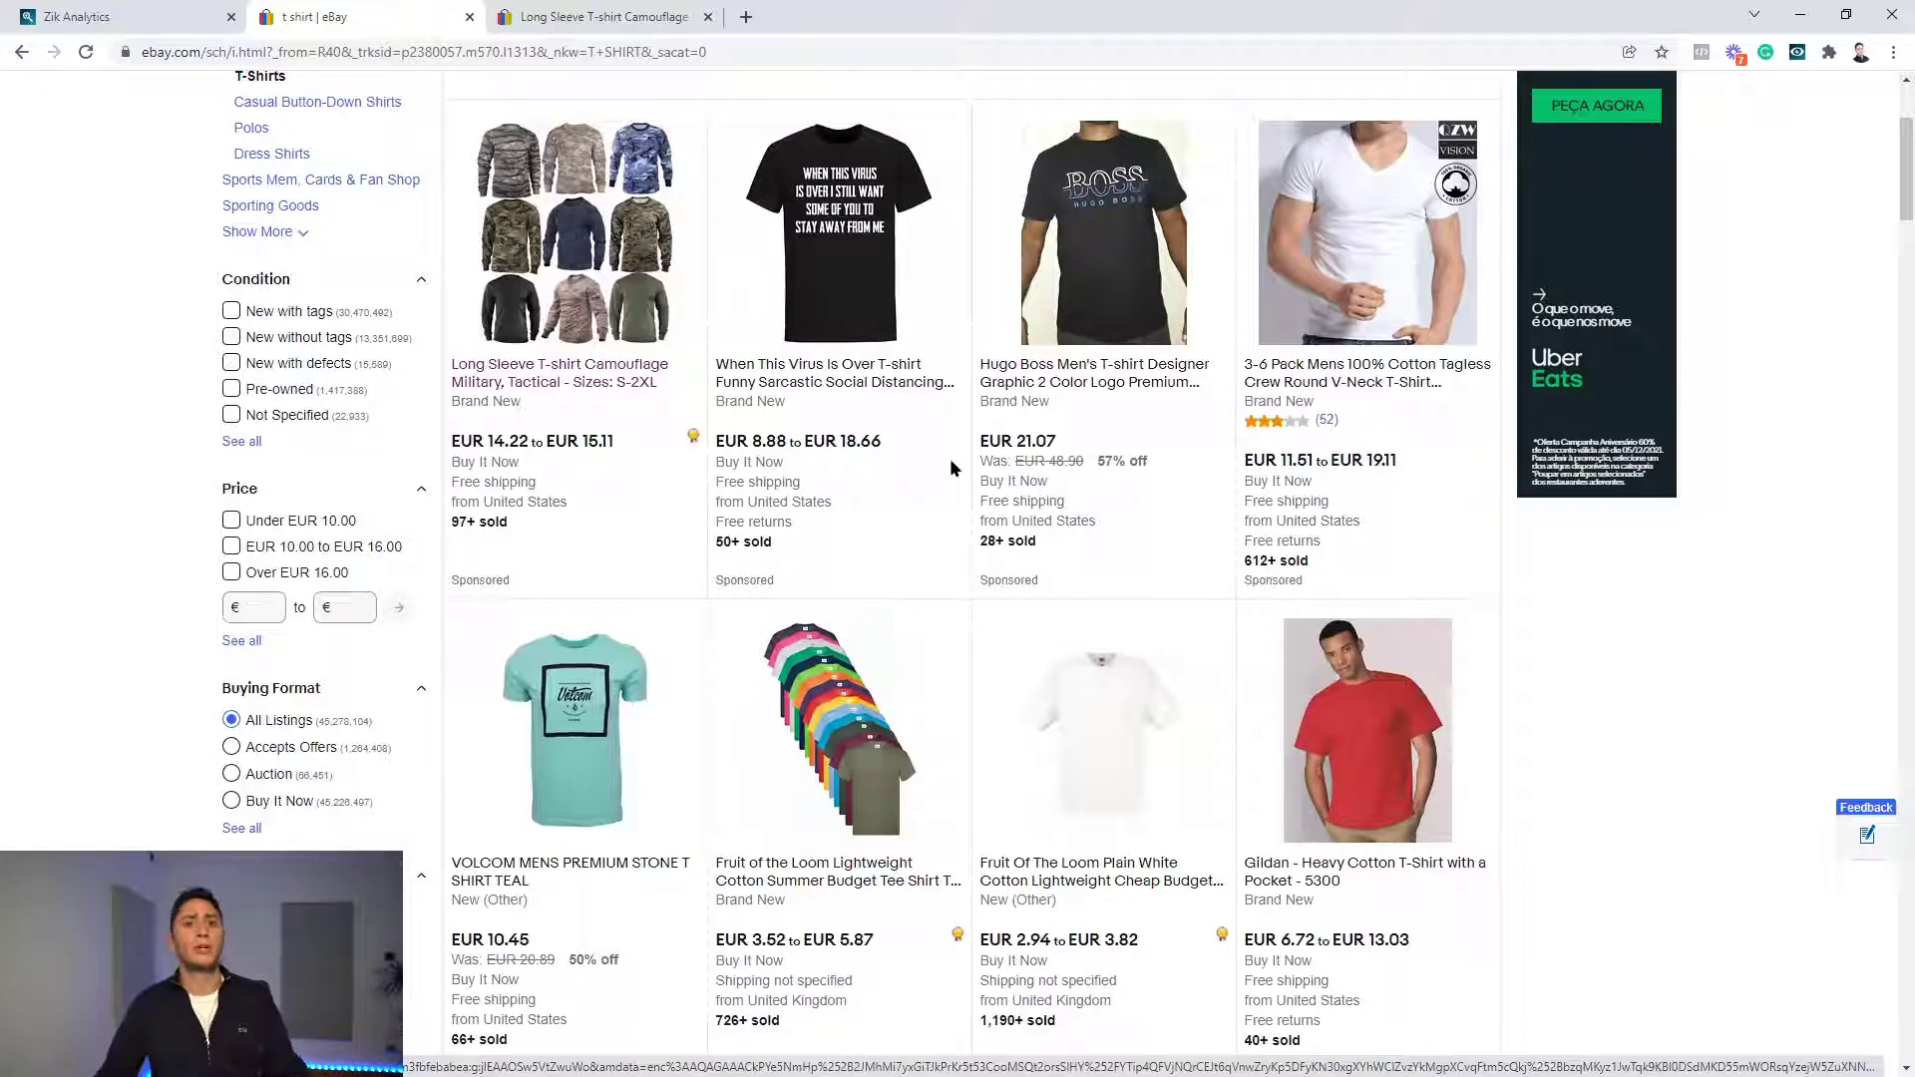
{"action": "scroll", "coordinate": [934, 461], "scroll_direction": "down", "scroll_amount": 12}
{"action": "left_click", "coordinate": [154, 14]}
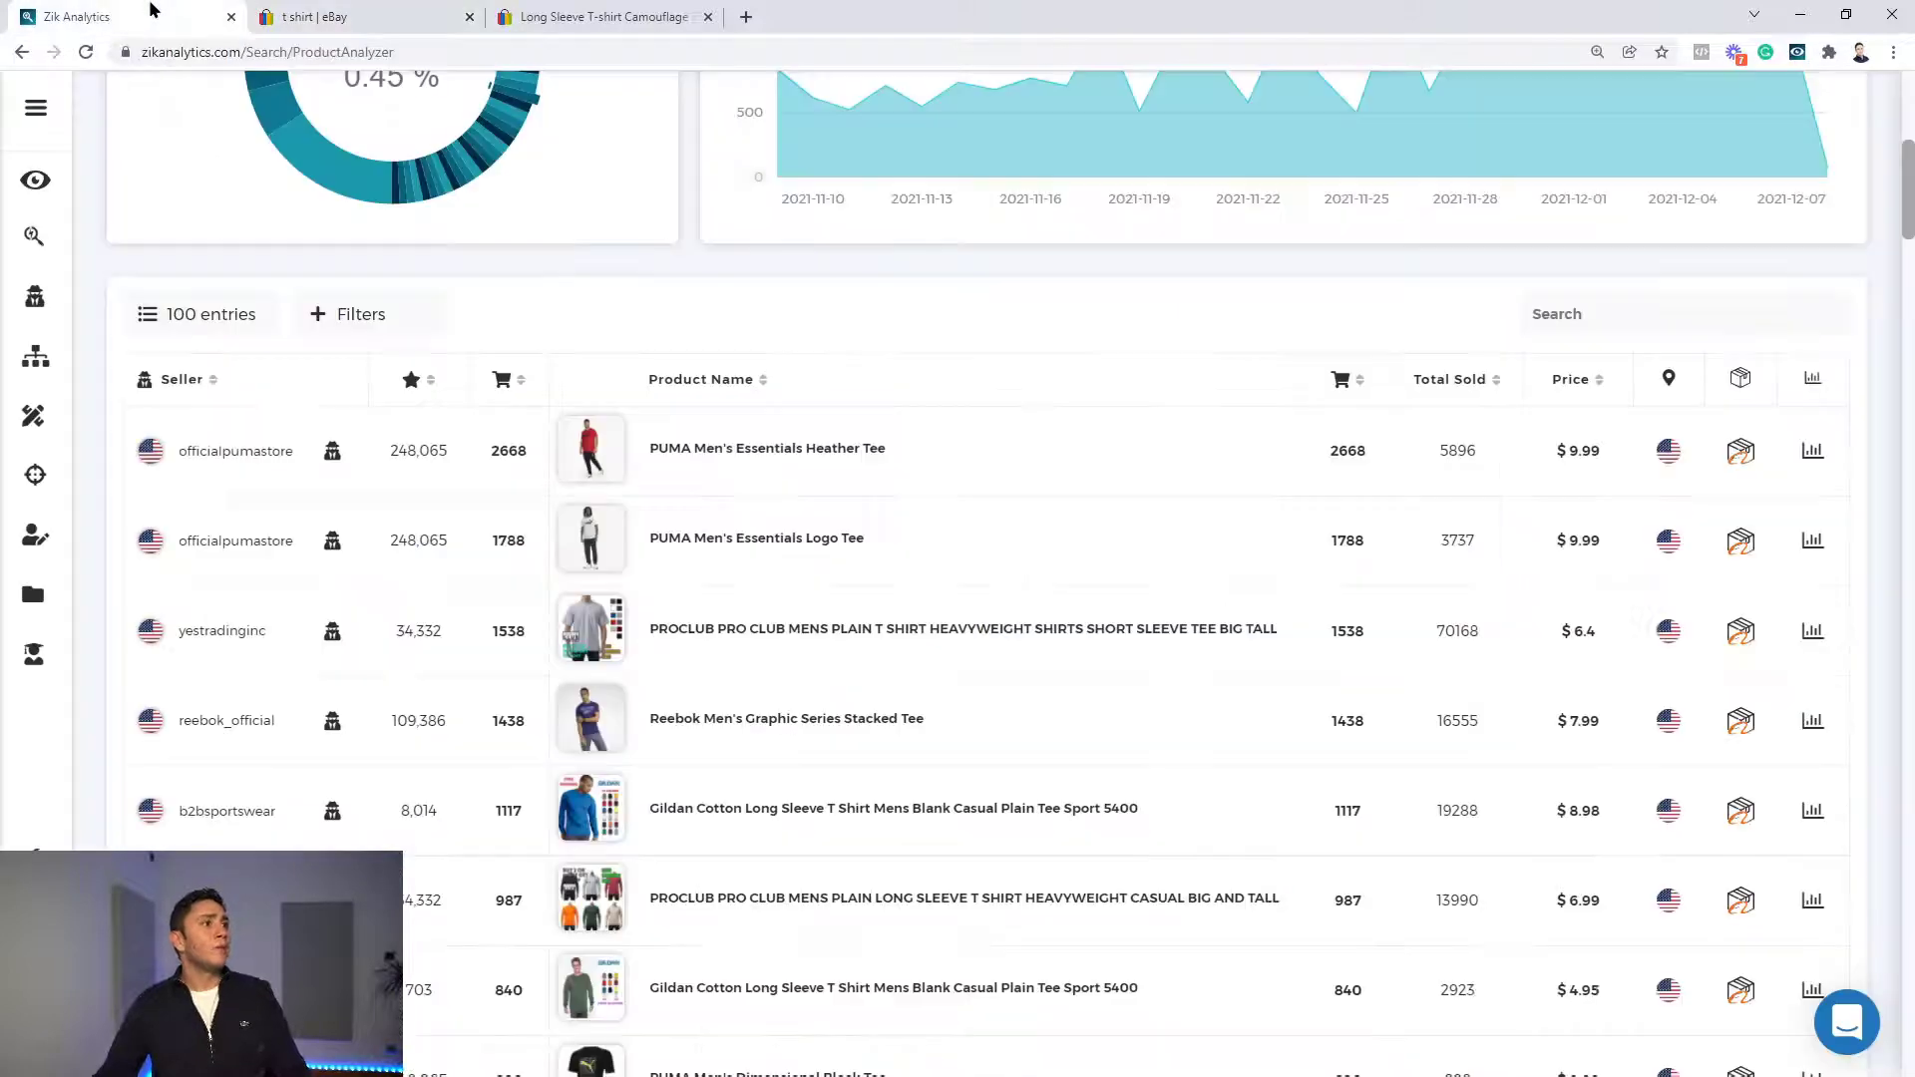
{"action": "scroll", "coordinate": [850, 427], "scroll_direction": "up", "scroll_amount": 10}
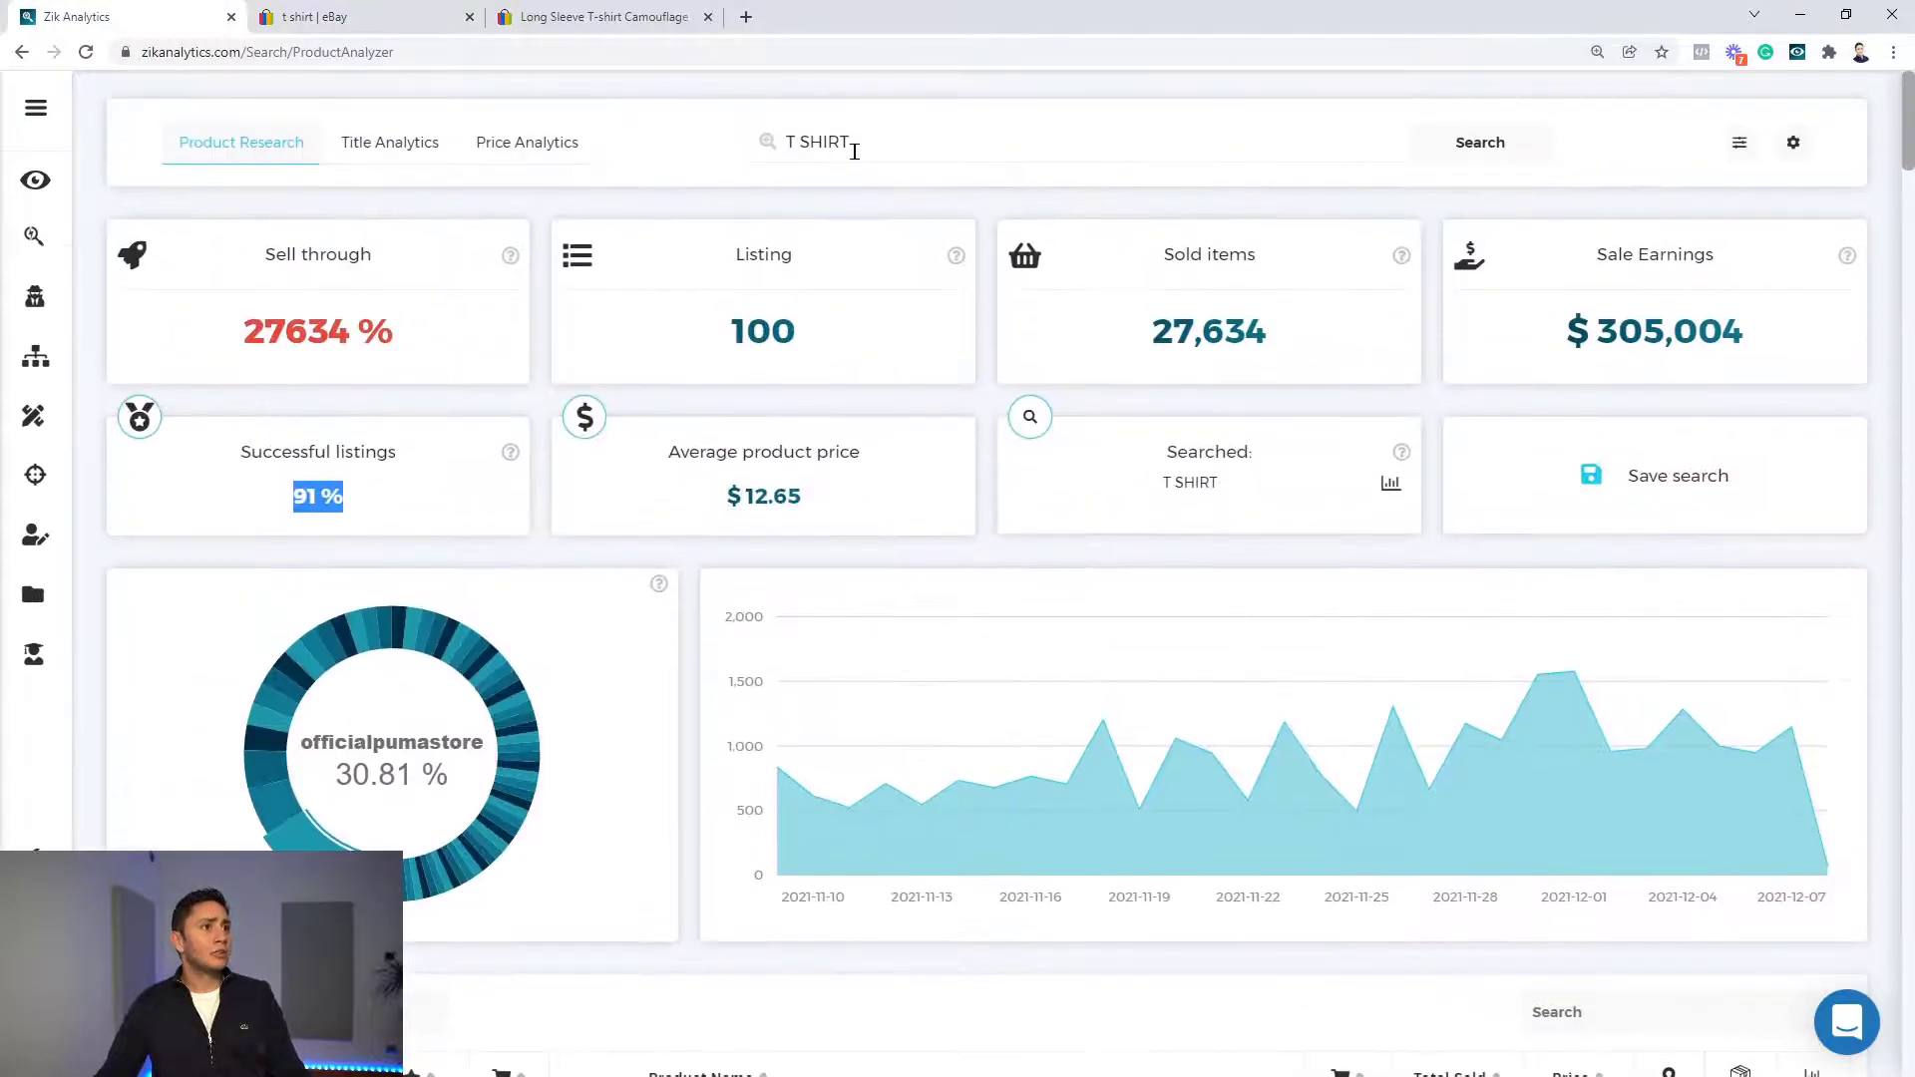
{"action": "left_click", "coordinate": [855, 145]}
{"action": "left_click", "coordinate": [694, 207]}
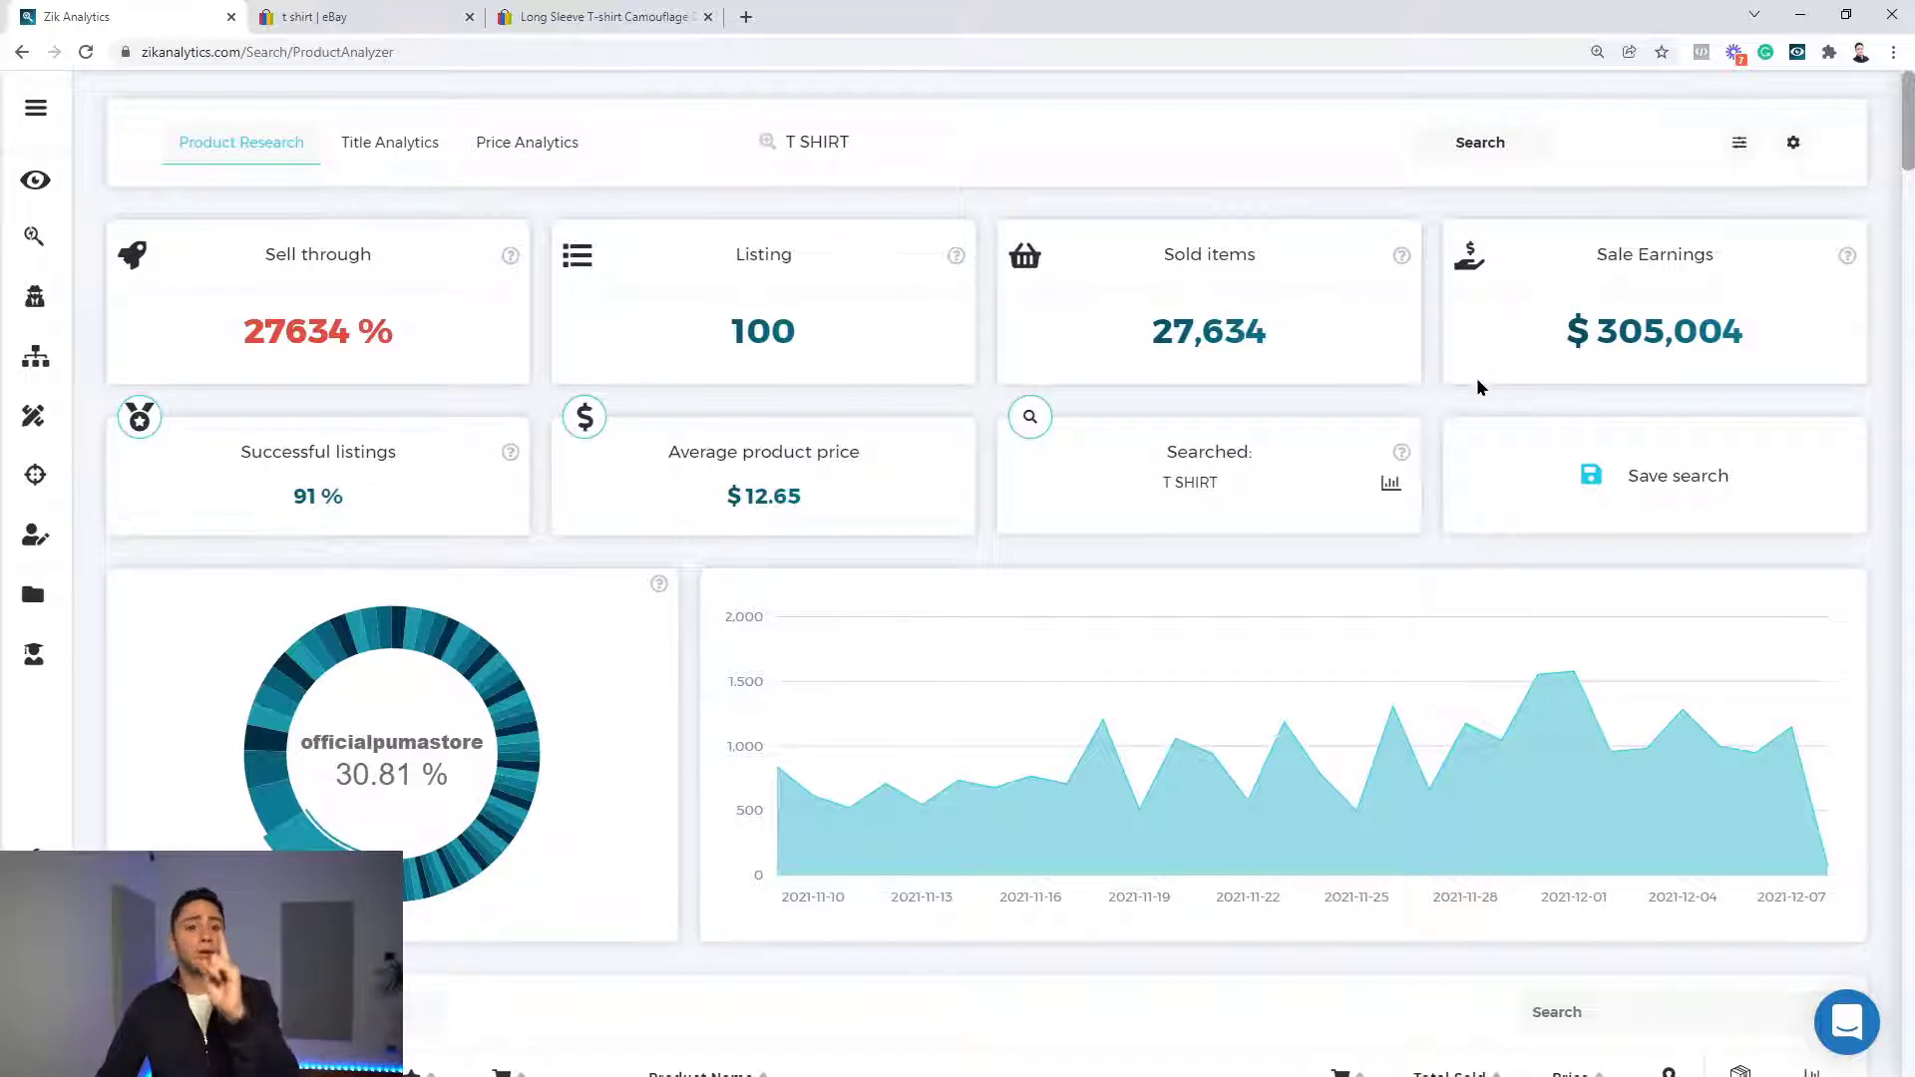
{"action": "left_click_drag", "start_coordinate": [734, 321], "coordinate": [803, 332]}
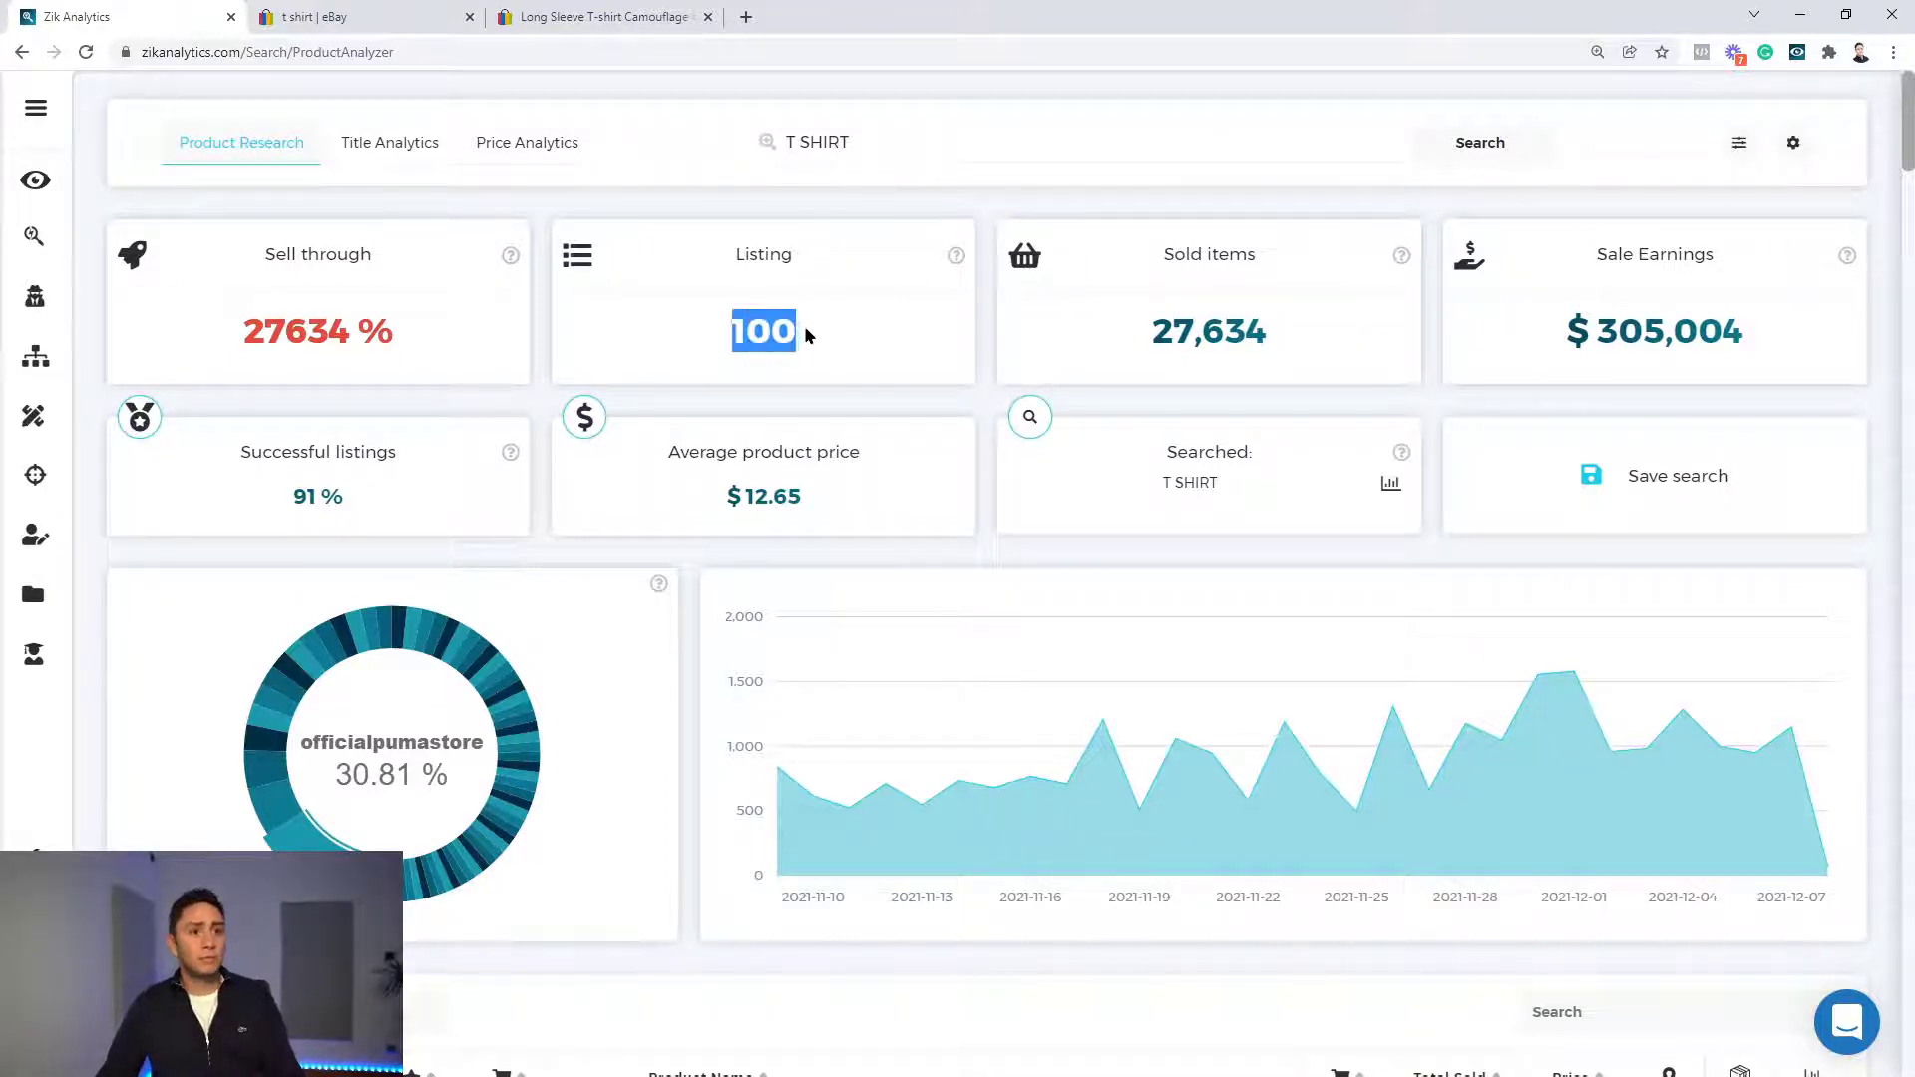
{"action": "left_click", "coordinate": [777, 491]}
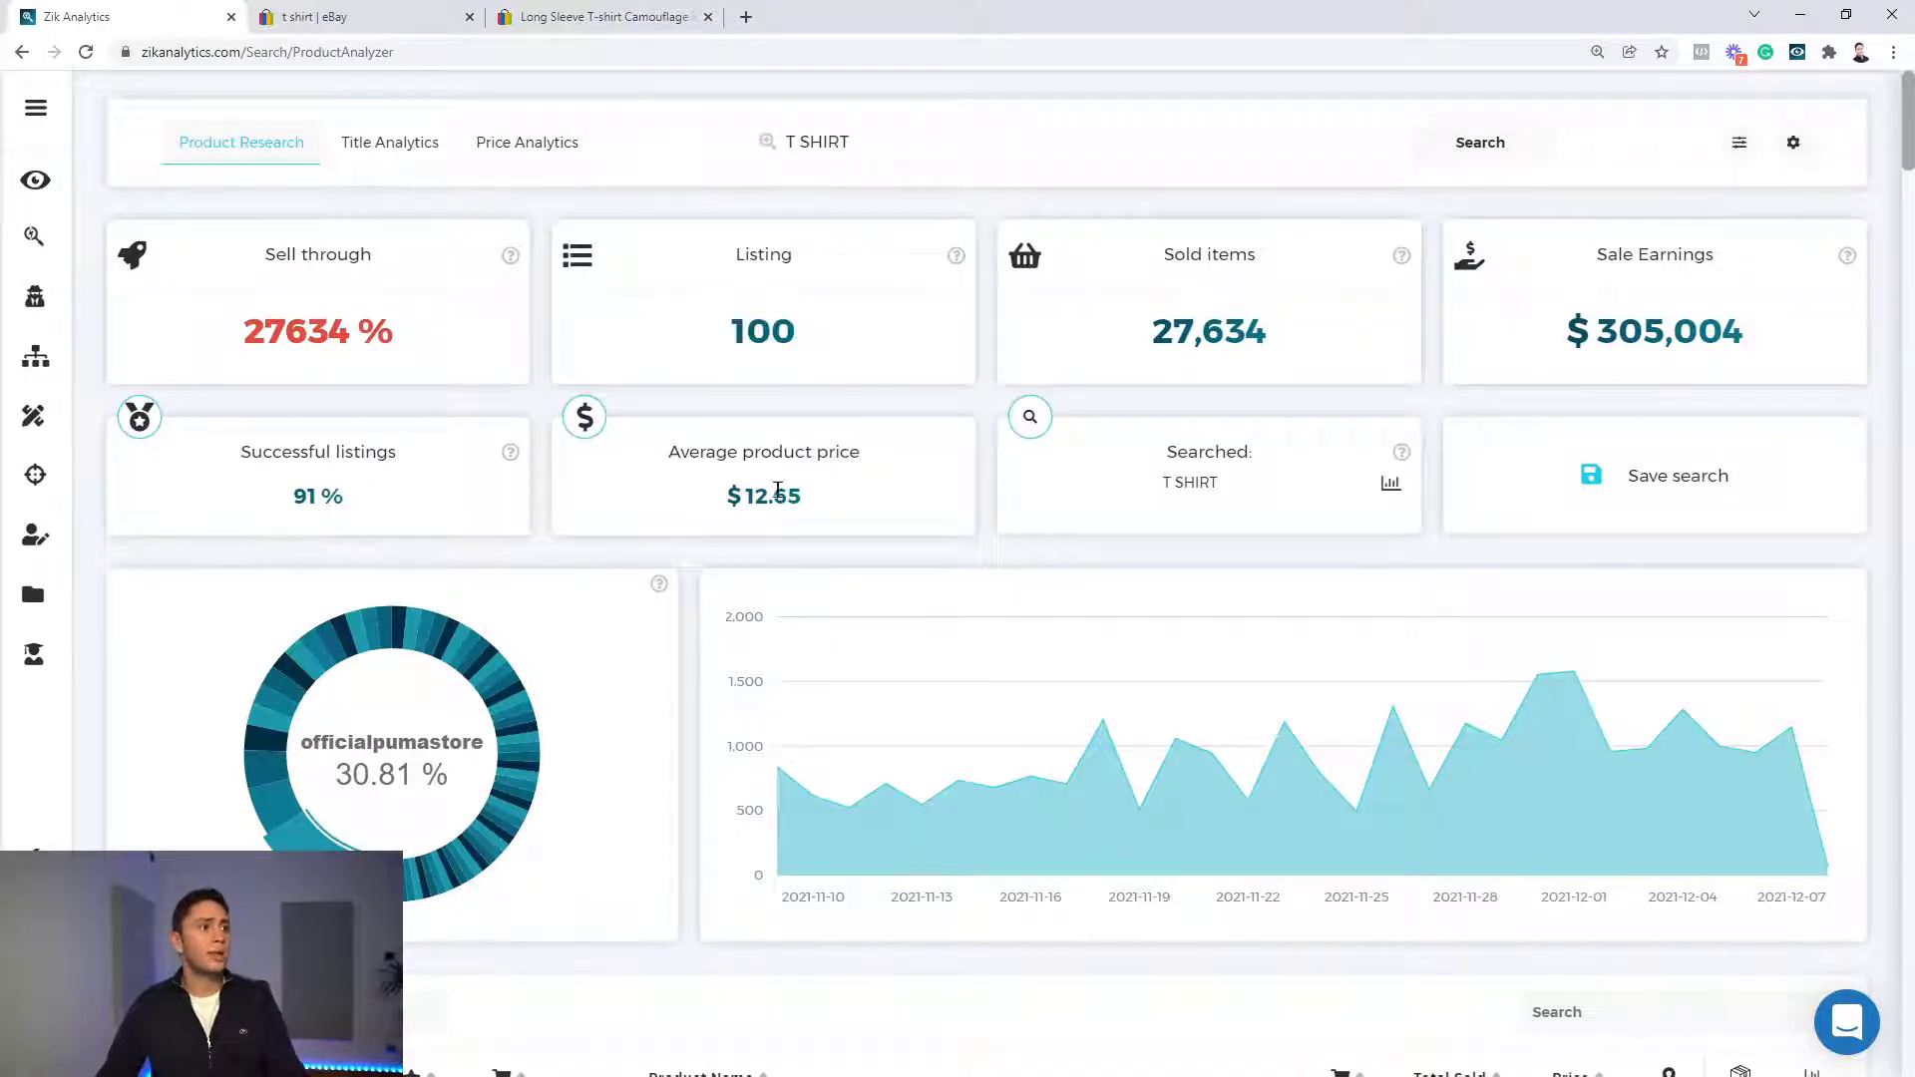
{"action": "left_click", "coordinate": [824, 521]}
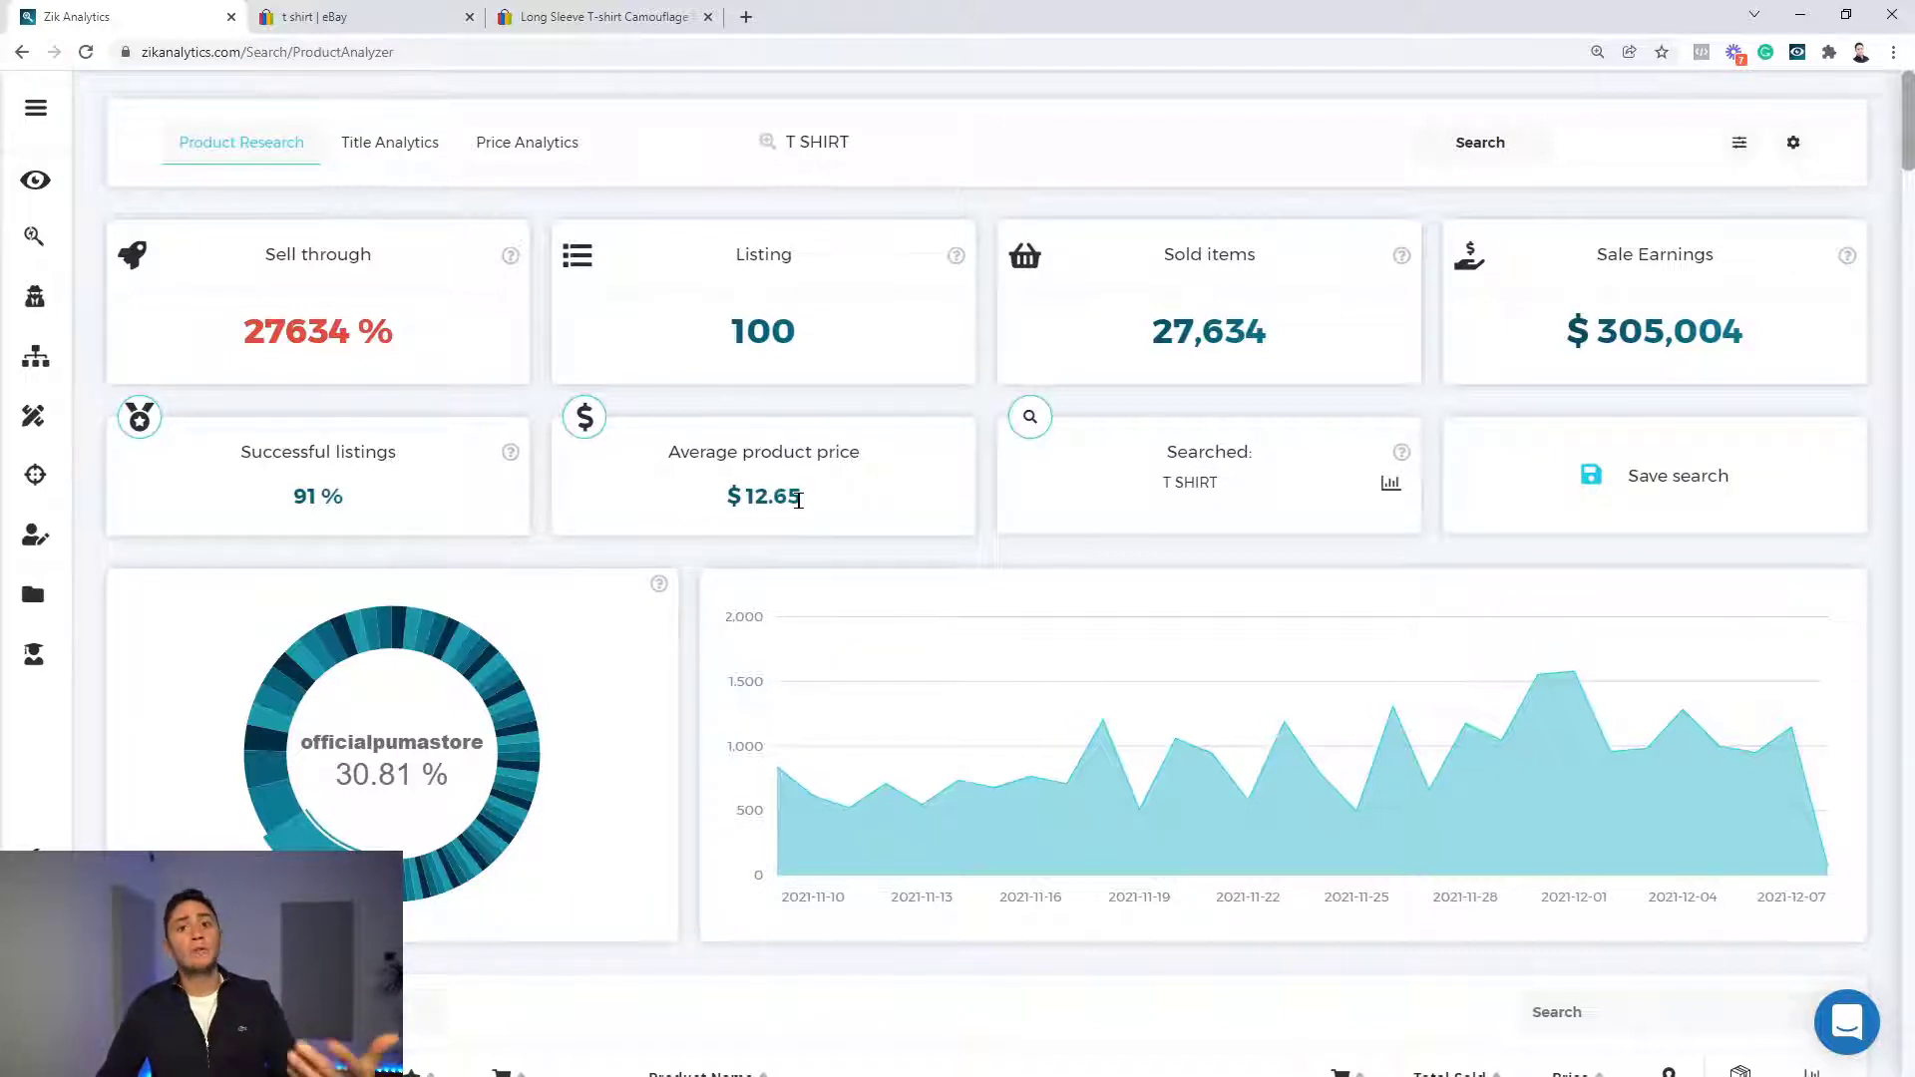
{"action": "left_click_drag", "start_coordinate": [251, 475], "coordinate": [372, 531]}
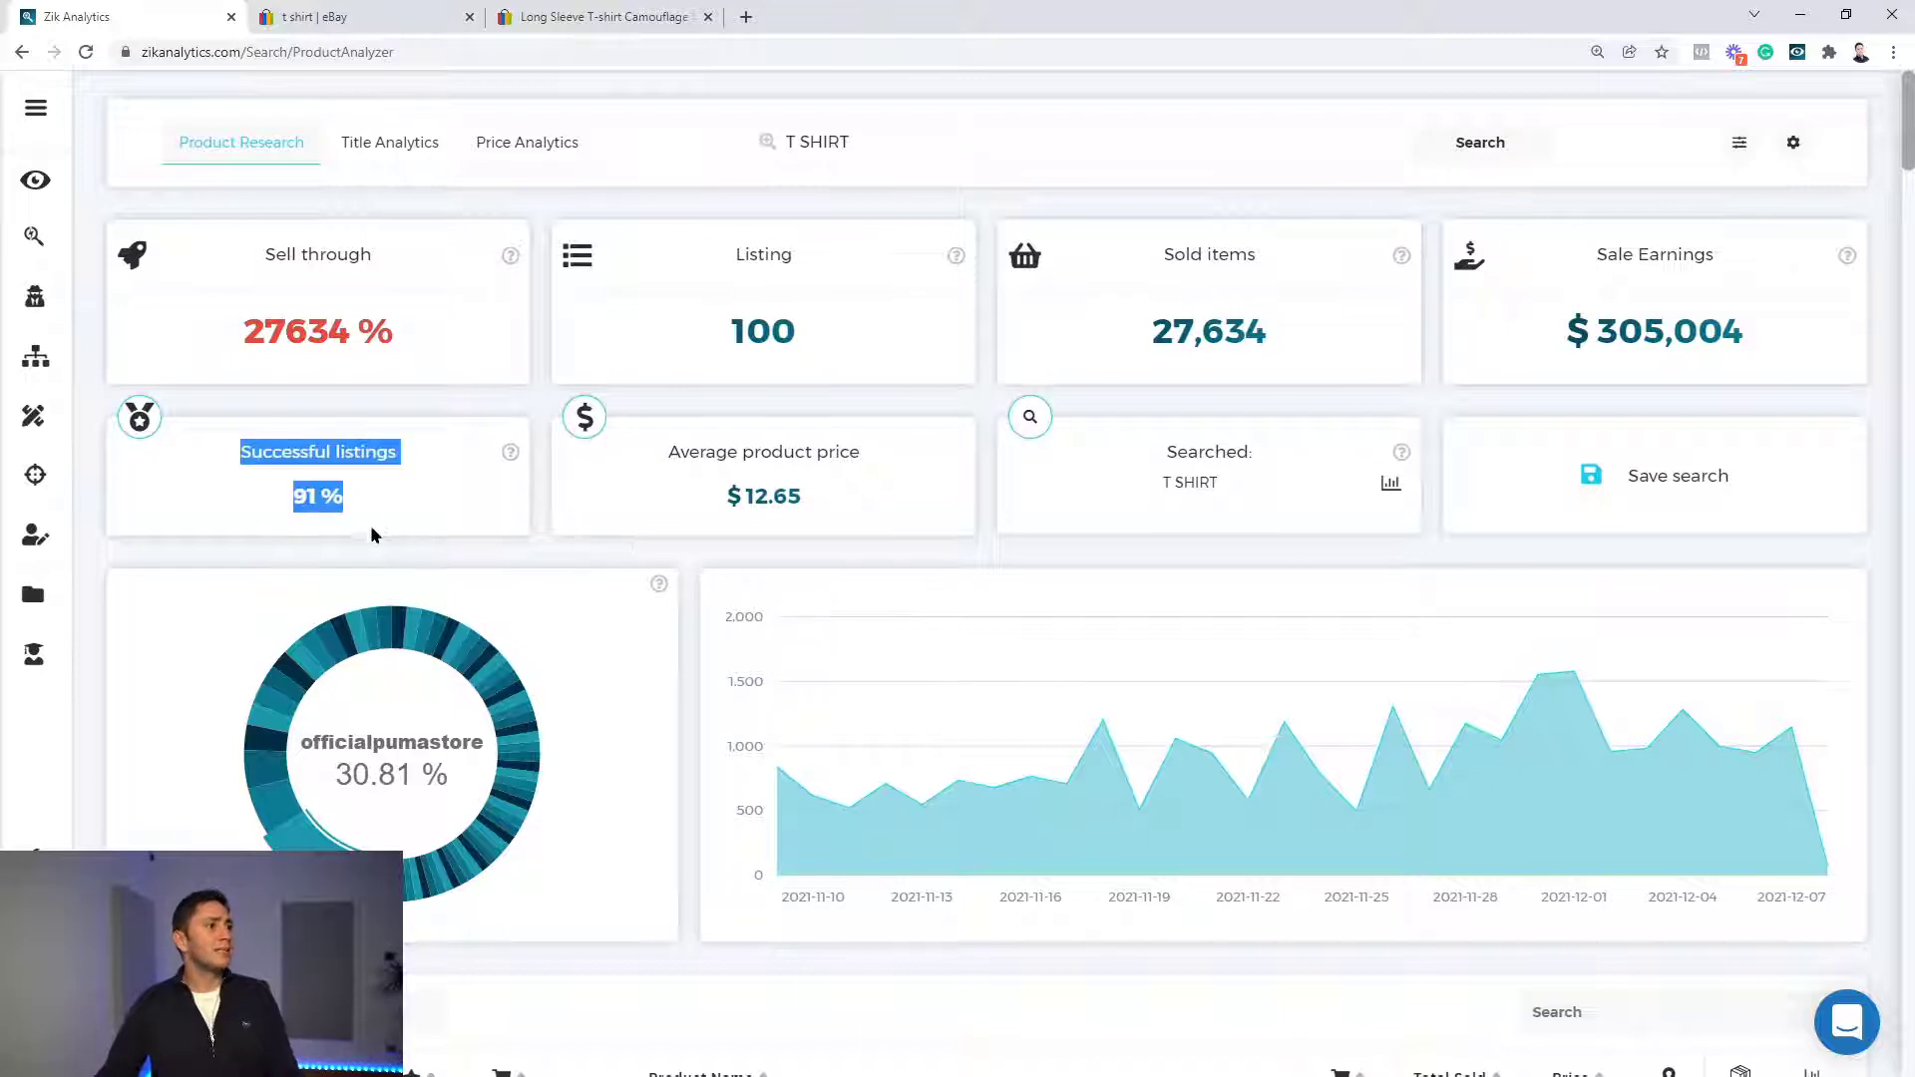
{"action": "left_click", "coordinate": [260, 340]}
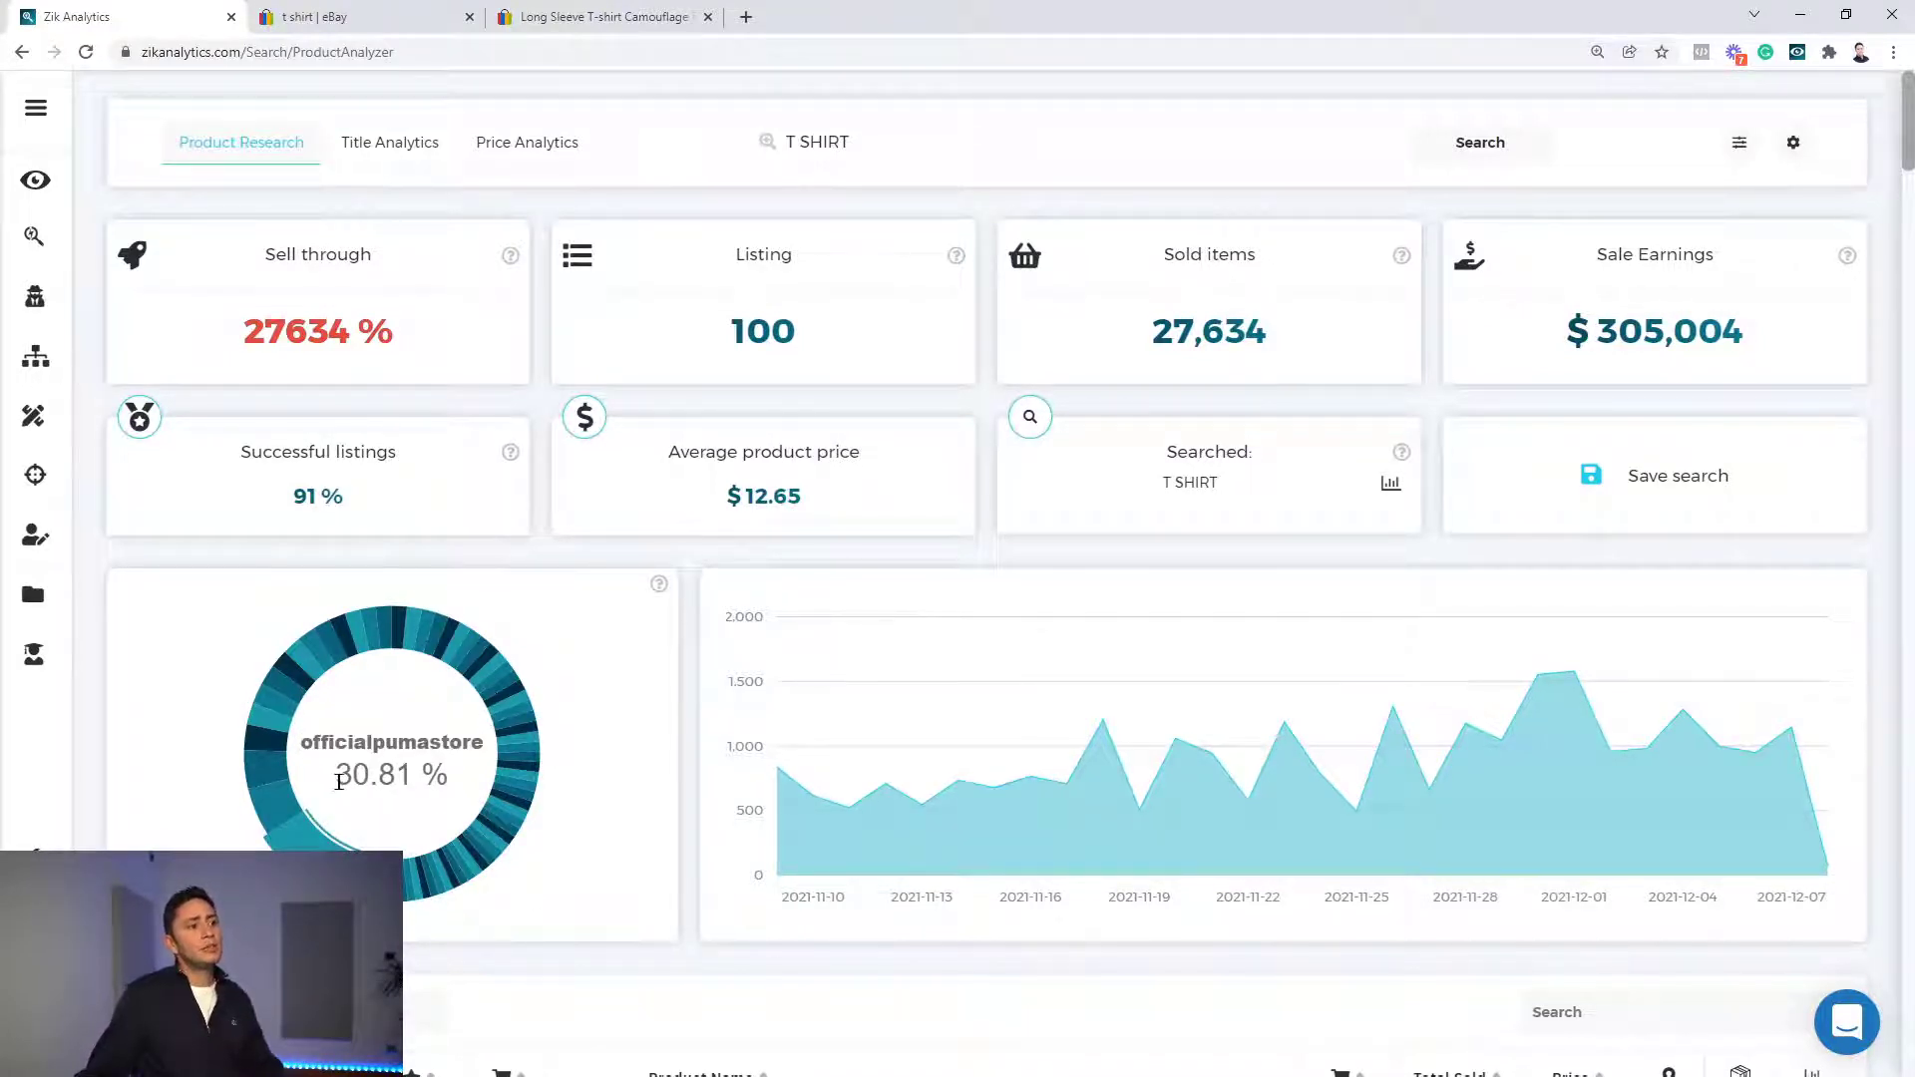
{"action": "left_click_drag", "start_coordinate": [339, 781], "coordinate": [416, 780]}
{"action": "left_click", "coordinate": [405, 798]}
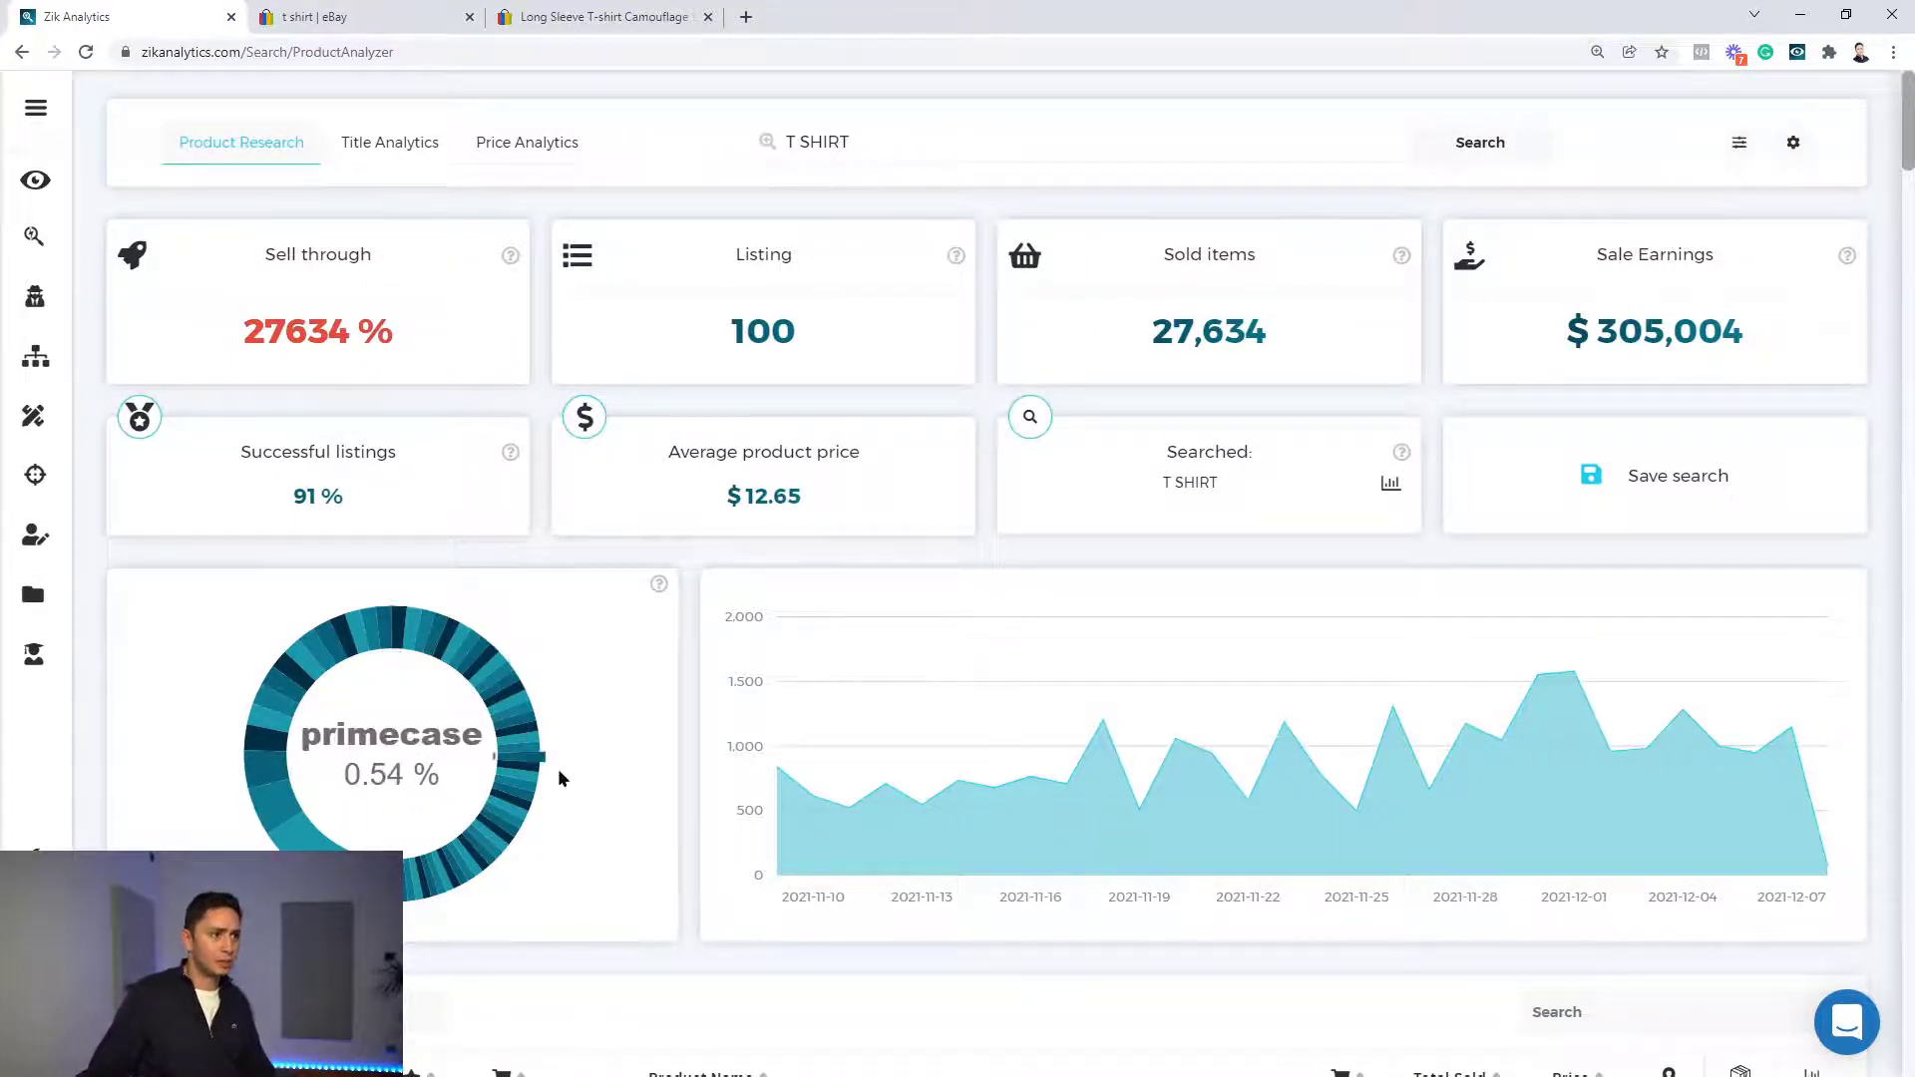
{"action": "left_click_drag", "start_coordinate": [346, 496], "coordinate": [287, 496]}
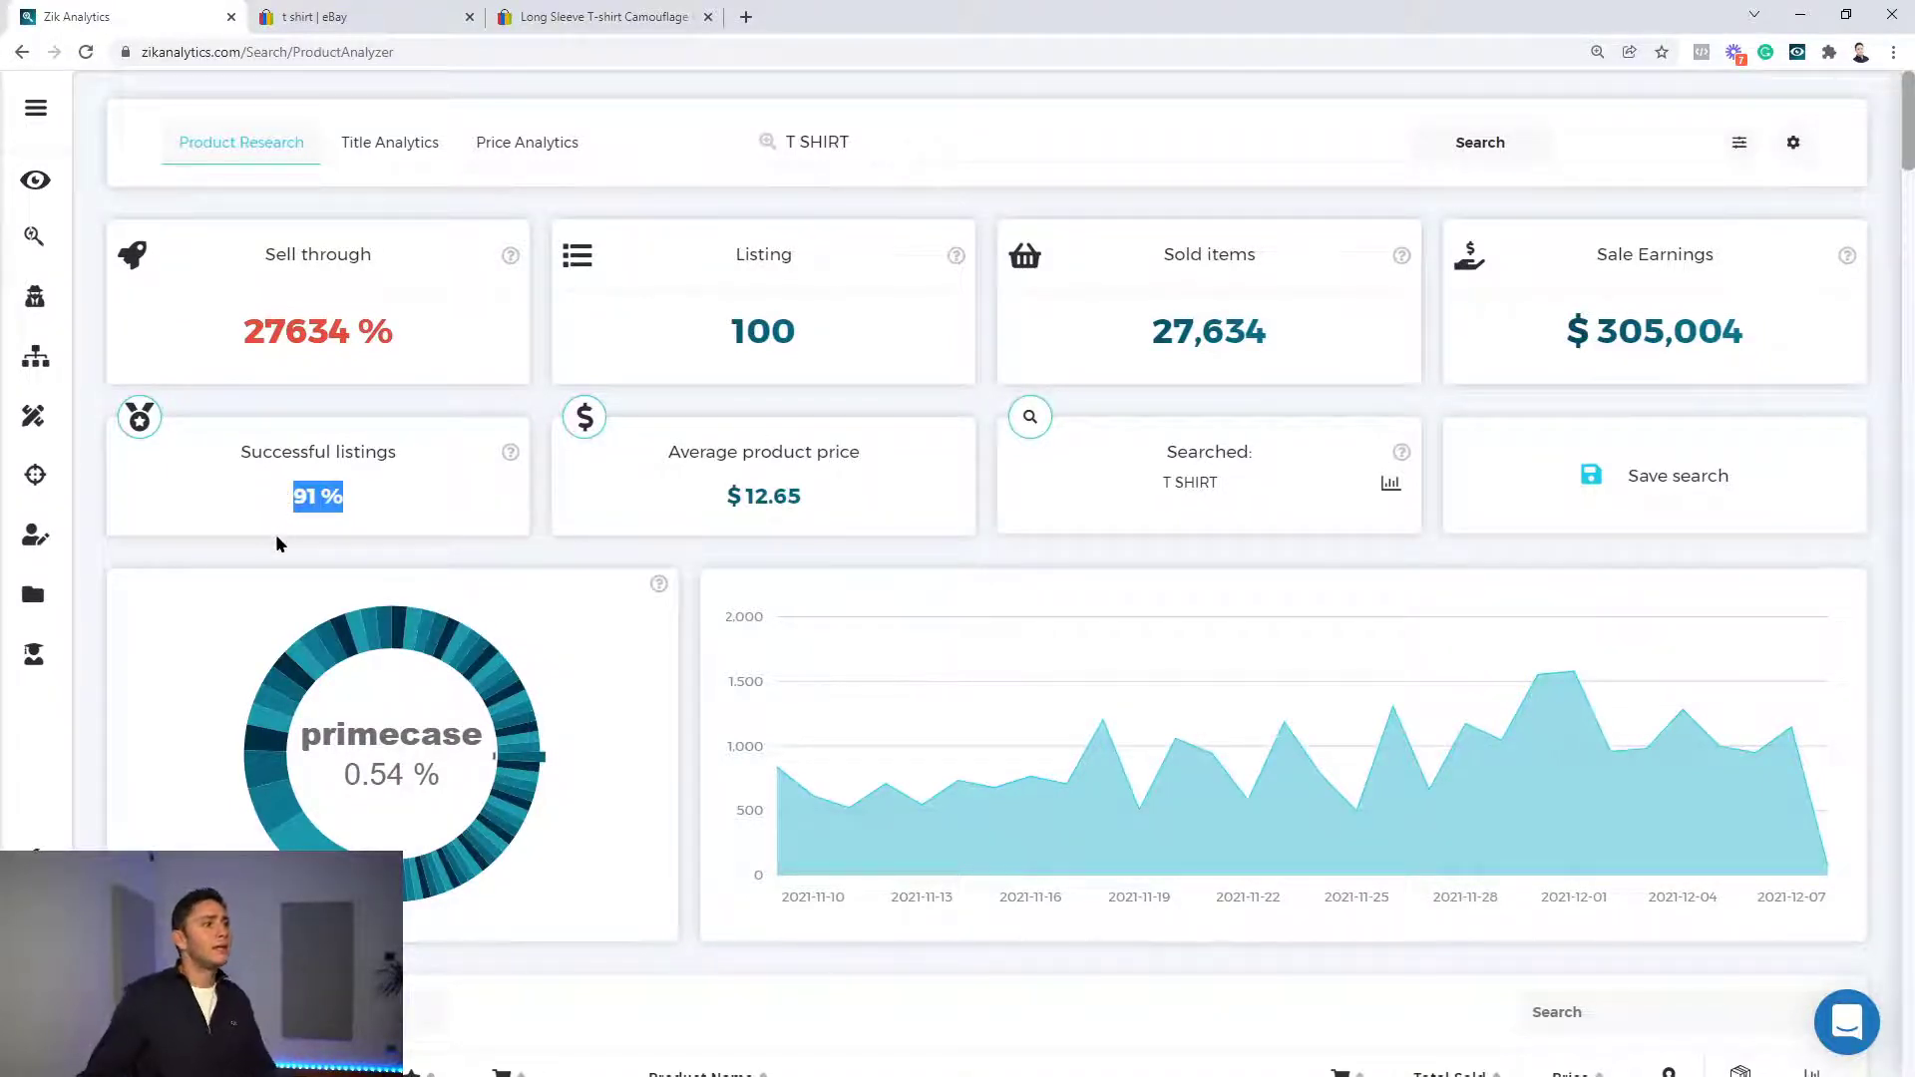
{"action": "left_click", "coordinate": [265, 523]}
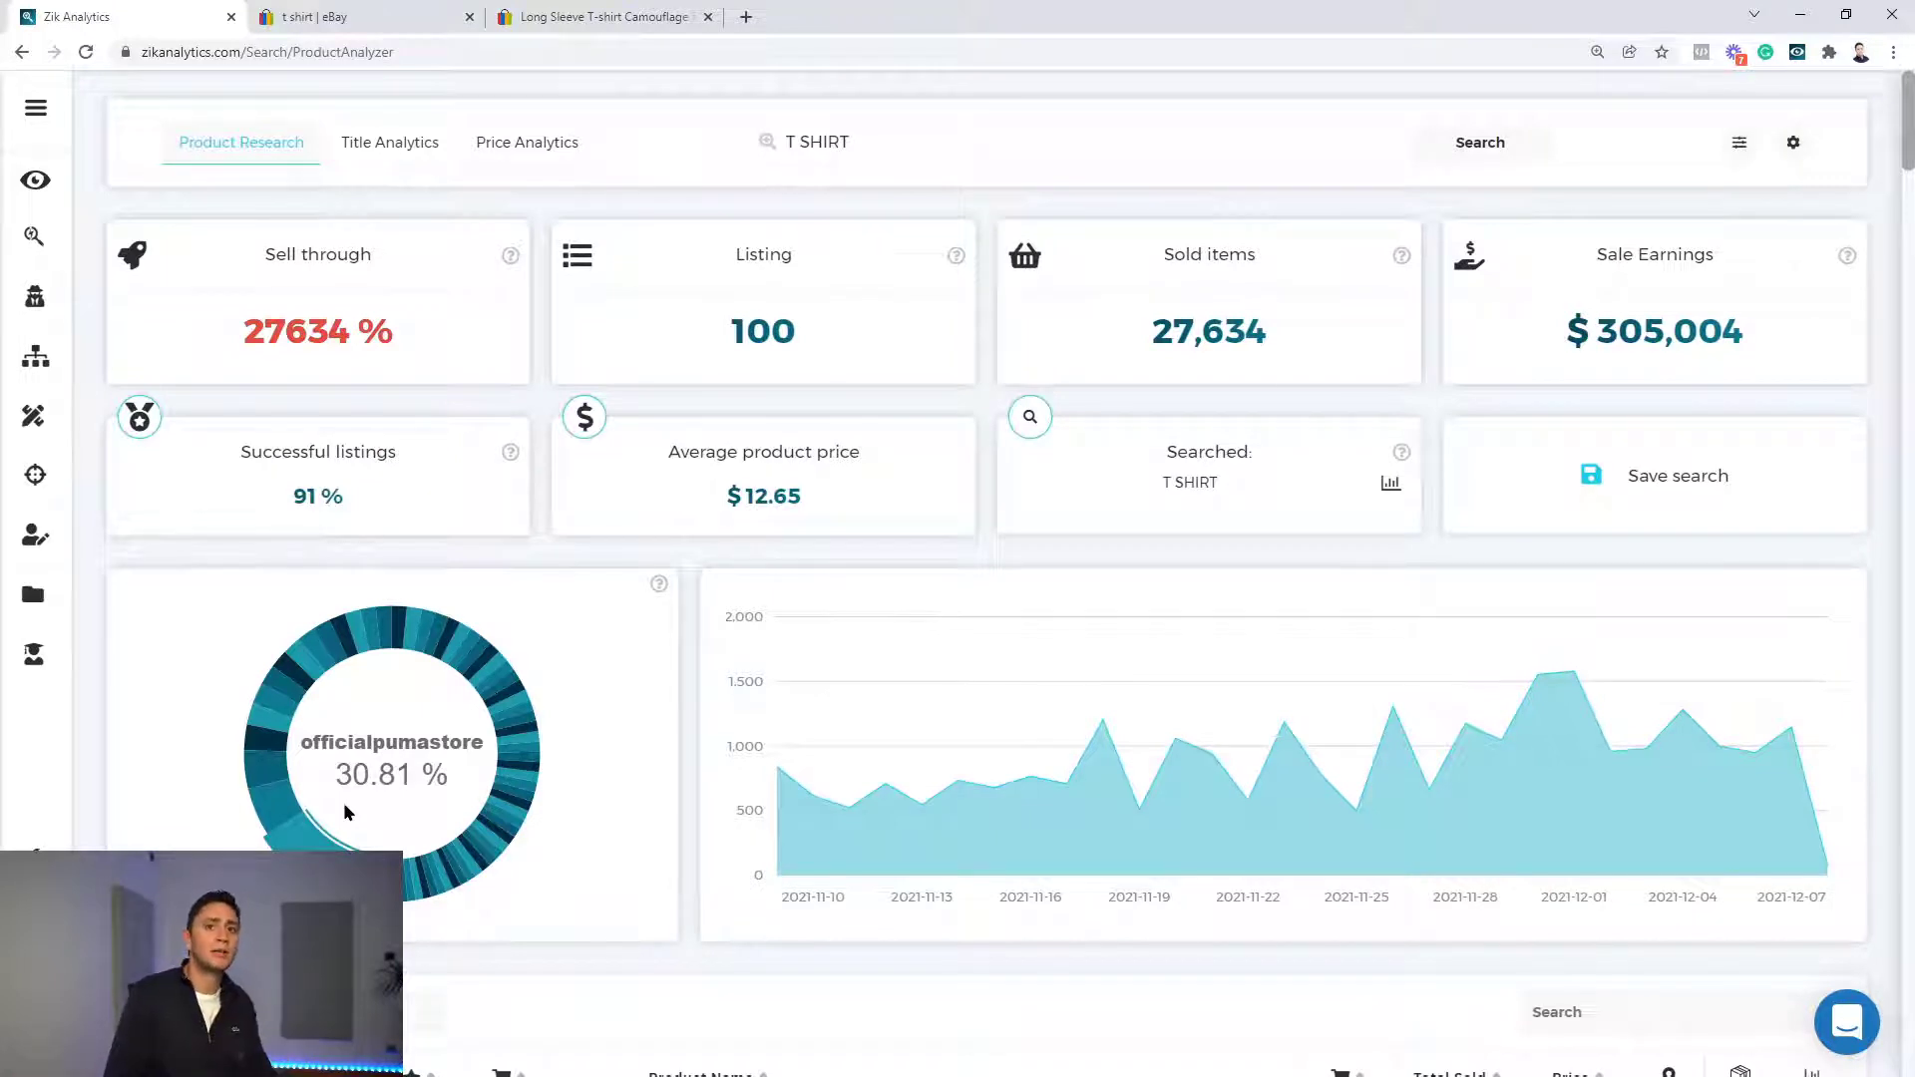
{"action": "scroll", "coordinate": [610, 519], "scroll_direction": "down", "scroll_amount": 2}
Step: Highlight the top two rows' 248,065 seller feedback and their 2668 and 1788 sales counts
{"action": "scroll", "coordinate": [738, 399], "scroll_direction": "down", "scroll_amount": 6}
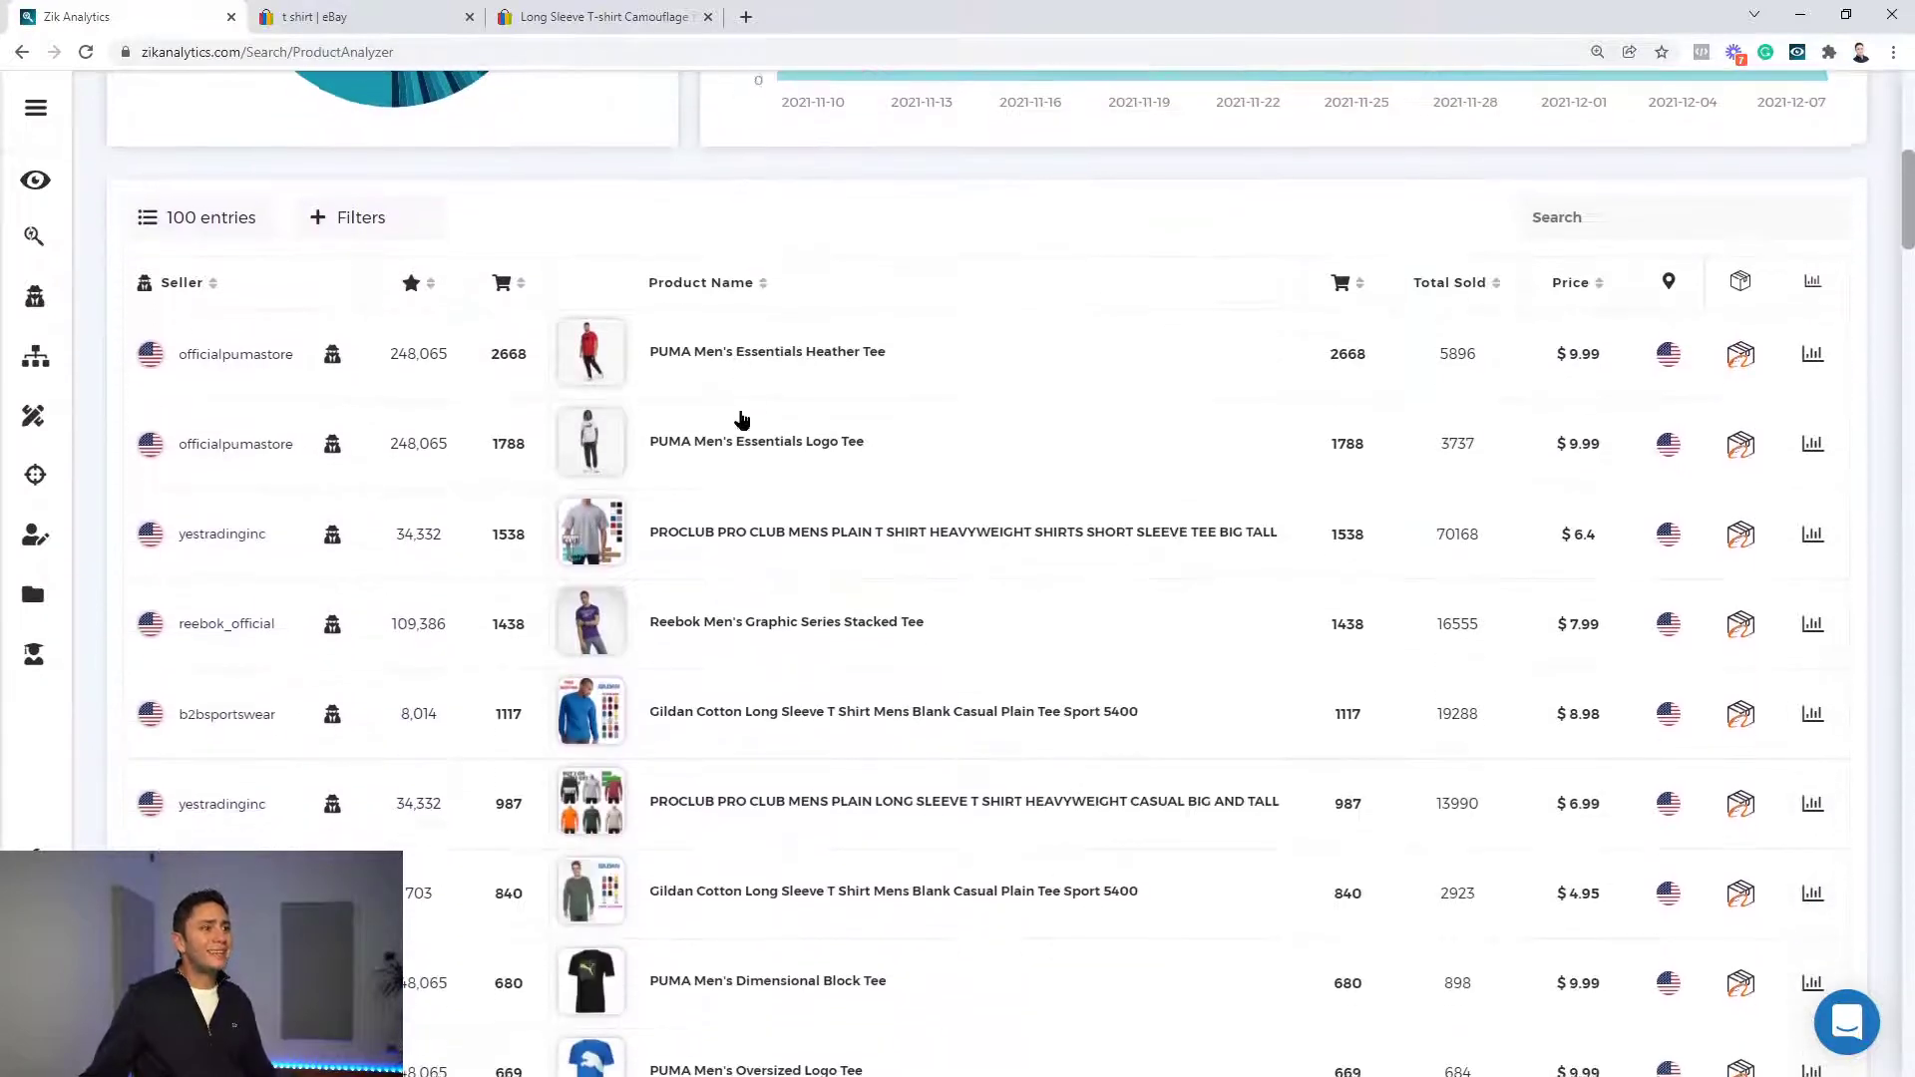
{"action": "mouse_move", "coordinate": [594, 421]}
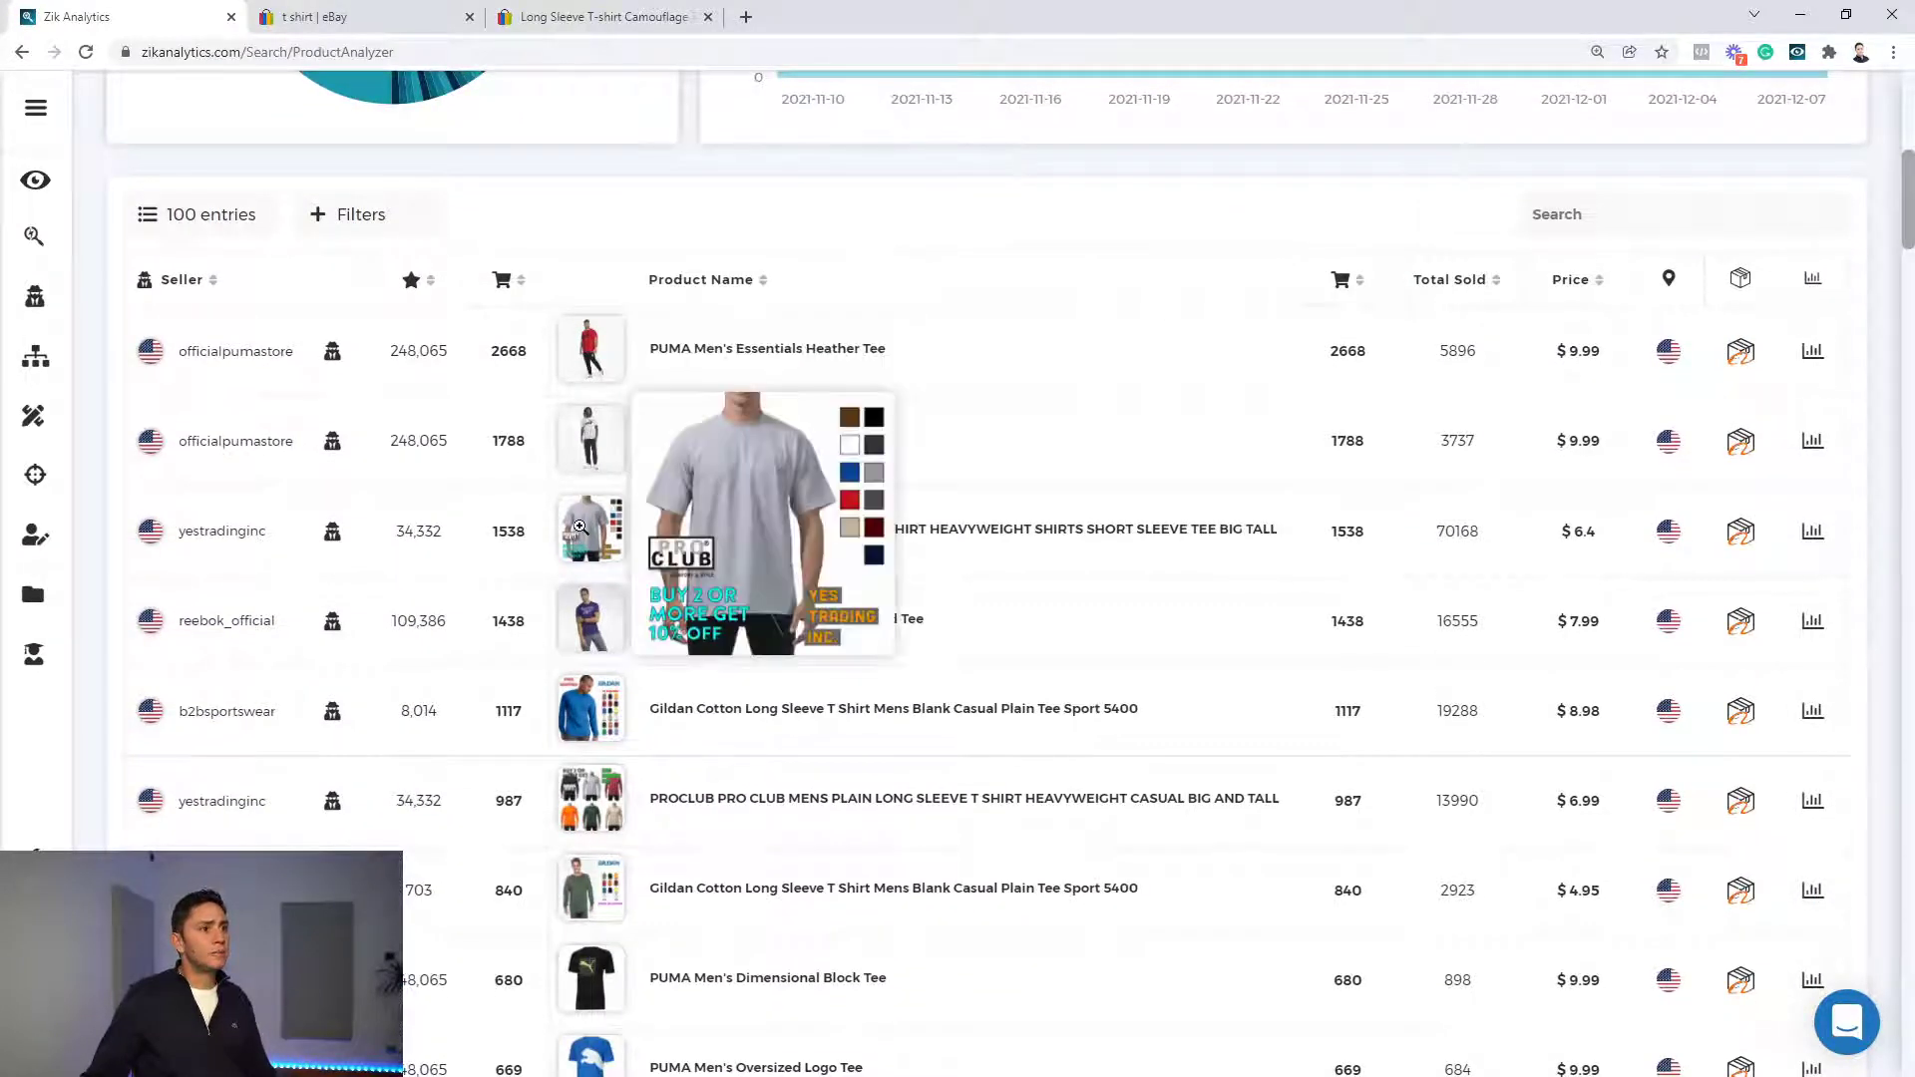
{"action": "mouse_move", "coordinate": [591, 382]}
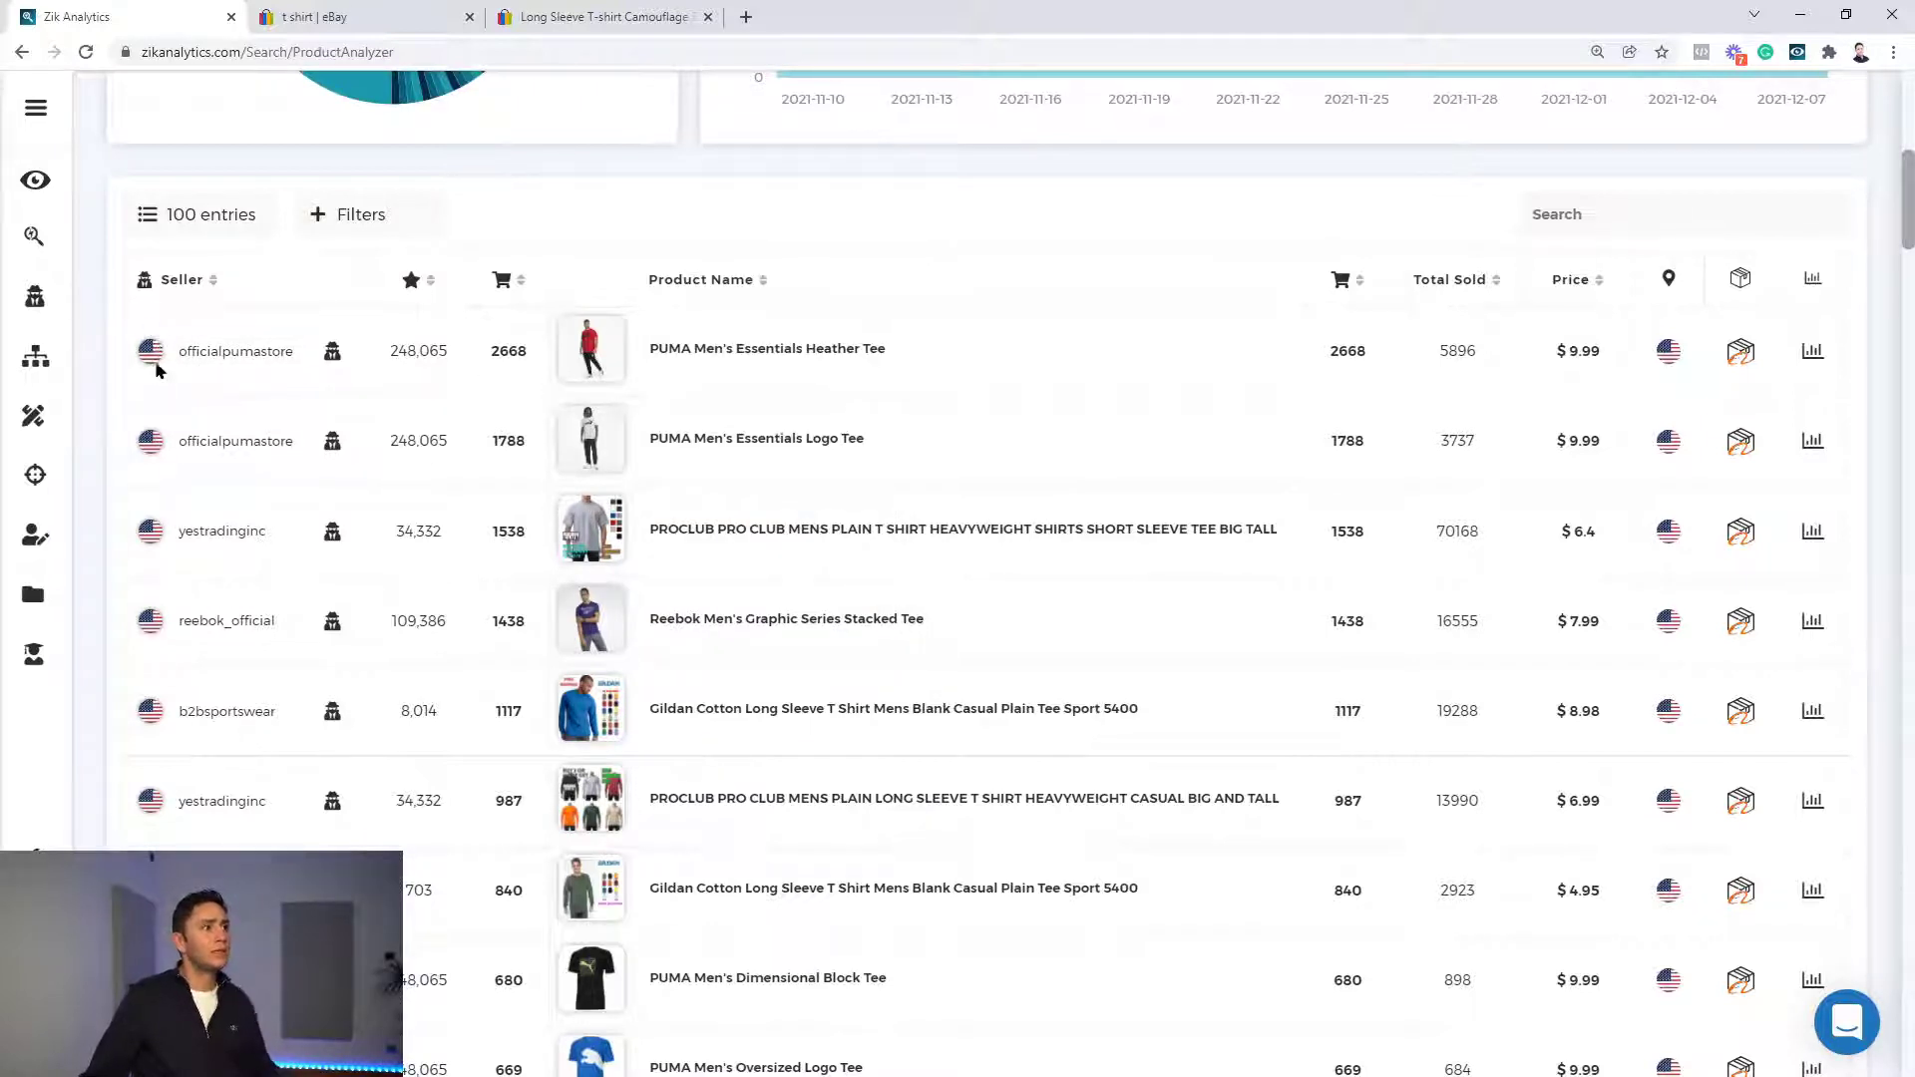
{"action": "double_click", "coordinate": [403, 348]}
{"action": "double_click", "coordinate": [415, 440]}
{"action": "left_click", "coordinate": [496, 349]}
{"action": "double_click", "coordinate": [496, 349]}
{"action": "double_click", "coordinate": [508, 440]}
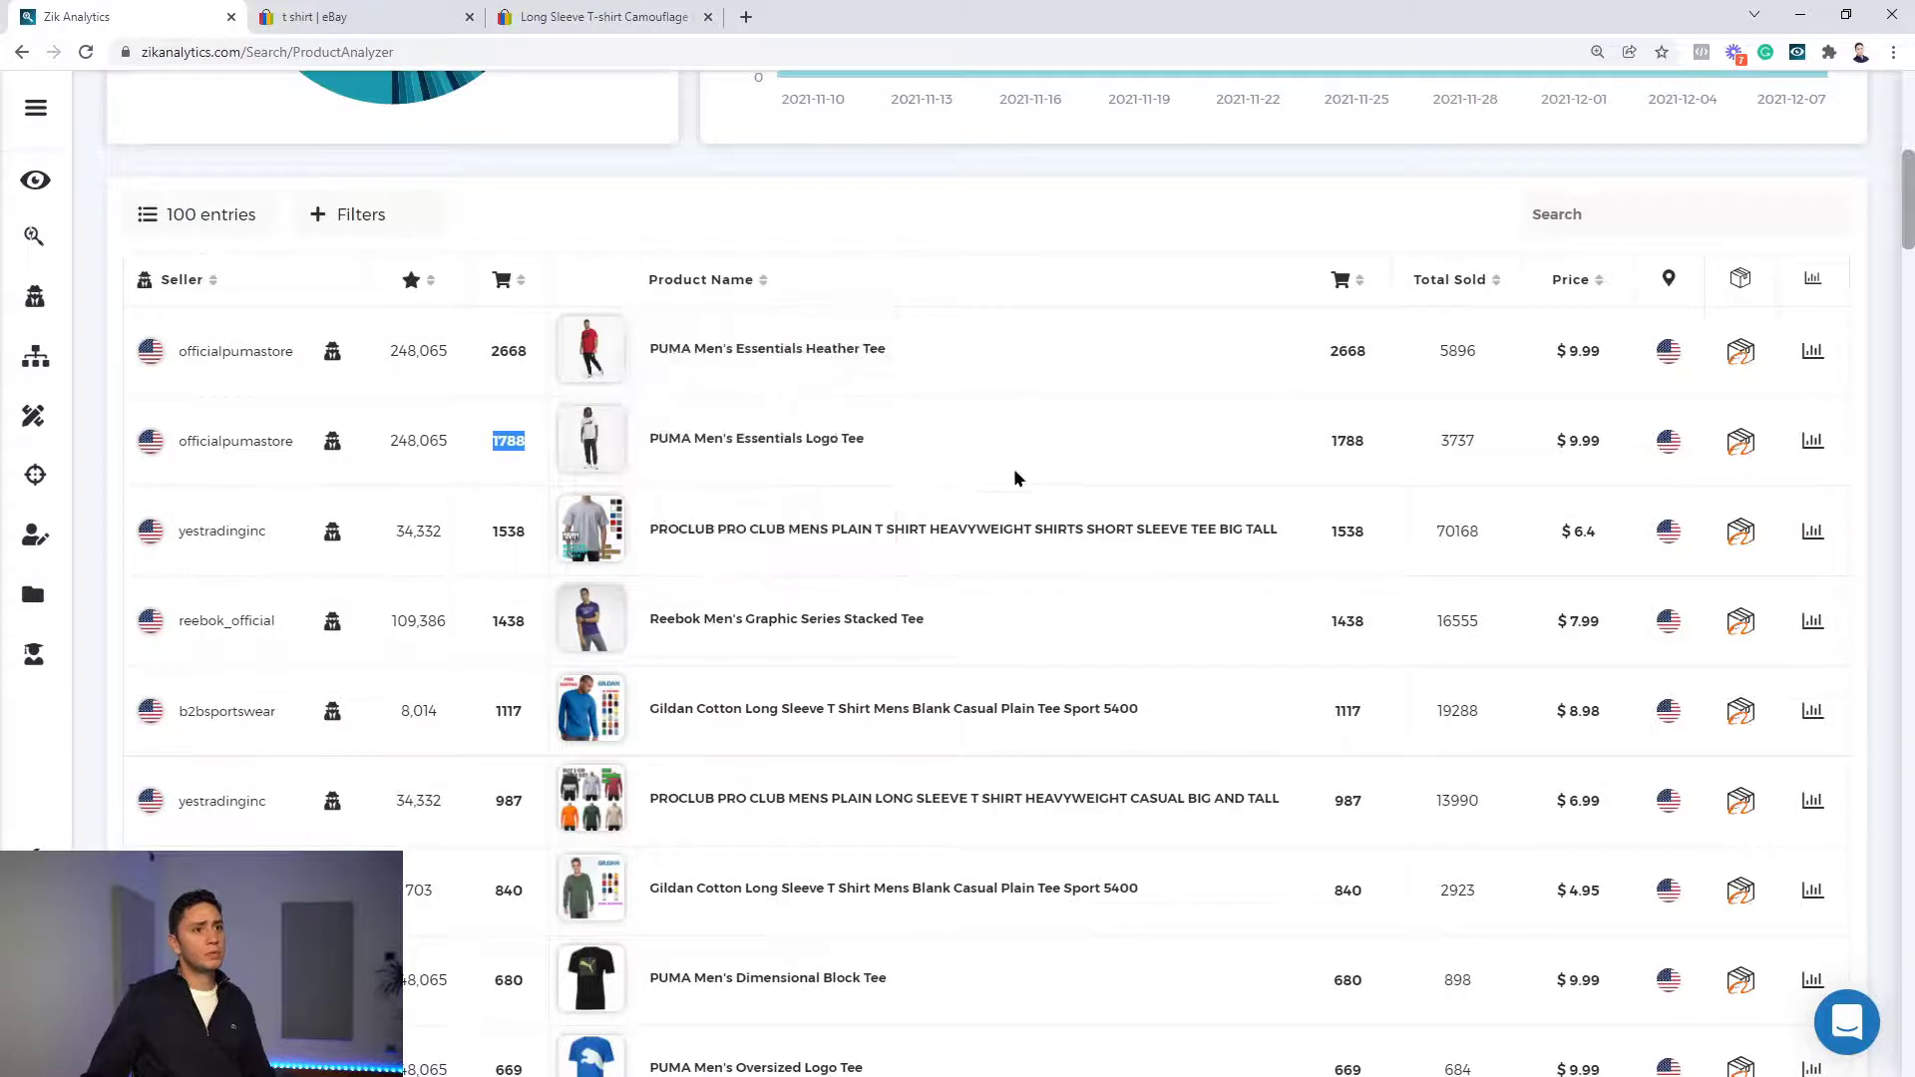
{"action": "left_click", "coordinate": [1064, 458]}
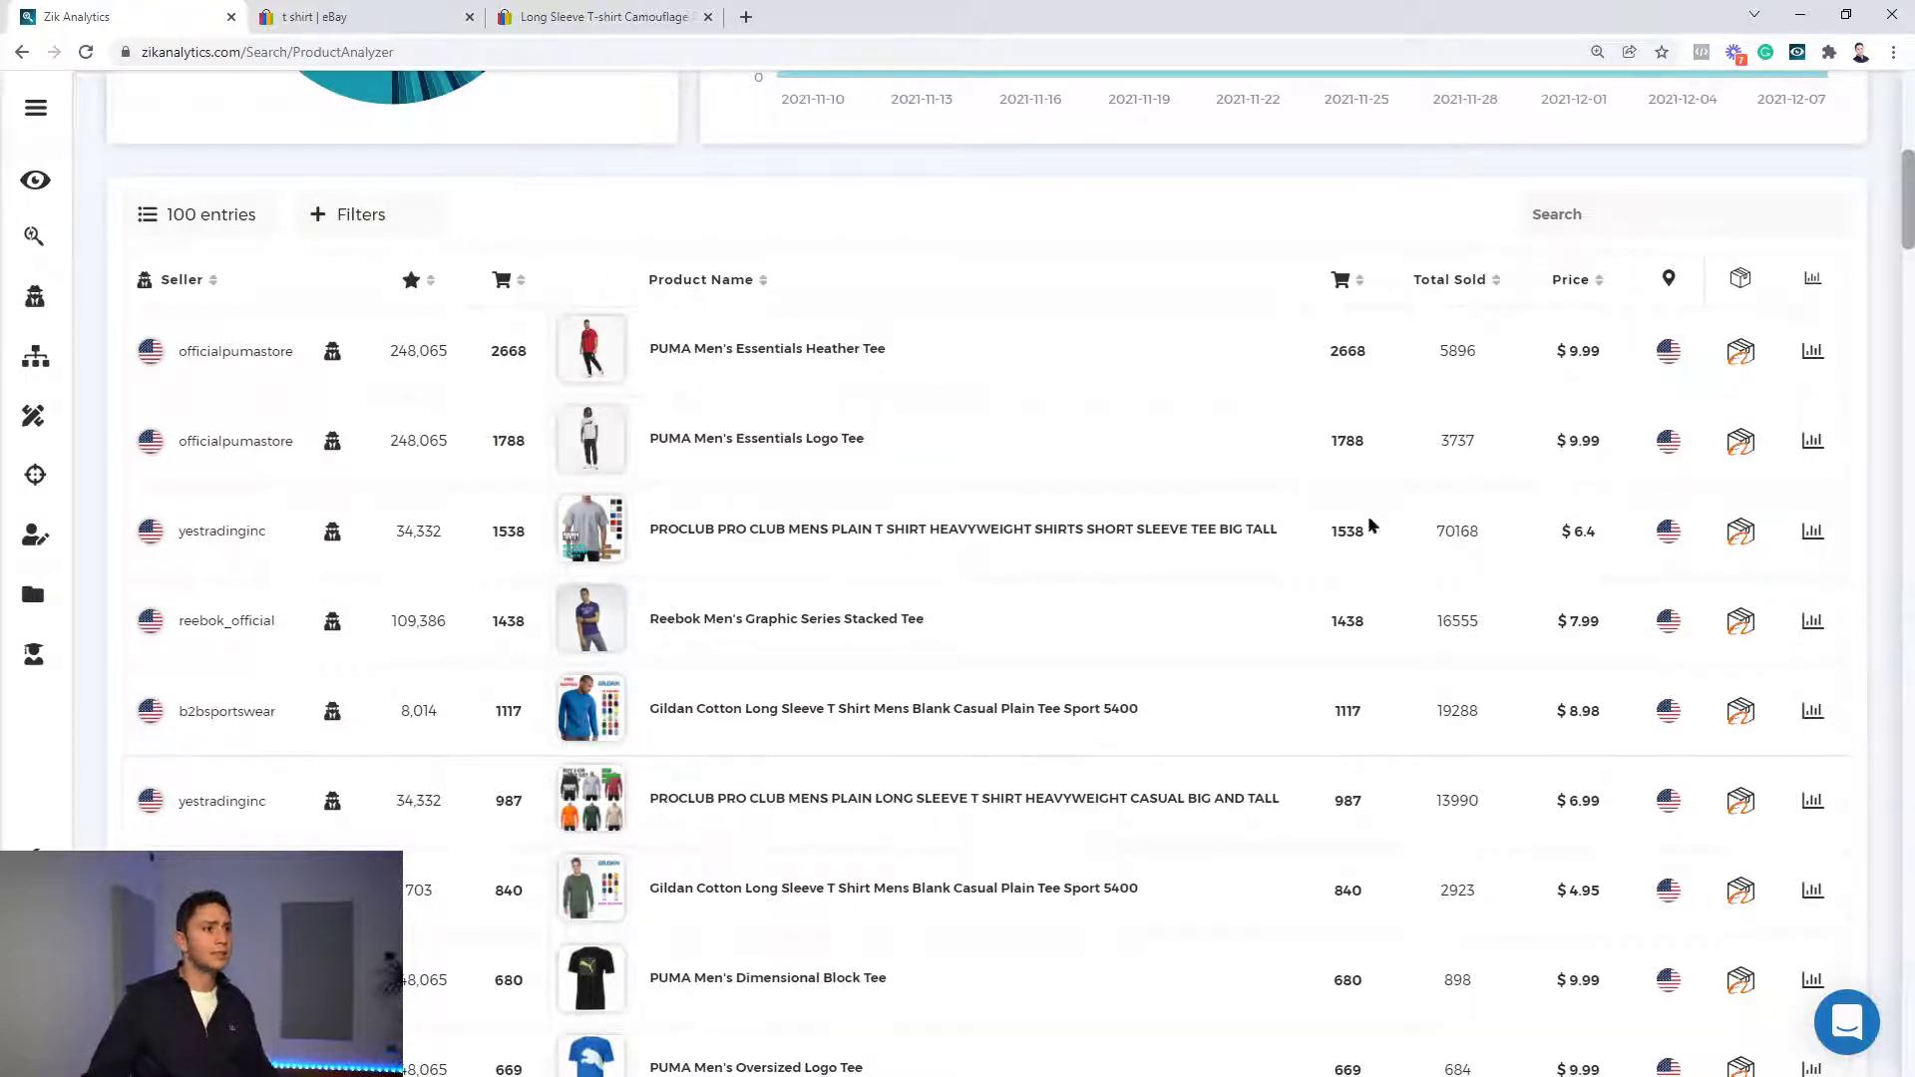
Step: Open the PUMA Men's Essentials Heather Tee listing in a new tab, then return to Zik Analytics
{"action": "left_click", "coordinate": [727, 344]}
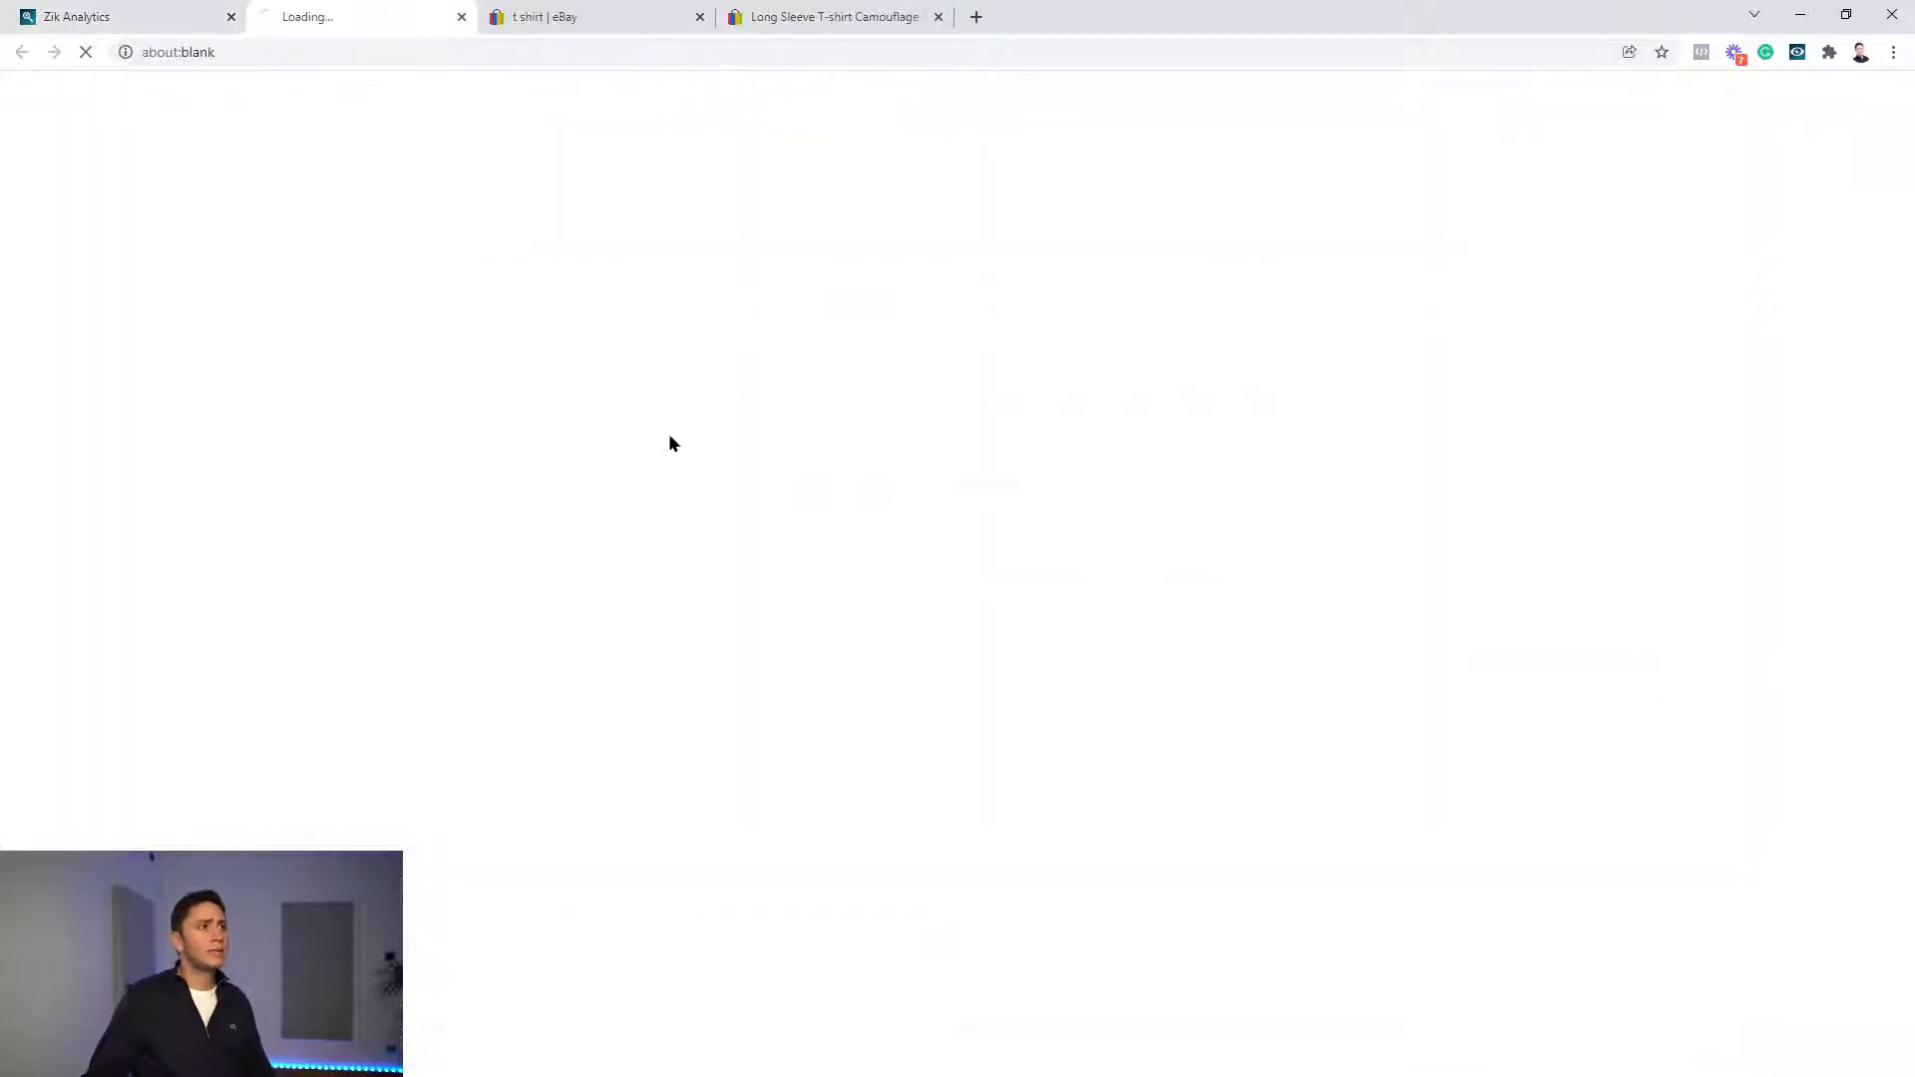
{"action": "left_click", "coordinate": [190, 16]}
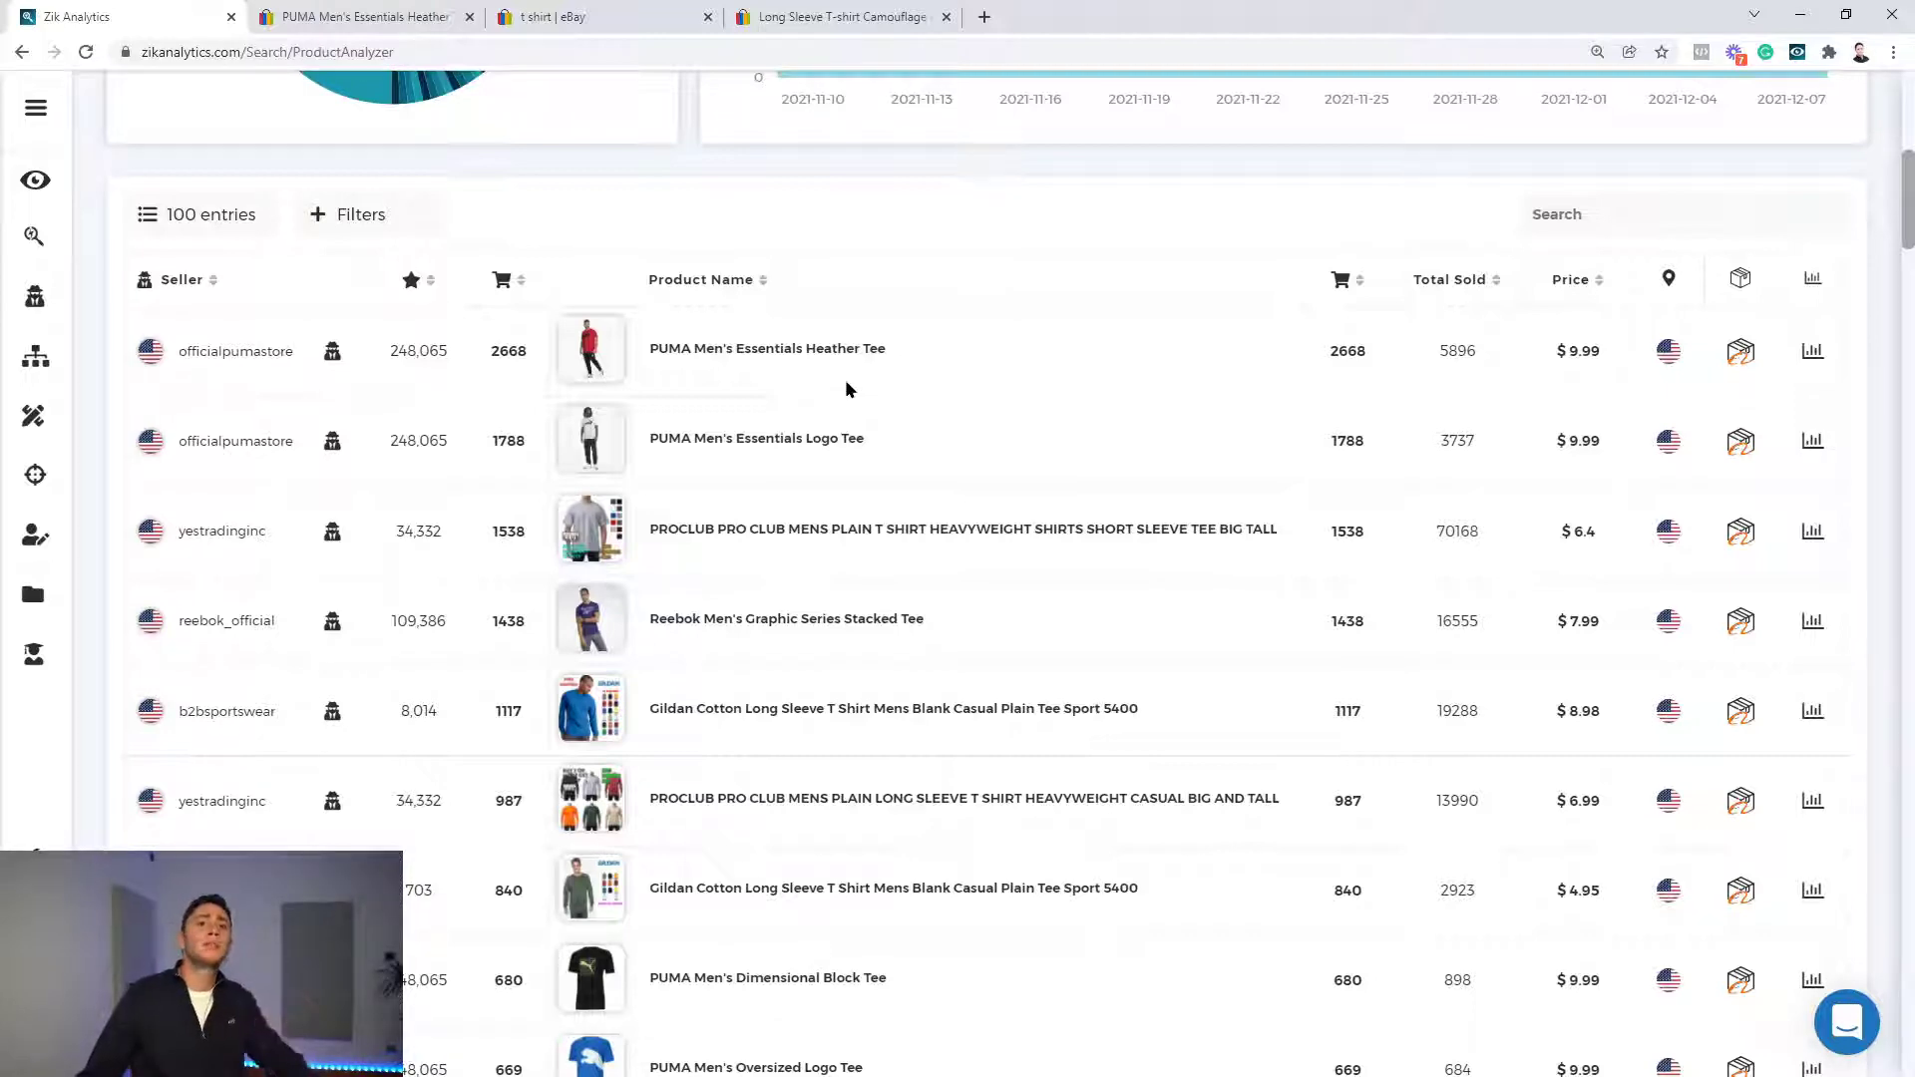
Step: Sort the T SHIRT product table by seller feedback, lowest first
{"action": "scroll", "coordinate": [744, 565], "scroll_direction": "up", "scroll_amount": 8}
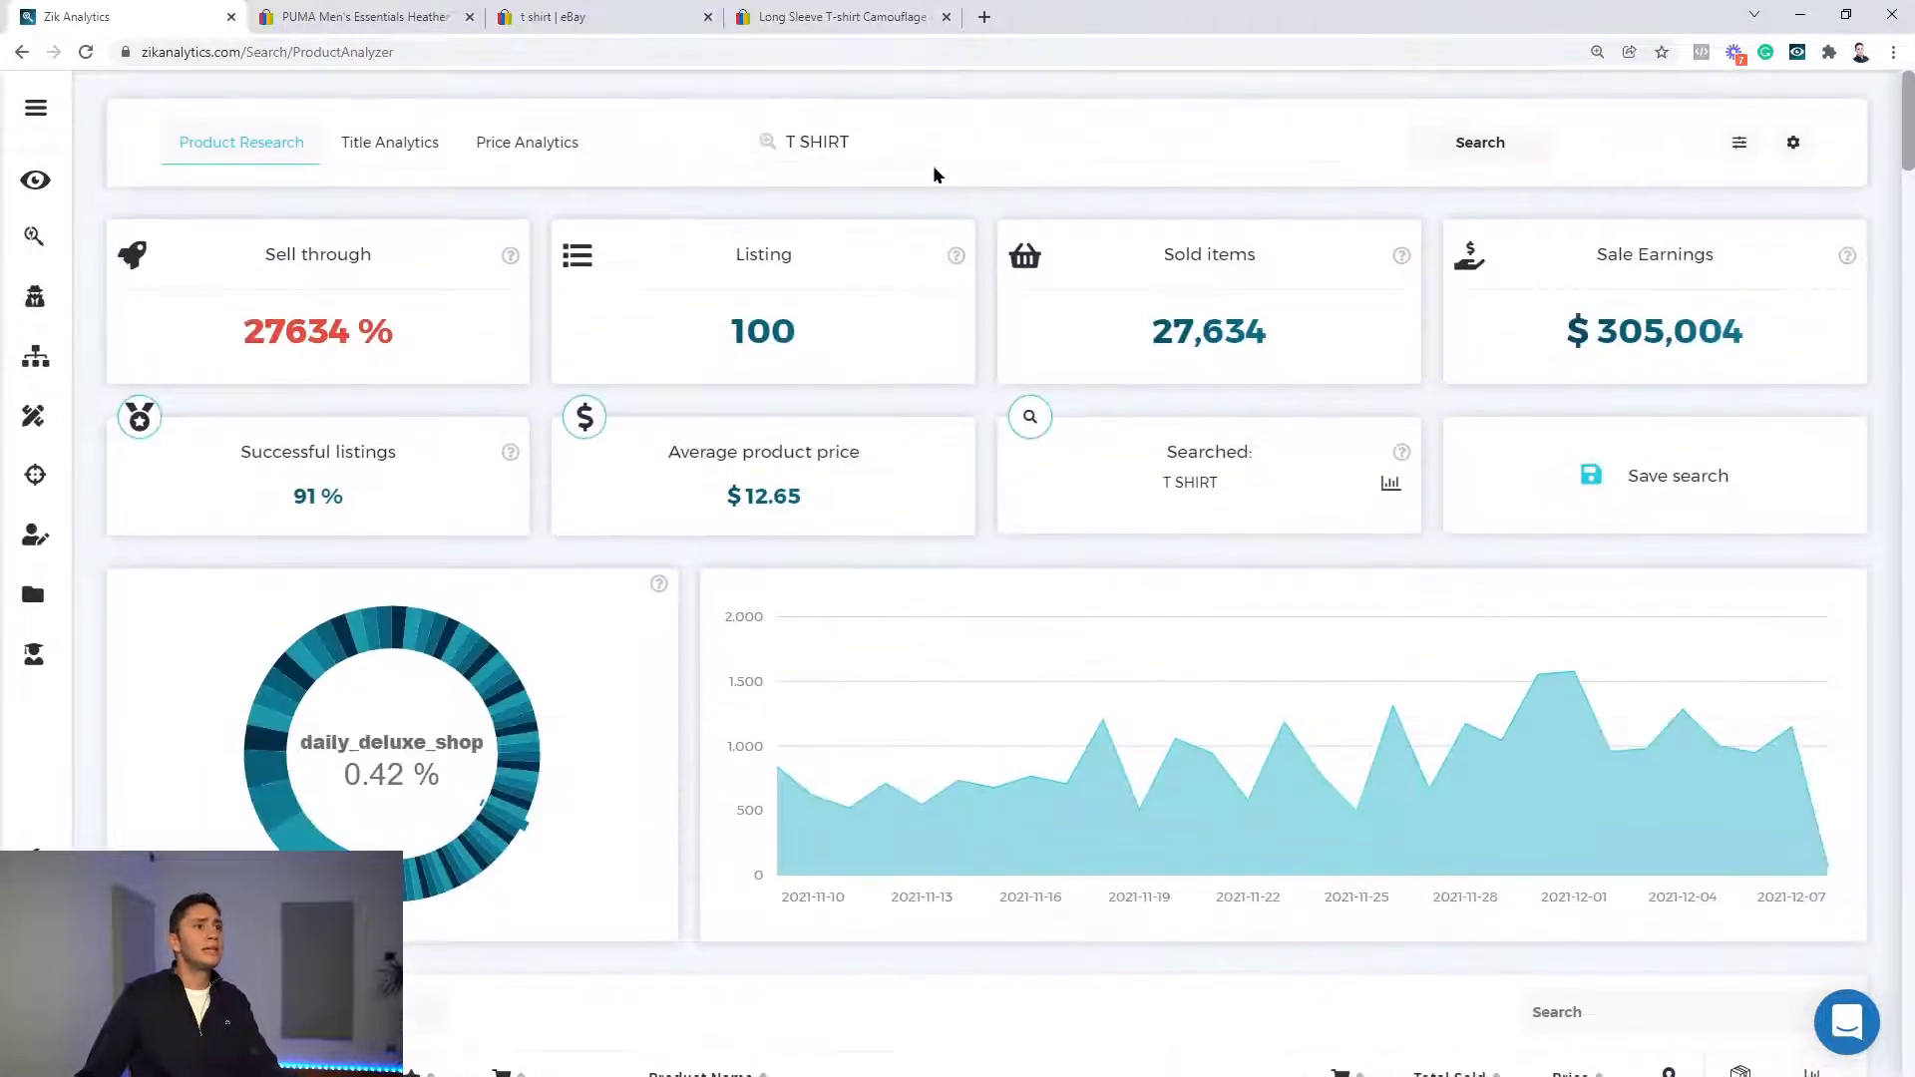
{"action": "left_click", "coordinate": [929, 161]}
{"action": "scroll", "coordinate": [624, 364], "scroll_direction": "down", "scroll_amount": 10}
{"action": "scroll", "coordinate": [597, 373], "scroll_direction": "up", "scroll_amount": 3}
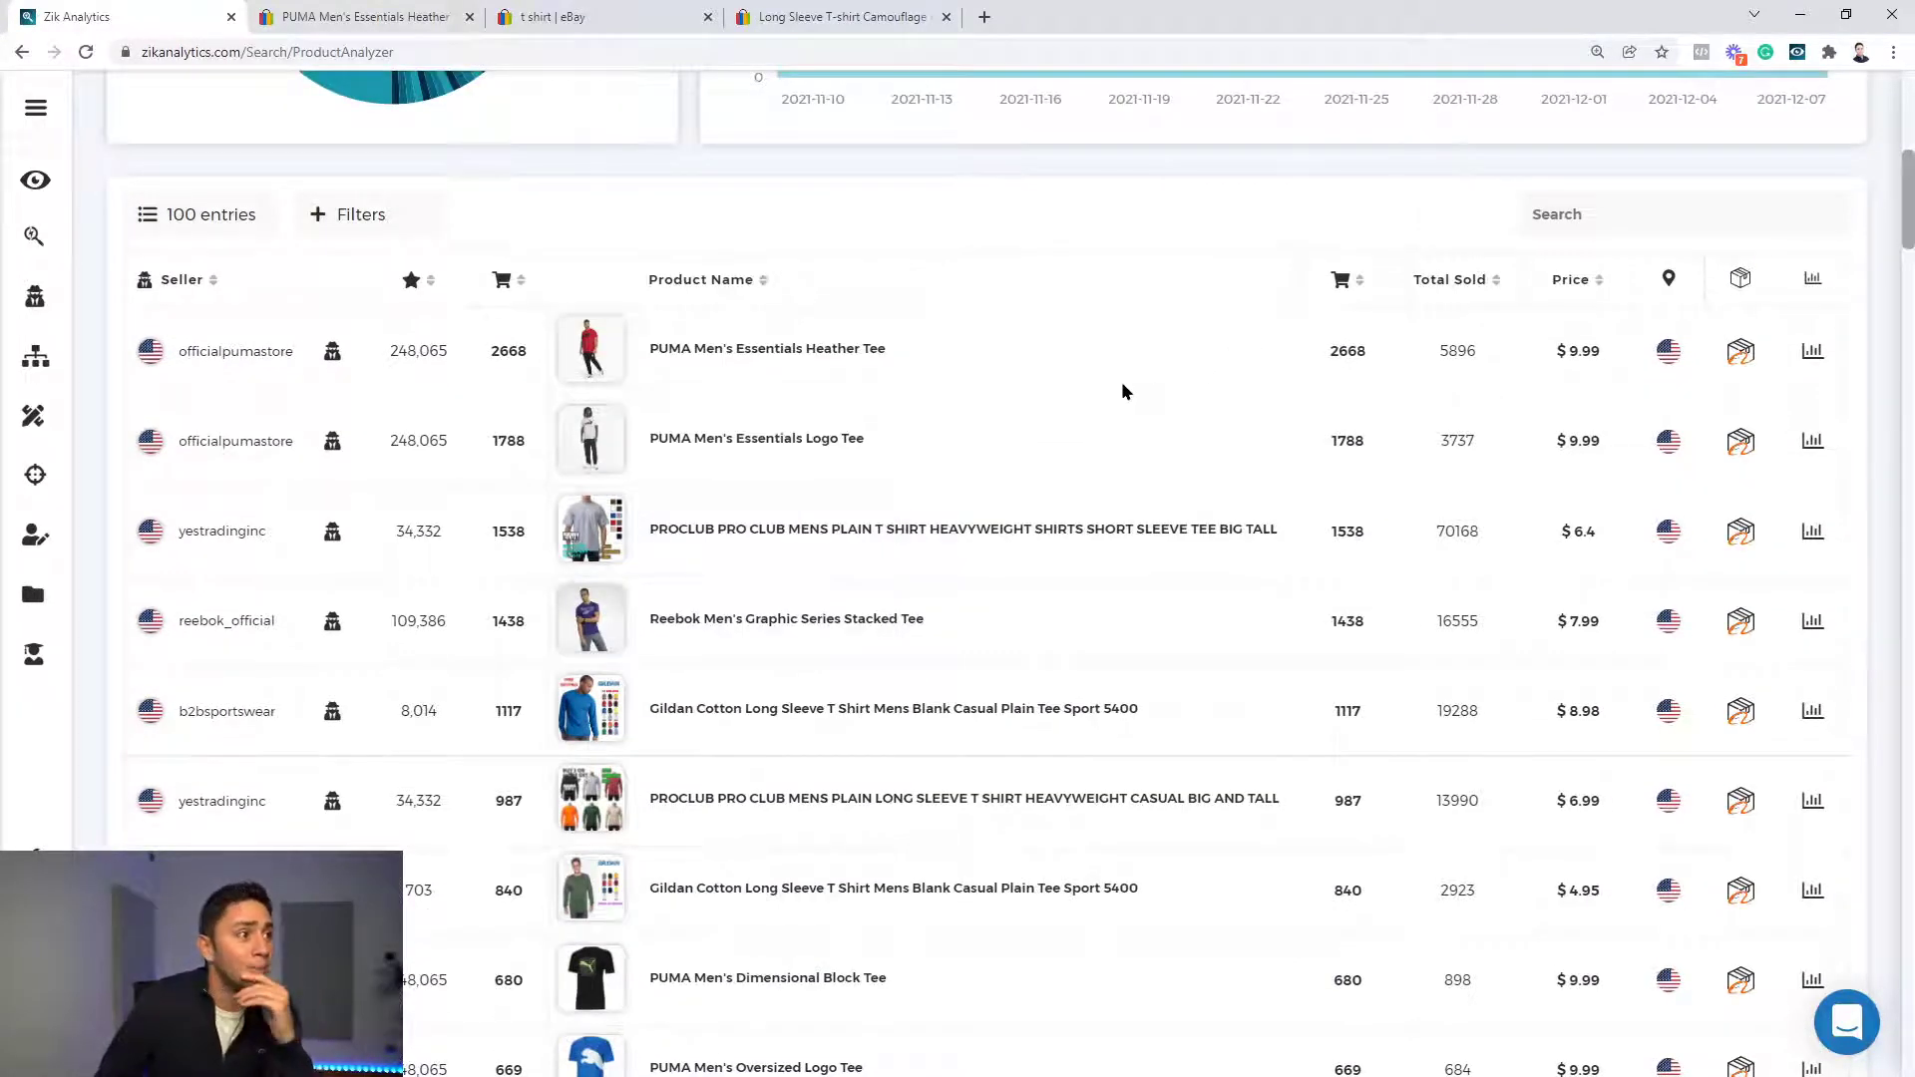
{"action": "left_click", "coordinate": [432, 285]}
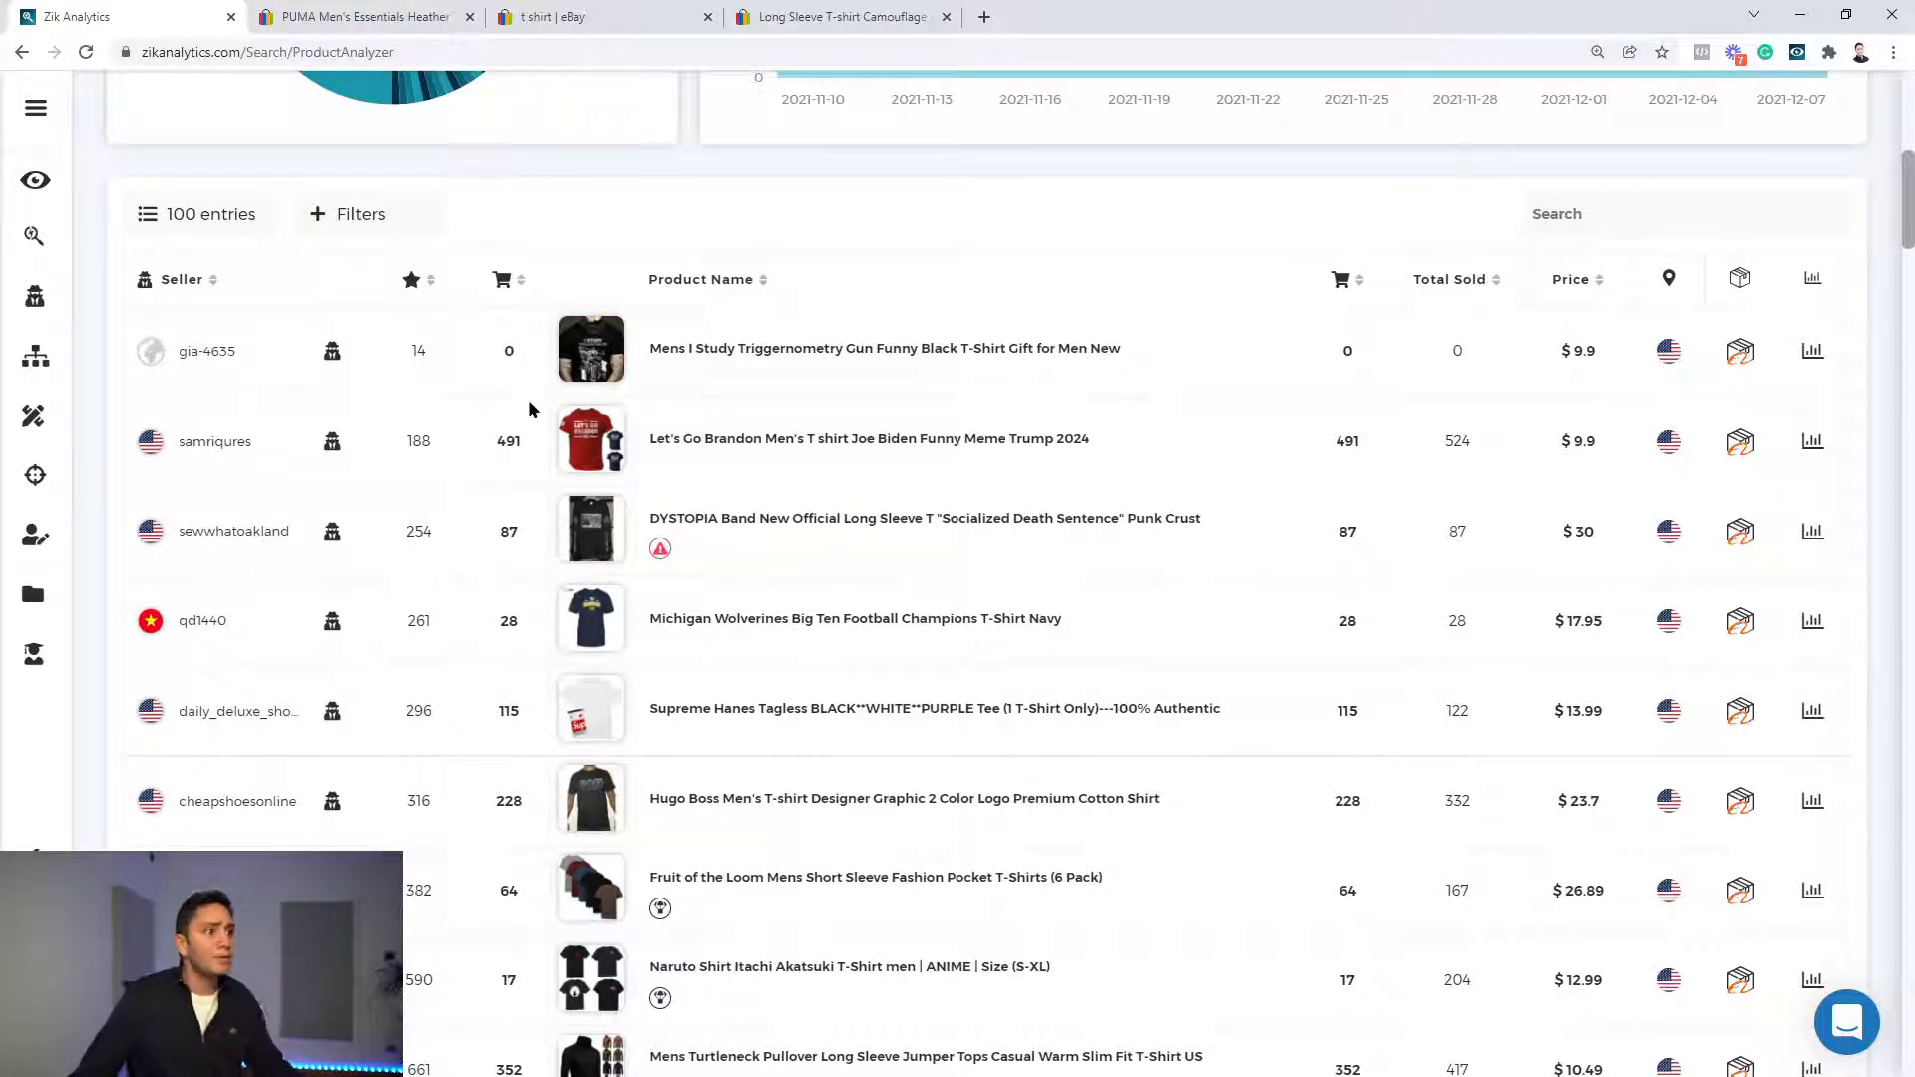
Step: Highlight qd1440's 261 feedback, 28 sales and $17.95 price, plus DYSTOPIA's 87 sales
{"action": "mouse_move", "coordinate": [599, 454]}
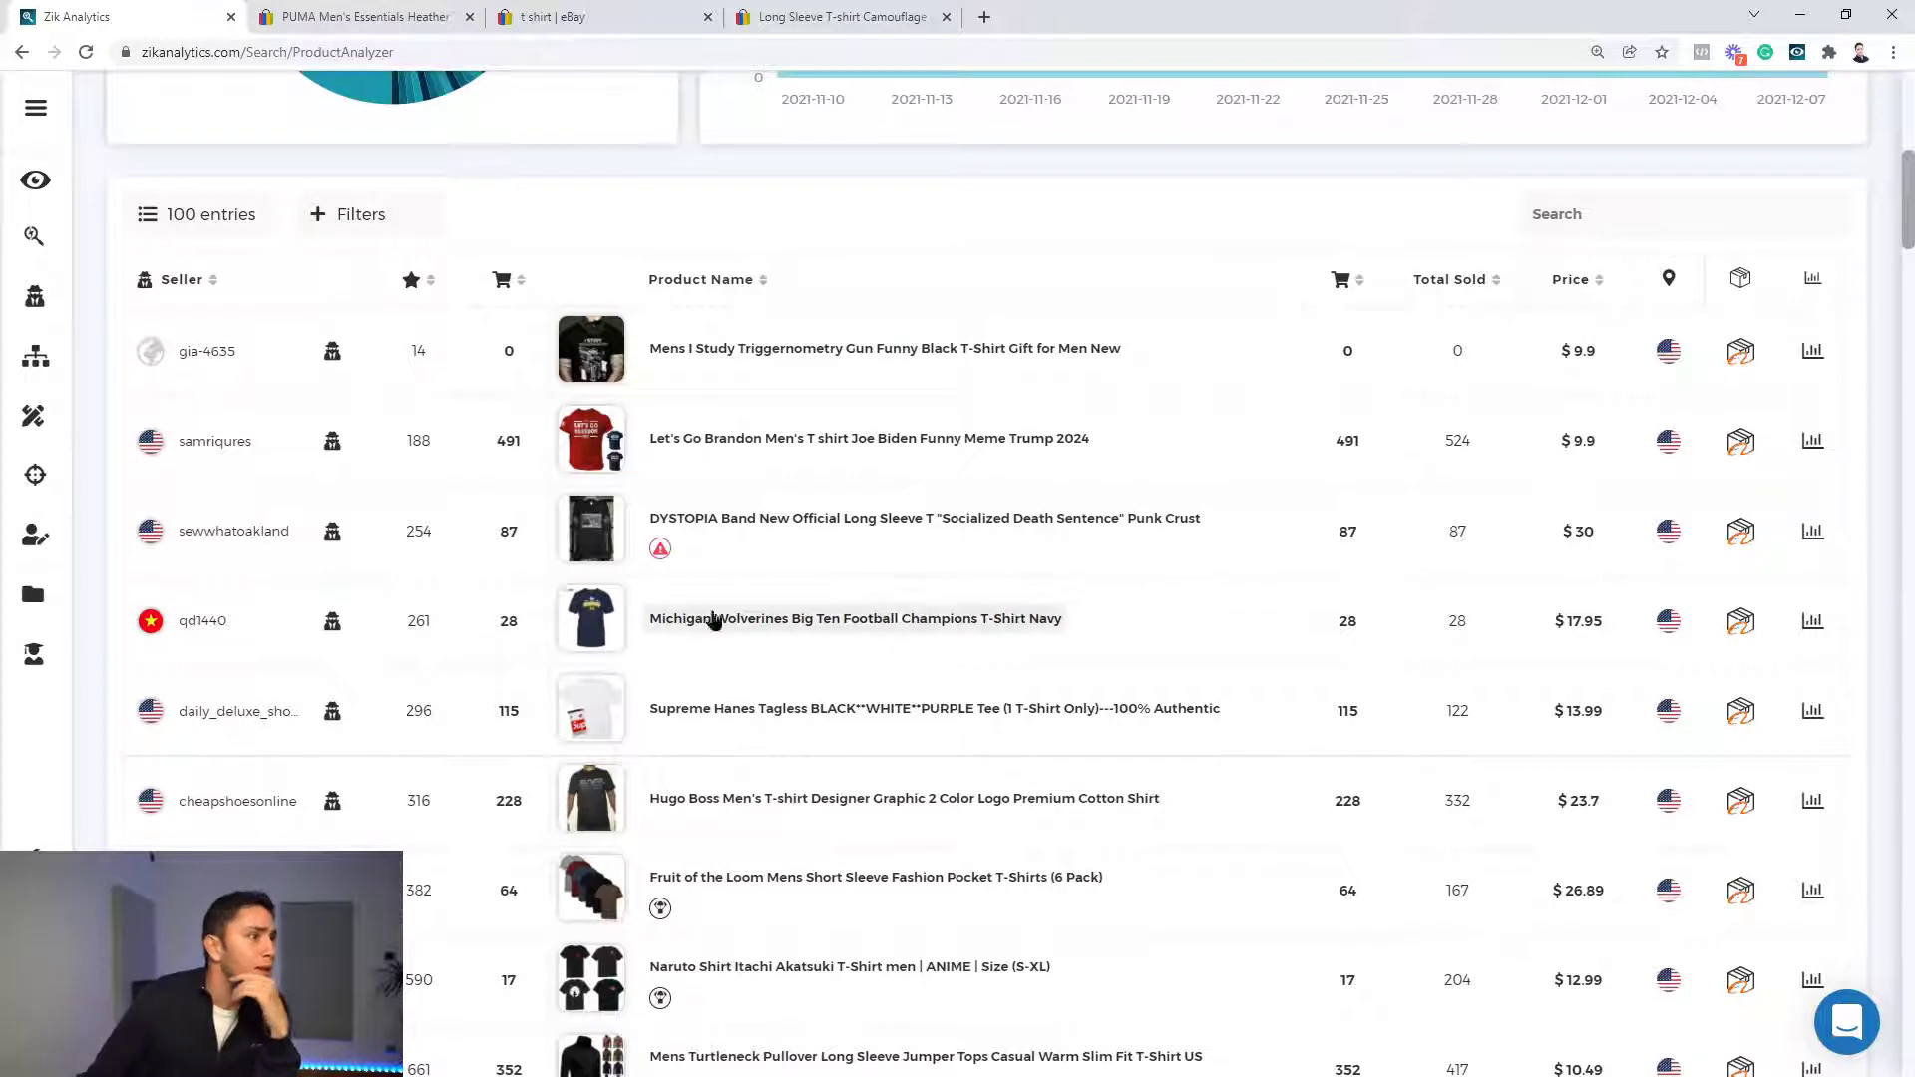
{"action": "mouse_move", "coordinate": [143, 624]}
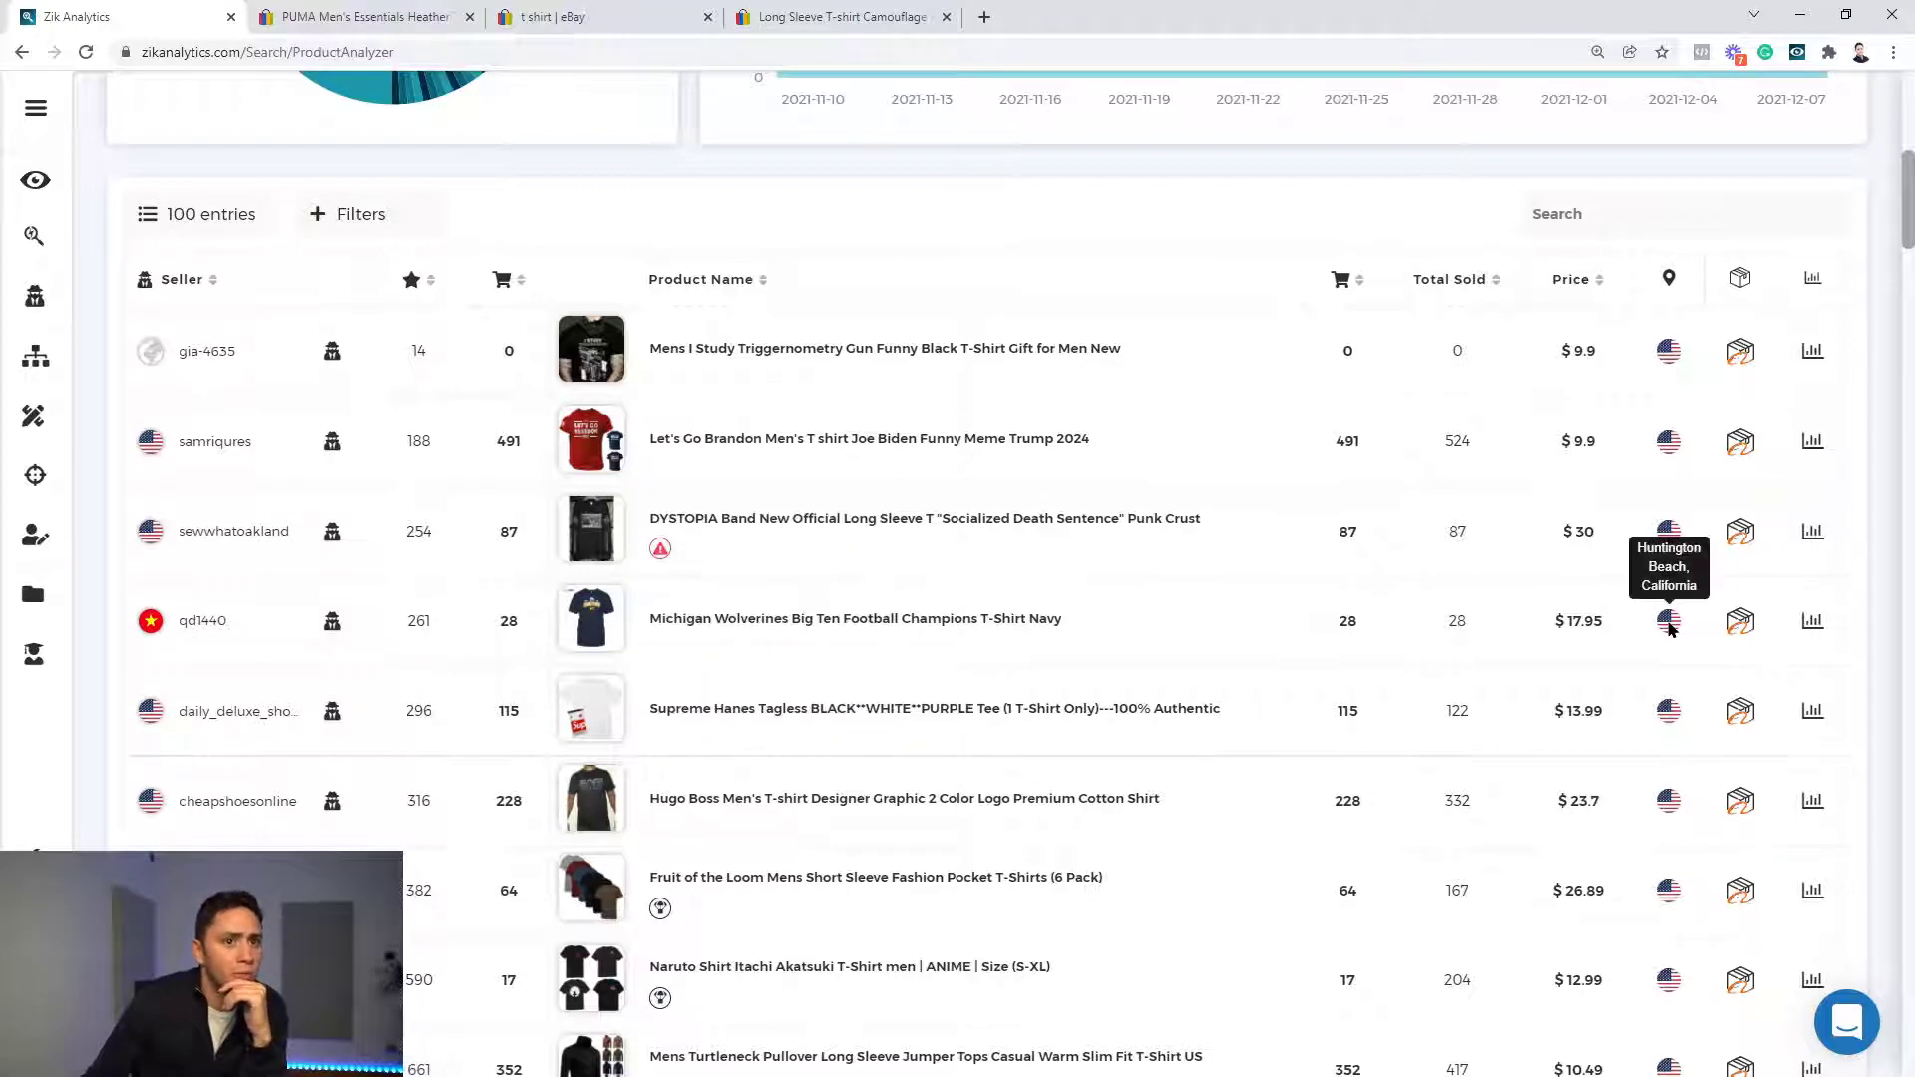
{"action": "double_click", "coordinate": [418, 623]}
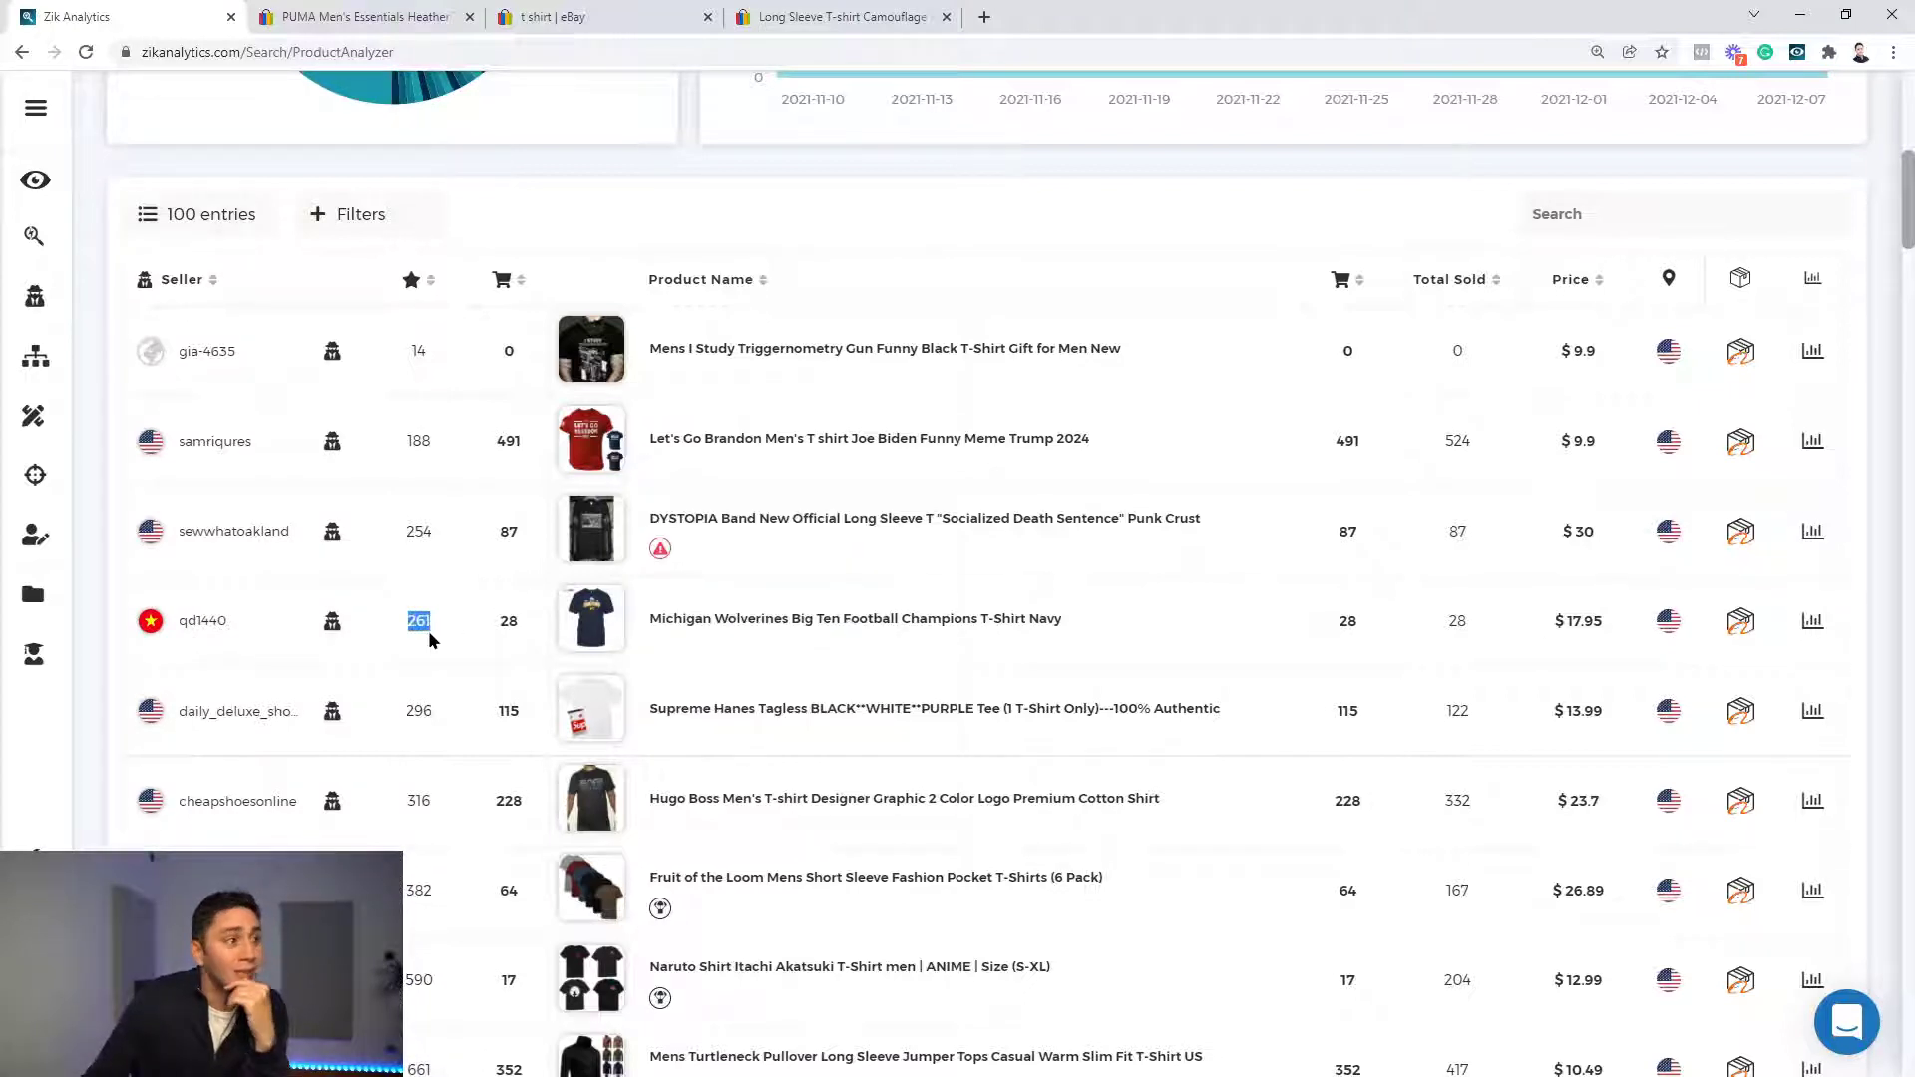
{"action": "double_click", "coordinate": [509, 627]}
{"action": "mouse_move", "coordinate": [585, 622]}
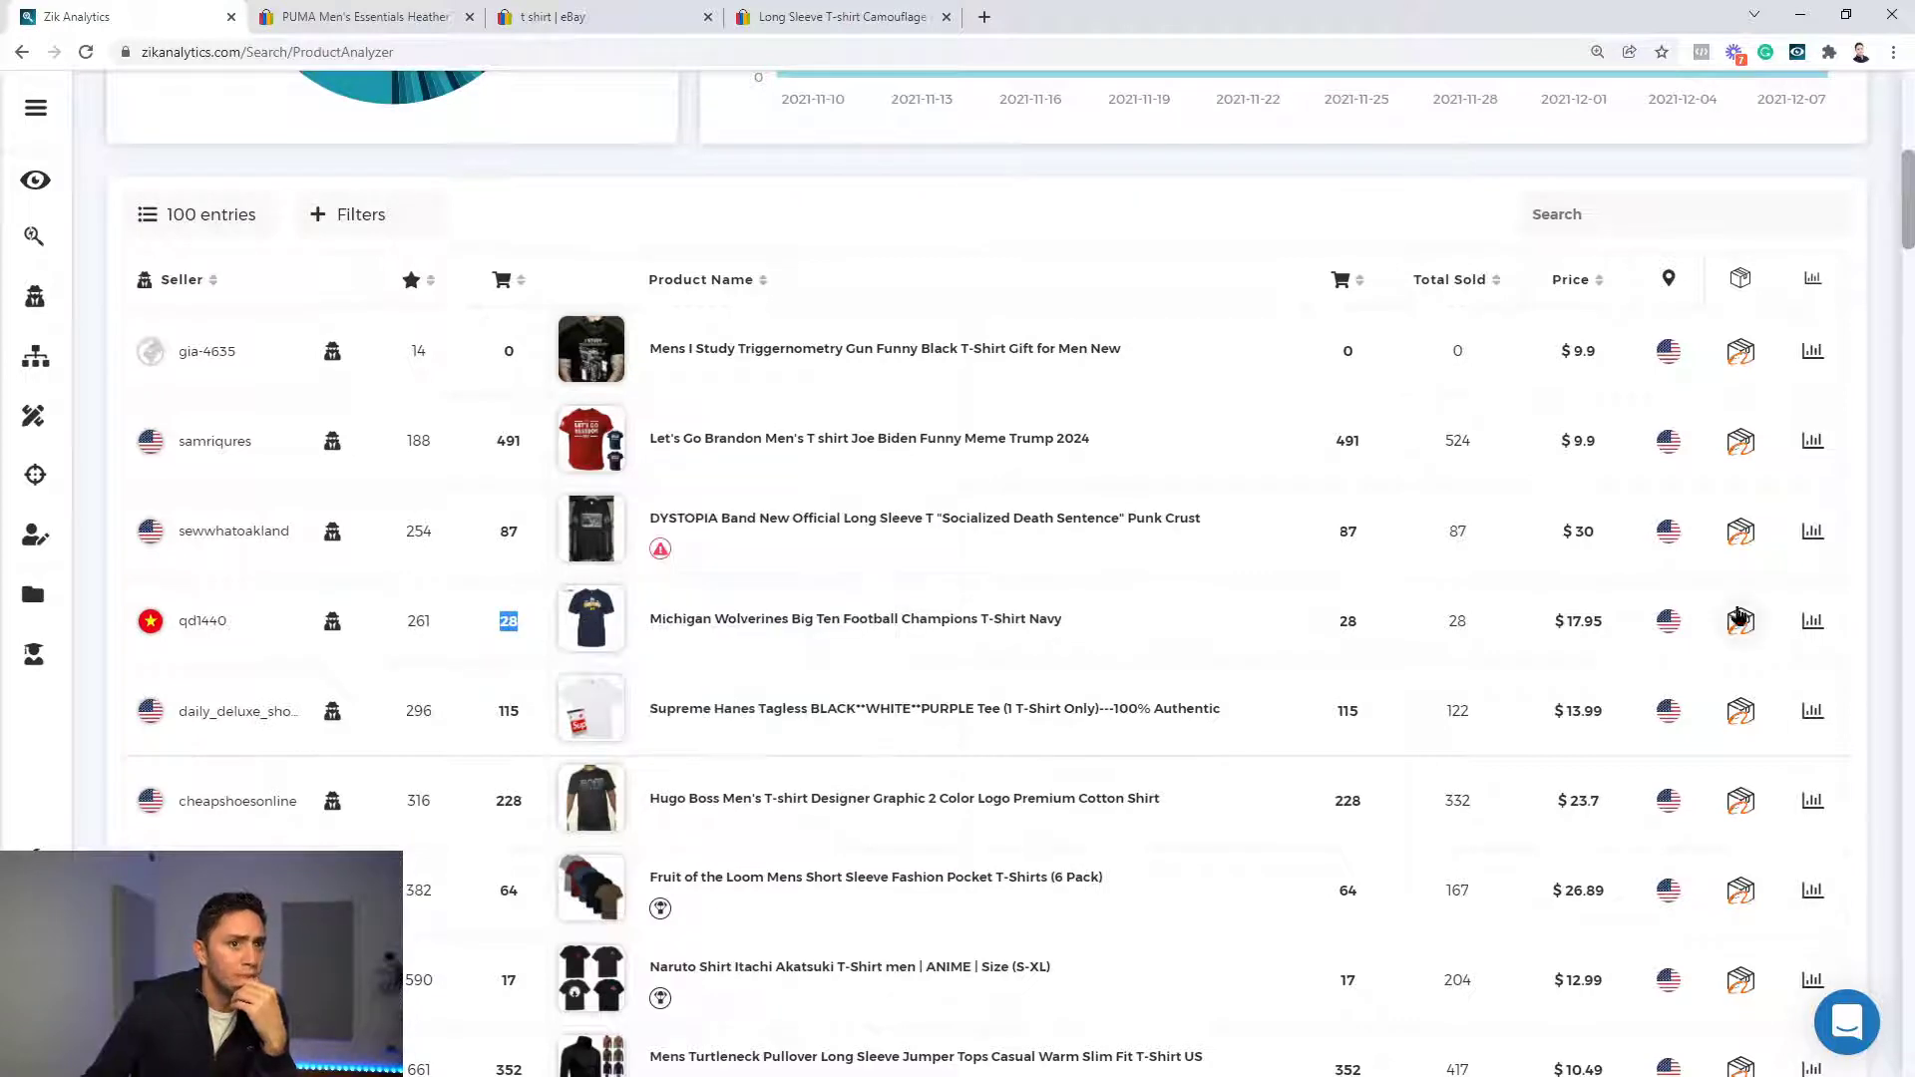
{"action": "left_click_drag", "start_coordinate": [1619, 621], "coordinate": [1554, 621]}
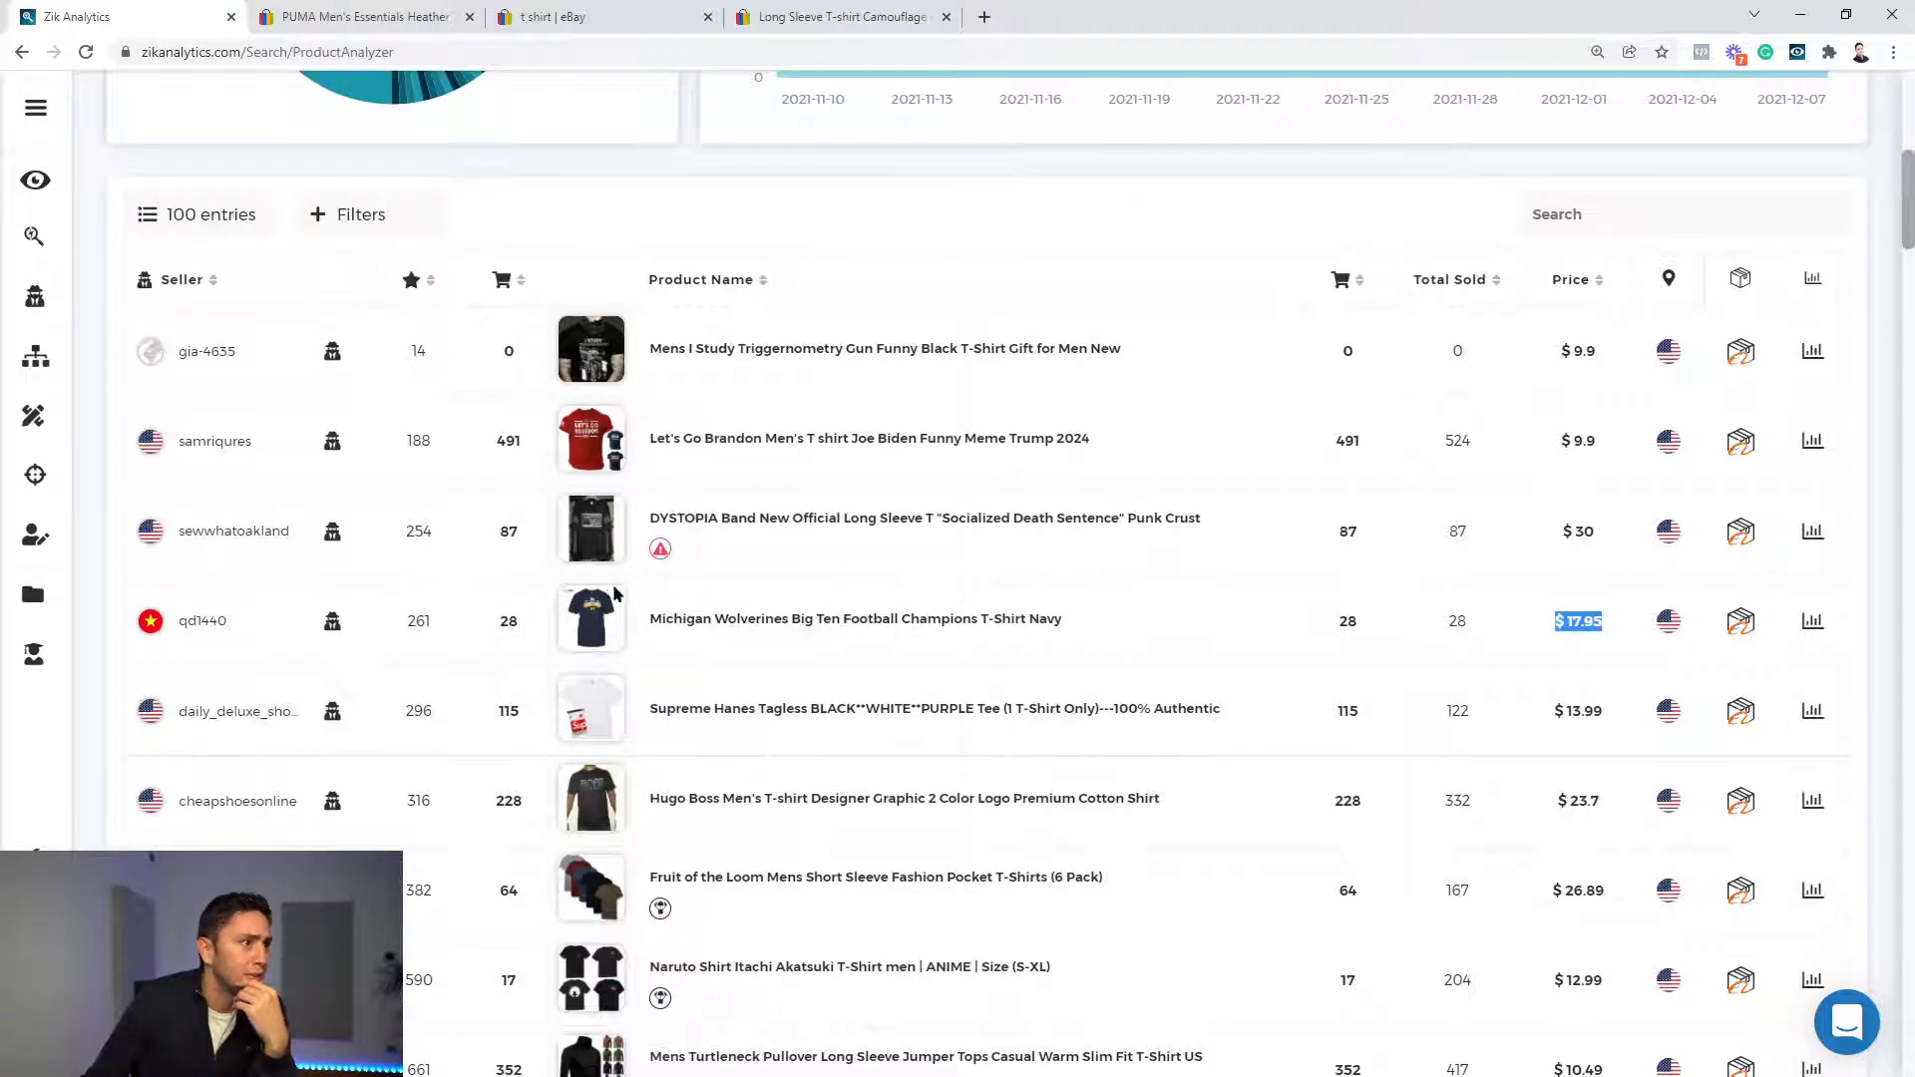
{"action": "mouse_move", "coordinate": [576, 534]}
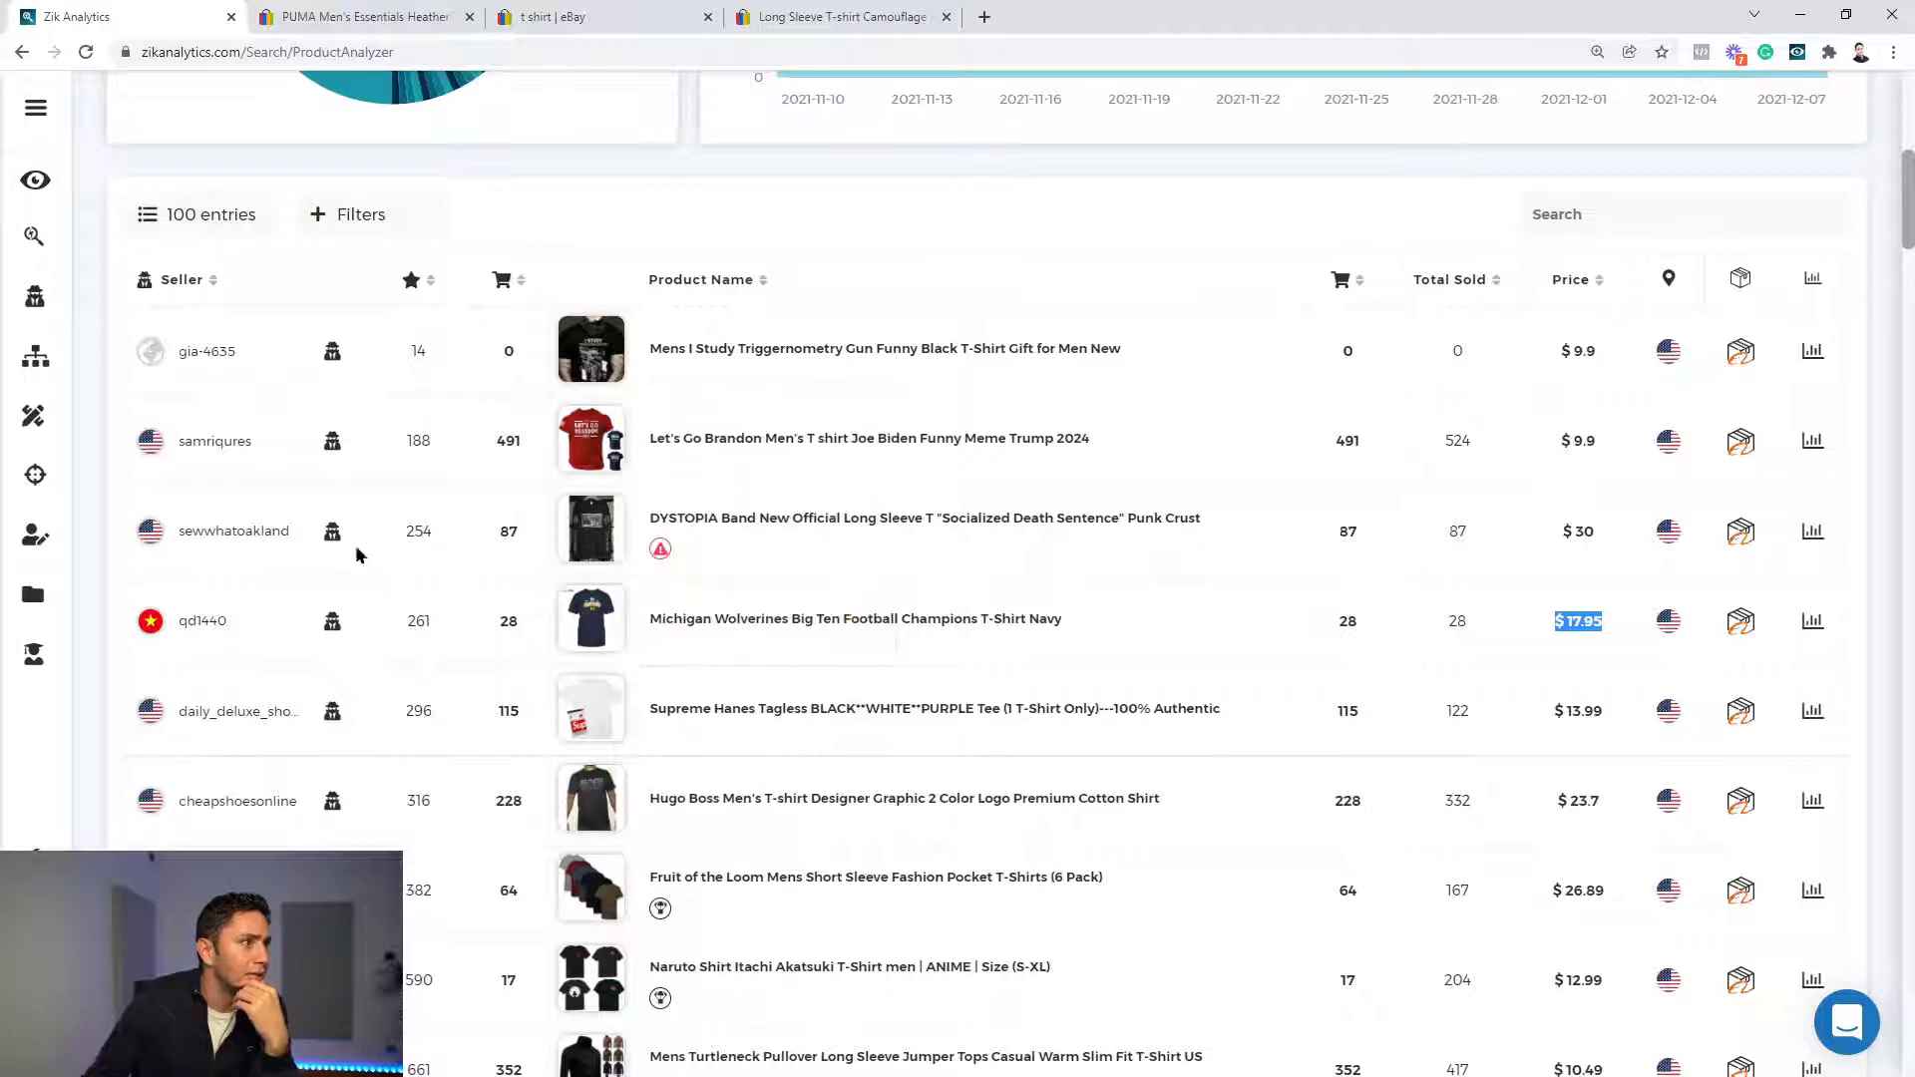
{"action": "double_click", "coordinate": [1343, 537]}
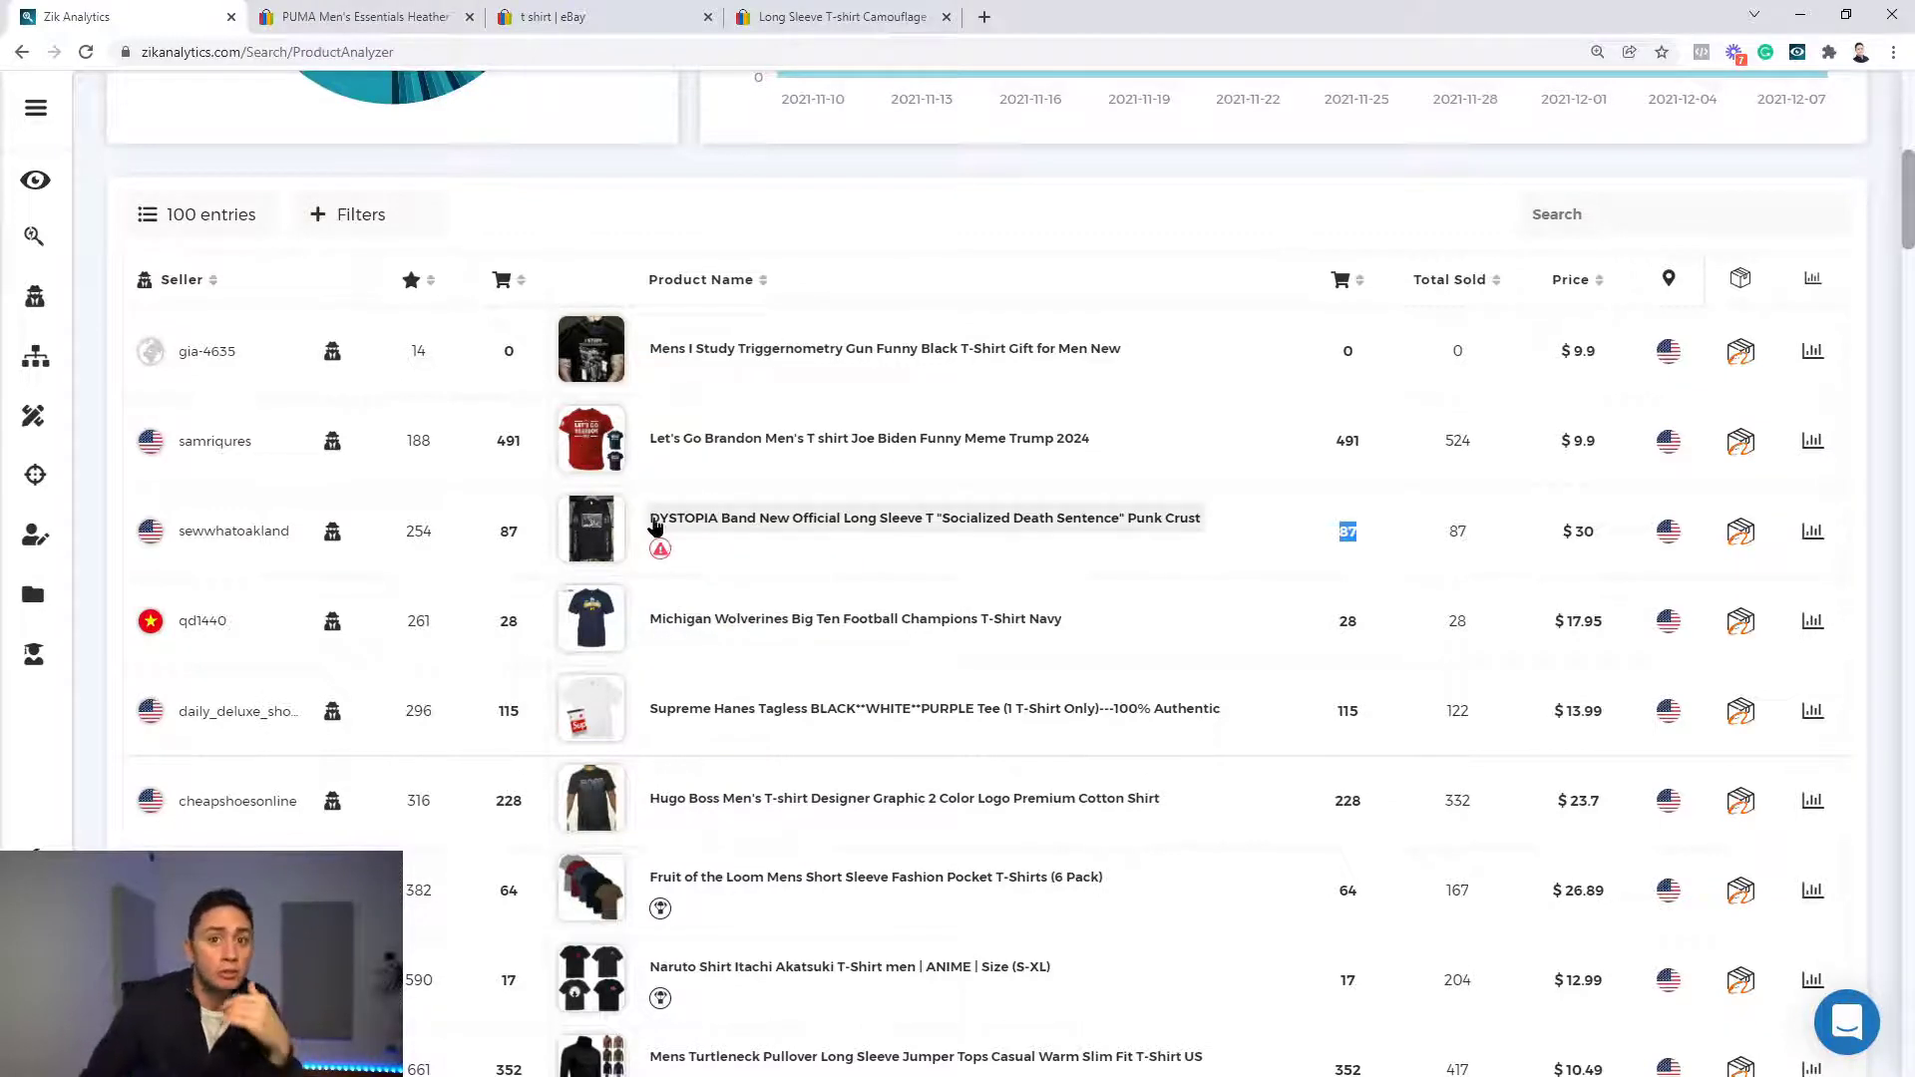
Step: Scan the low-feedback seller rows, then open Product Research in a new browser tab
{"action": "scroll", "coordinate": [654, 526], "scroll_direction": "down", "scroll_amount": 3}
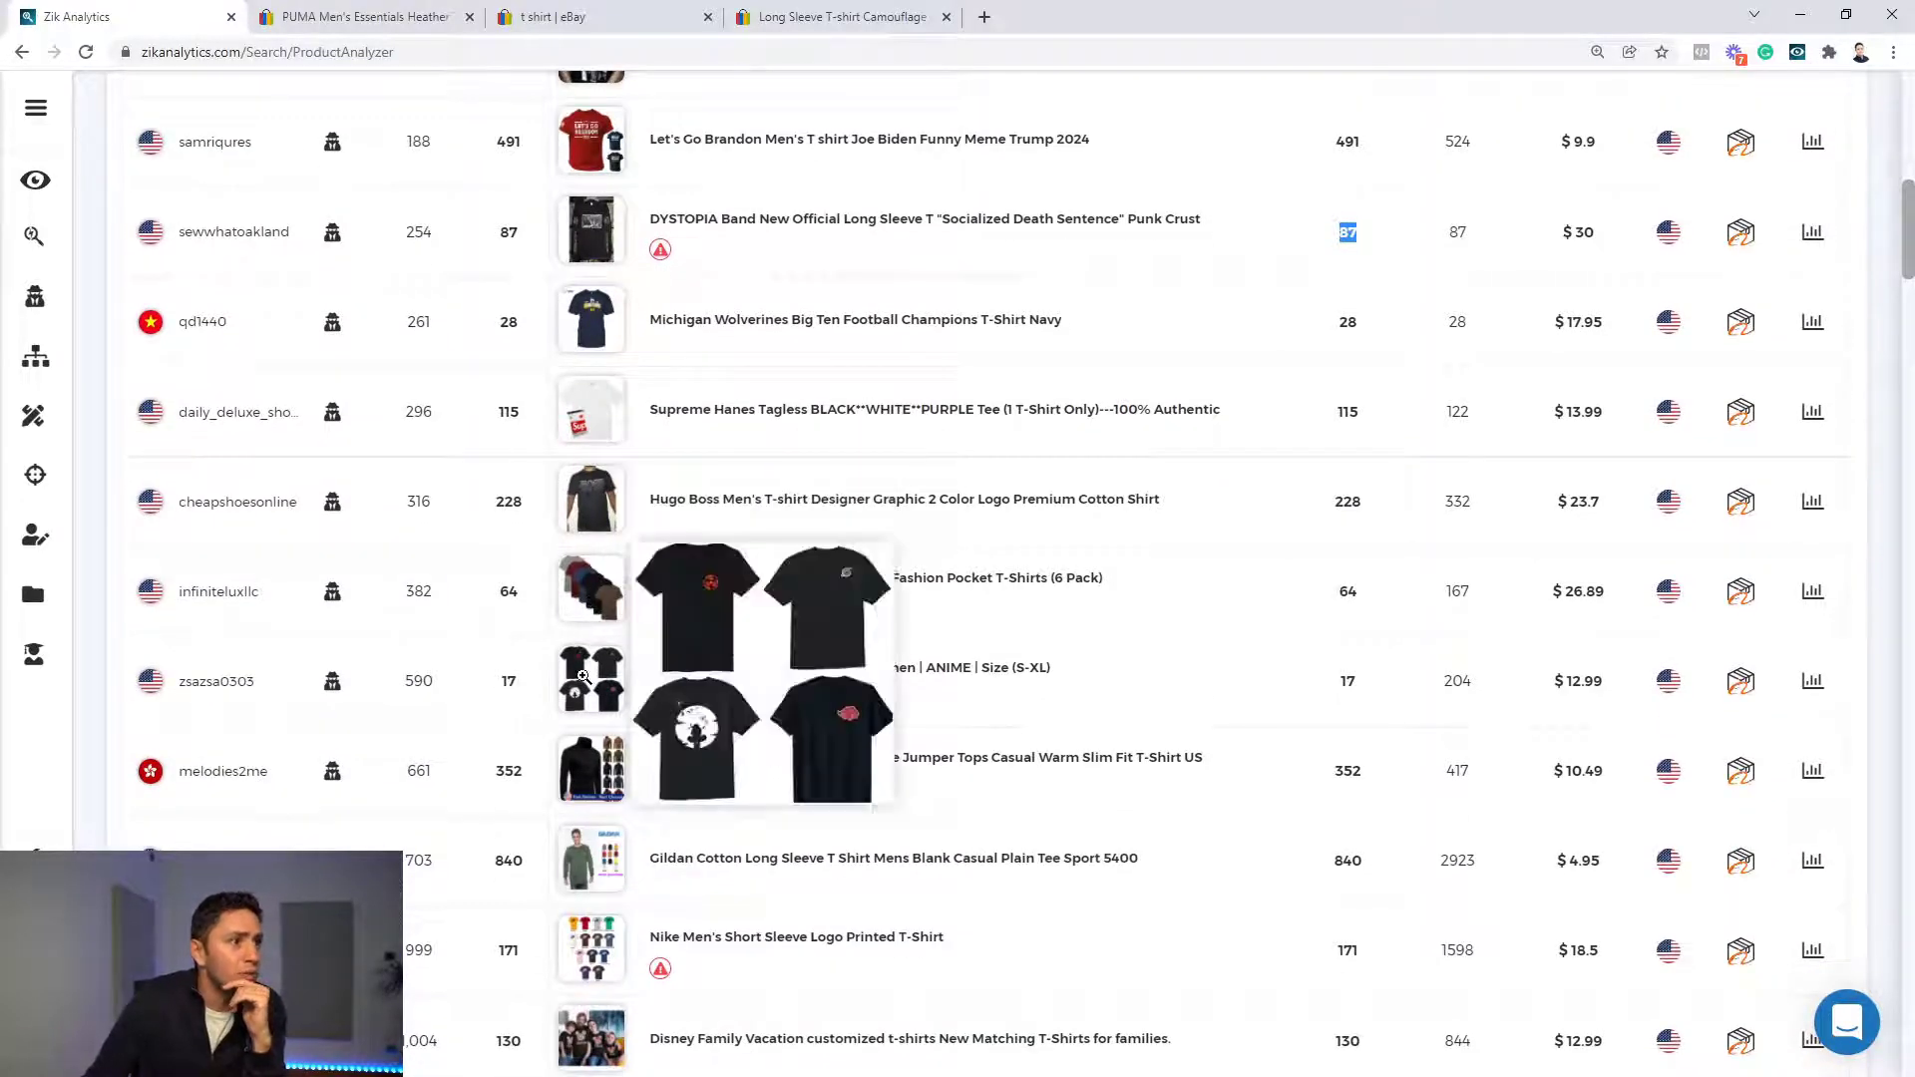
{"action": "mouse_move", "coordinate": [584, 751]}
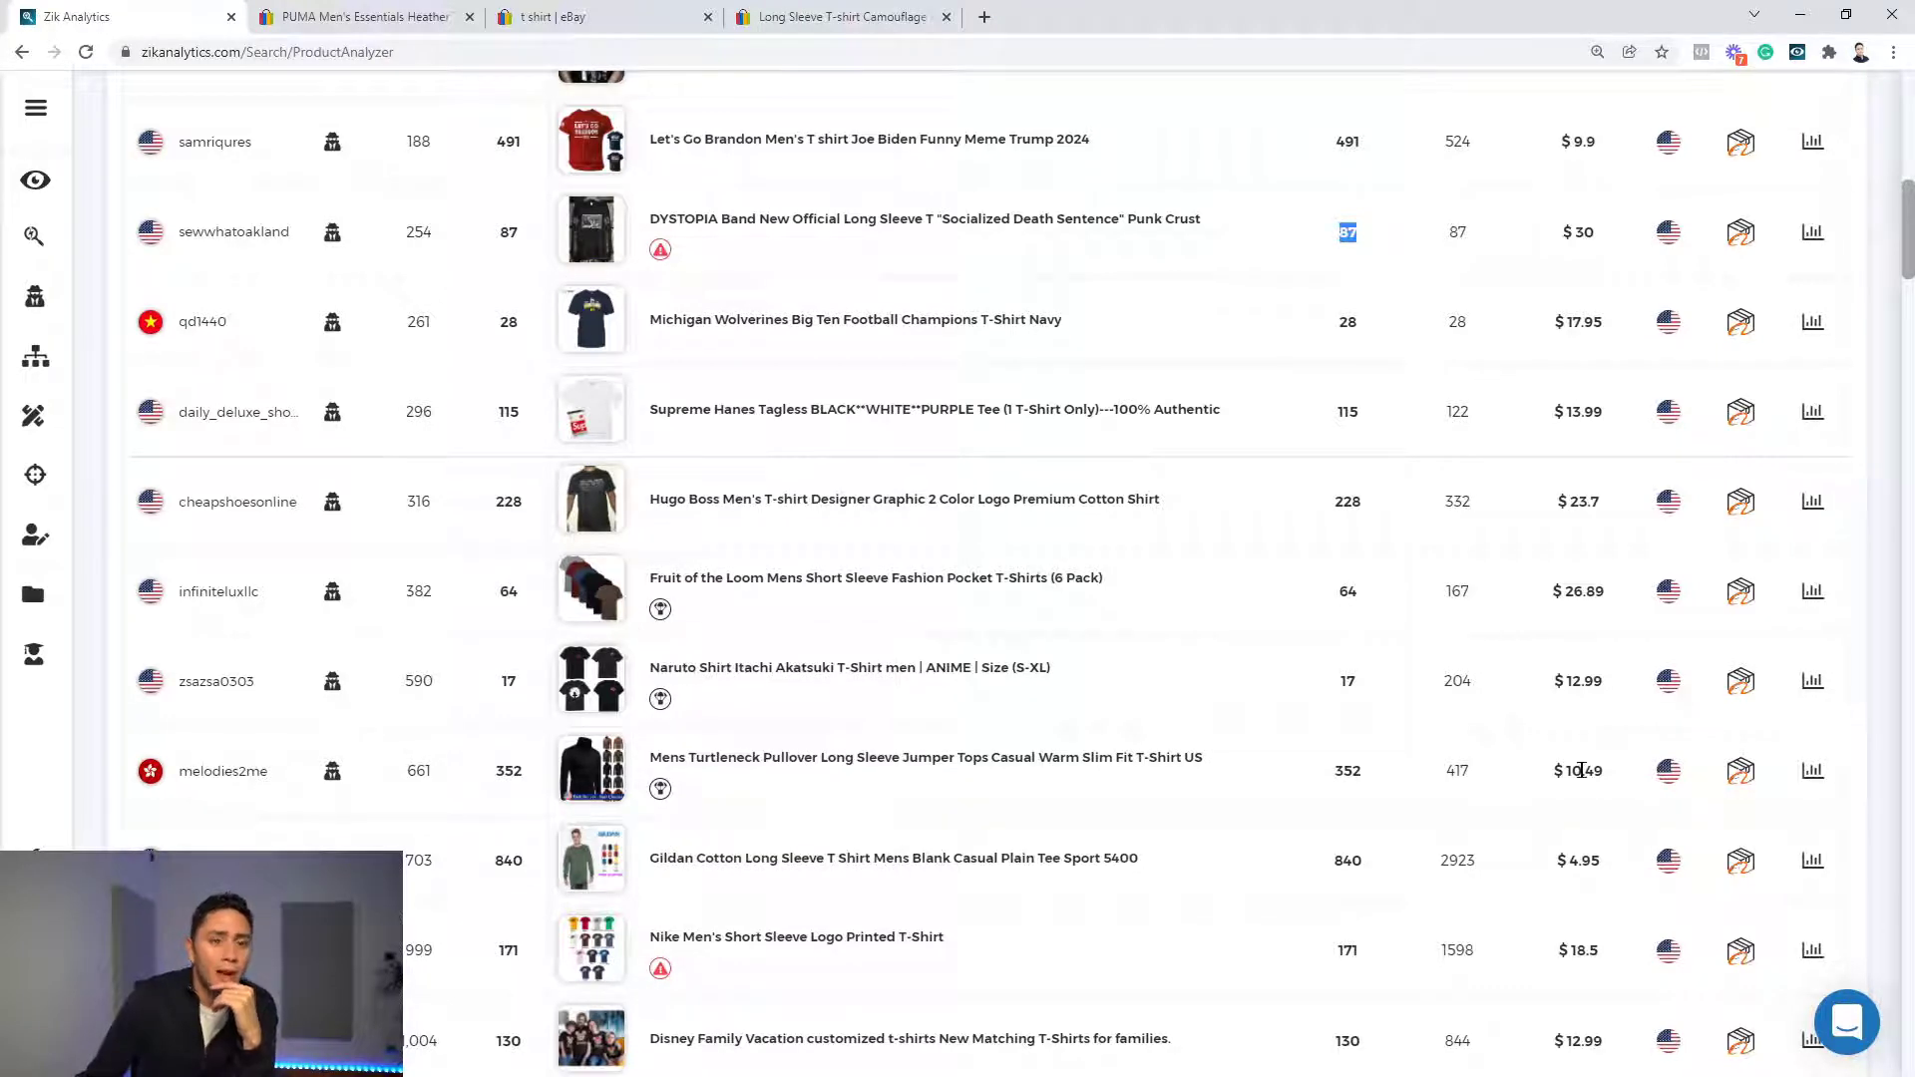
{"action": "left_click", "coordinate": [1379, 781]}
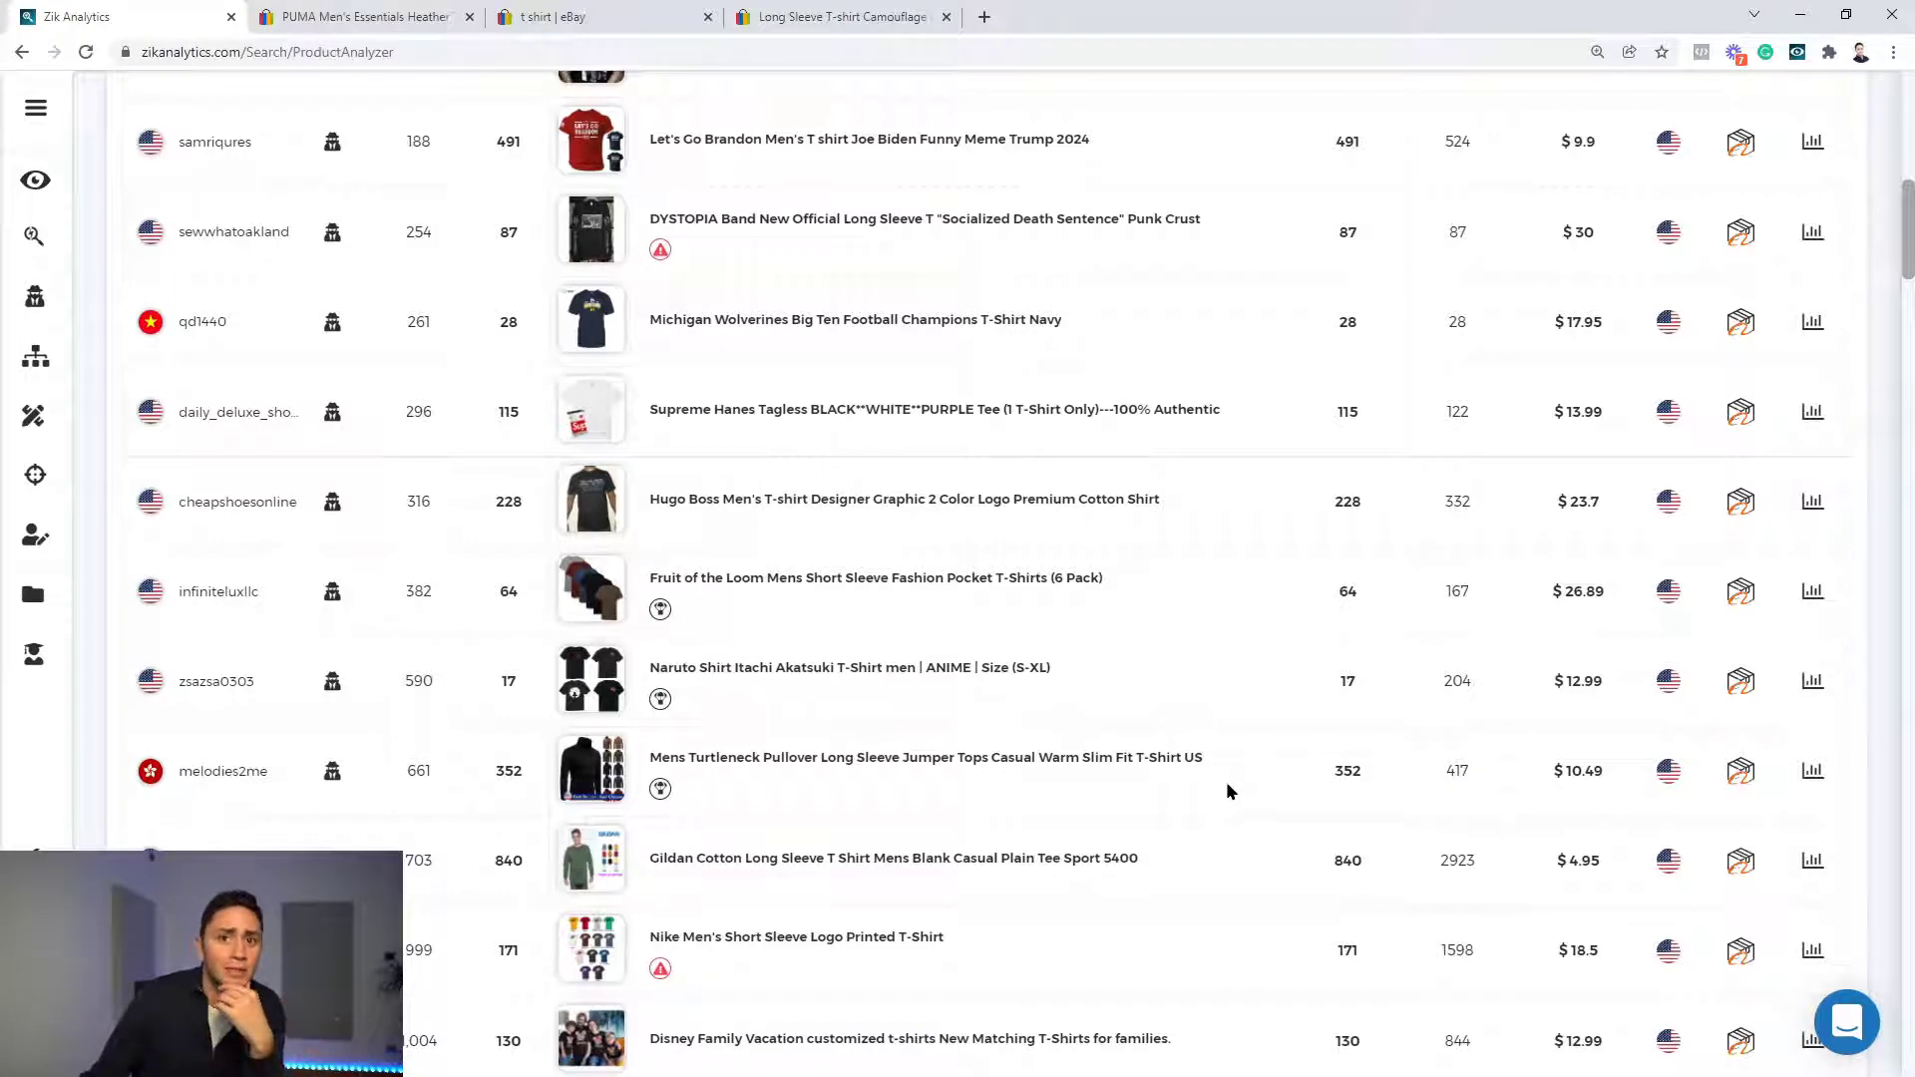
{"action": "scroll", "coordinate": [1190, 698], "scroll_direction": "down", "scroll_amount": 2}
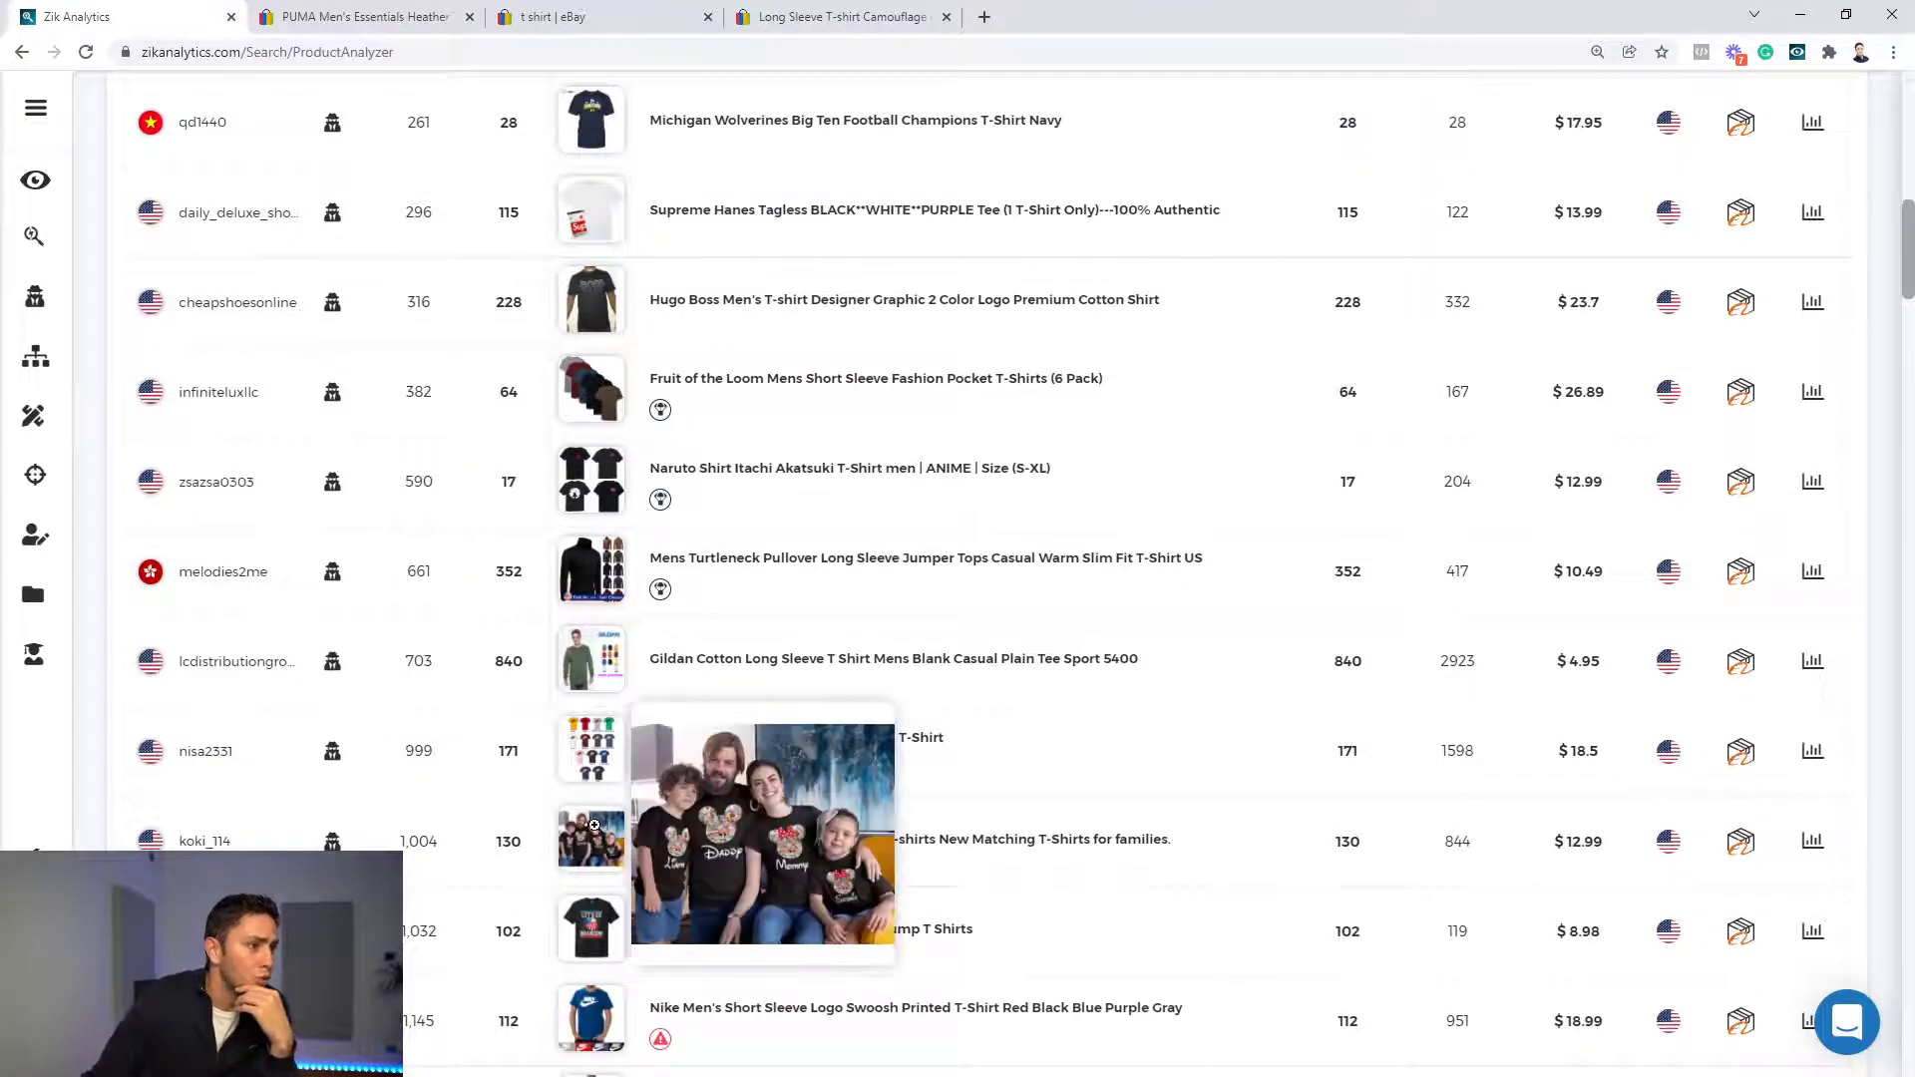
{"action": "mouse_move", "coordinate": [592, 928]}
{"action": "scroll", "coordinate": [592, 948], "scroll_direction": "down", "scroll_amount": 6}
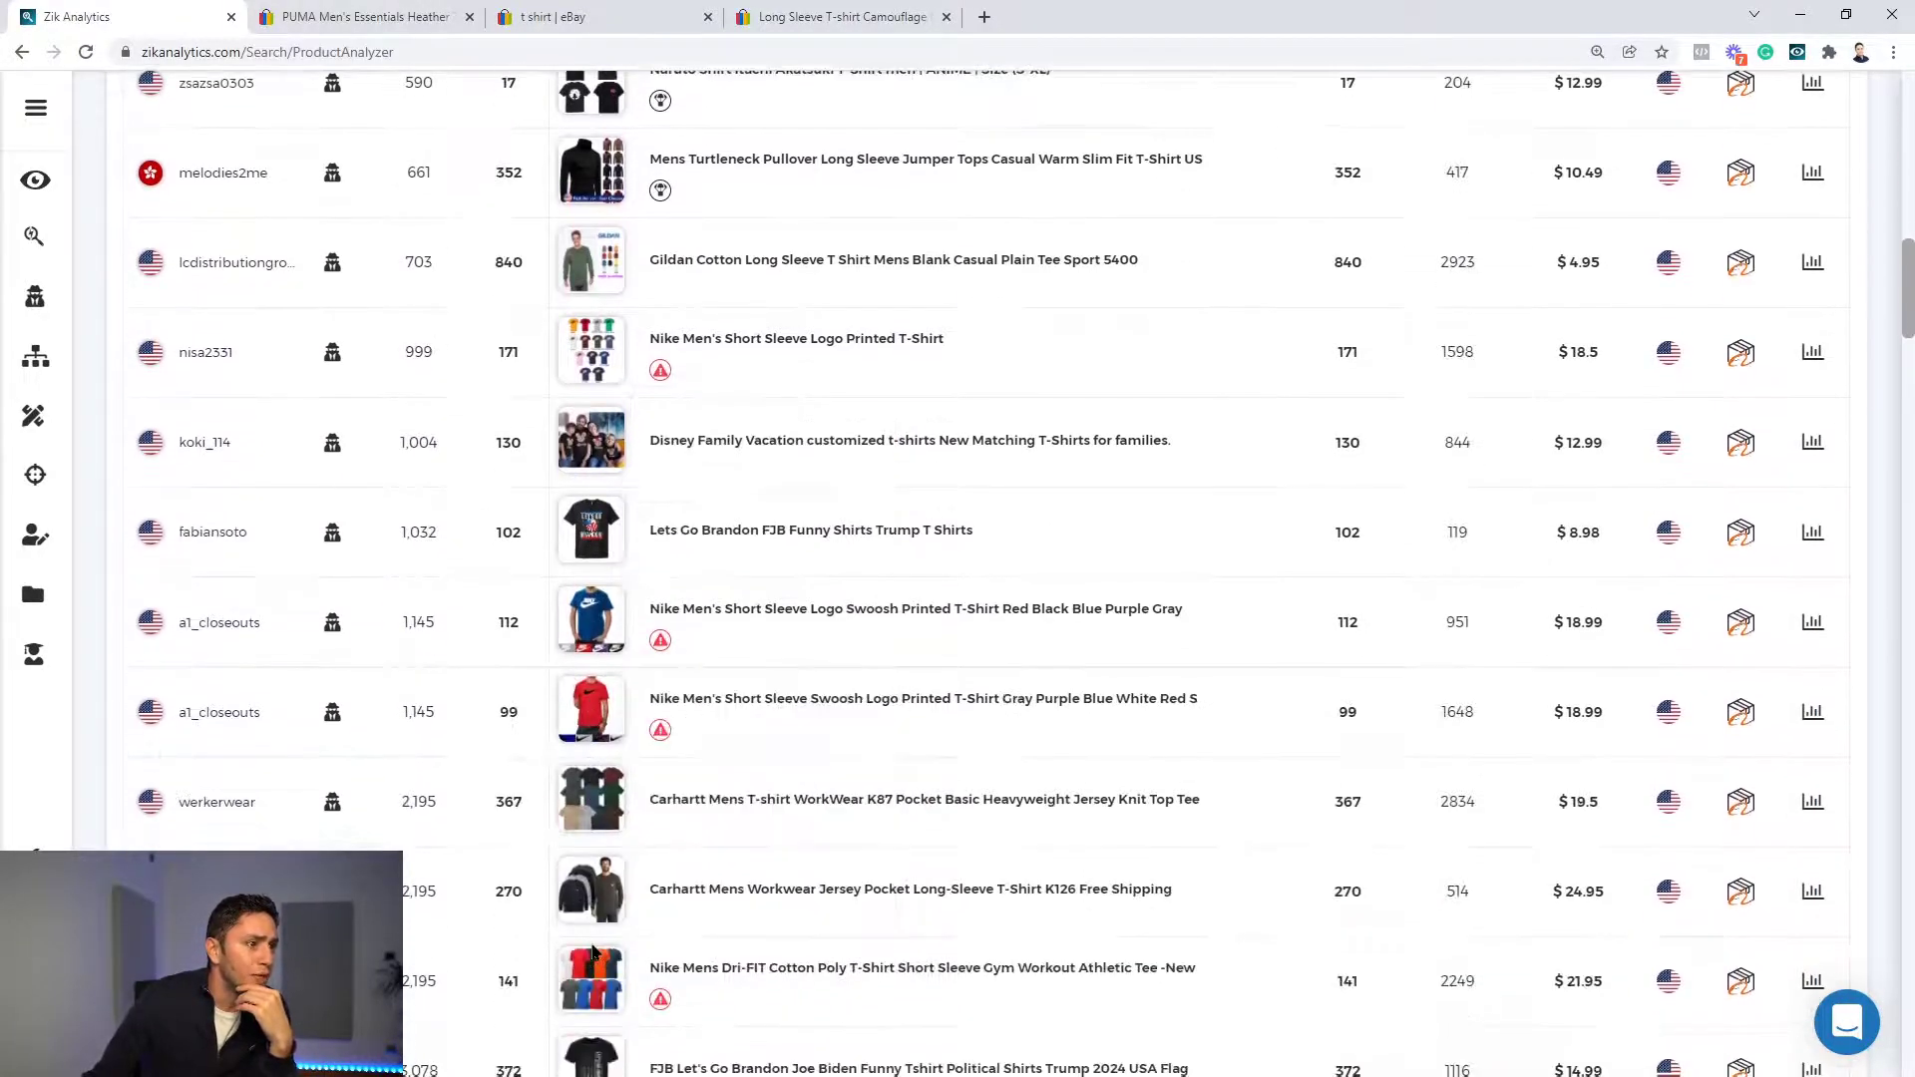
{"action": "scroll", "coordinate": [1227, 858], "scroll_direction": "up", "scroll_amount": 15}
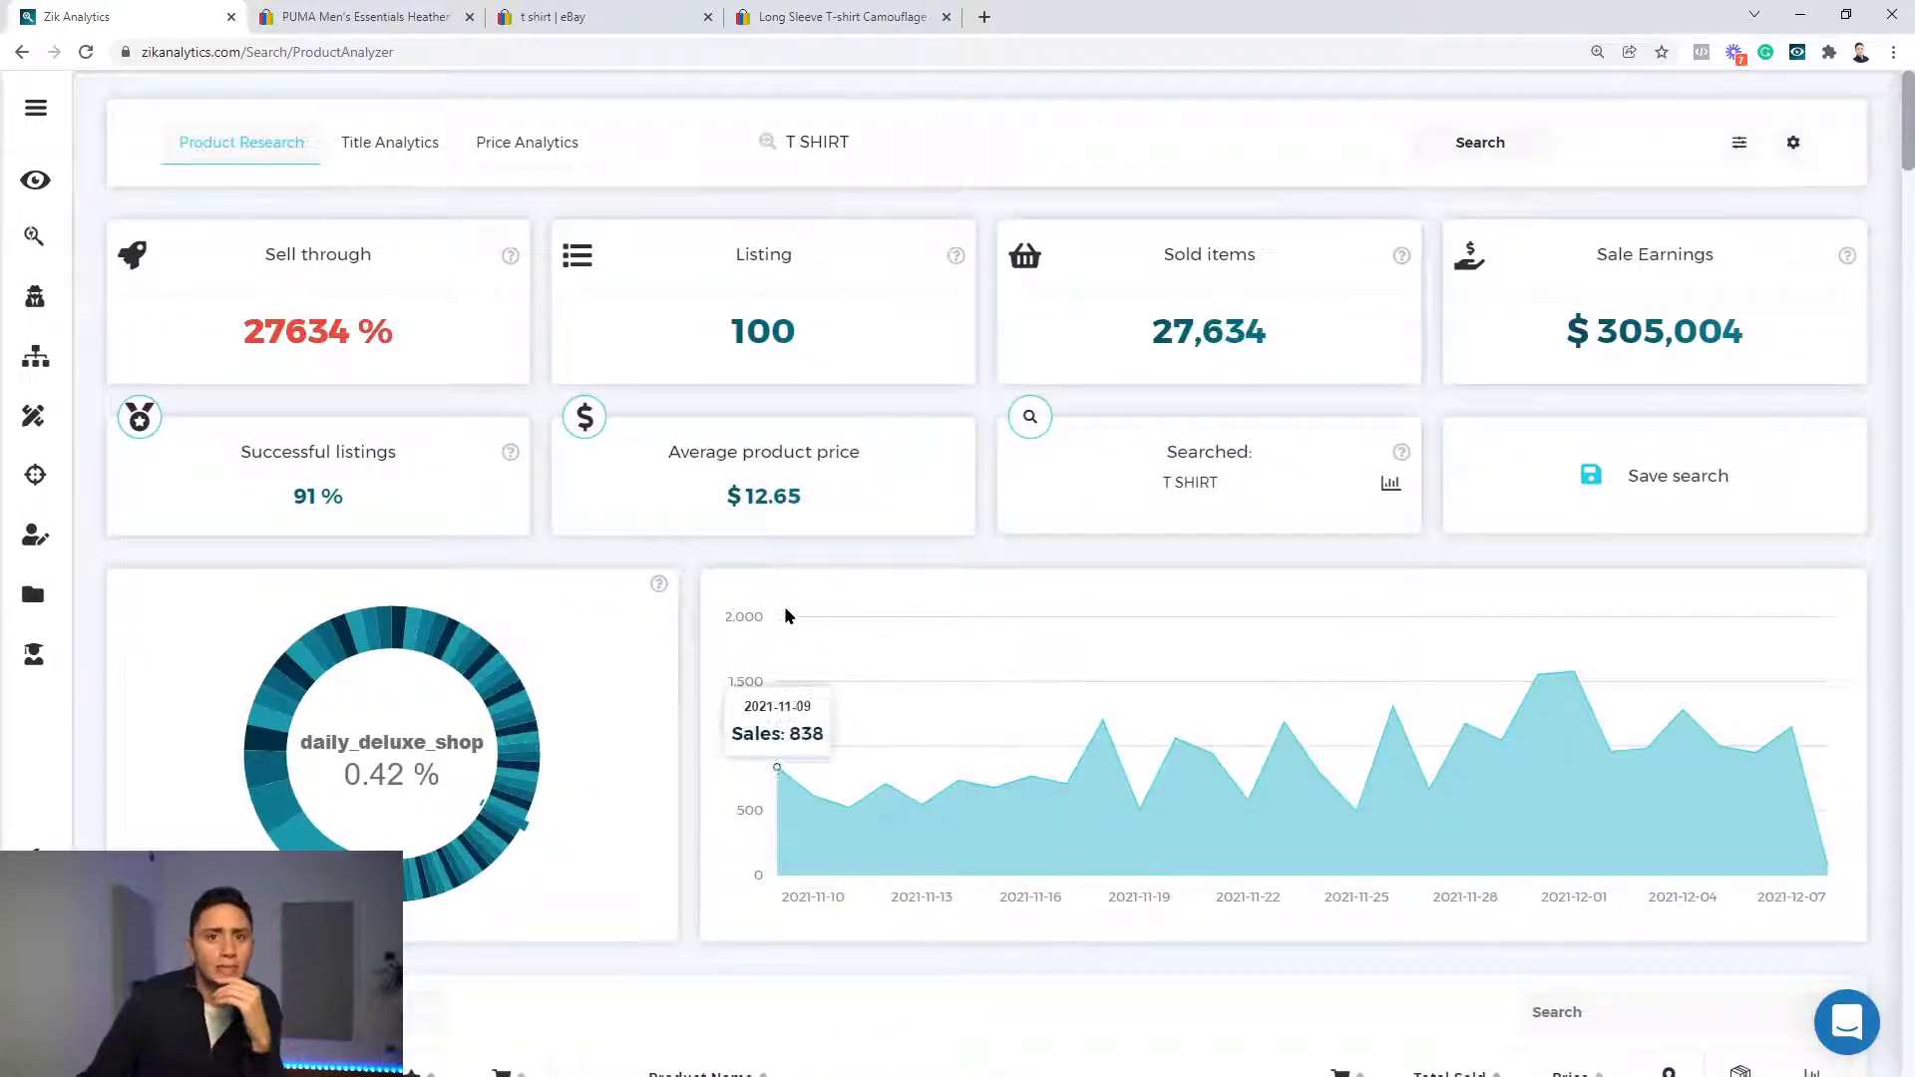
{"action": "right_click", "coordinate": [36, 238]}
{"action": "left_click", "coordinate": [109, 250]}
Step: In the new Product Research tab, search for 'WOMEN DRESSES VINTAGE'
{"action": "left_click", "coordinate": [598, 16]}
{"action": "left_click", "coordinate": [779, 142]}
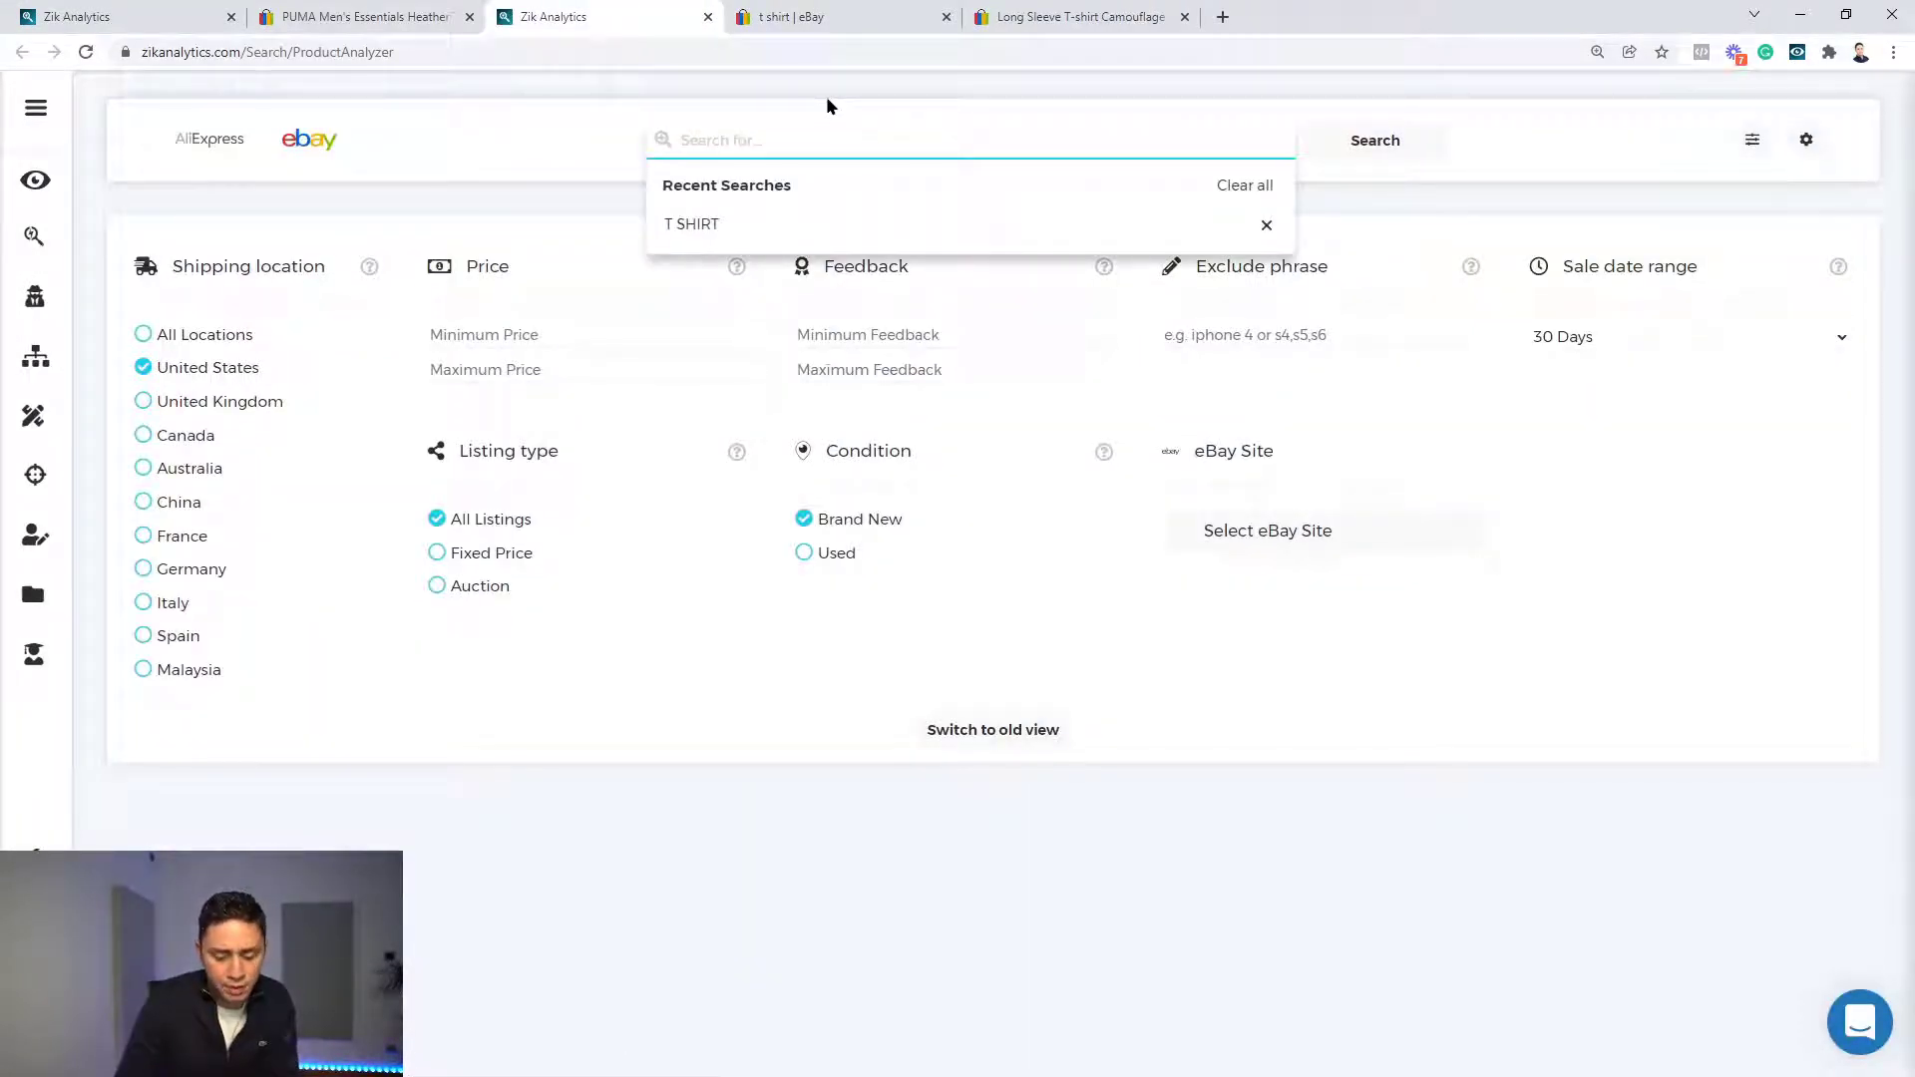
{"action": "type", "text": "WOMEN DRESSES"}
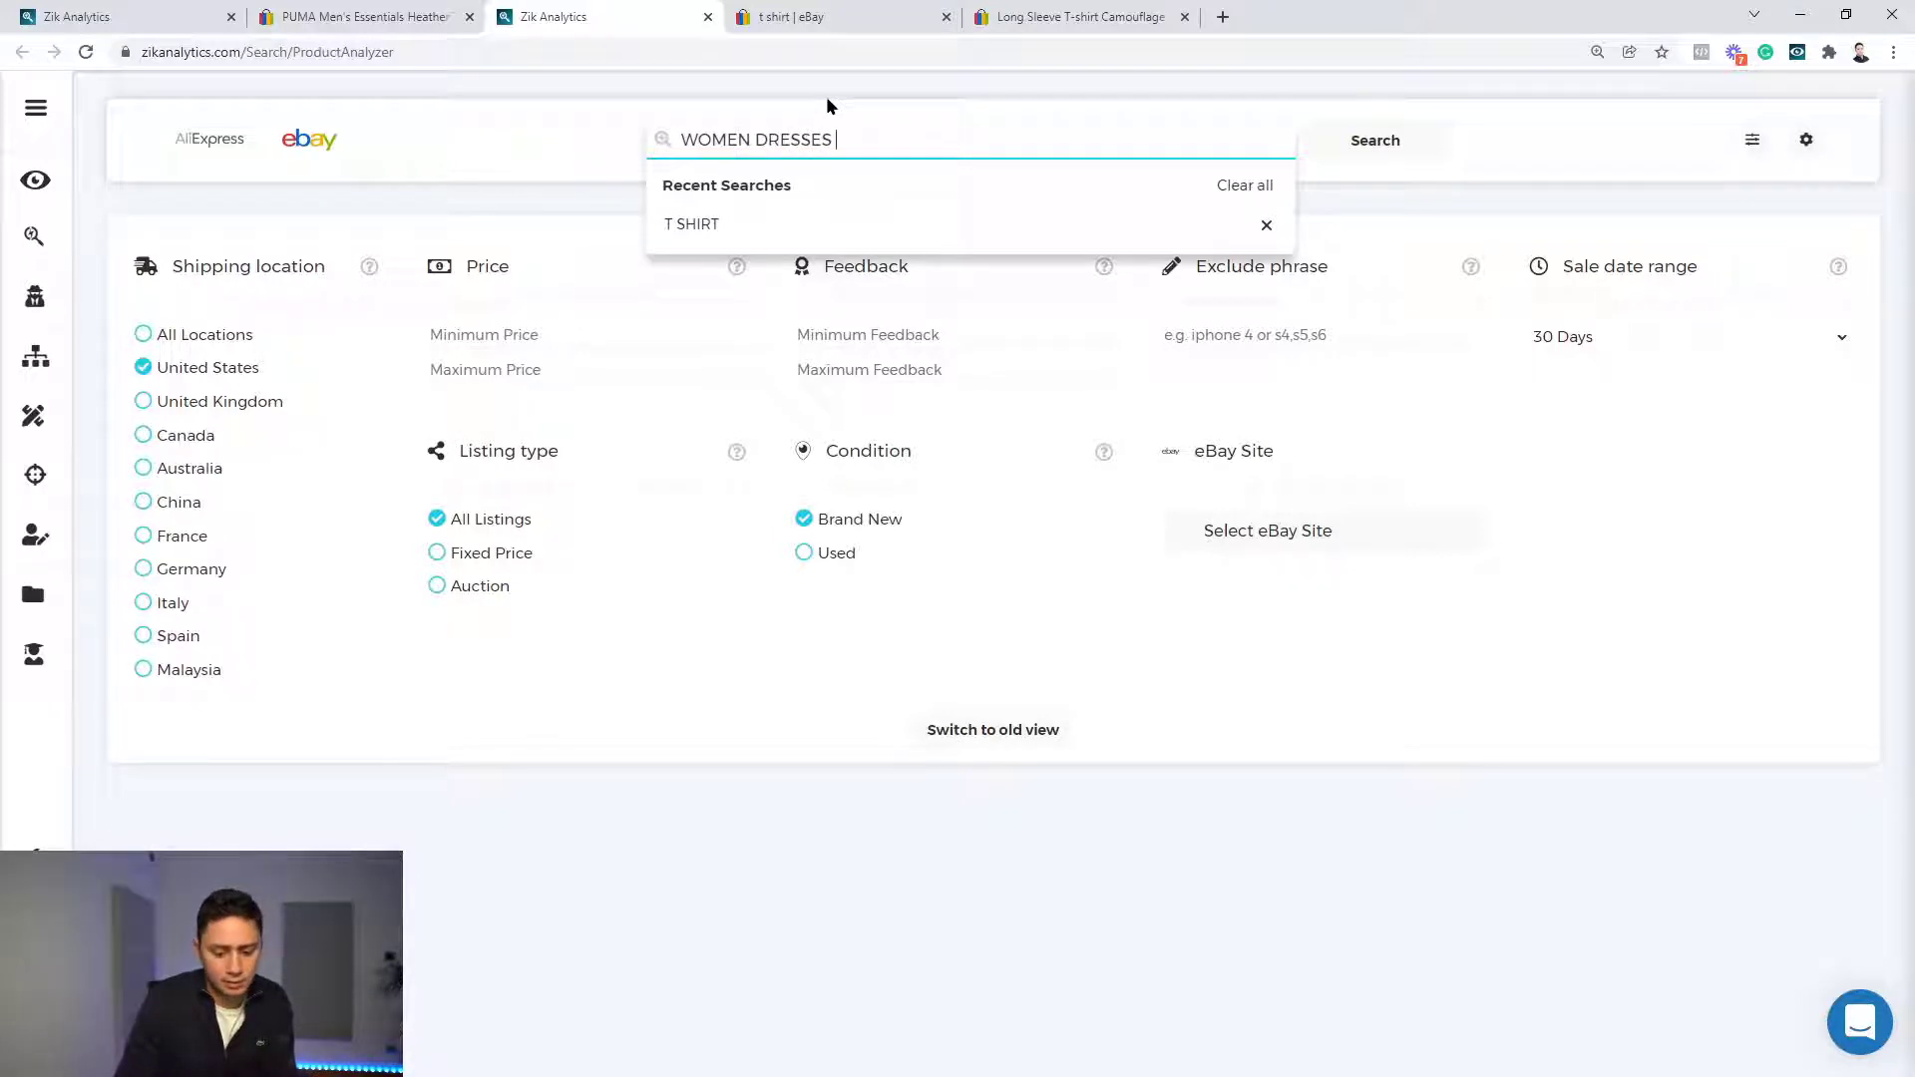
{"action": "type", "text": " VINTAGE"}
{"action": "left_click", "coordinate": [728, 150]}
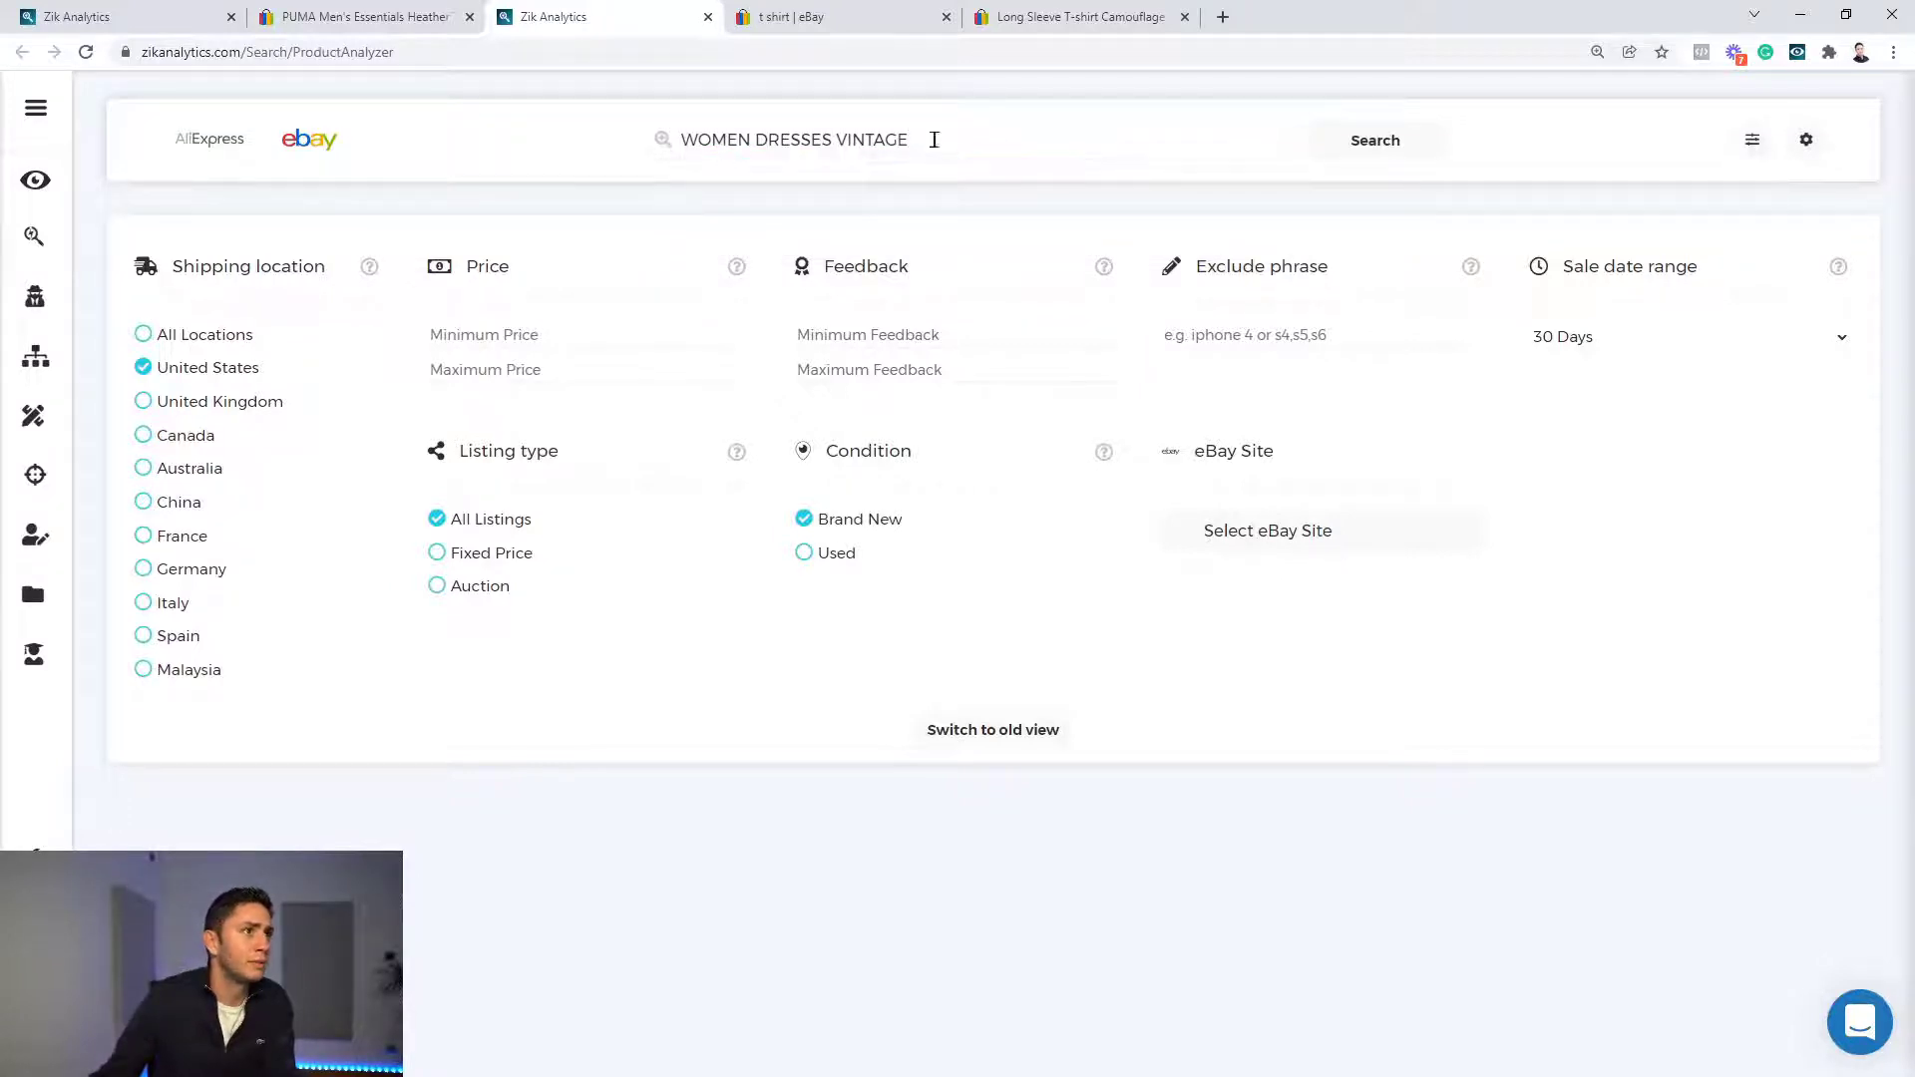
{"action": "left_click", "coordinate": [1320, 150]}
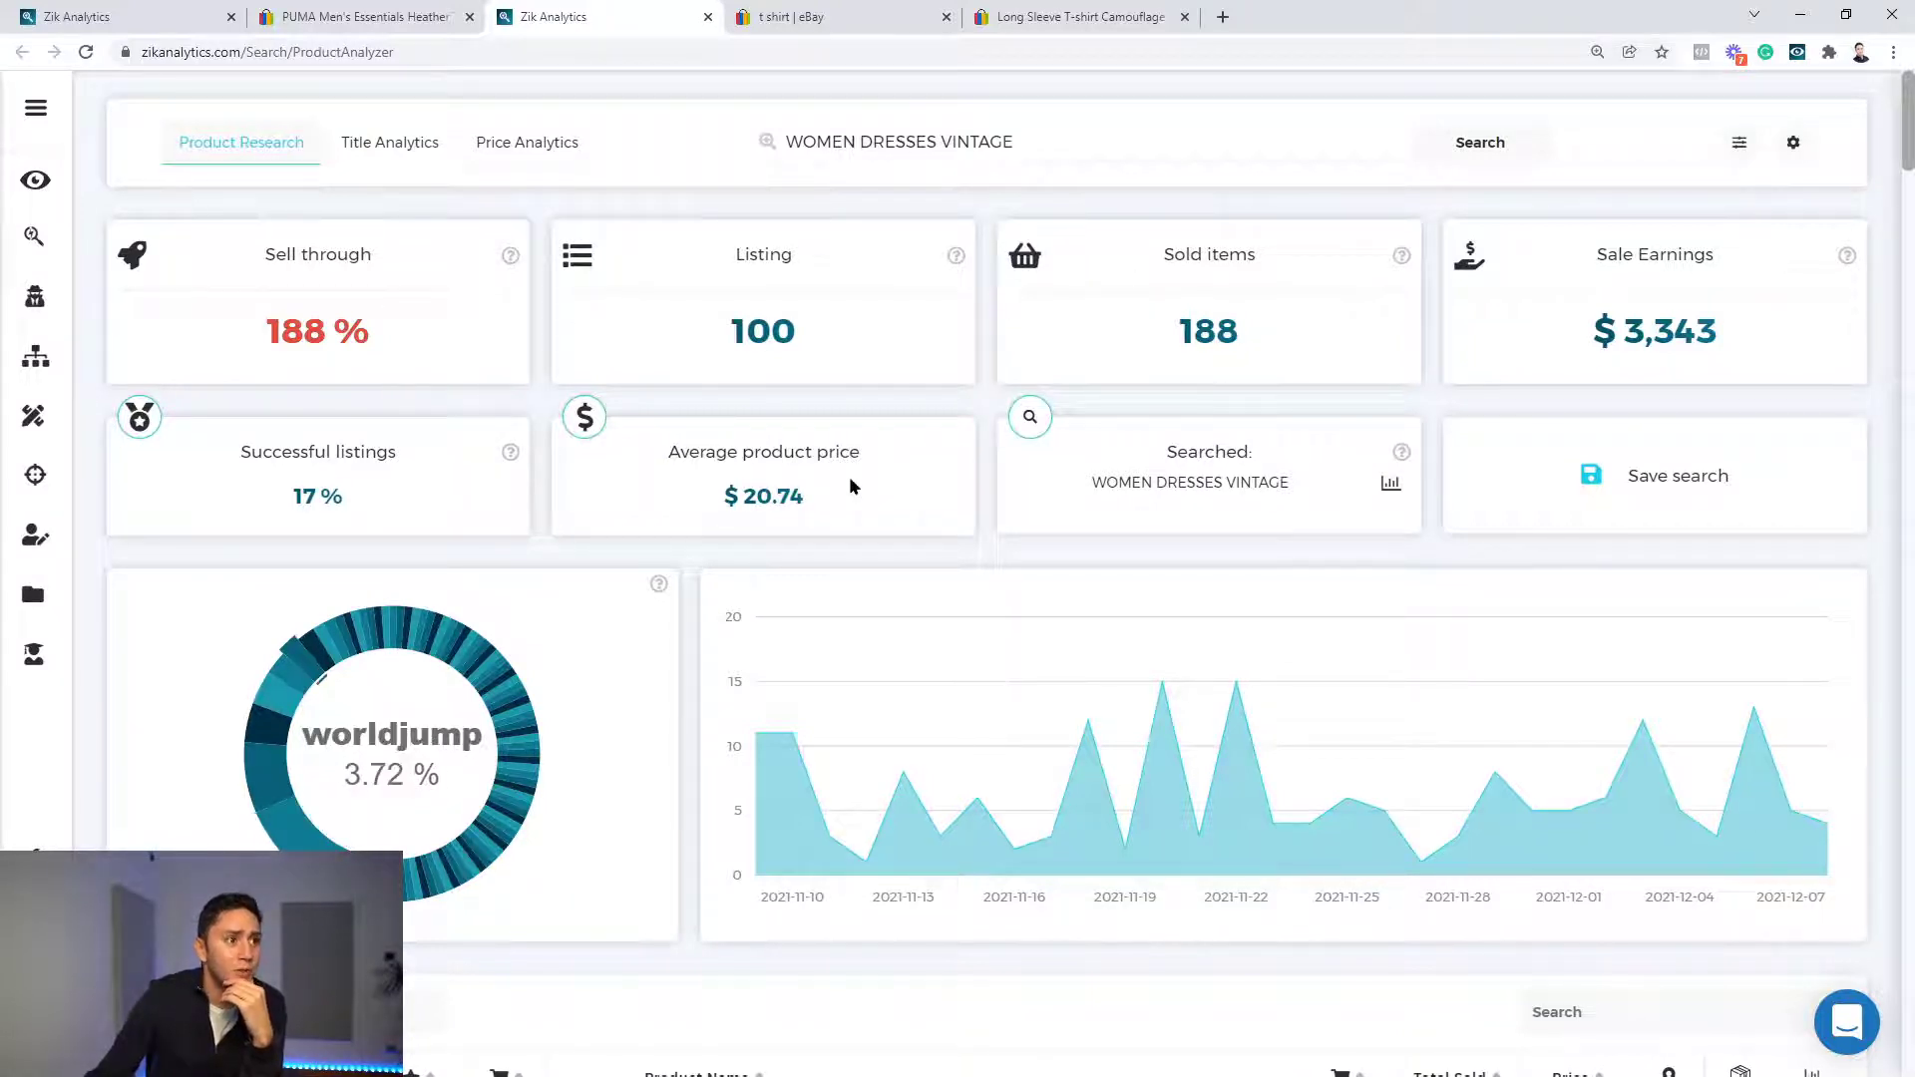
Step: Review the results: 188 sold items, $3,343 earnings, 17% successful listings, $20.74 average price
{"action": "scroll", "coordinate": [853, 486], "scroll_direction": "down", "scroll_amount": 5}
{"action": "scroll", "coordinate": [754, 632], "scroll_direction": "up", "scroll_amount": 5}
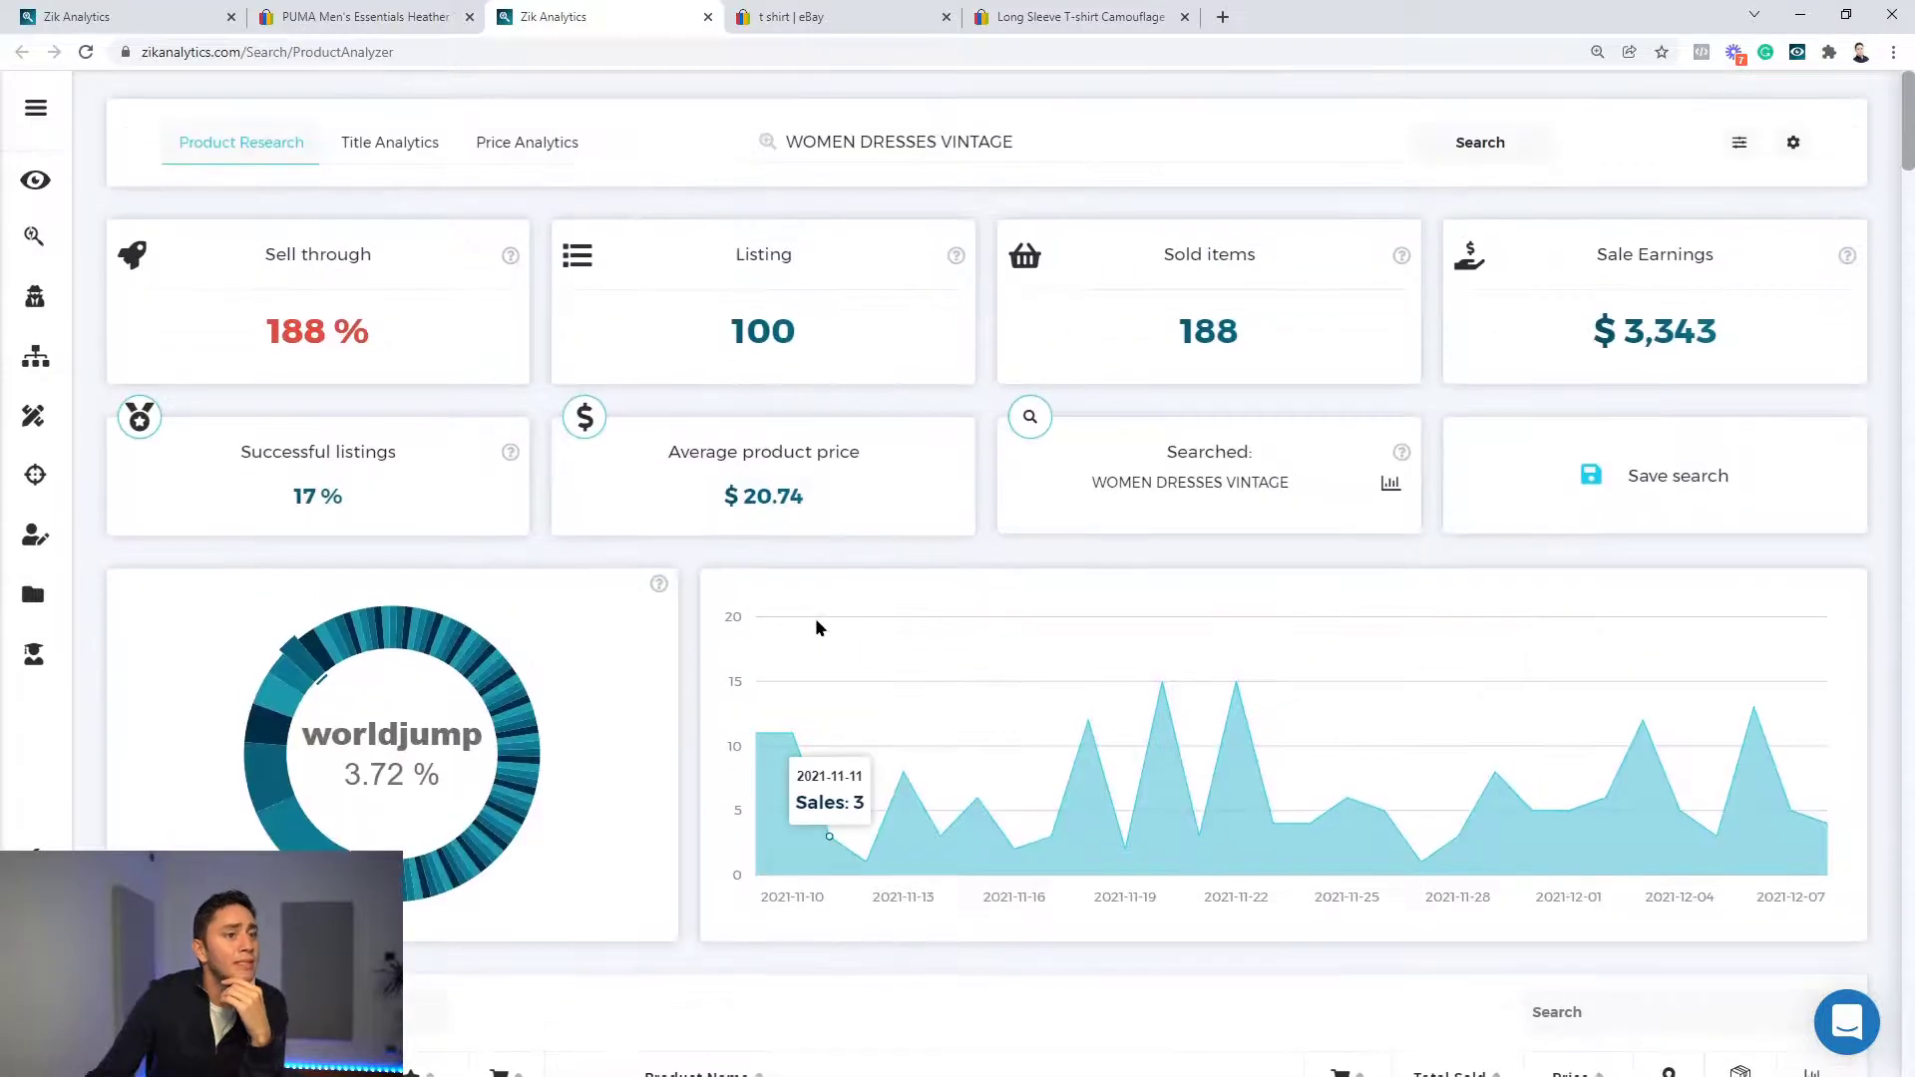
{"action": "left_click_drag", "start_coordinate": [1038, 140], "coordinate": [756, 157]}
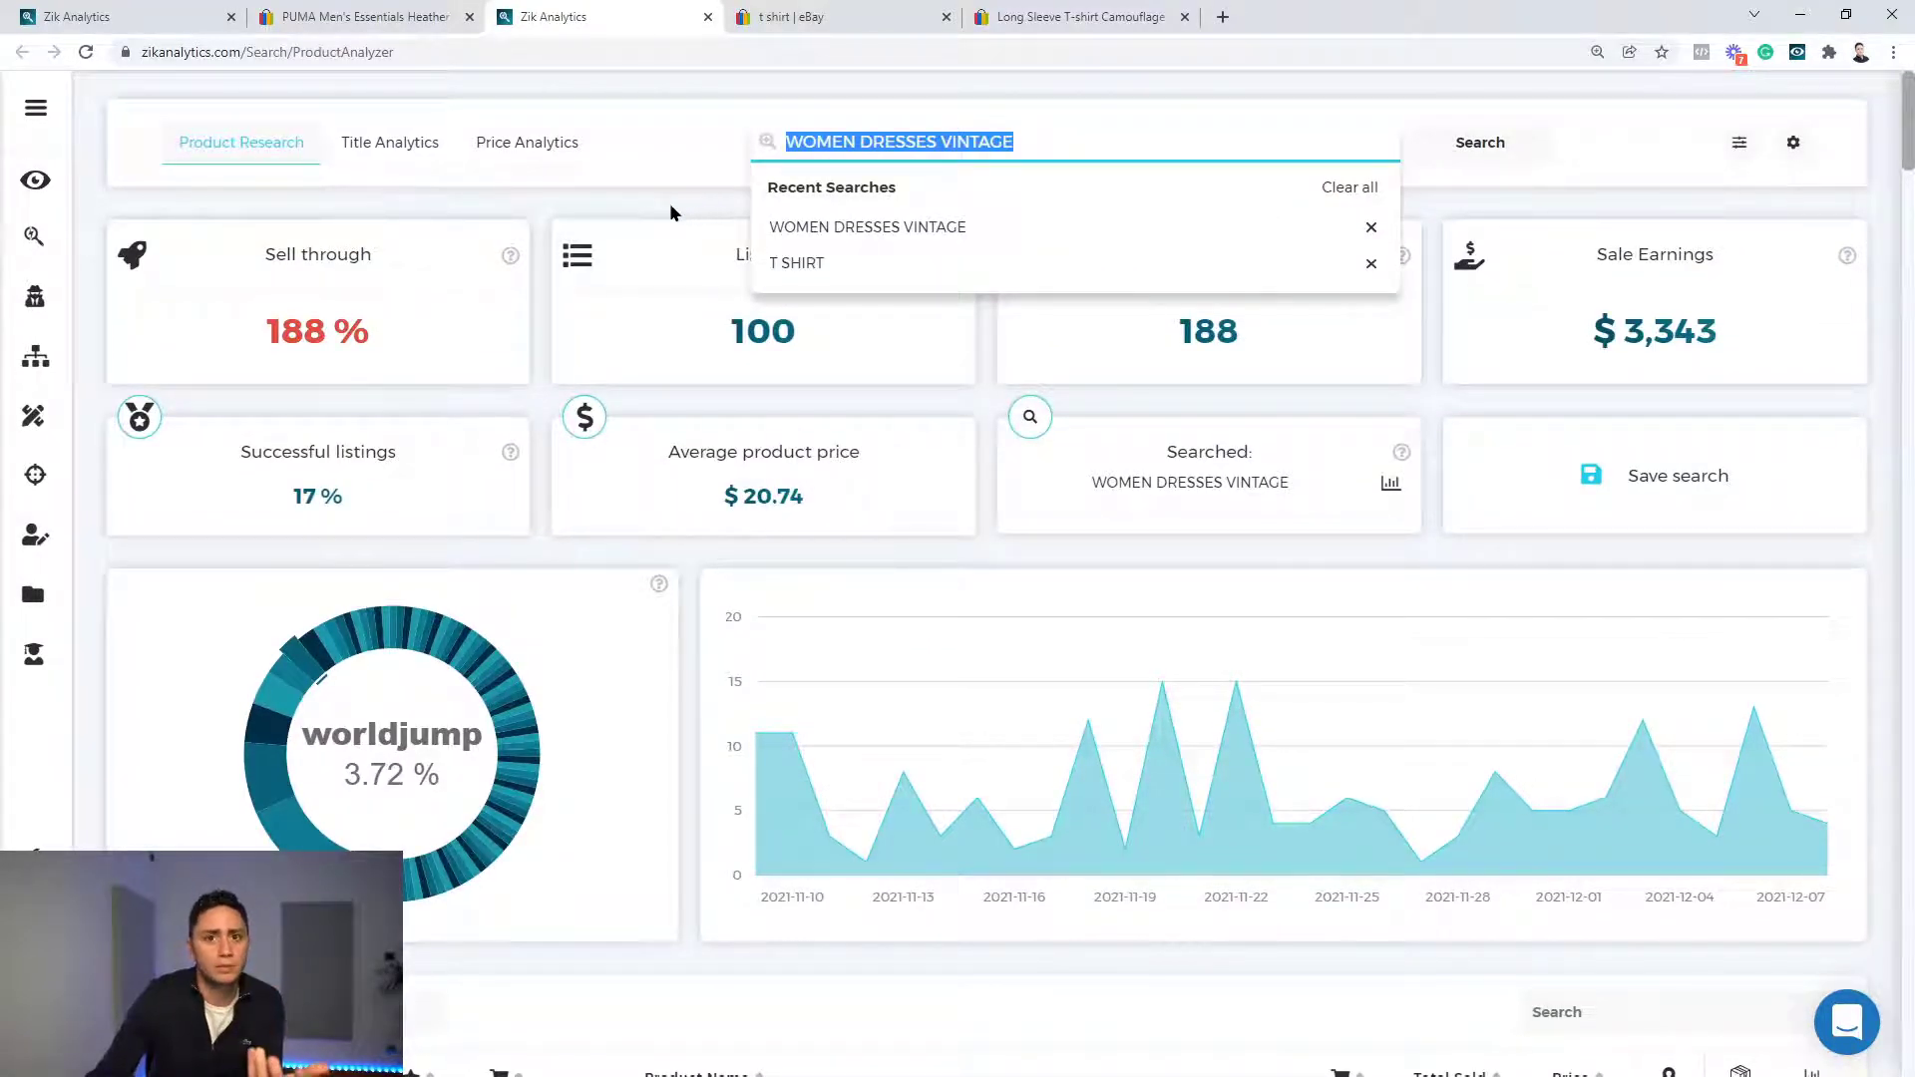
{"action": "left_click", "coordinate": [1148, 496]}
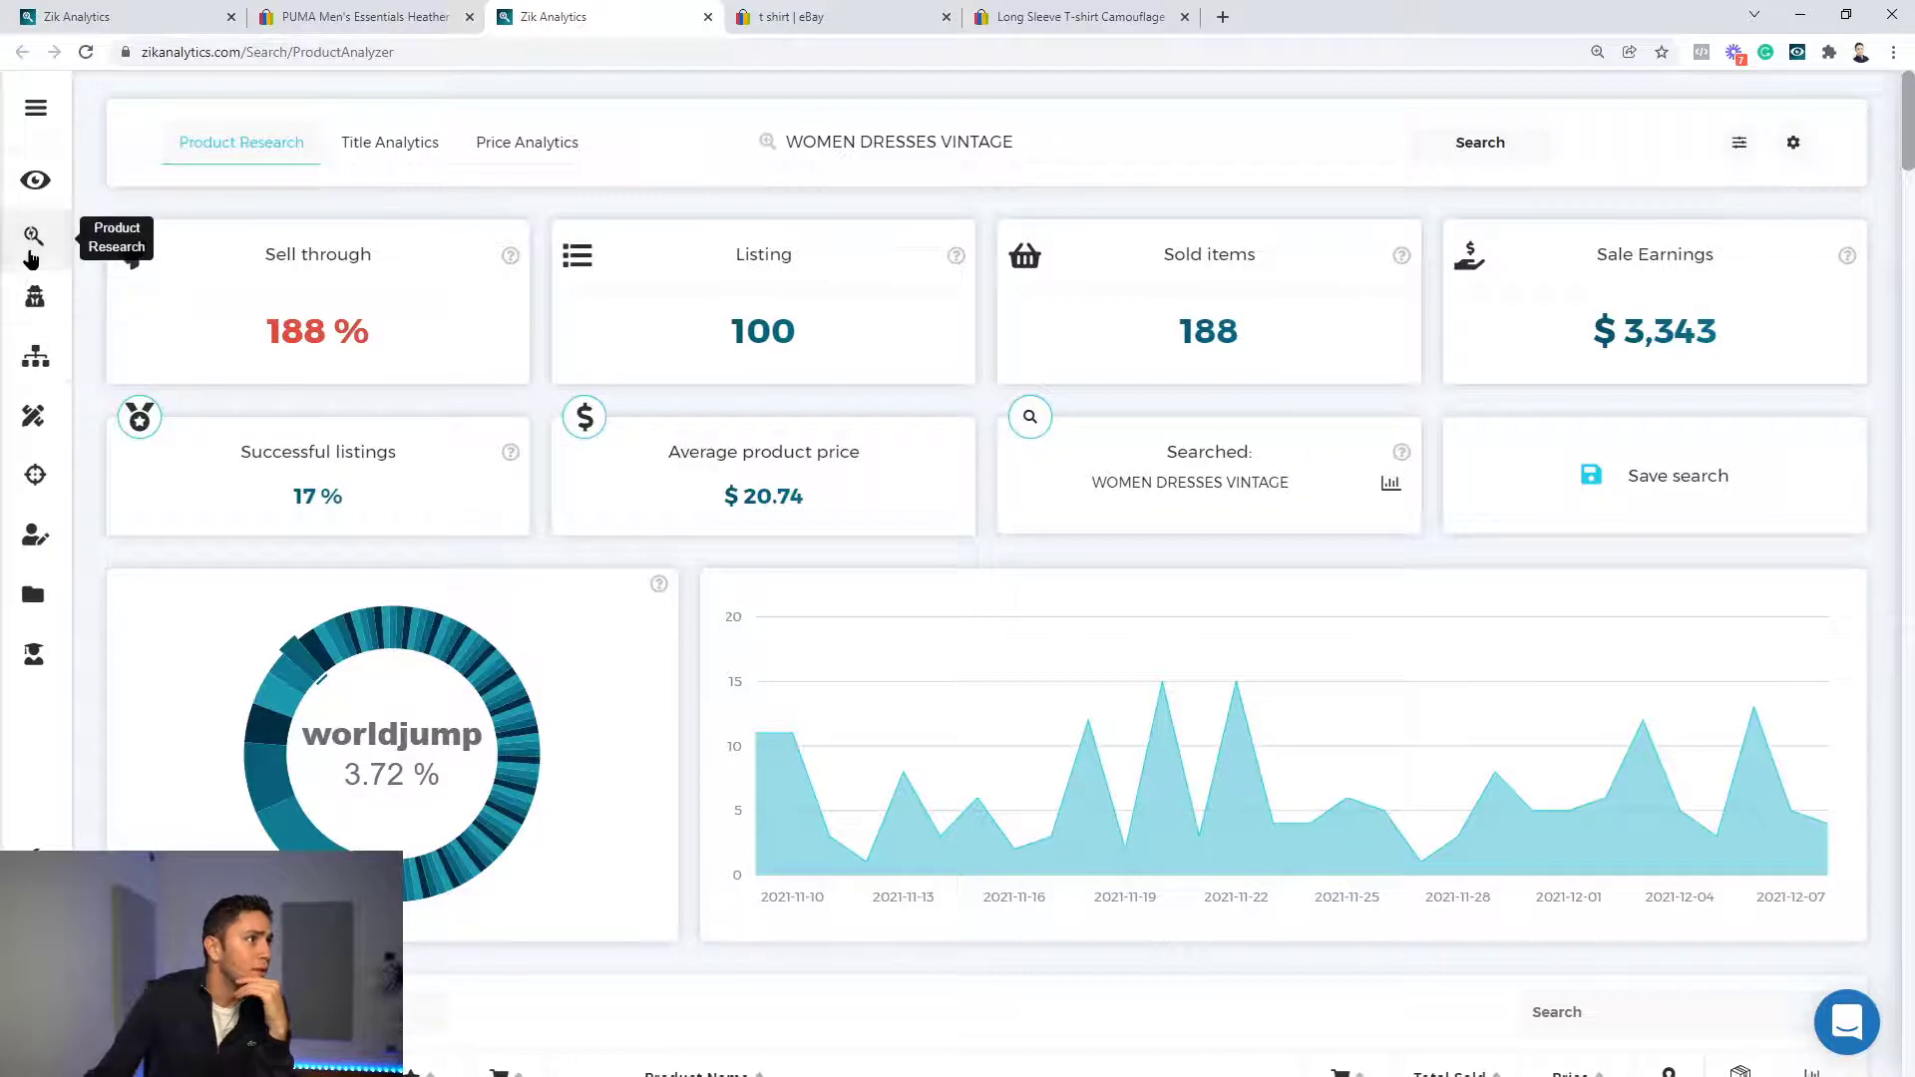
Step: Open another Product Research page in a new tab and switch to it
{"action": "right_click", "coordinate": [34, 236]}
{"action": "left_click", "coordinate": [100, 258]}
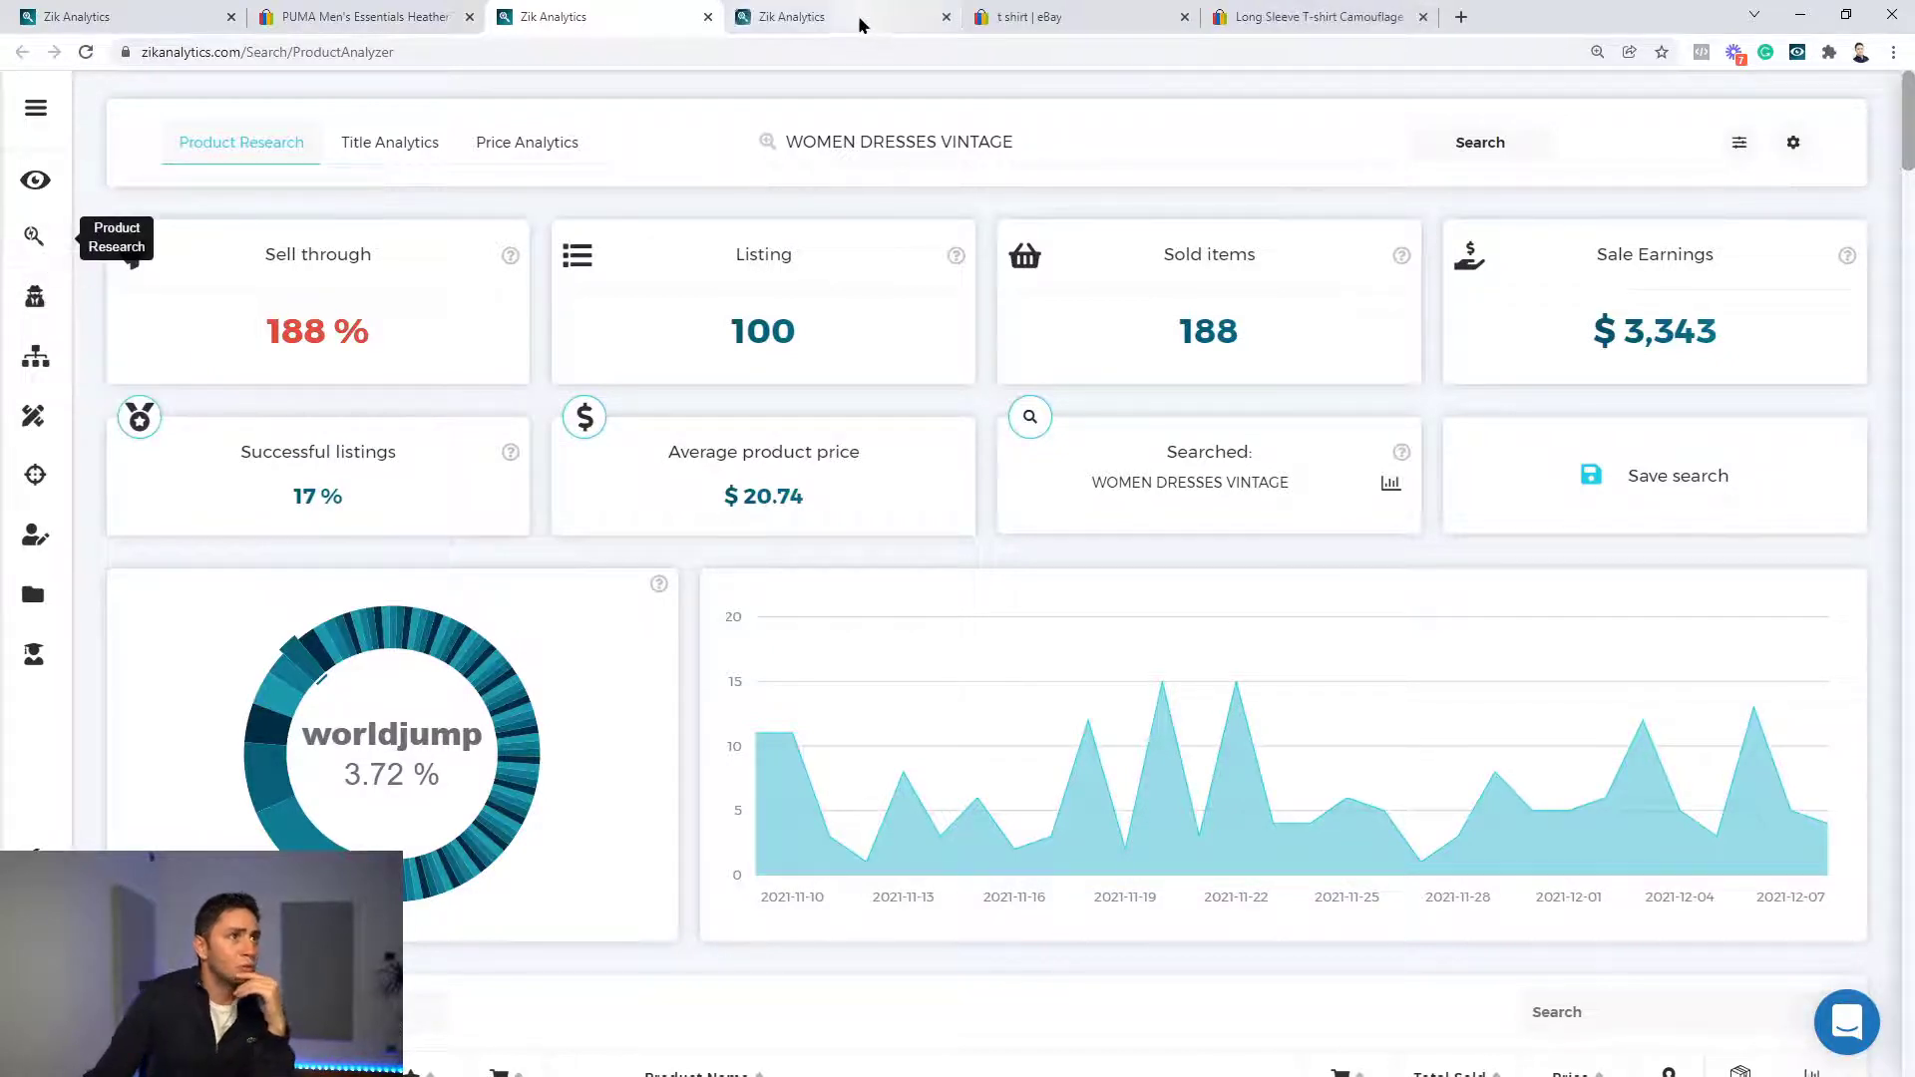
{"action": "left_click", "coordinate": [823, 22]}
Step: Search for 'vintage women dress' in lowercase, showing 223 sold items and $3,535 earnings
{"action": "left_click", "coordinate": [805, 141]}
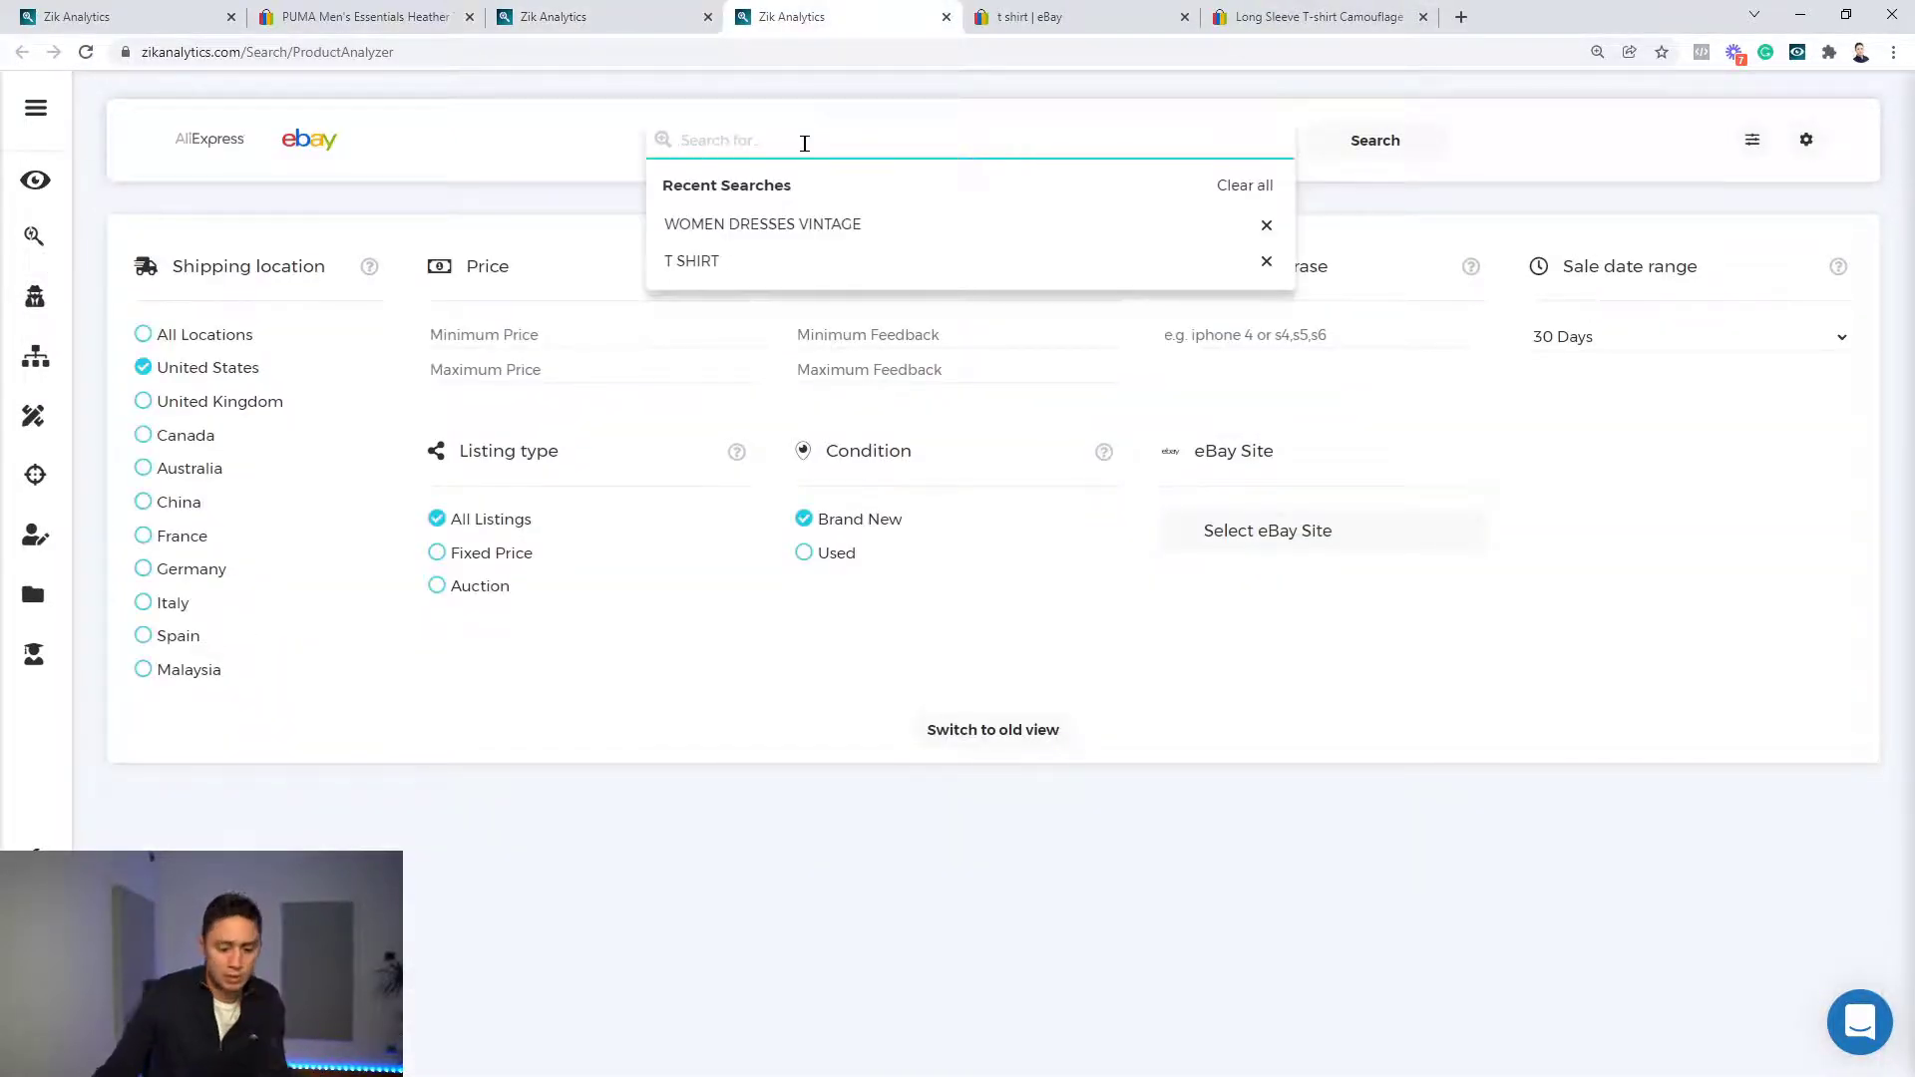
{"action": "key", "text": "Caps_Lock"}
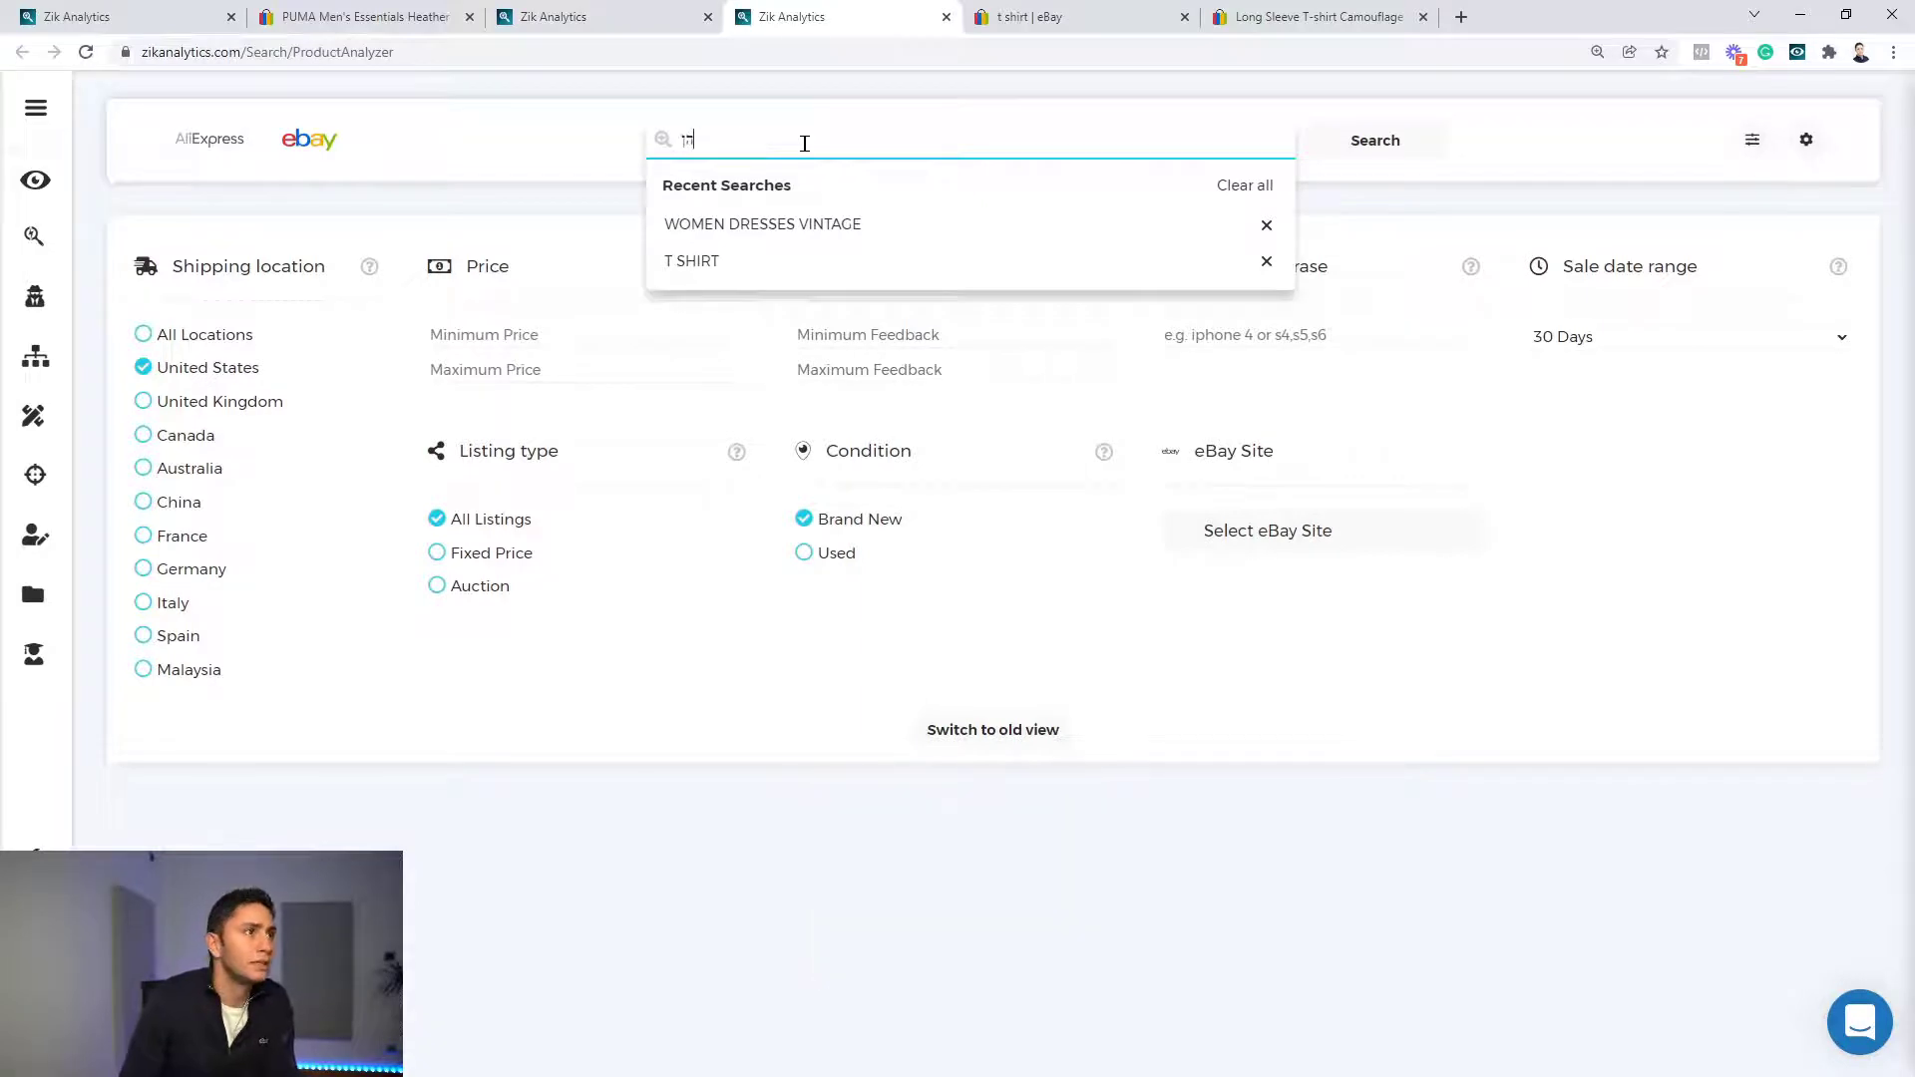
{"action": "type", "text": "vint"}
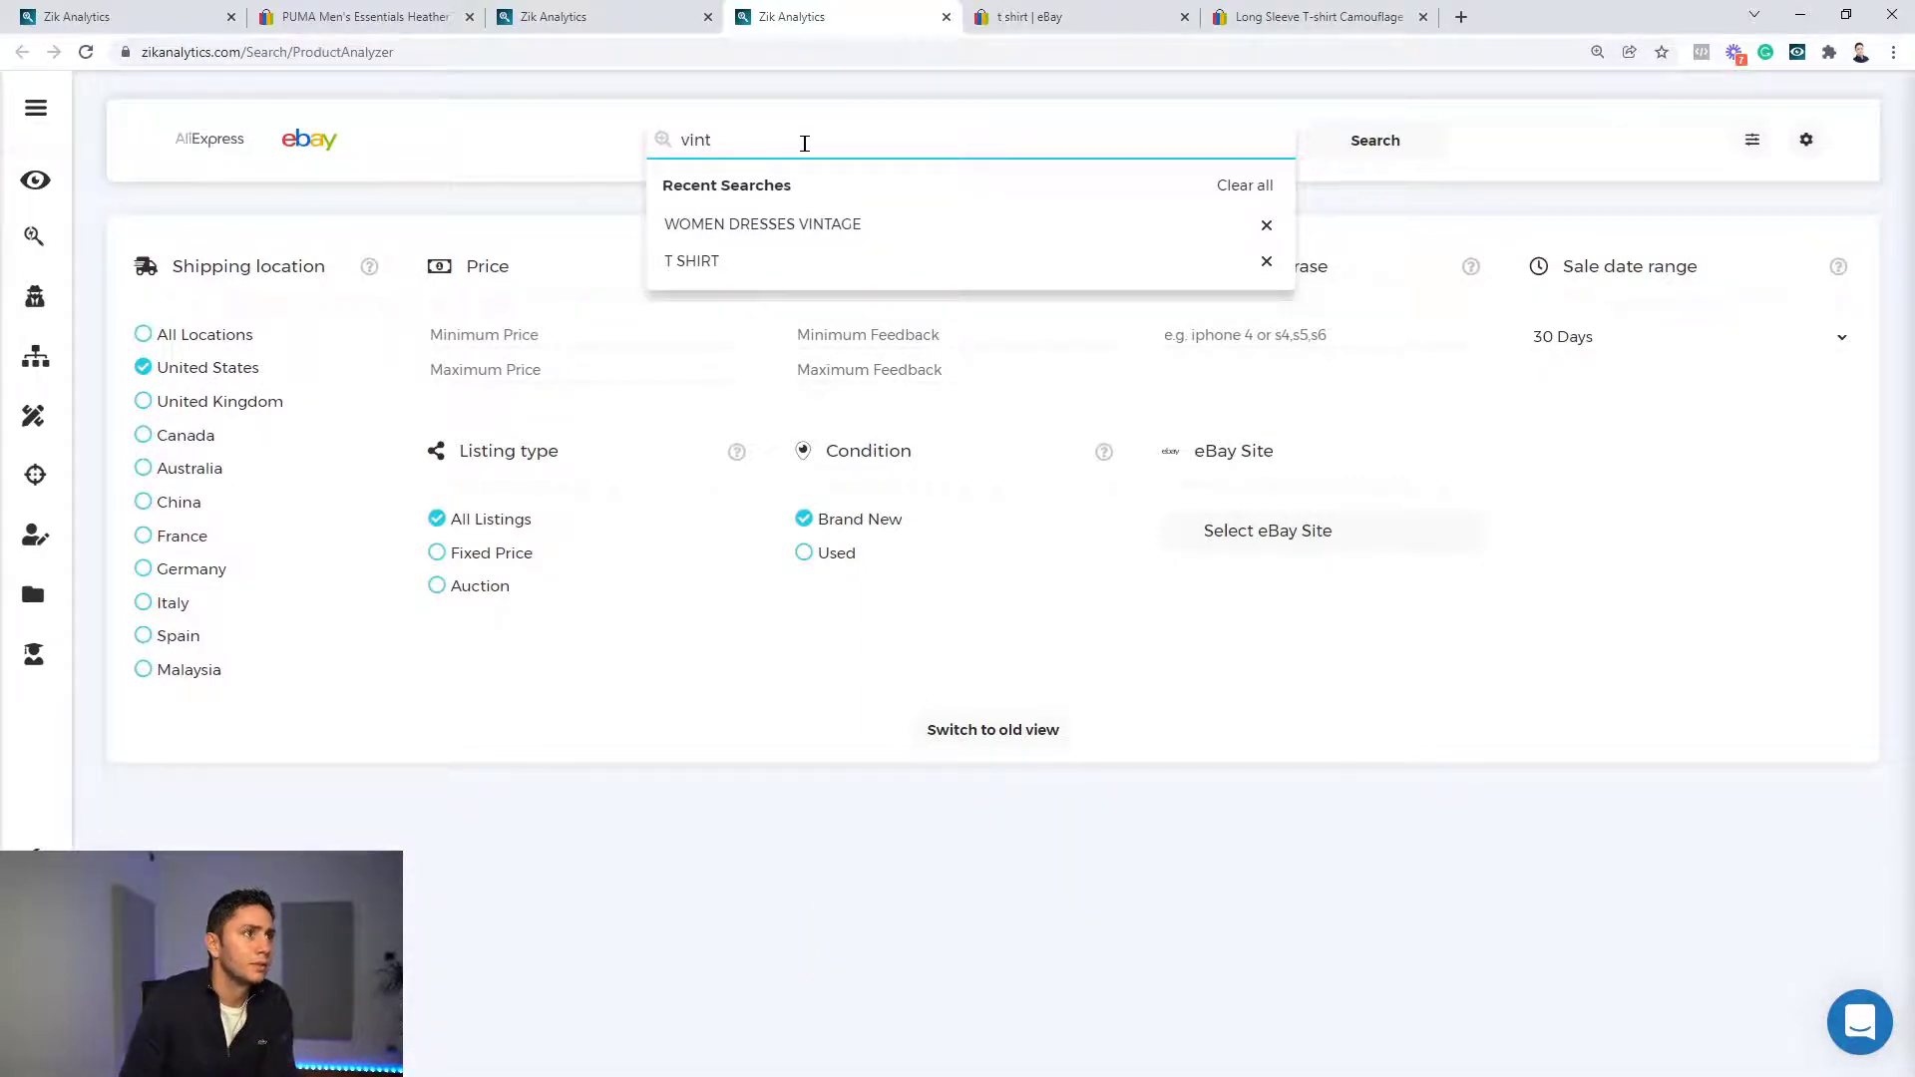
{"action": "type", "text": "age women dress"}
{"action": "key", "text": "Return"}
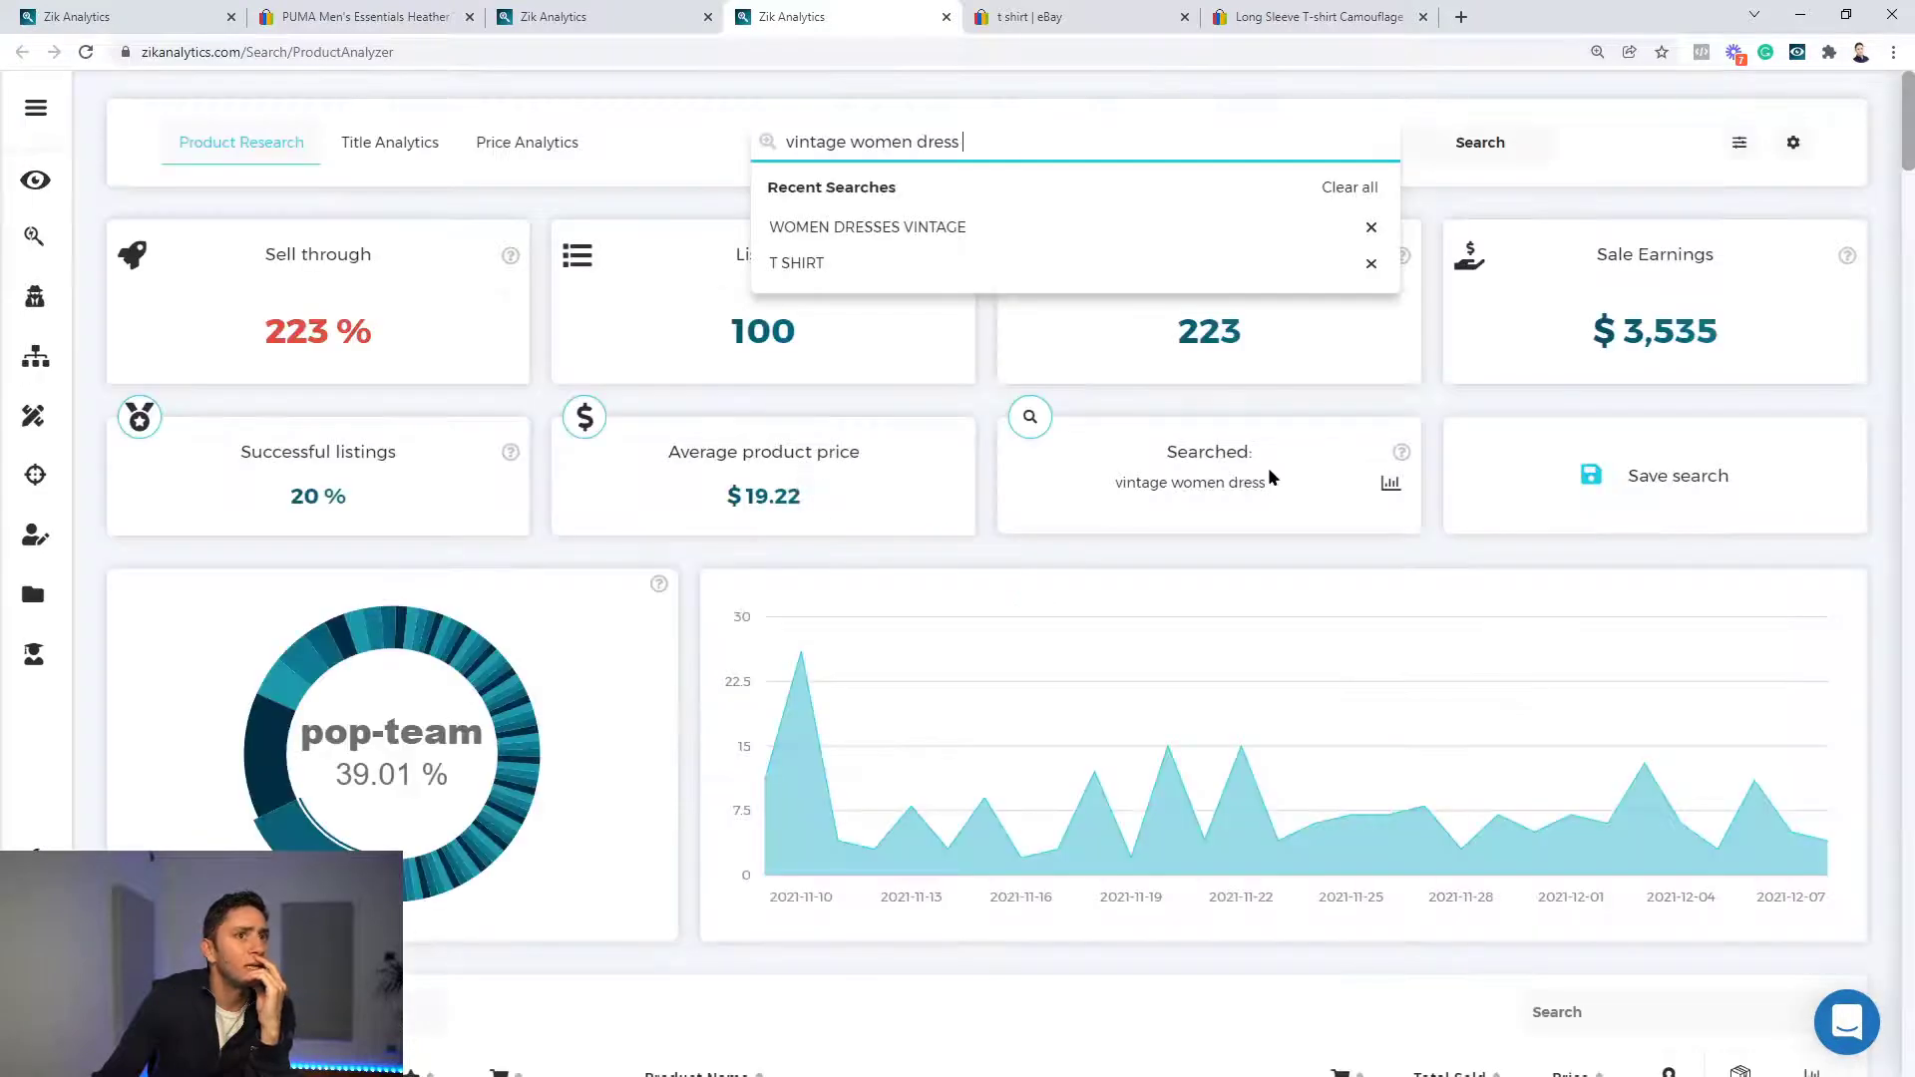
{"action": "left_click", "coordinate": [1271, 469]}
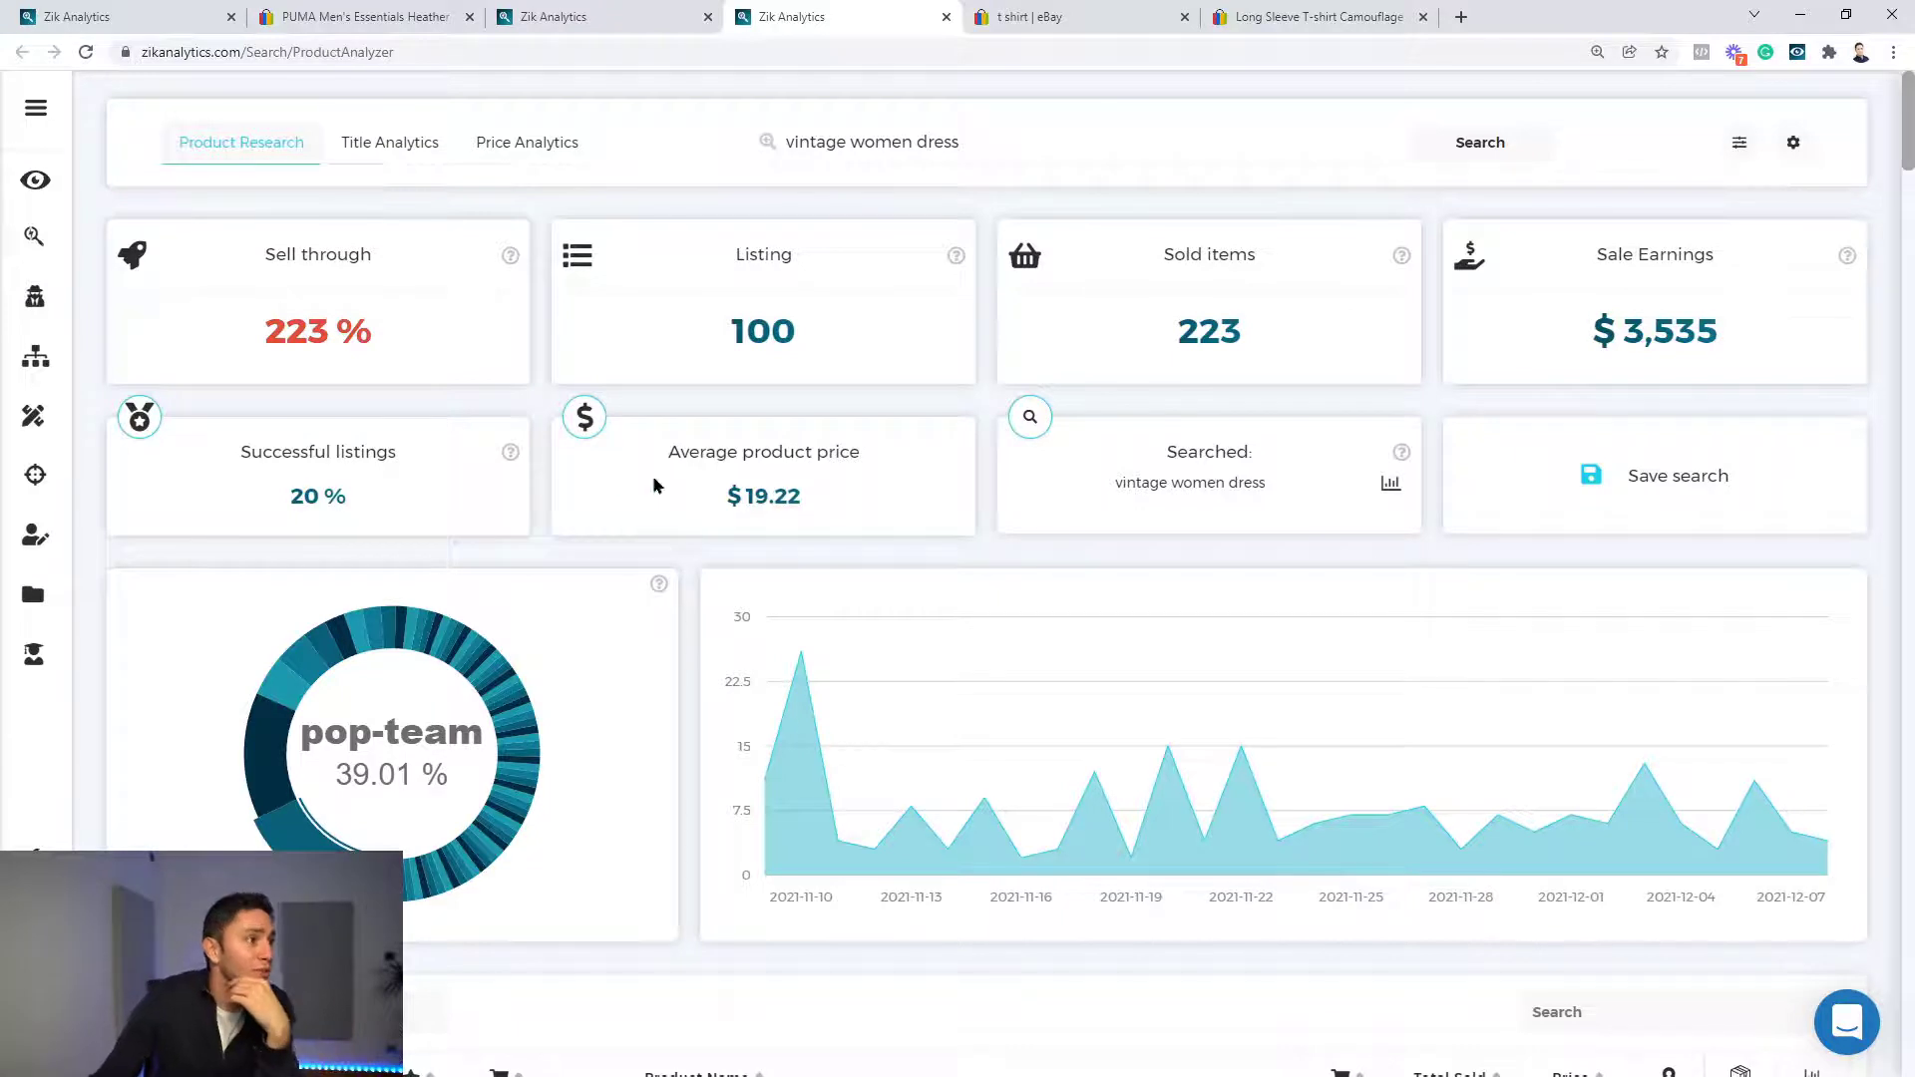
{"action": "left_click_drag", "start_coordinate": [271, 499], "coordinate": [364, 499]}
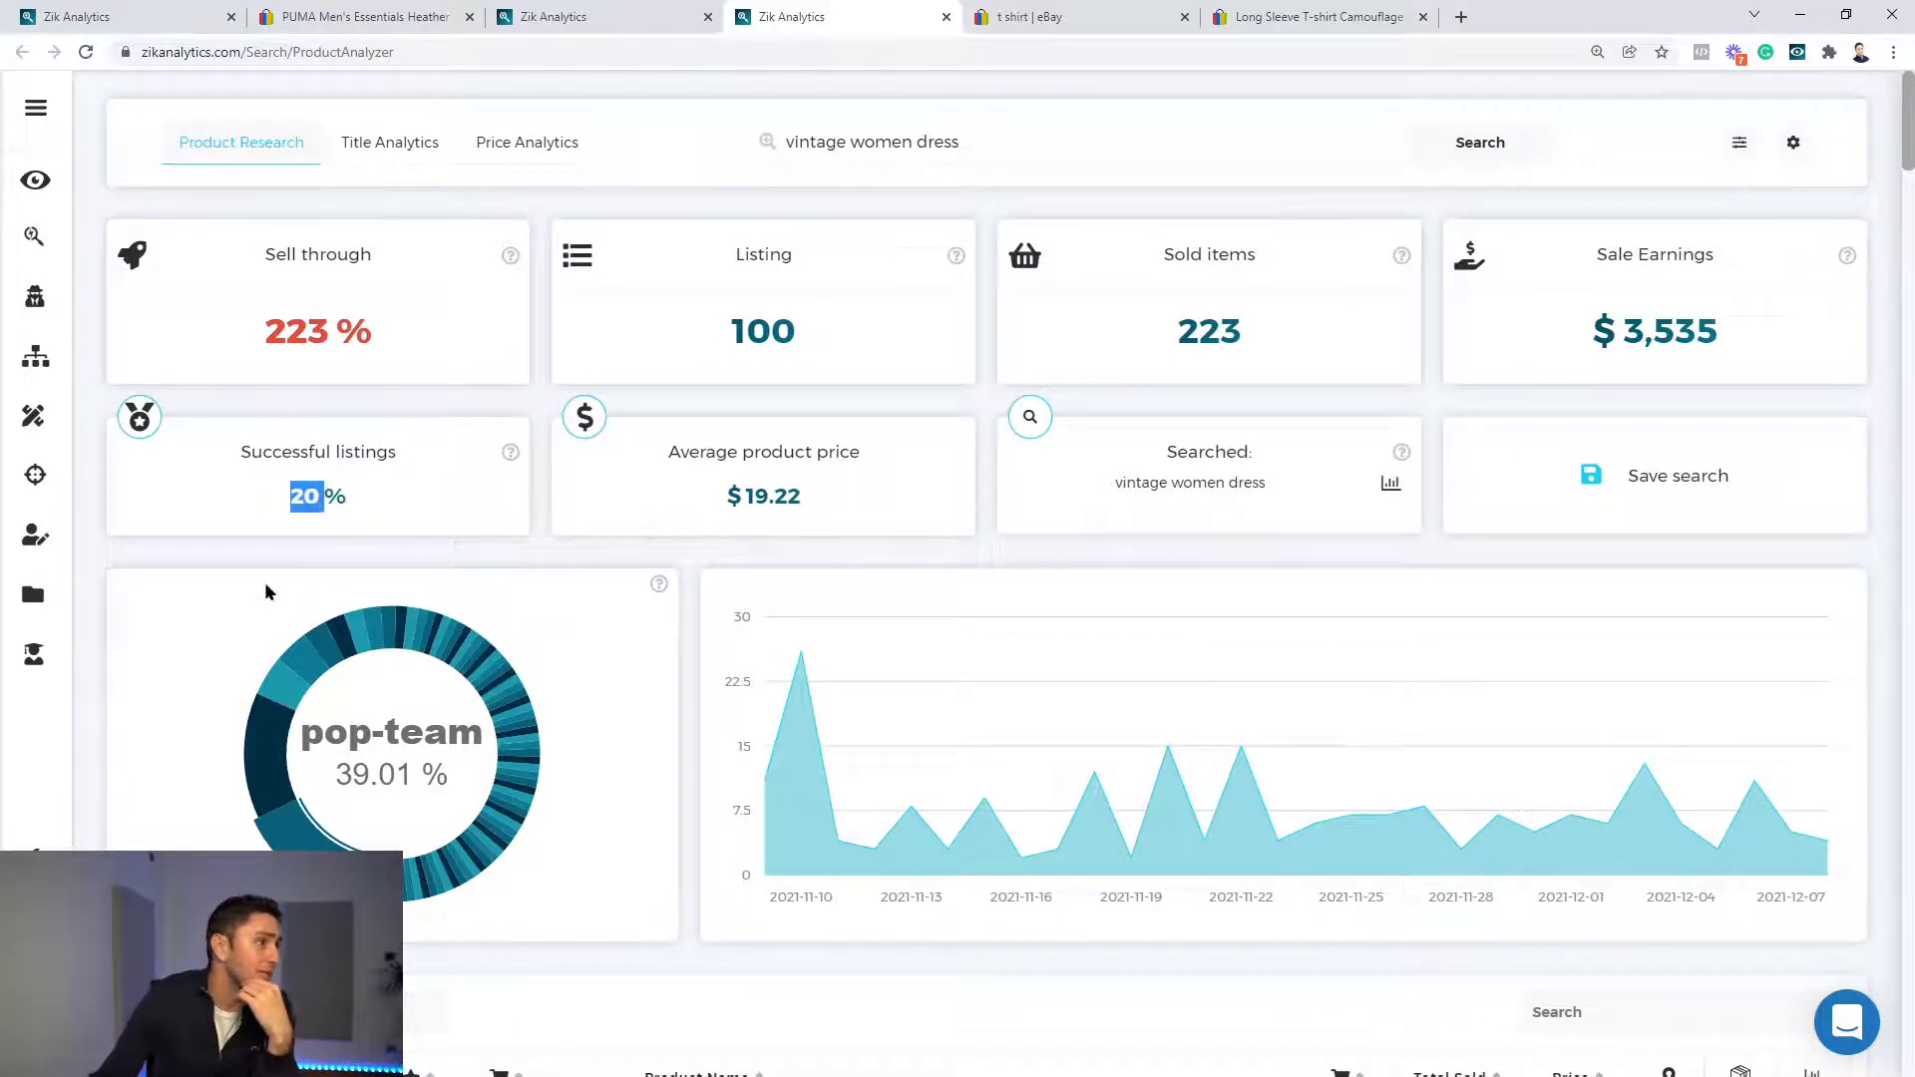
{"action": "scroll", "coordinate": [334, 628], "scroll_direction": "down", "scroll_amount": 2}
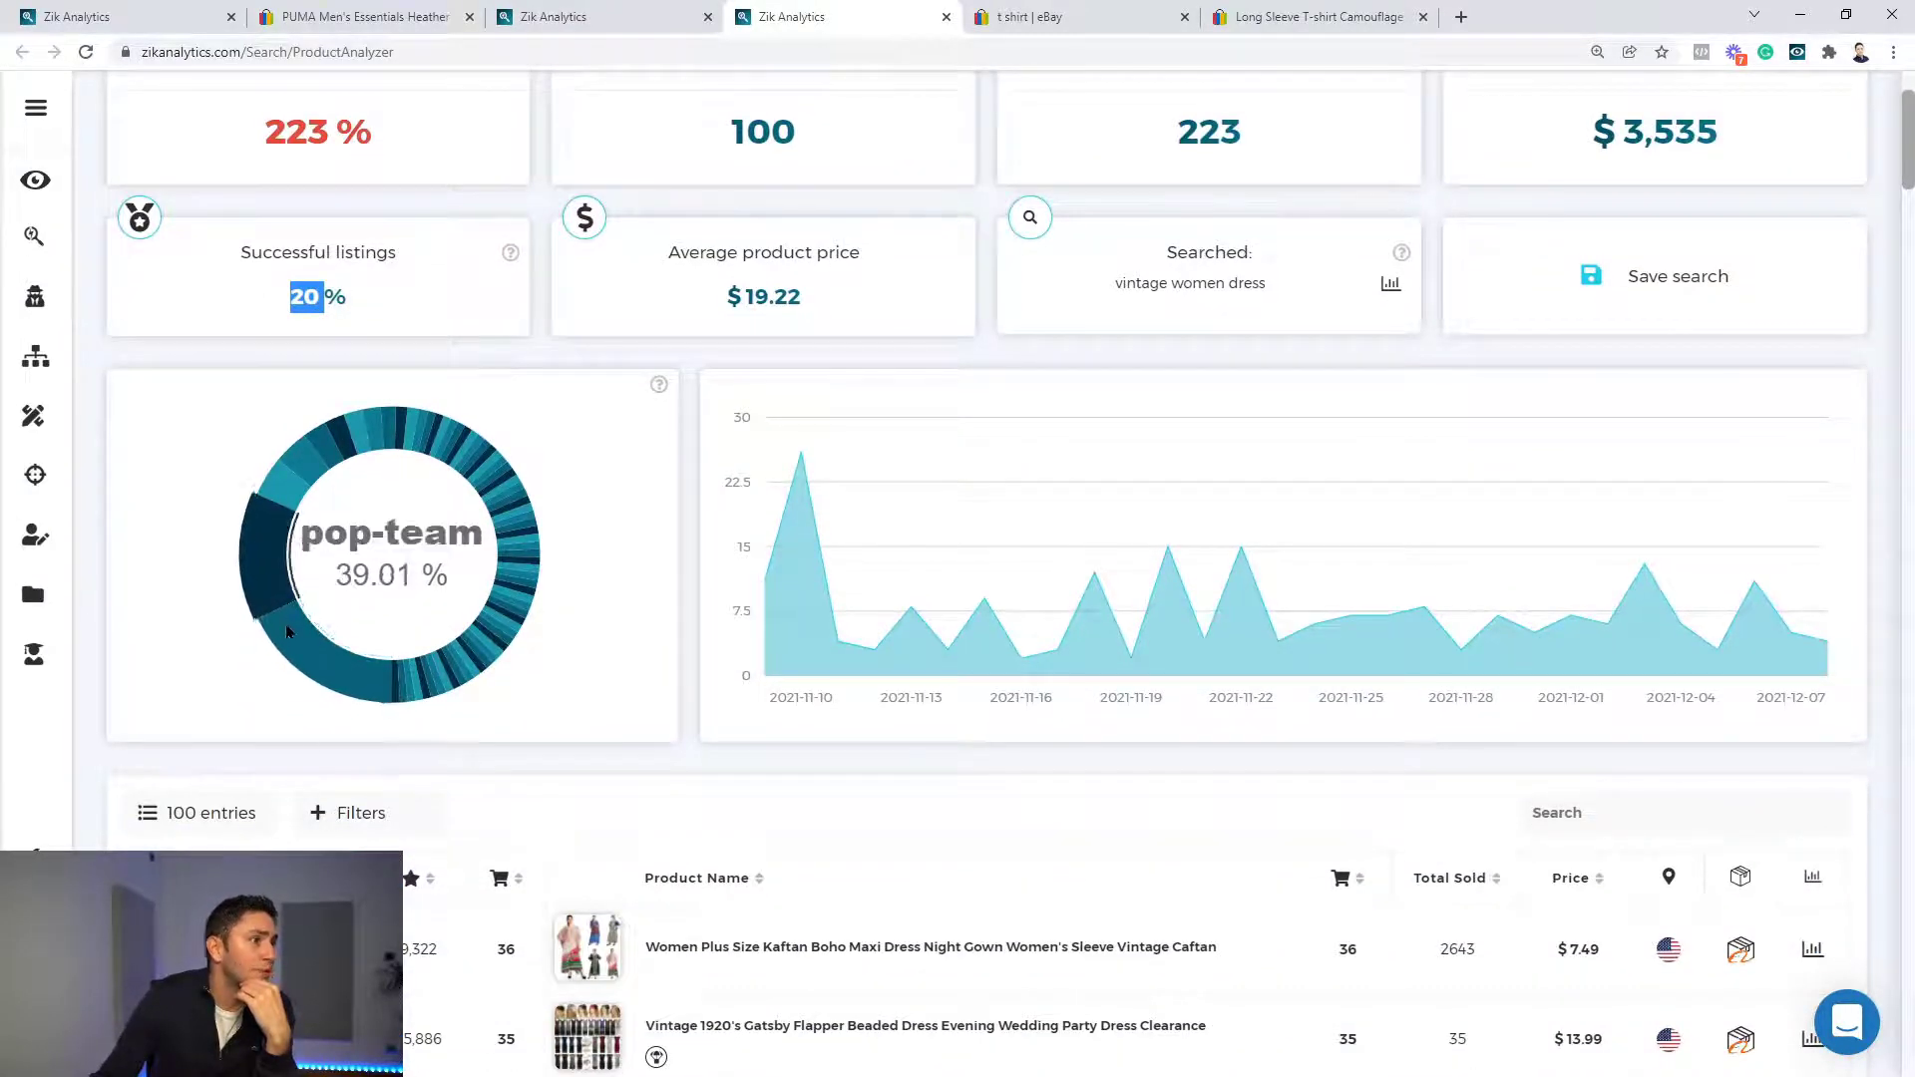
{"action": "scroll", "coordinate": [290, 603], "scroll_direction": "down", "scroll_amount": 3}
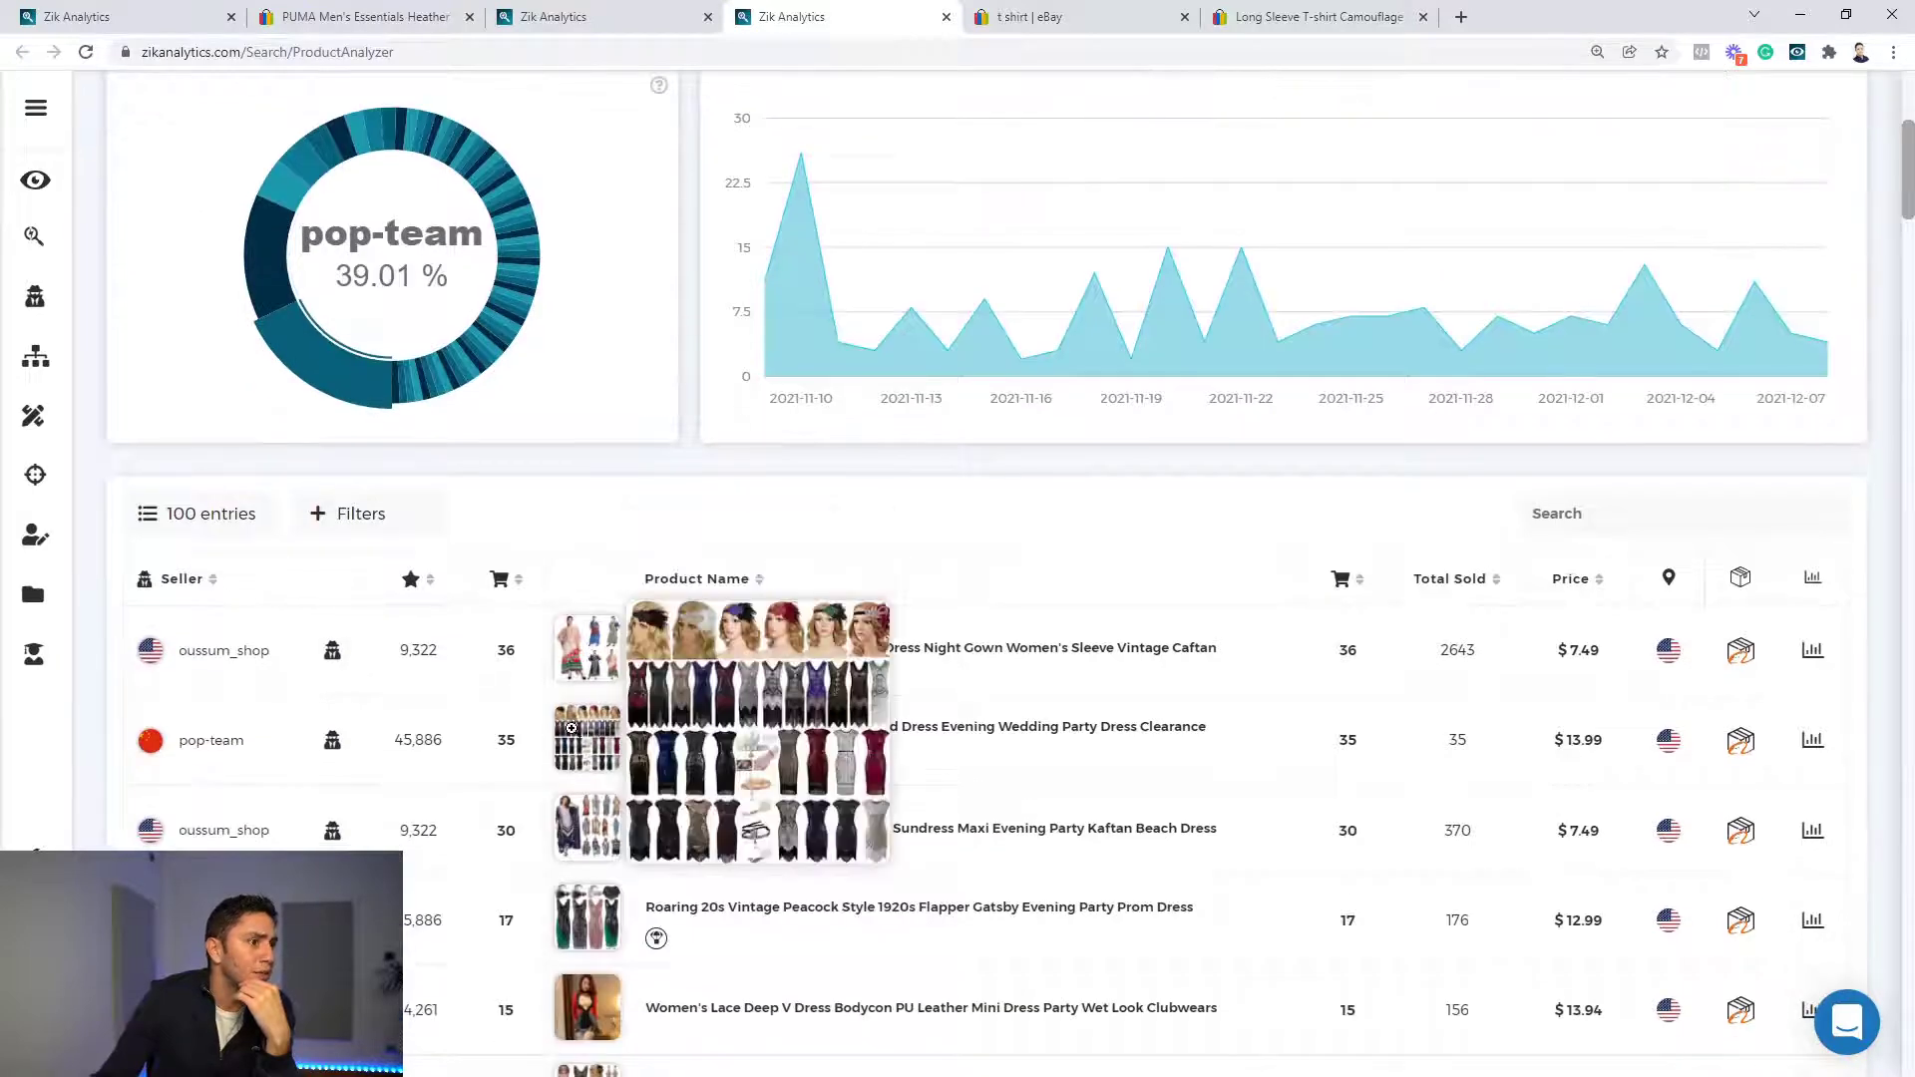
{"action": "scroll", "coordinate": [598, 818], "scroll_direction": "down", "scroll_amount": 1}
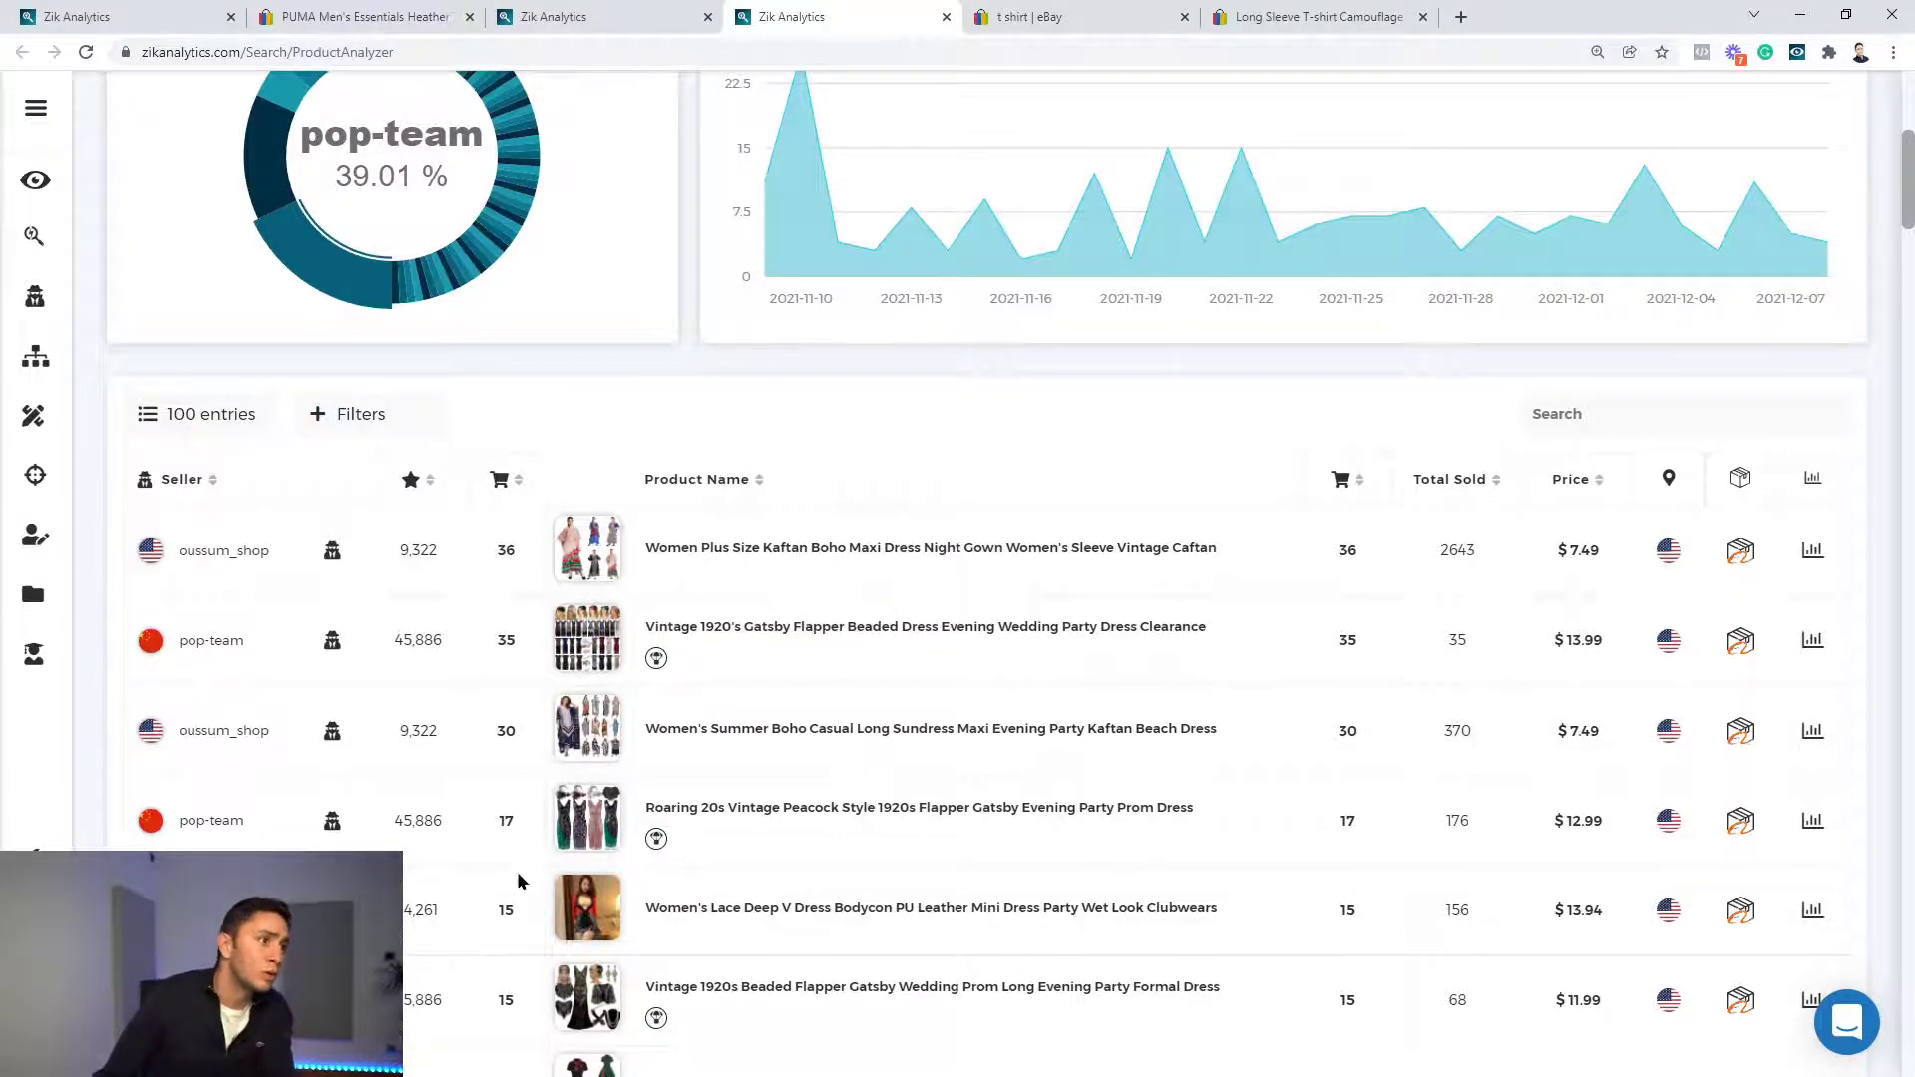
{"action": "scroll", "coordinate": [967, 459], "scroll_direction": "up", "scroll_amount": 1}
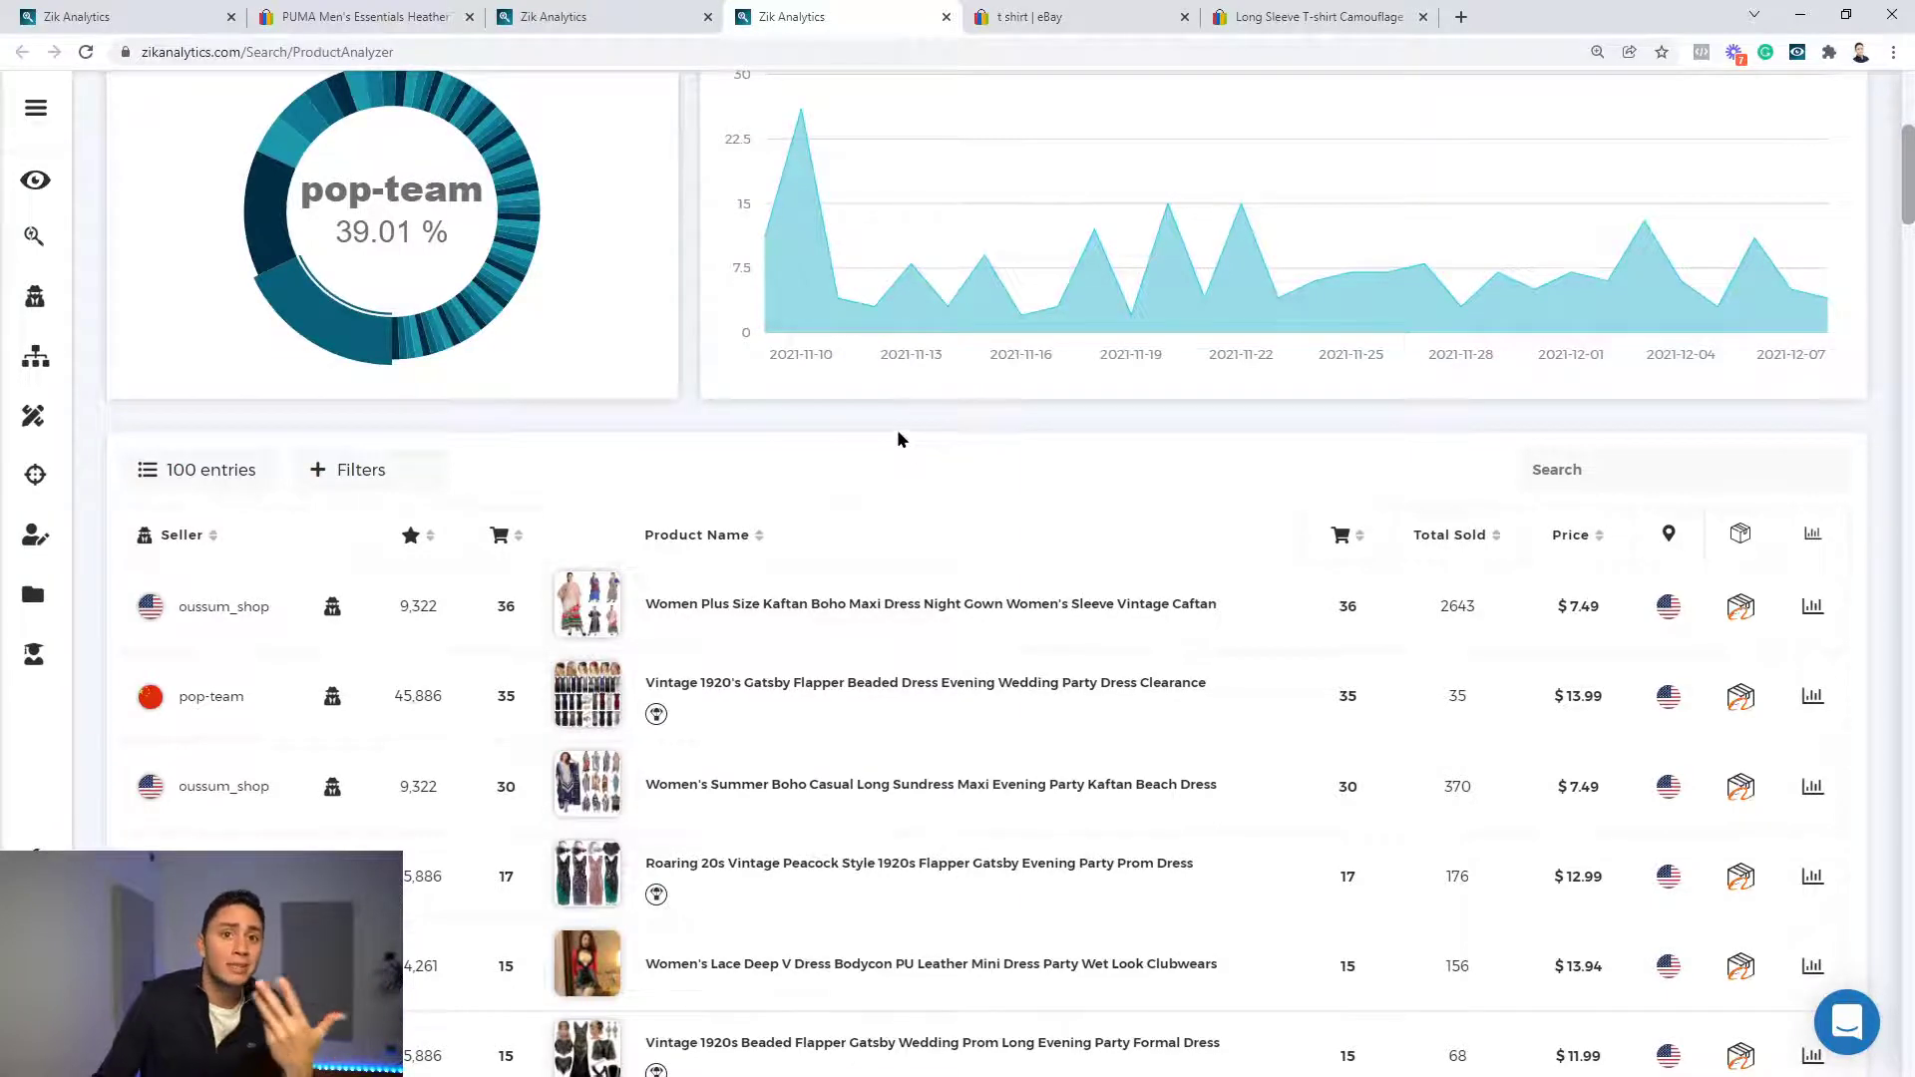
Step: Scroll back to the top of the vintage women dress results
{"action": "scroll", "coordinate": [906, 480], "scroll_direction": "up", "scroll_amount": 4}
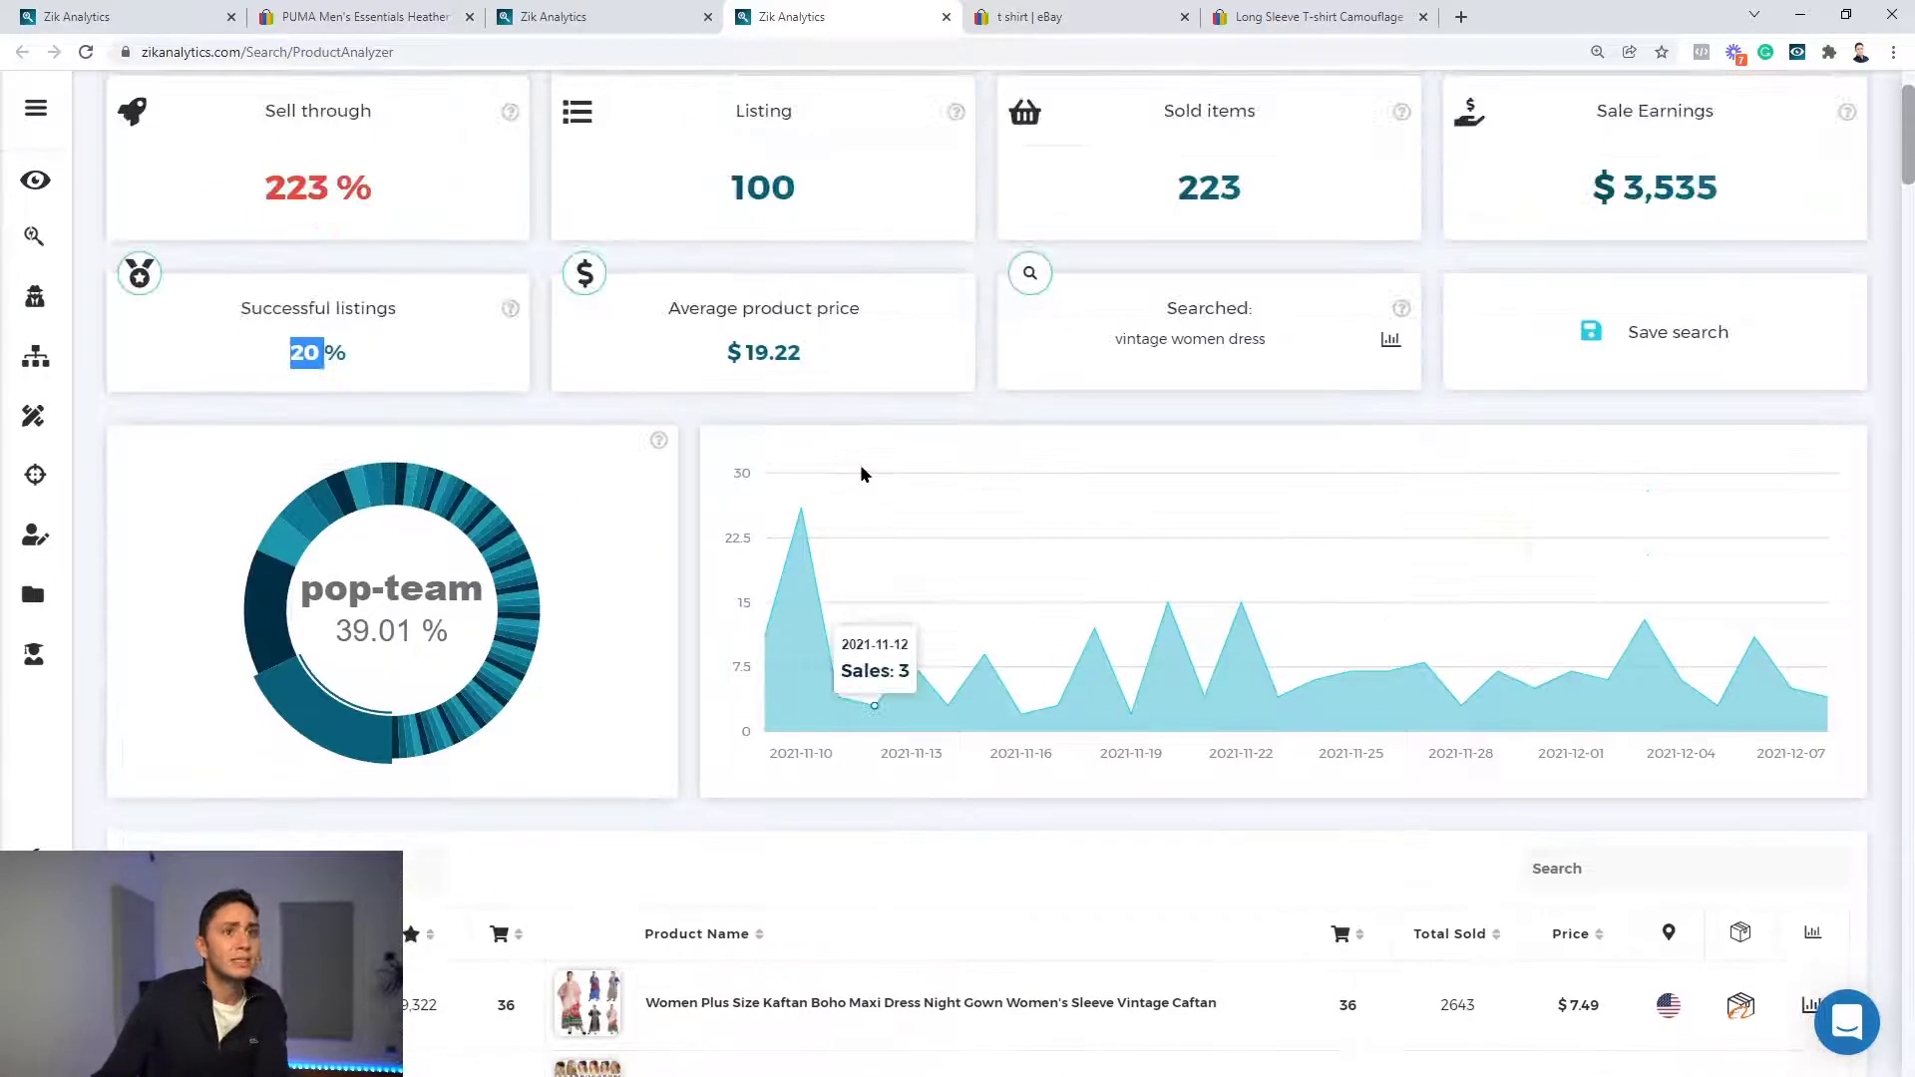
{"action": "scroll", "coordinate": [923, 461], "scroll_direction": "up", "scroll_amount": 2}
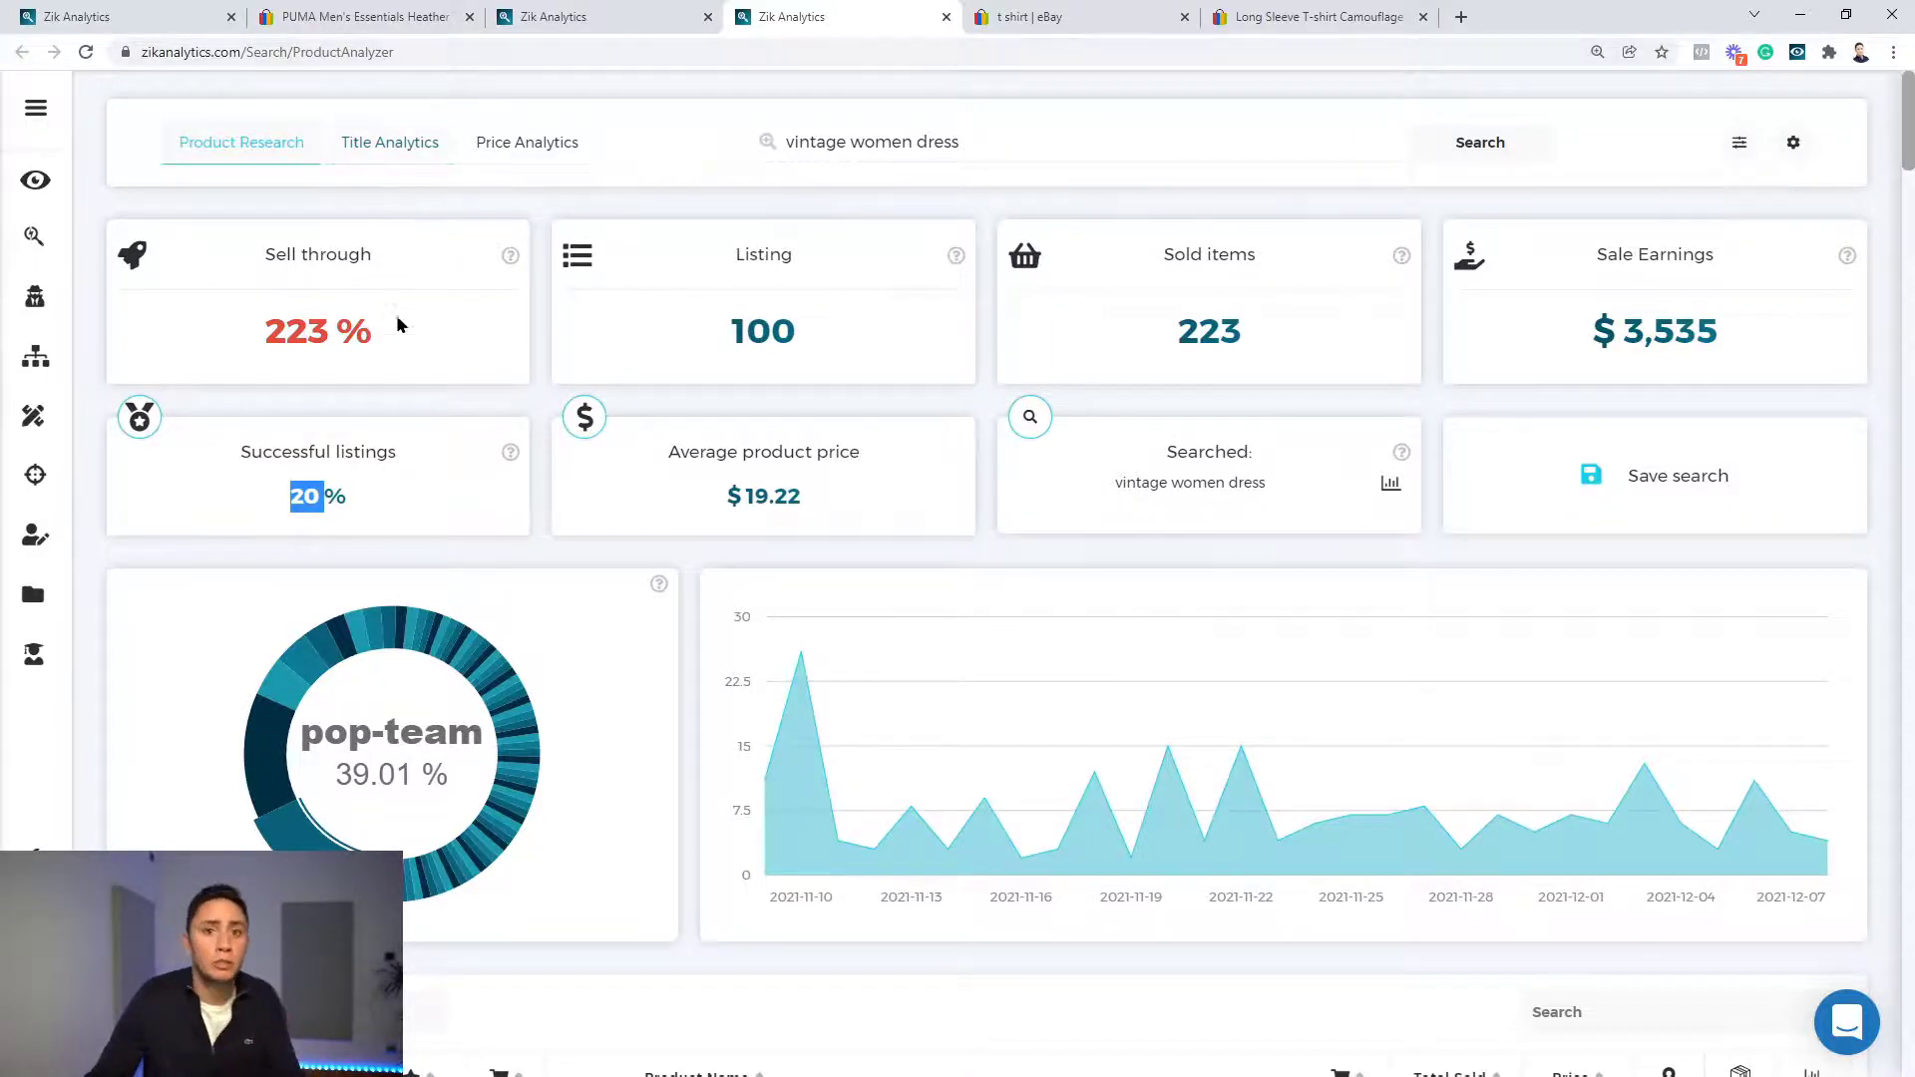
Step: Open Title Builder in a new tab and search eBay keywords for 'dress' (95,238 average searches, 1,430 sales)
{"action": "middle_click", "coordinate": [33, 416]}
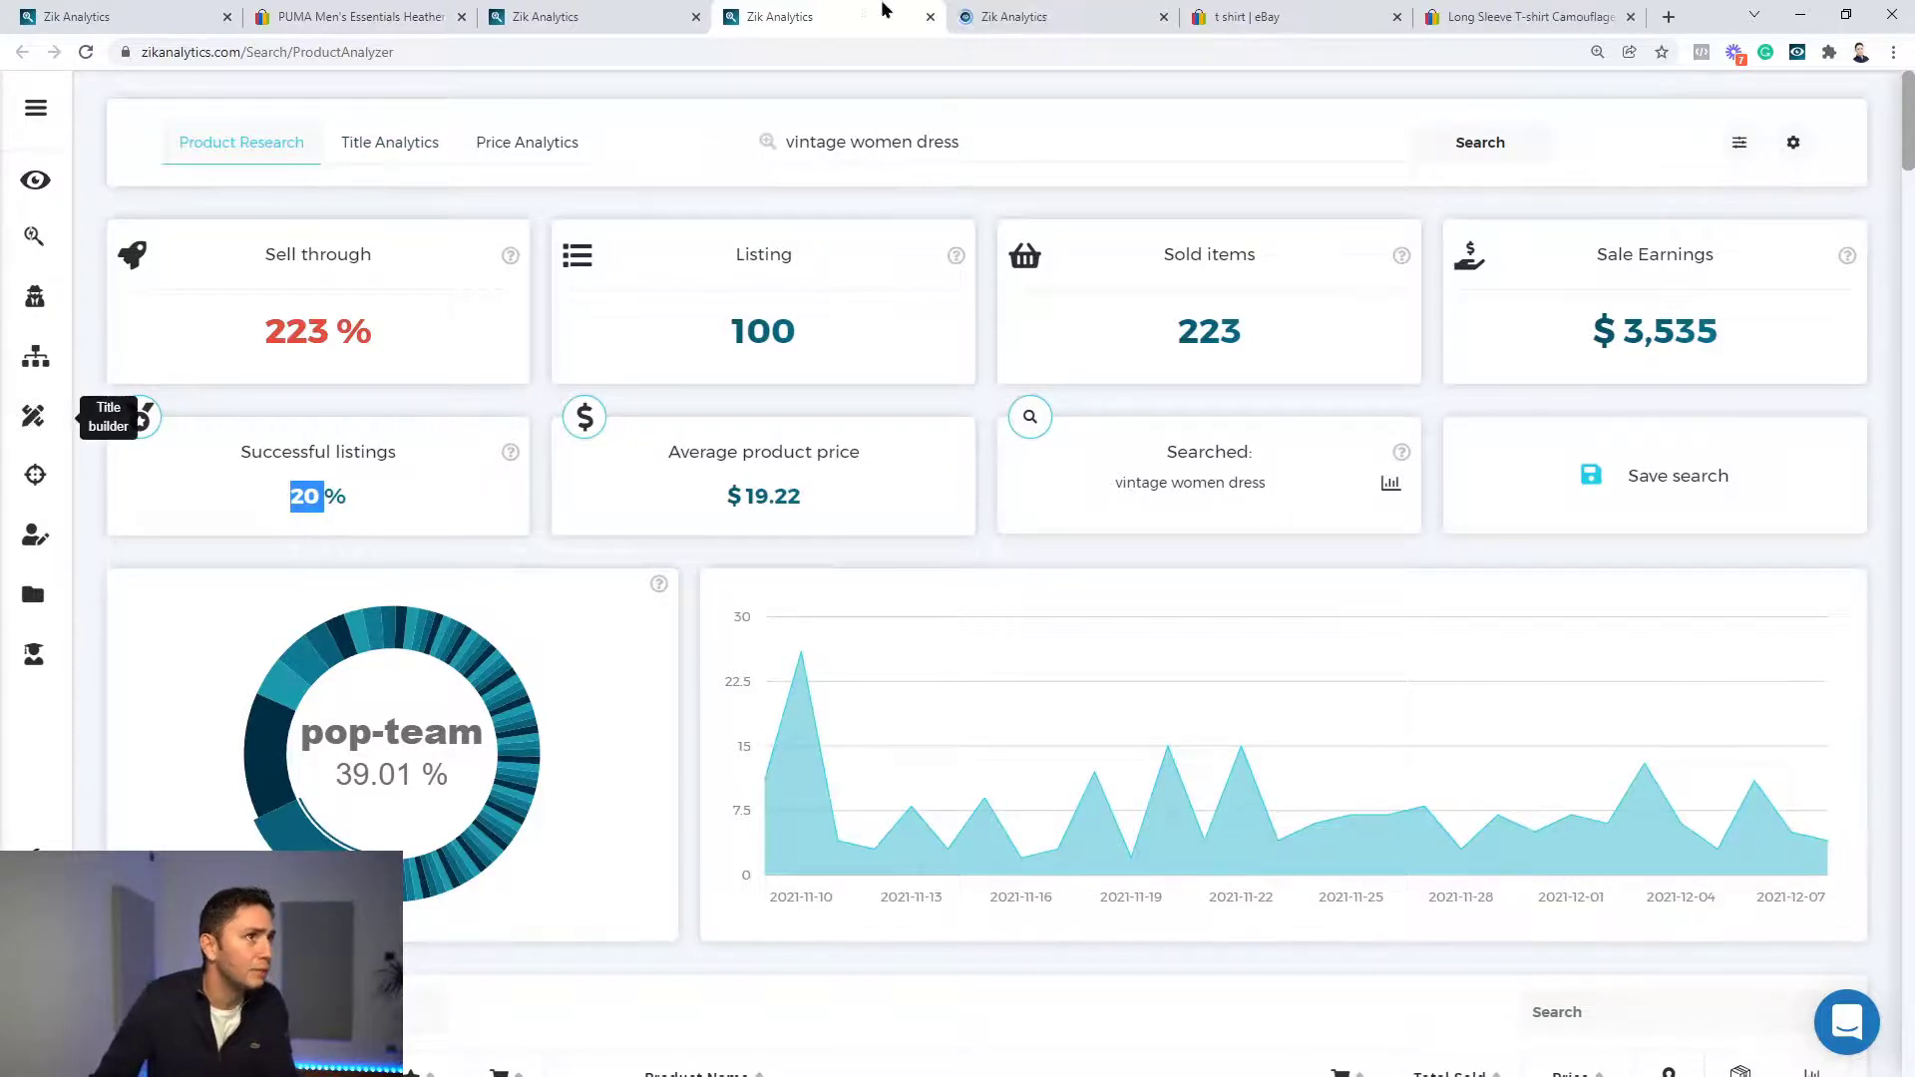
{"action": "left_click", "coordinate": [952, 14]}
{"action": "left_click", "coordinate": [1087, 142]}
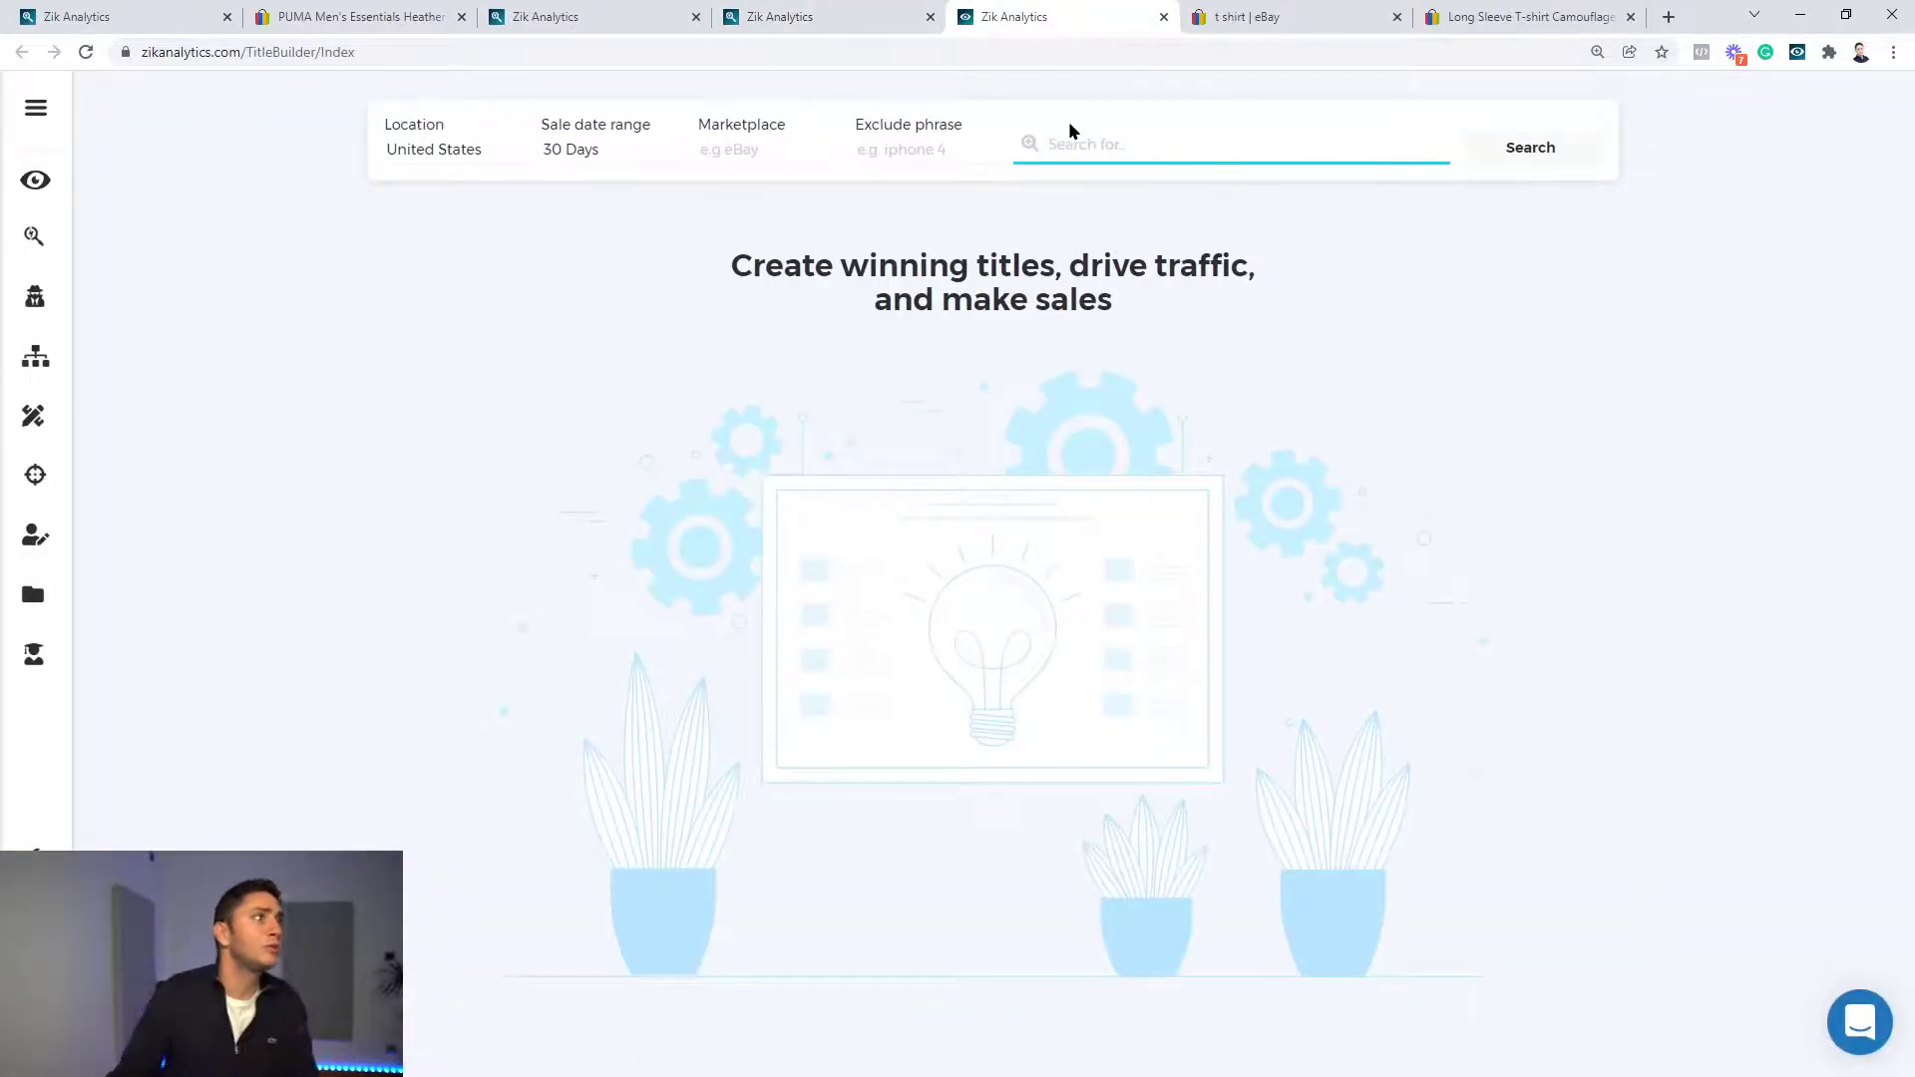
{"action": "left_click", "coordinate": [763, 150]}
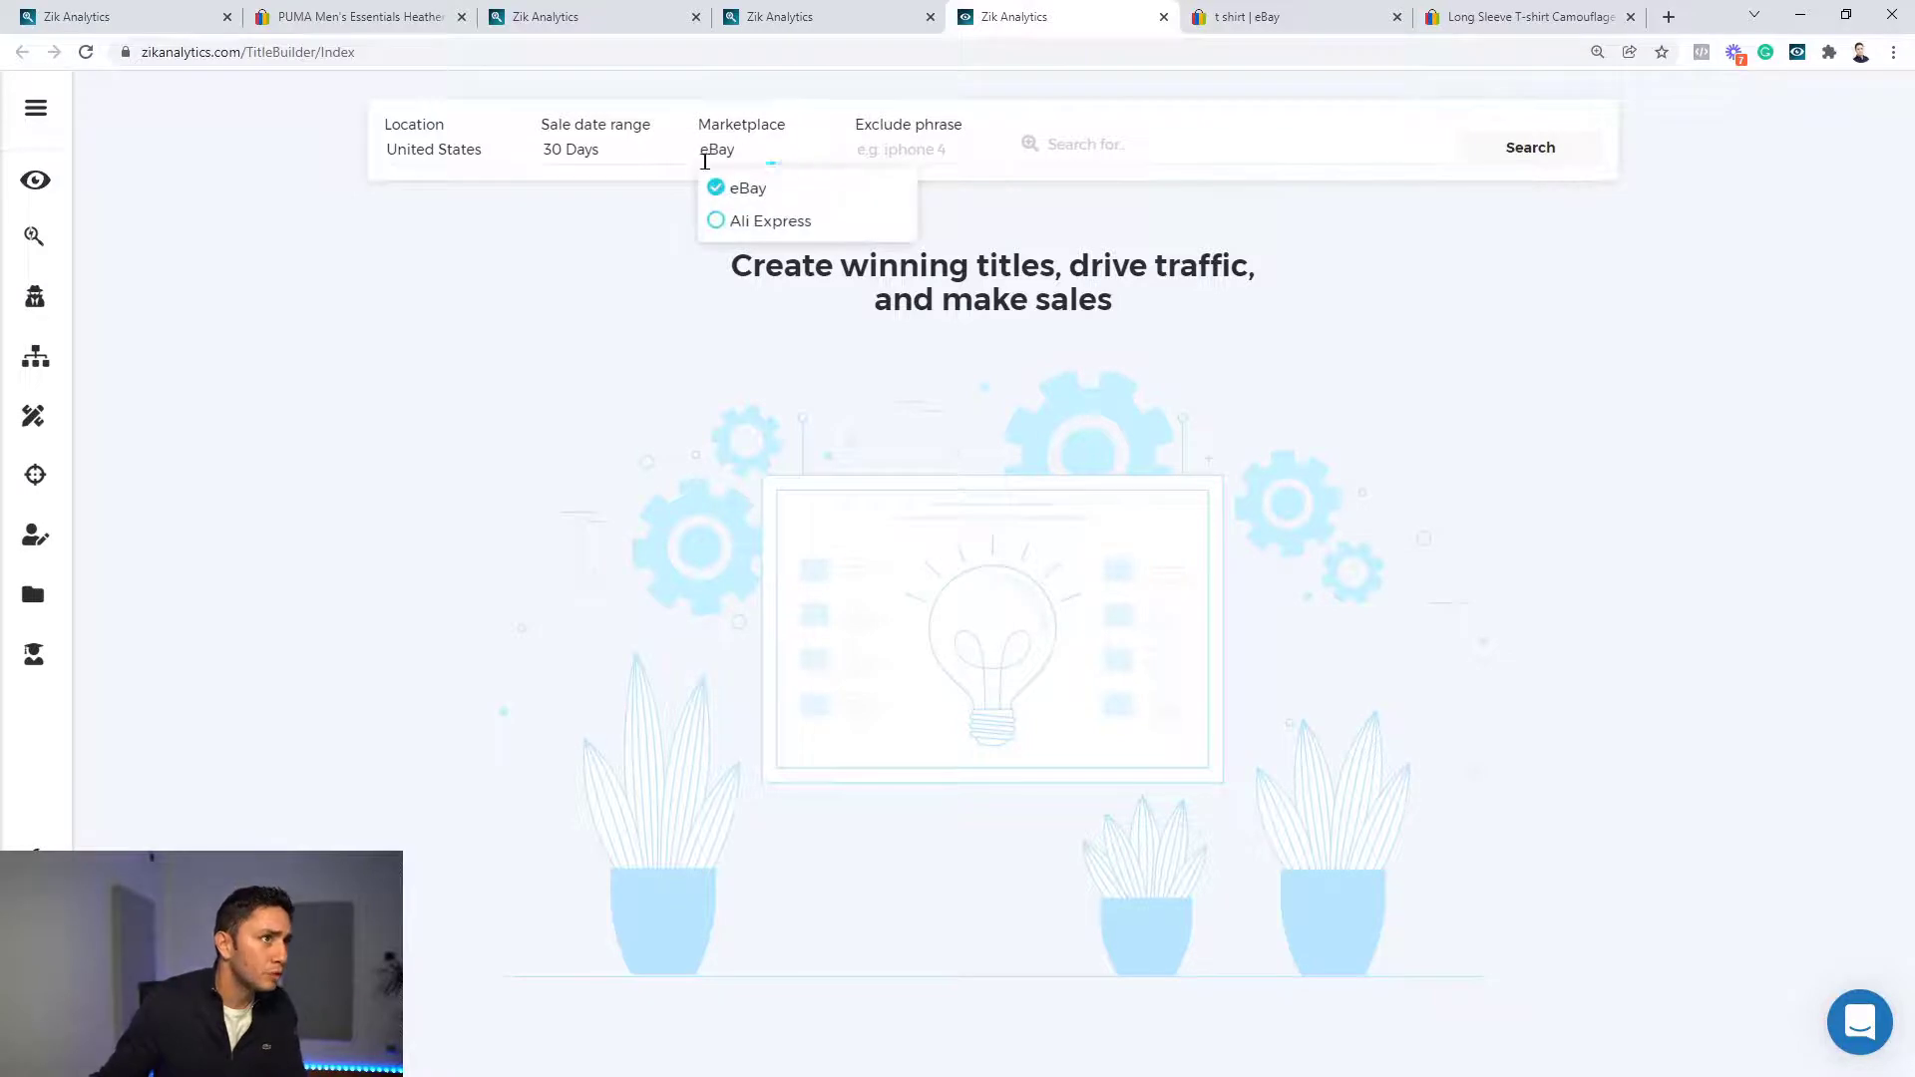
{"action": "left_click", "coordinate": [1127, 152]}
{"action": "type", "text": "dress"}
{"action": "key", "text": "Return"}
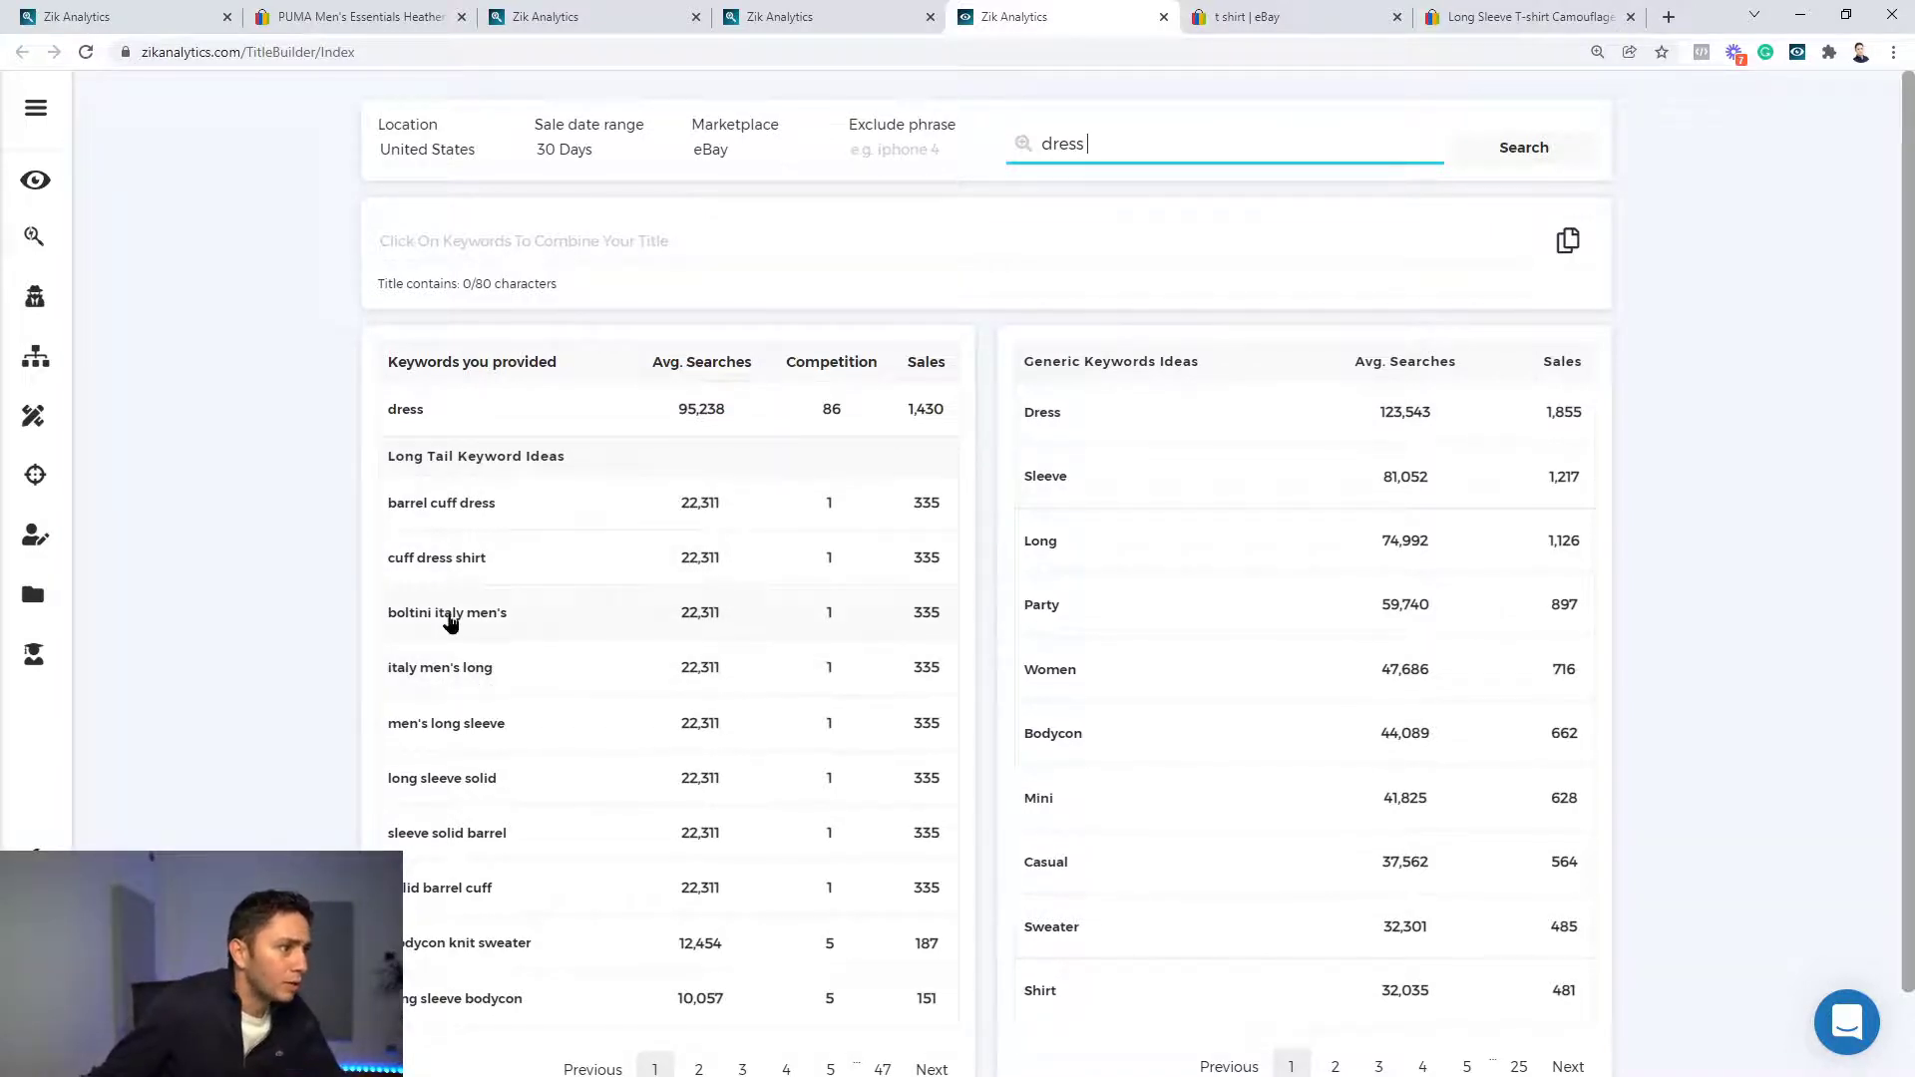
{"action": "scroll", "coordinate": [445, 619], "scroll_direction": "down", "scroll_amount": 1}
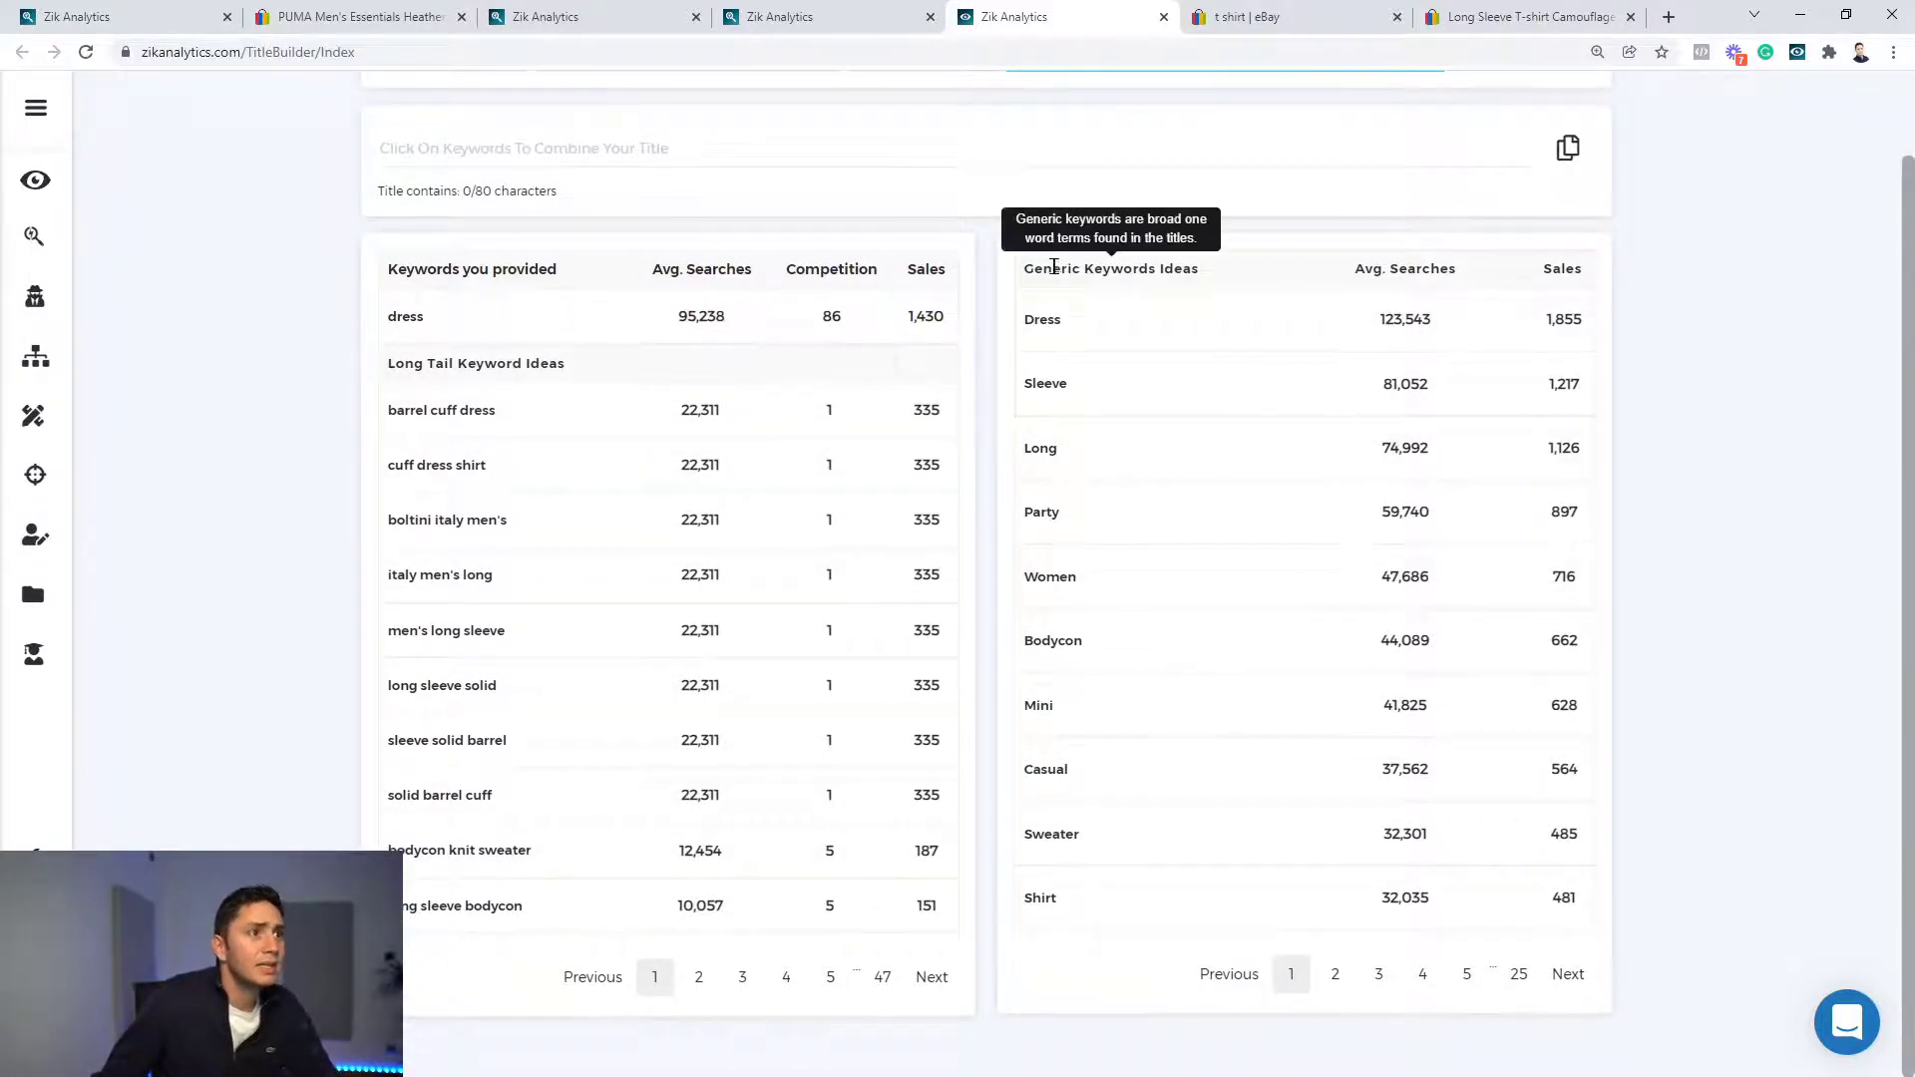
{"action": "scroll", "coordinate": [475, 518], "scroll_direction": "up", "scroll_amount": 1}
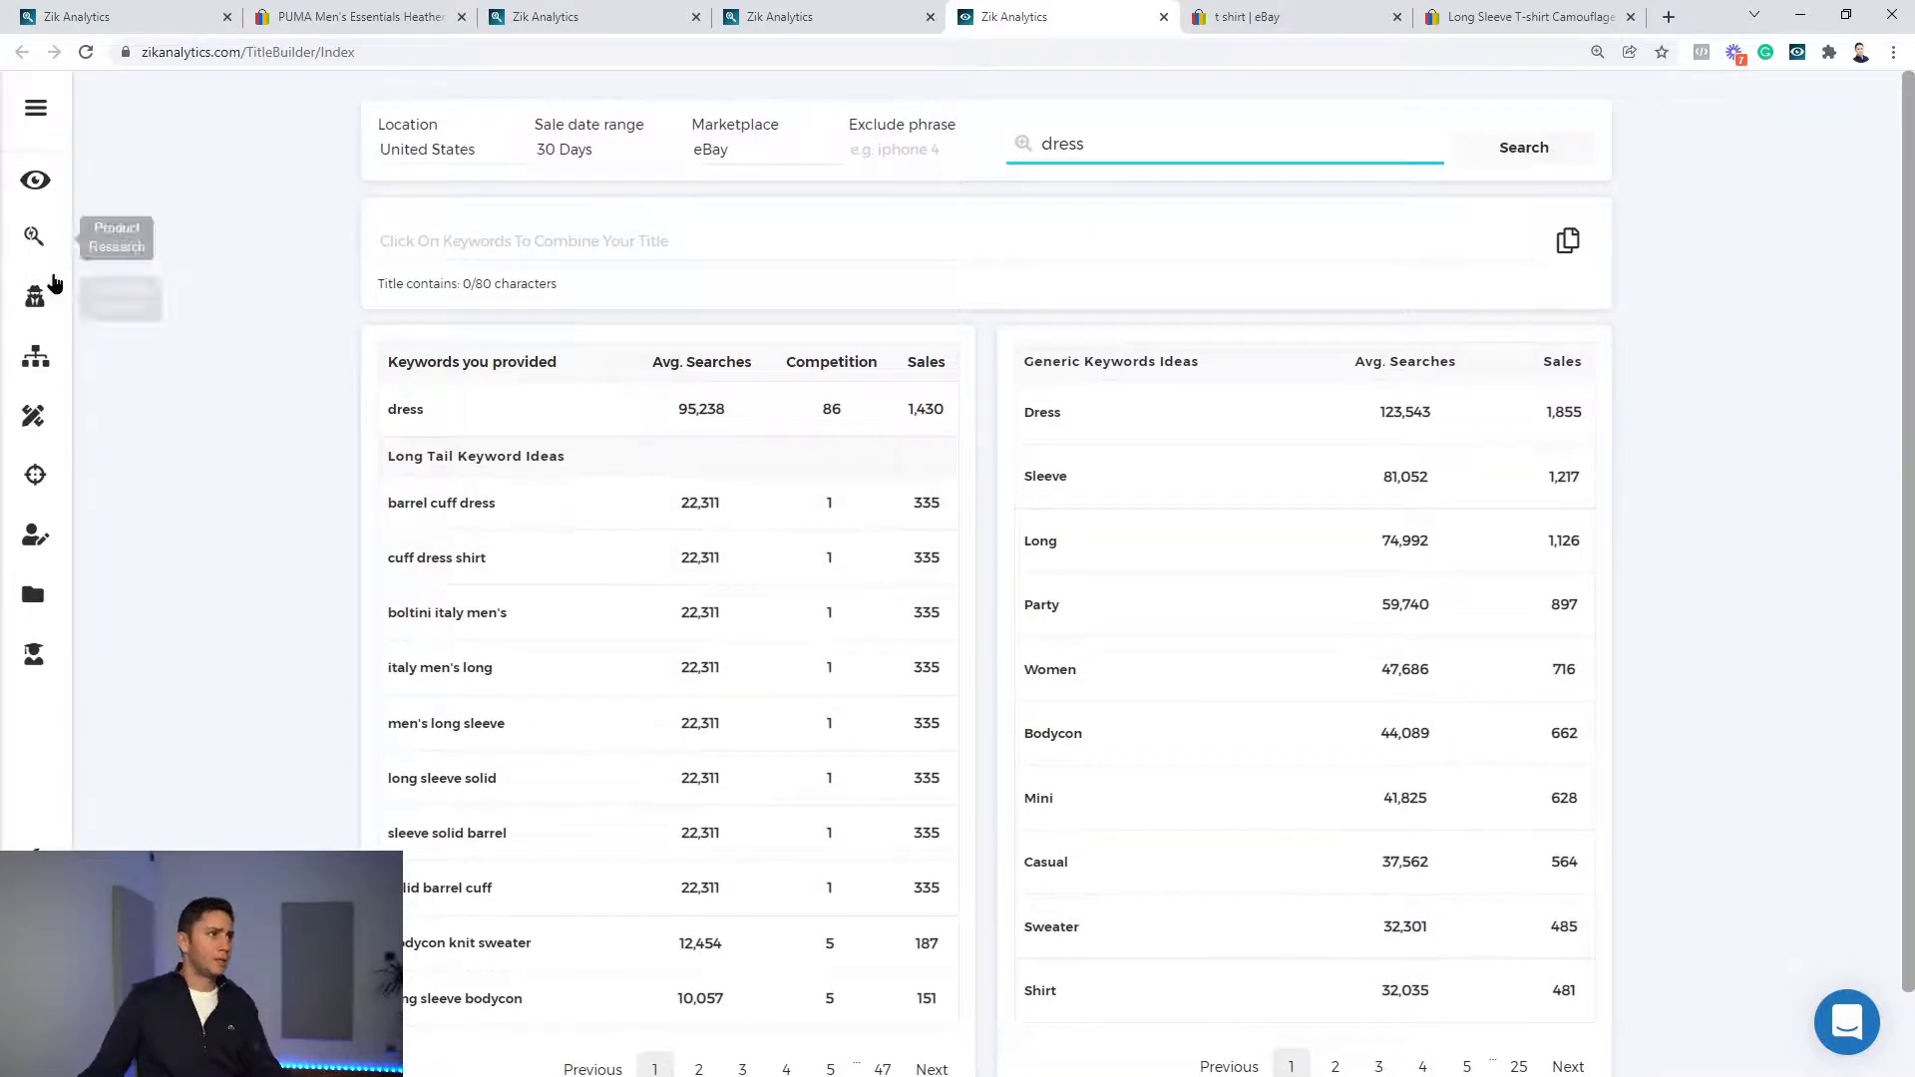
Step: Back in the vintage women dress results, check the first product's 36 sales and 2643 total sold
{"action": "left_click", "coordinate": [795, 10]}
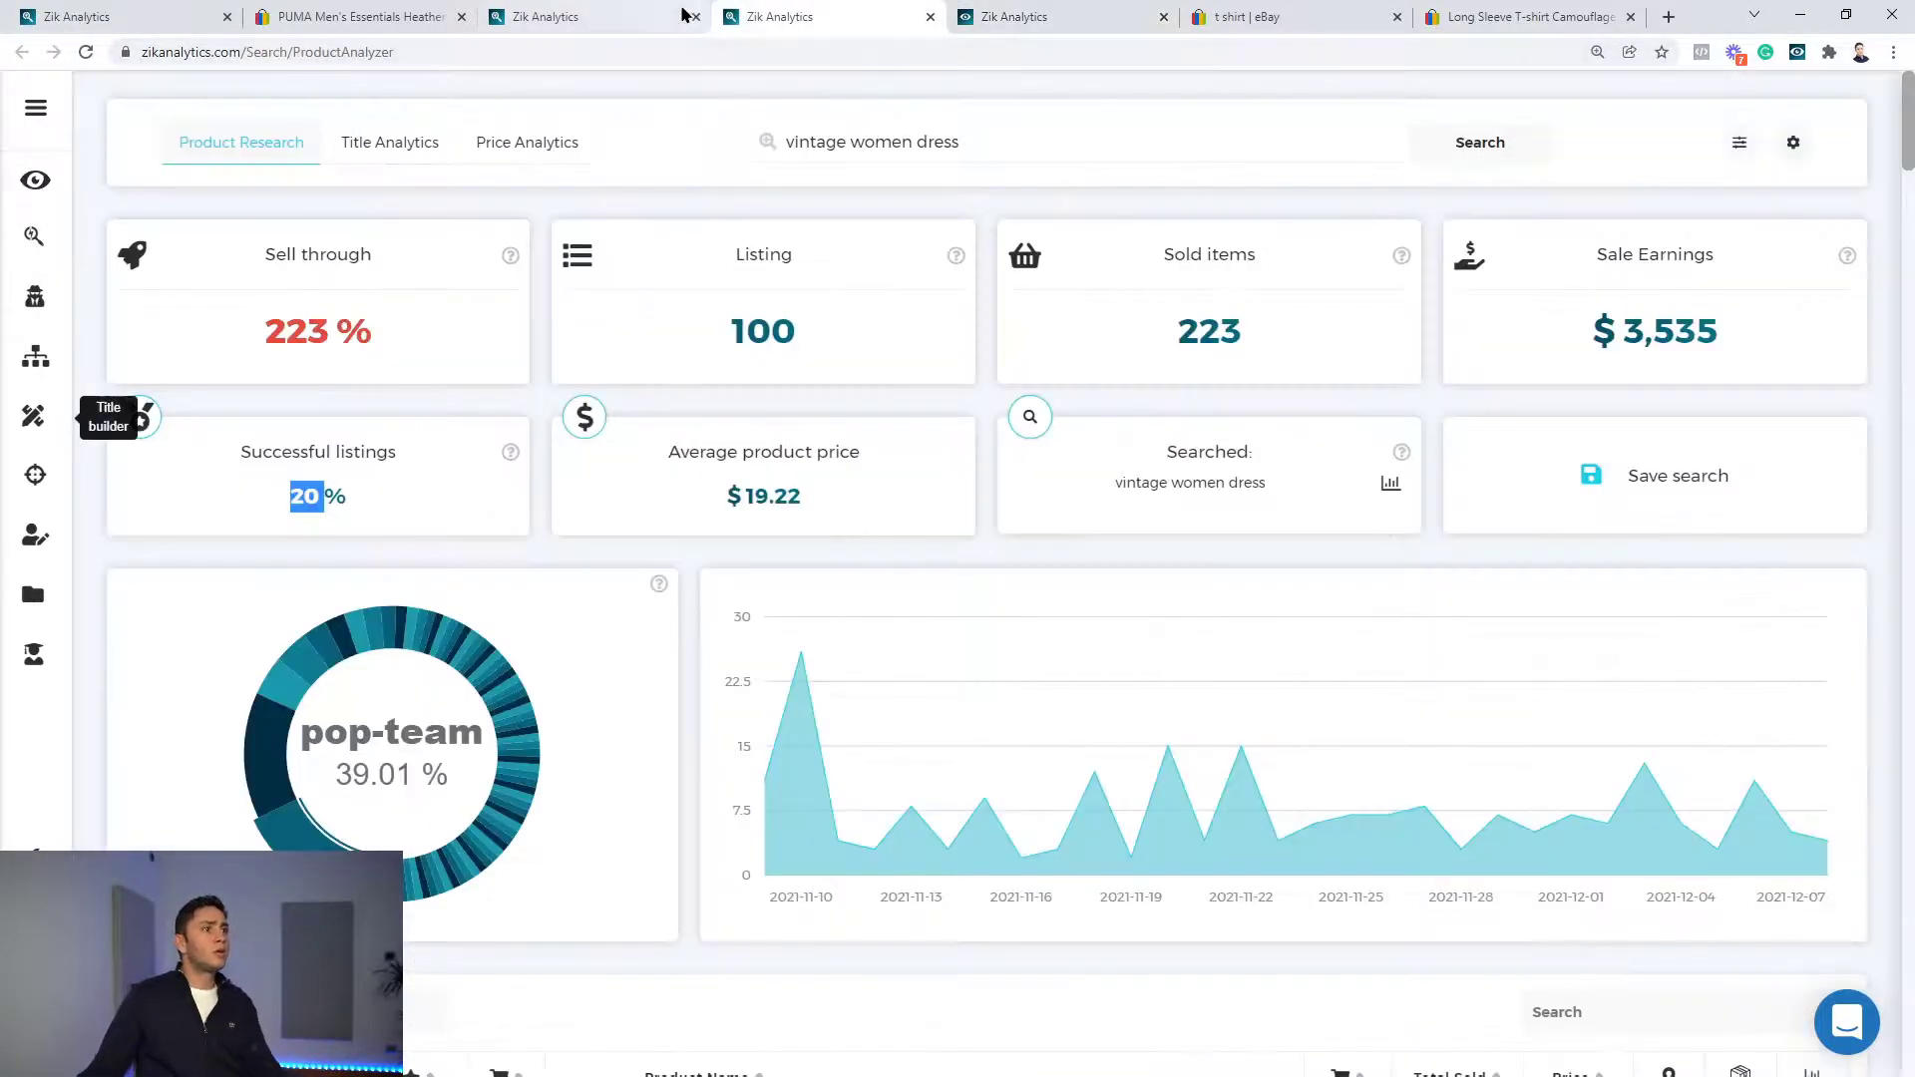
{"action": "scroll", "coordinate": [693, 92], "scroll_direction": "down", "scroll_amount": 2}
{"action": "scroll", "coordinate": [715, 148], "scroll_direction": "down", "scroll_amount": 3}
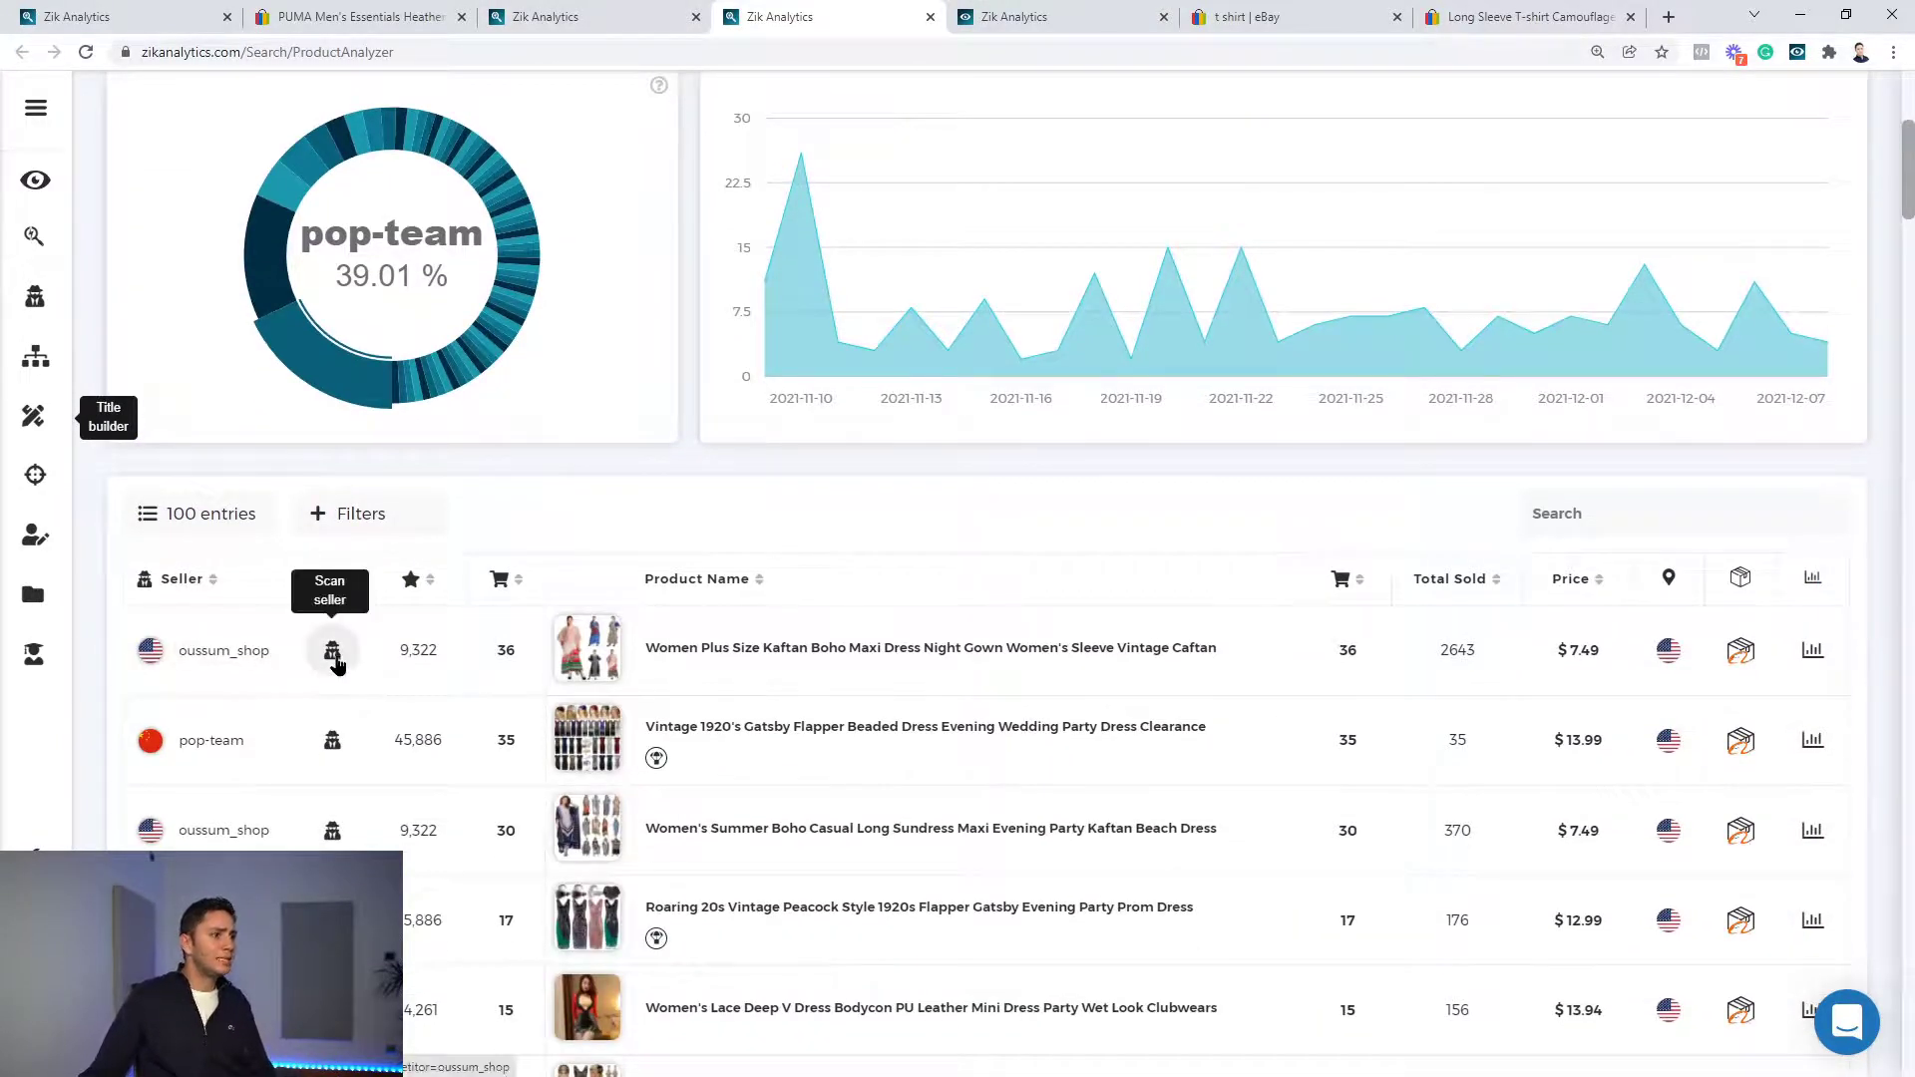
{"action": "mouse_move", "coordinate": [575, 642]}
{"action": "left_click_drag", "start_coordinate": [1331, 665], "coordinate": [1369, 667]}
{"action": "left_click", "coordinate": [1401, 668]}
{"action": "left_click_drag", "start_coordinate": [1433, 663], "coordinate": [1479, 660]}
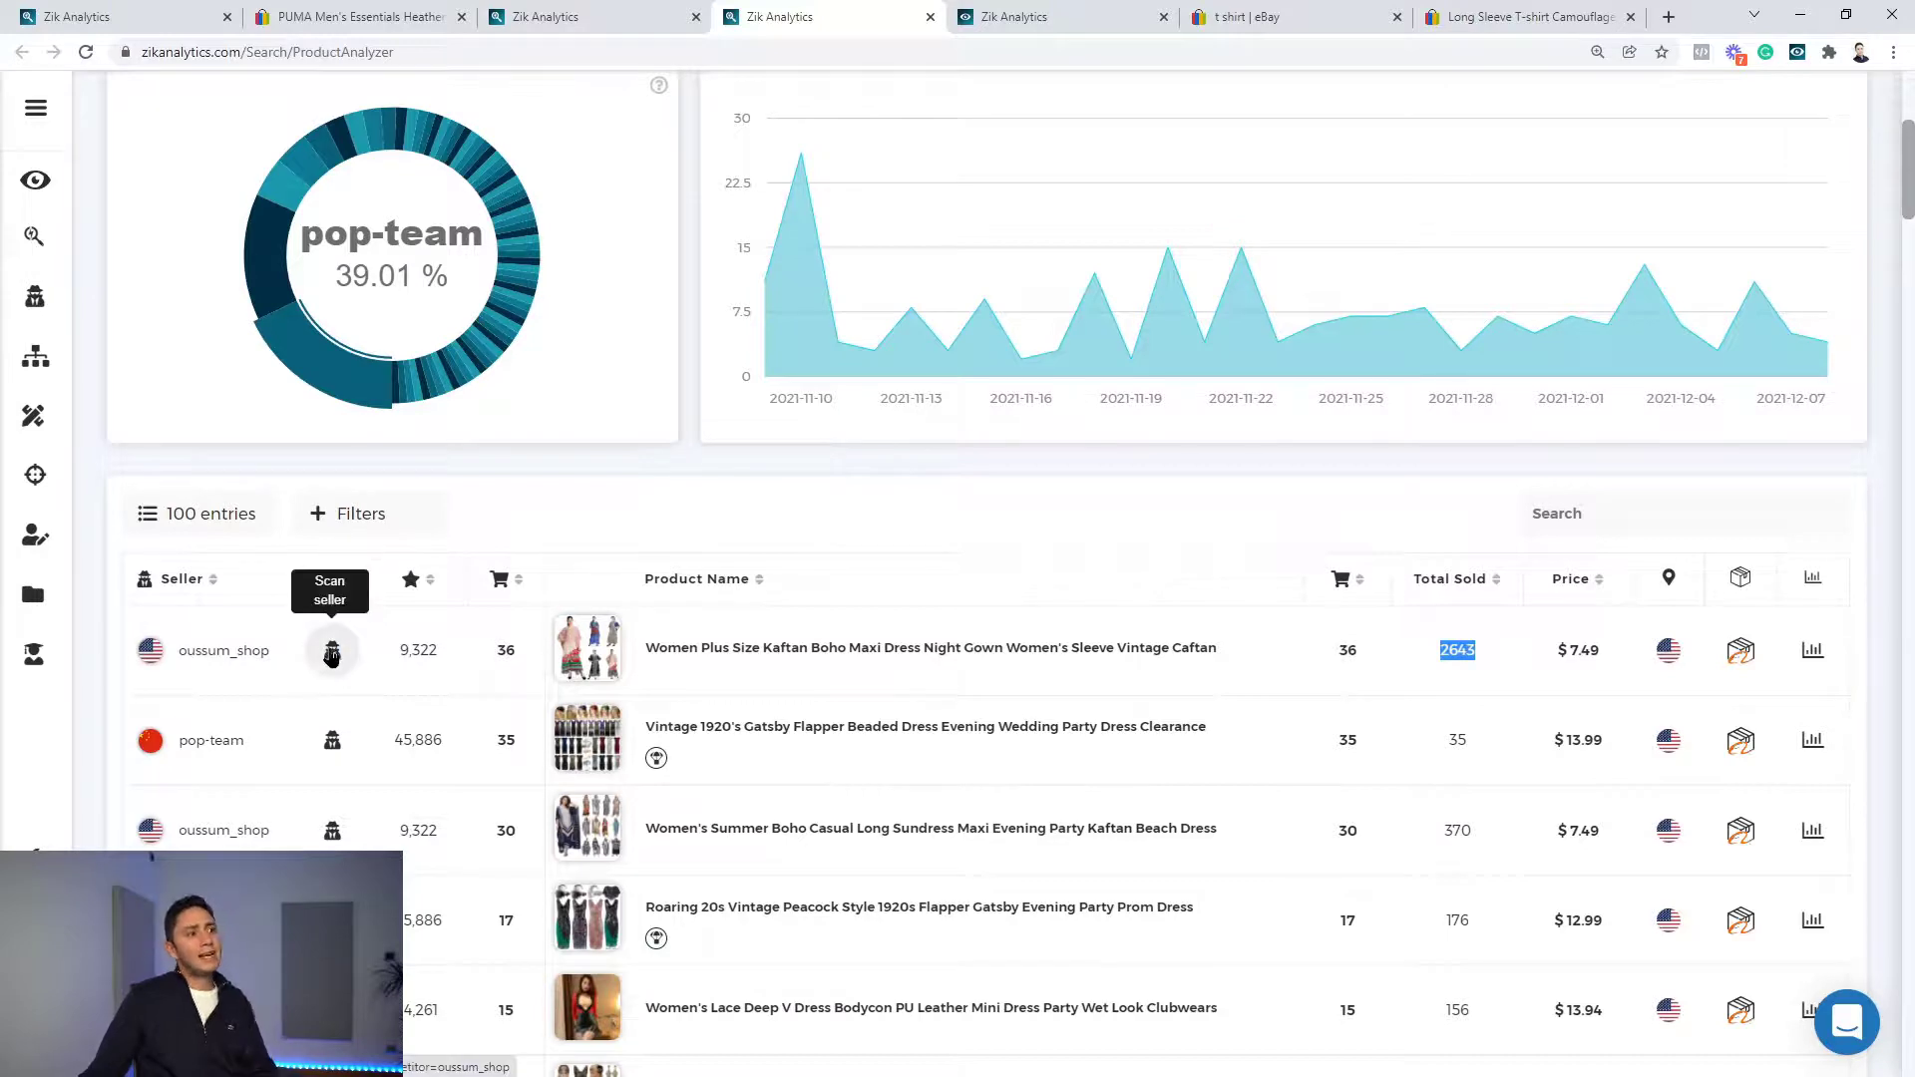
{"action": "left_click", "coordinate": [329, 663]}
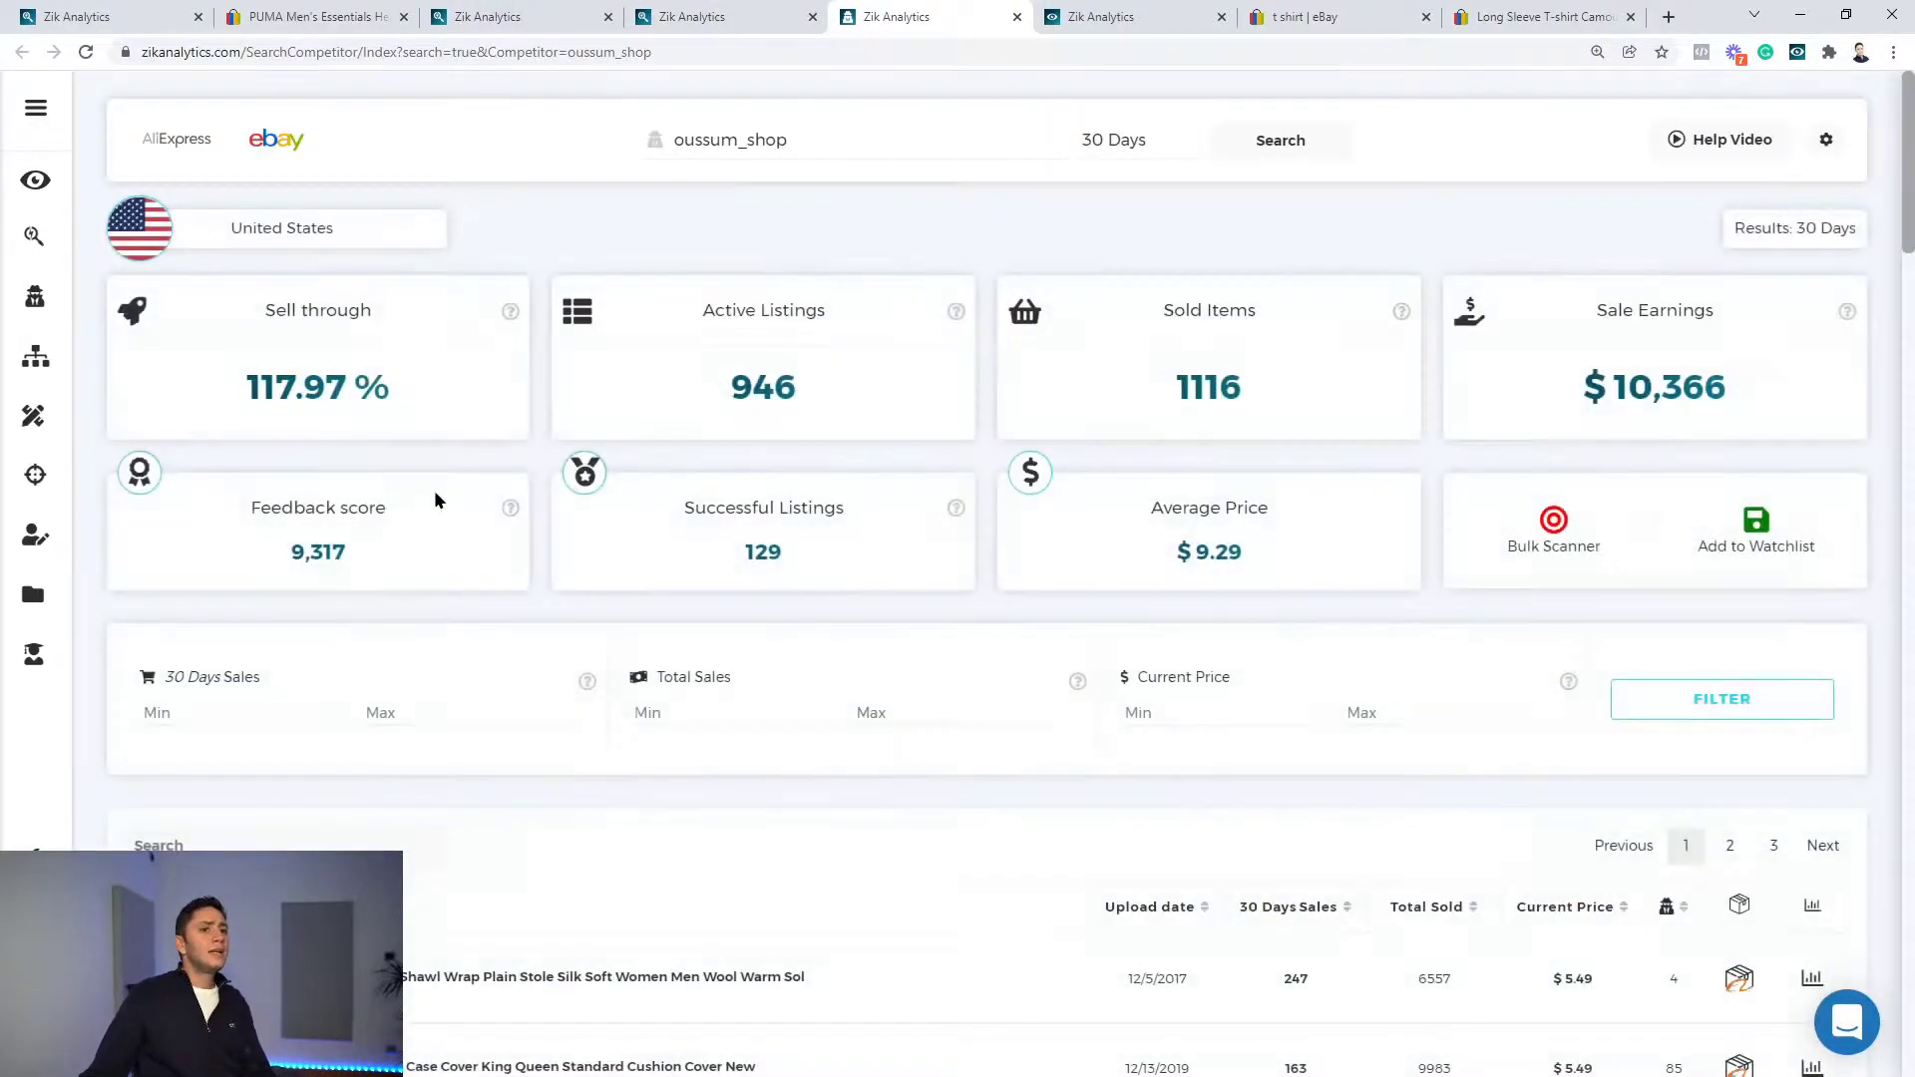
{"action": "scroll", "coordinate": [429, 494], "scroll_direction": "down", "scroll_amount": 1}
{"action": "scroll", "coordinate": [417, 499], "scroll_direction": "down", "scroll_amount": 2}
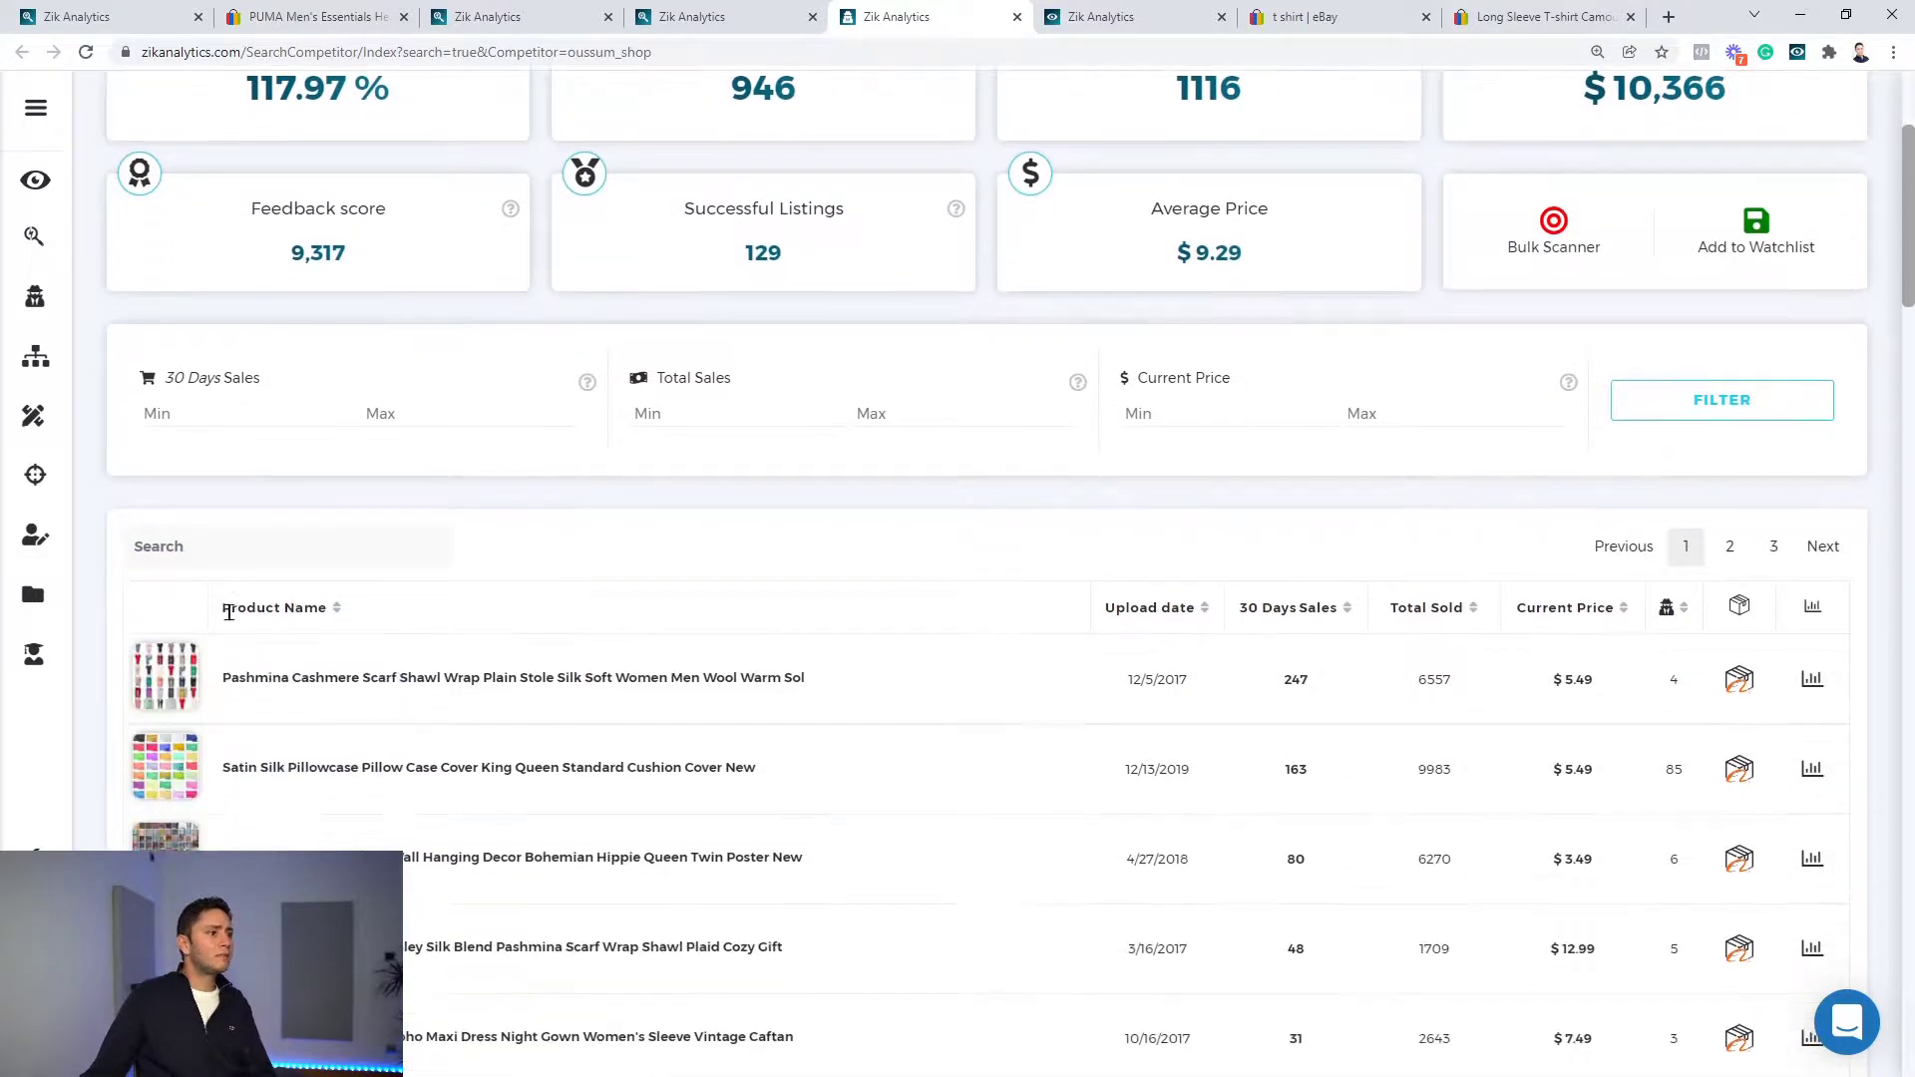
{"action": "mouse_move", "coordinate": [180, 676]}
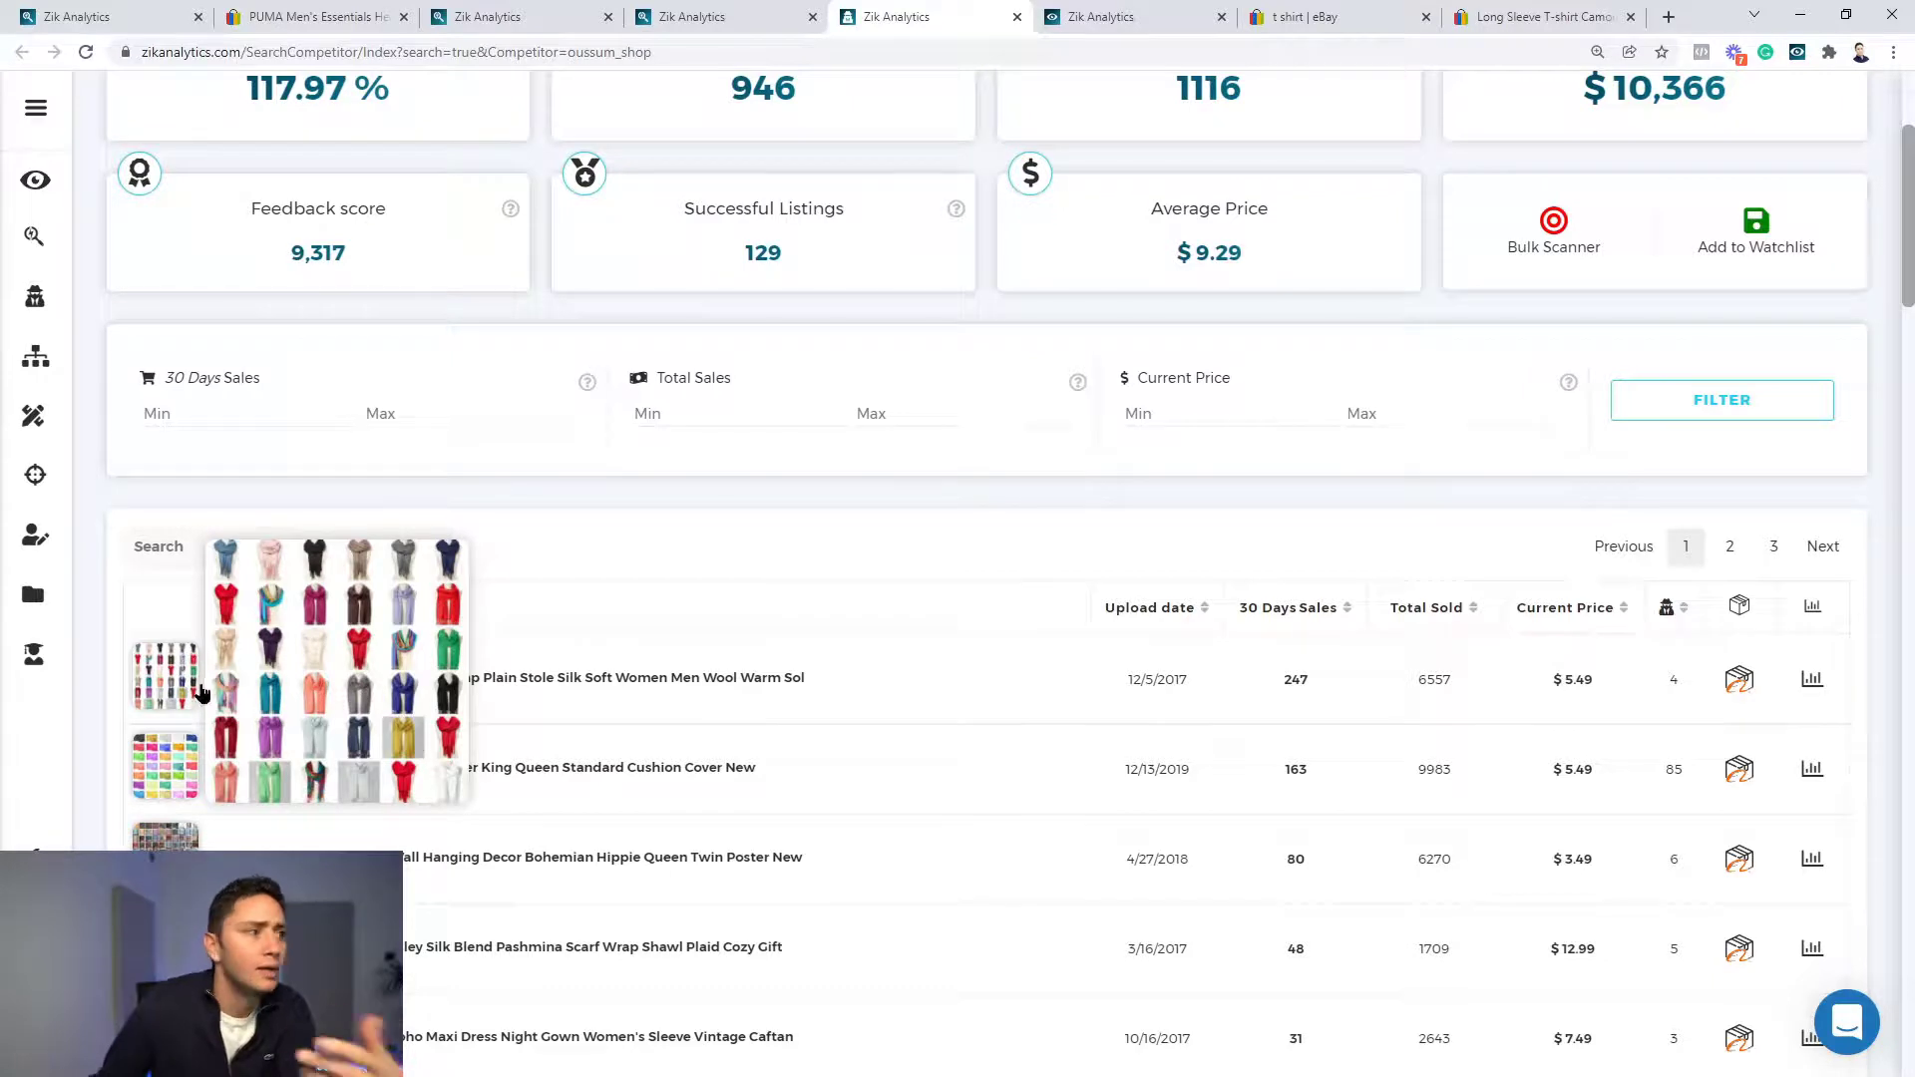
{"action": "scroll", "coordinate": [184, 759], "scroll_direction": "down", "scroll_amount": 1}
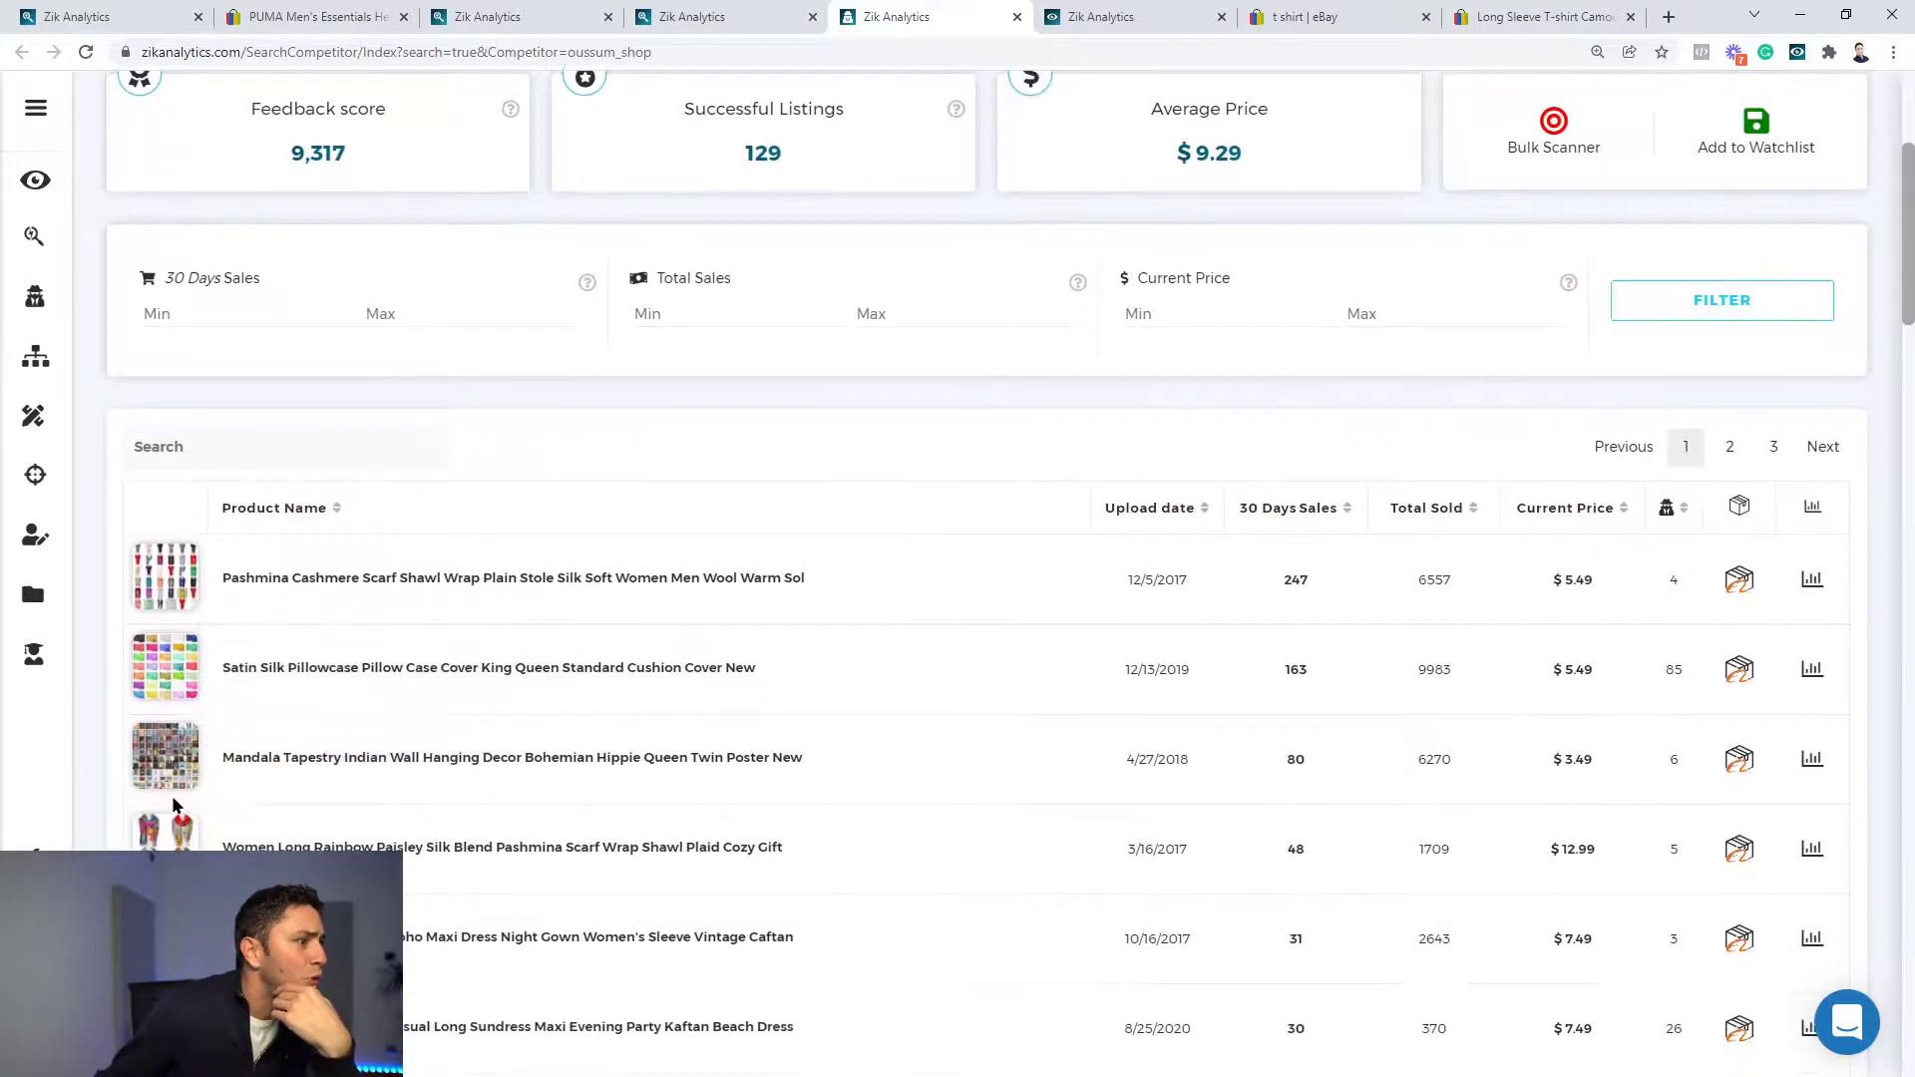
{"action": "mouse_move", "coordinate": [174, 833]}
{"action": "scroll", "coordinate": [174, 833], "scroll_direction": "down", "scroll_amount": 1}
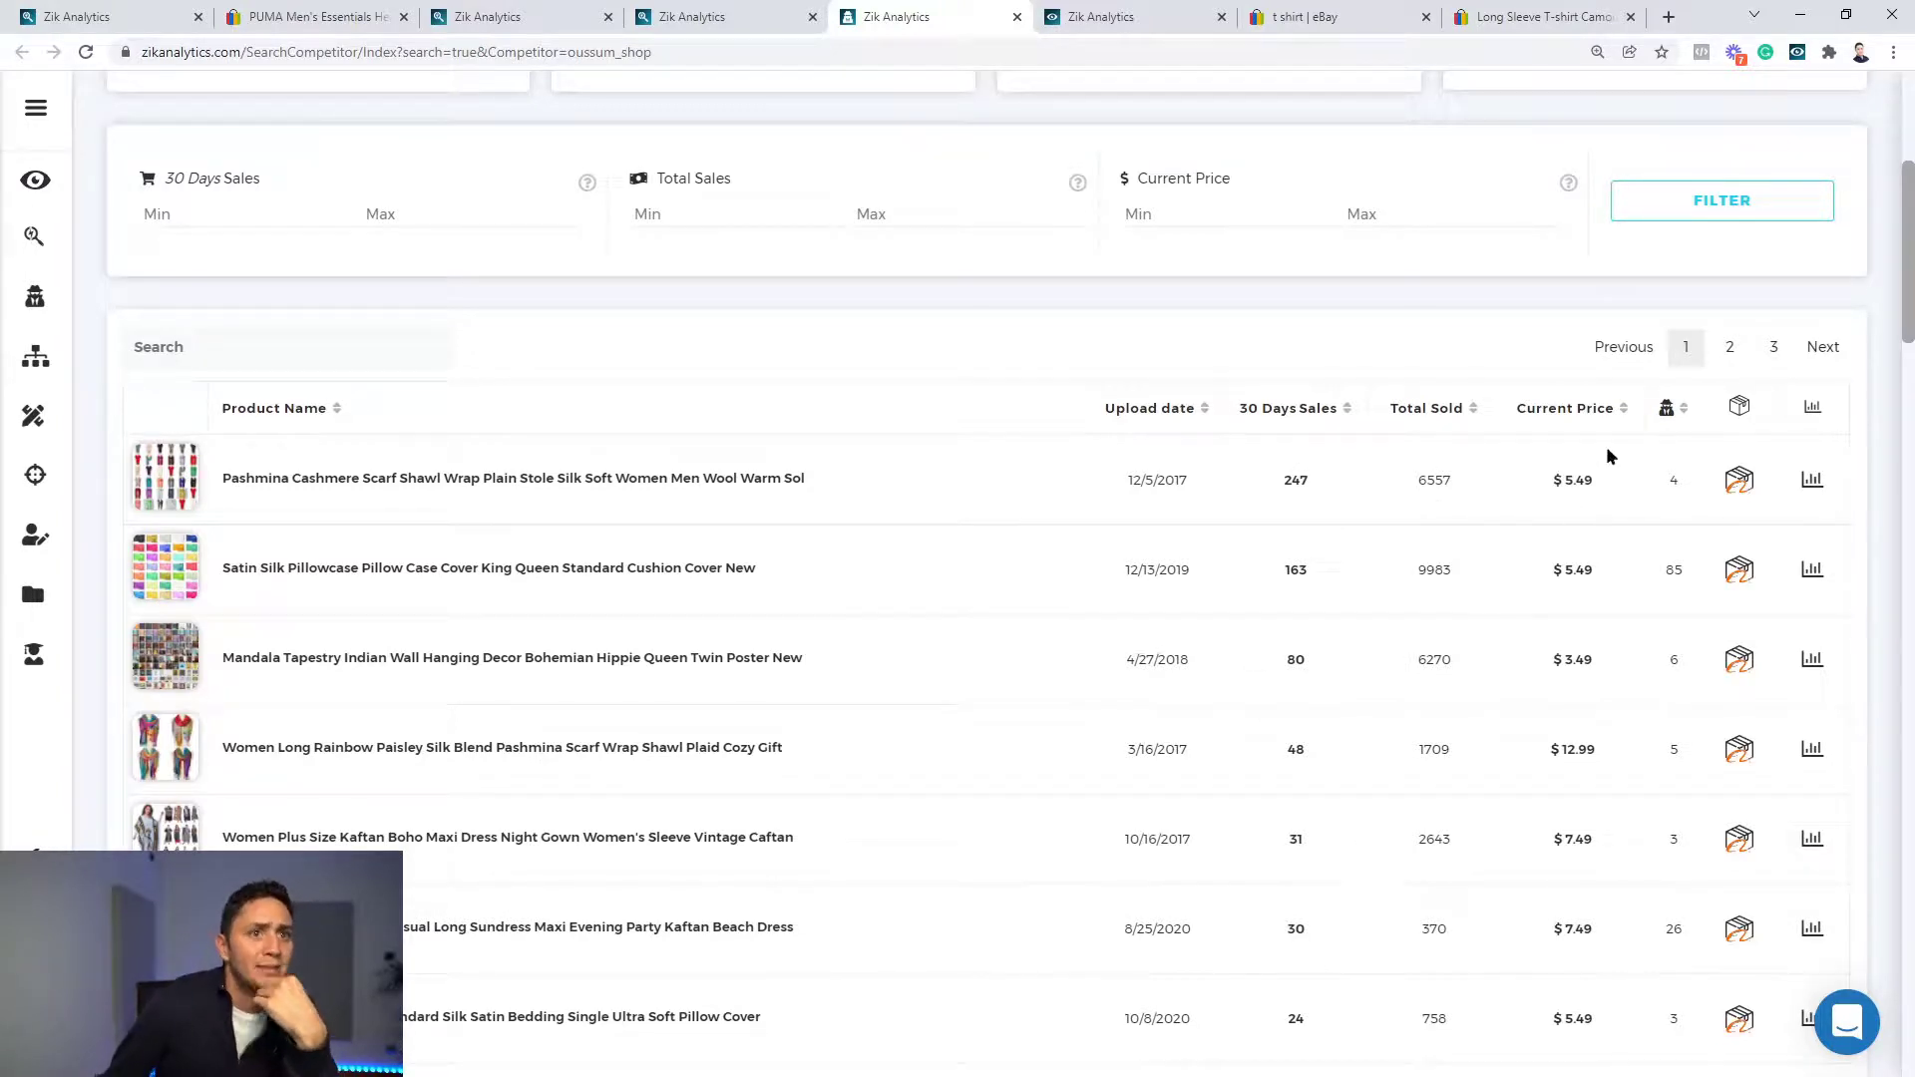
{"action": "scroll", "coordinate": [1637, 812], "scroll_direction": "up", "scroll_amount": 4}
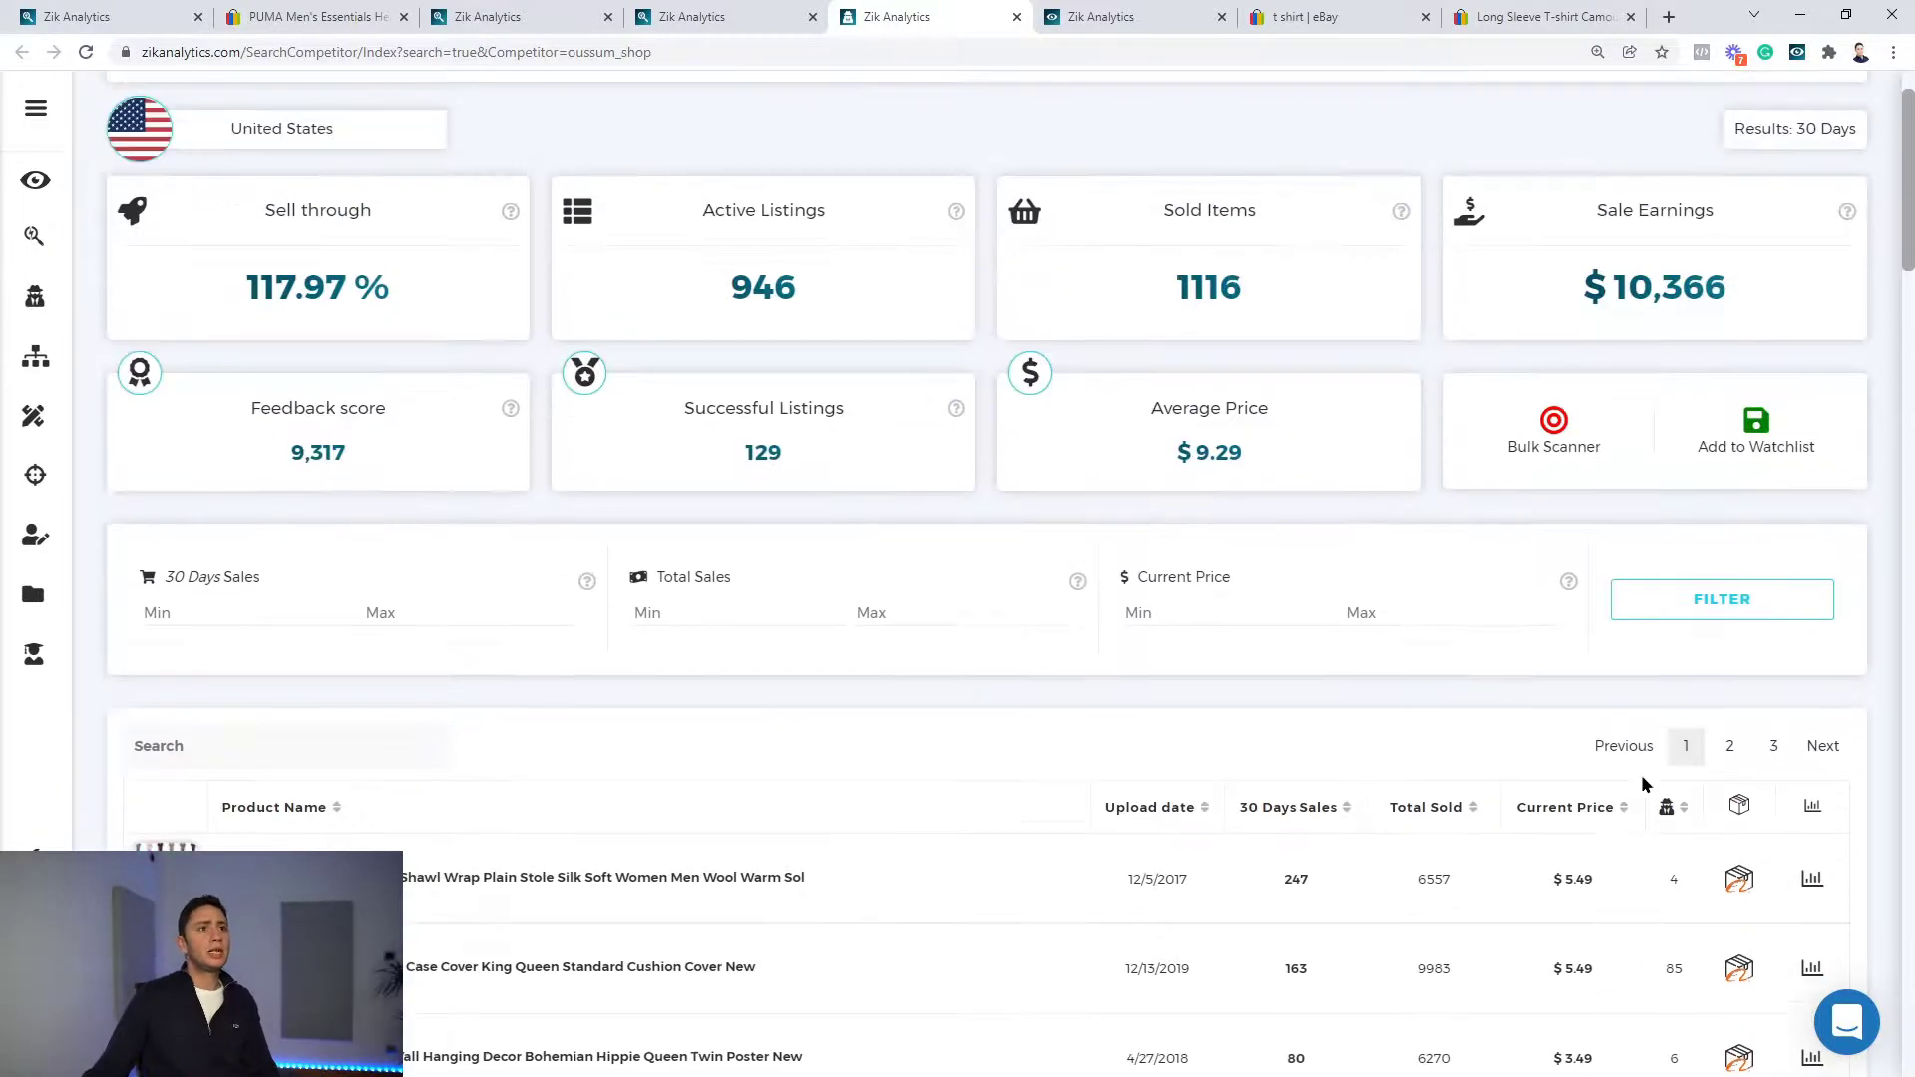